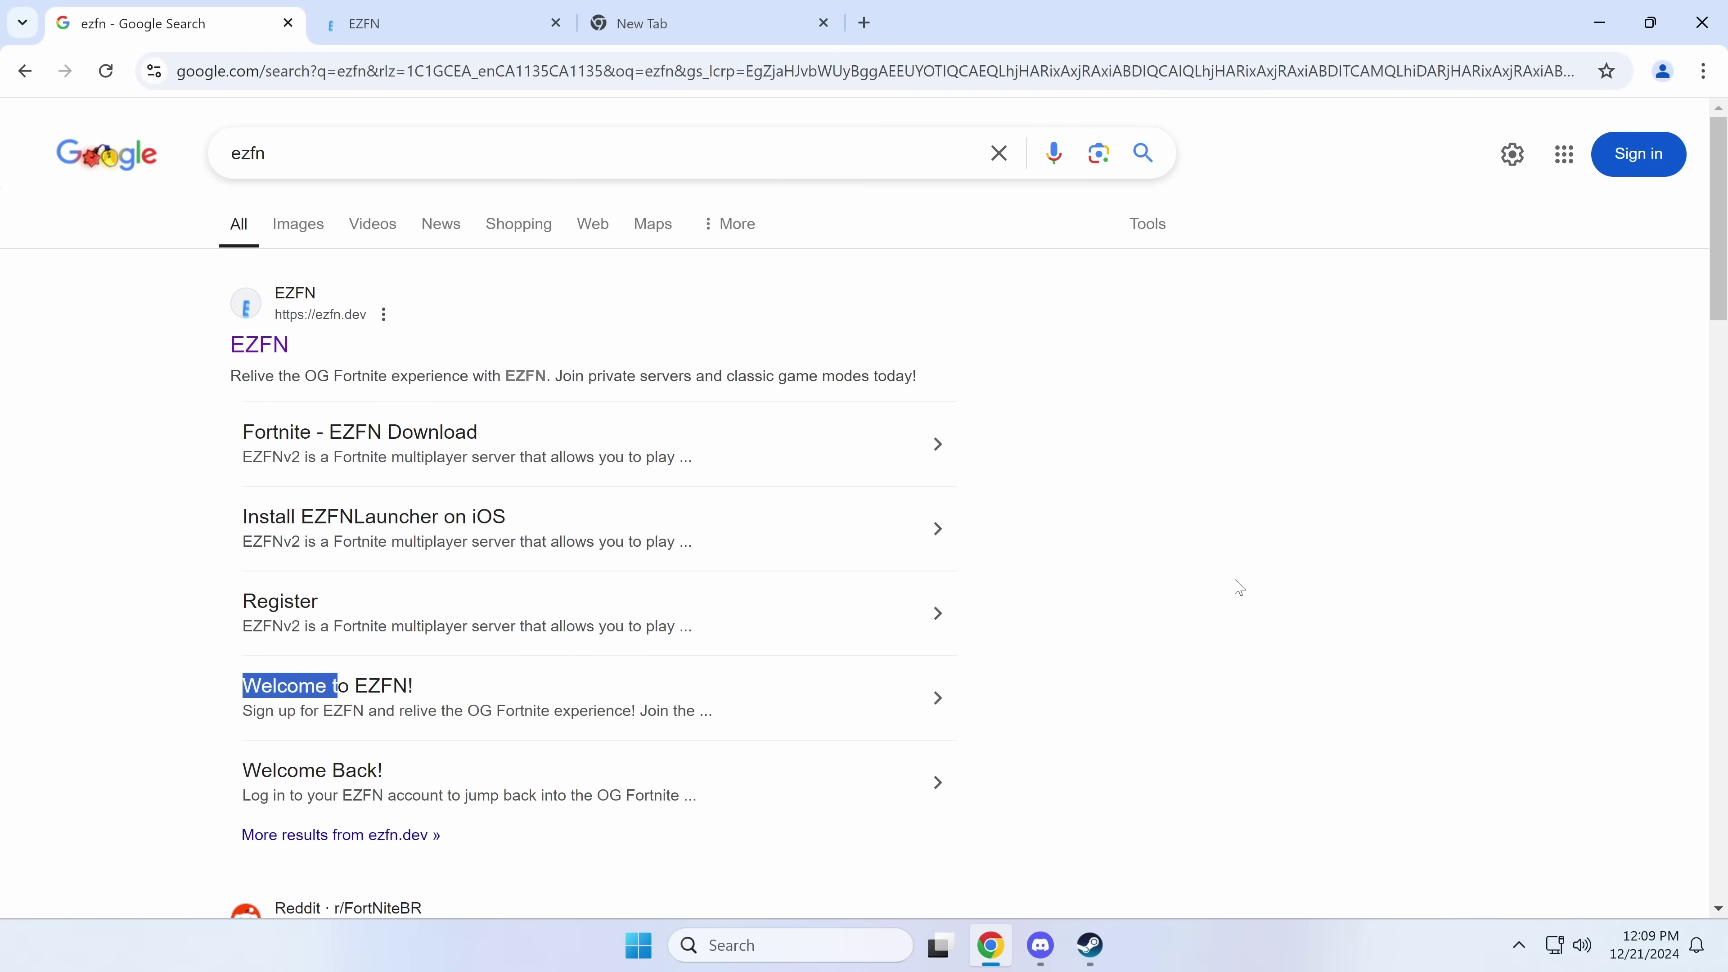
# Scroll through the 'ezfn' Google results, including the Reddit thread asking whether EZFN is a Trojan
pyautogui.scroll(-3, 1240, 588)
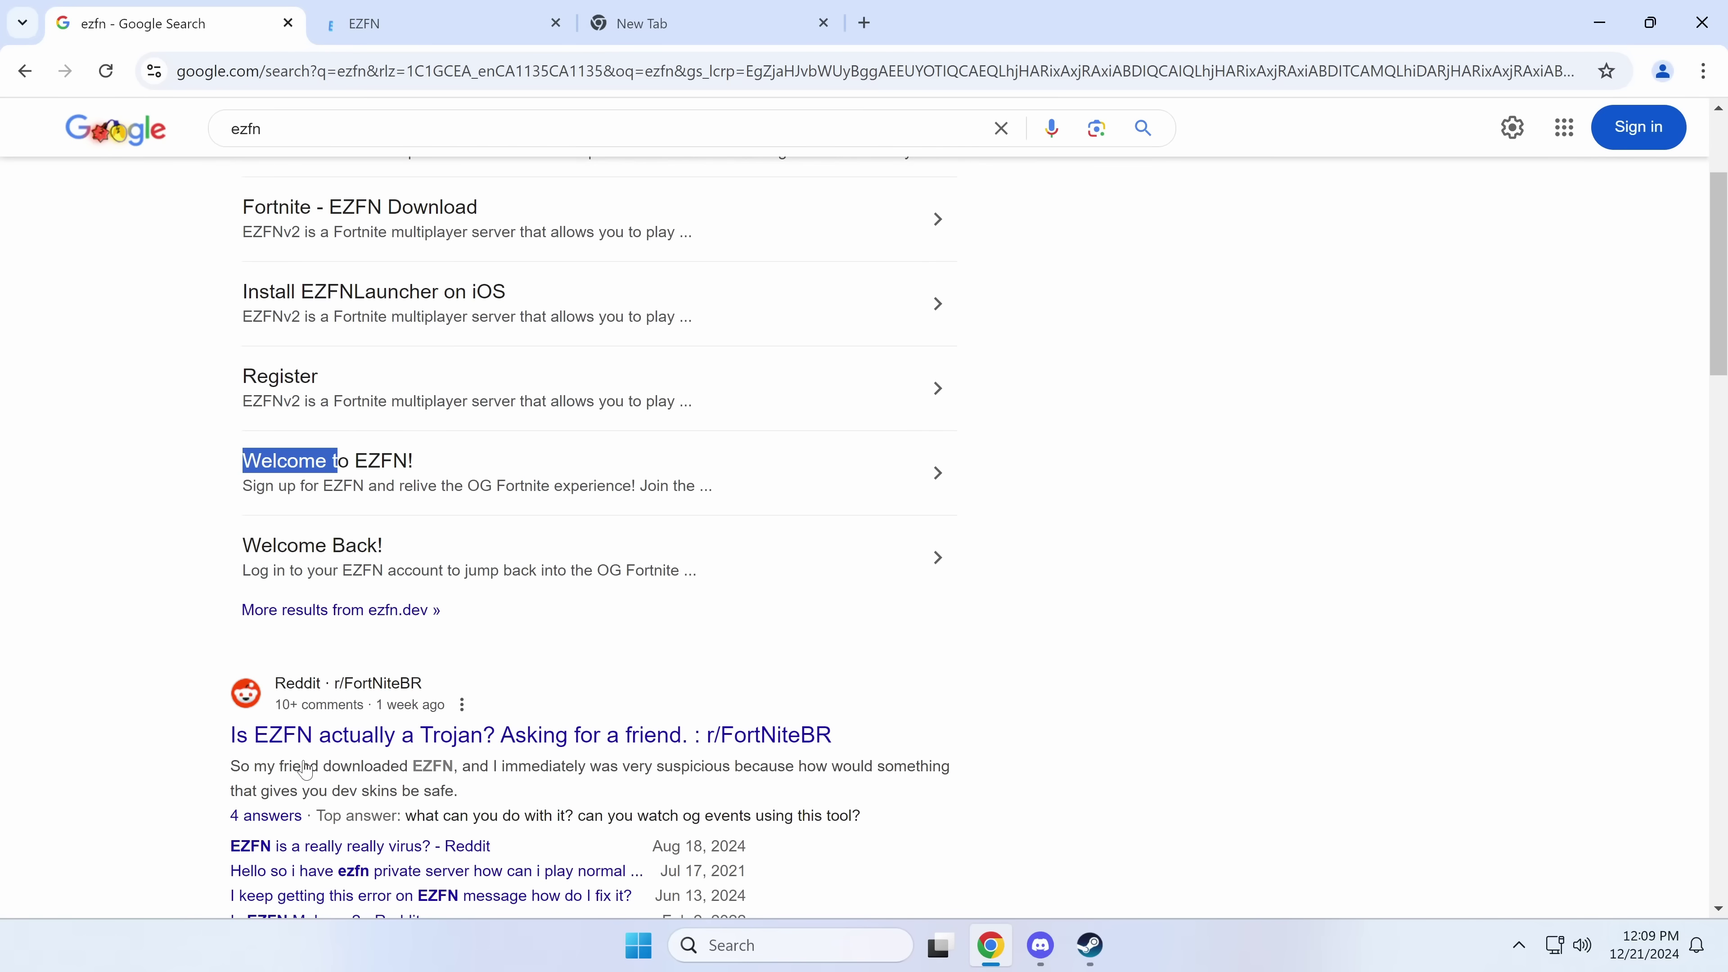
pyautogui.scroll(2, 864, 511)
pyautogui.scroll(-2, 864, 510)
pyautogui.scroll(-2, 359, 503)
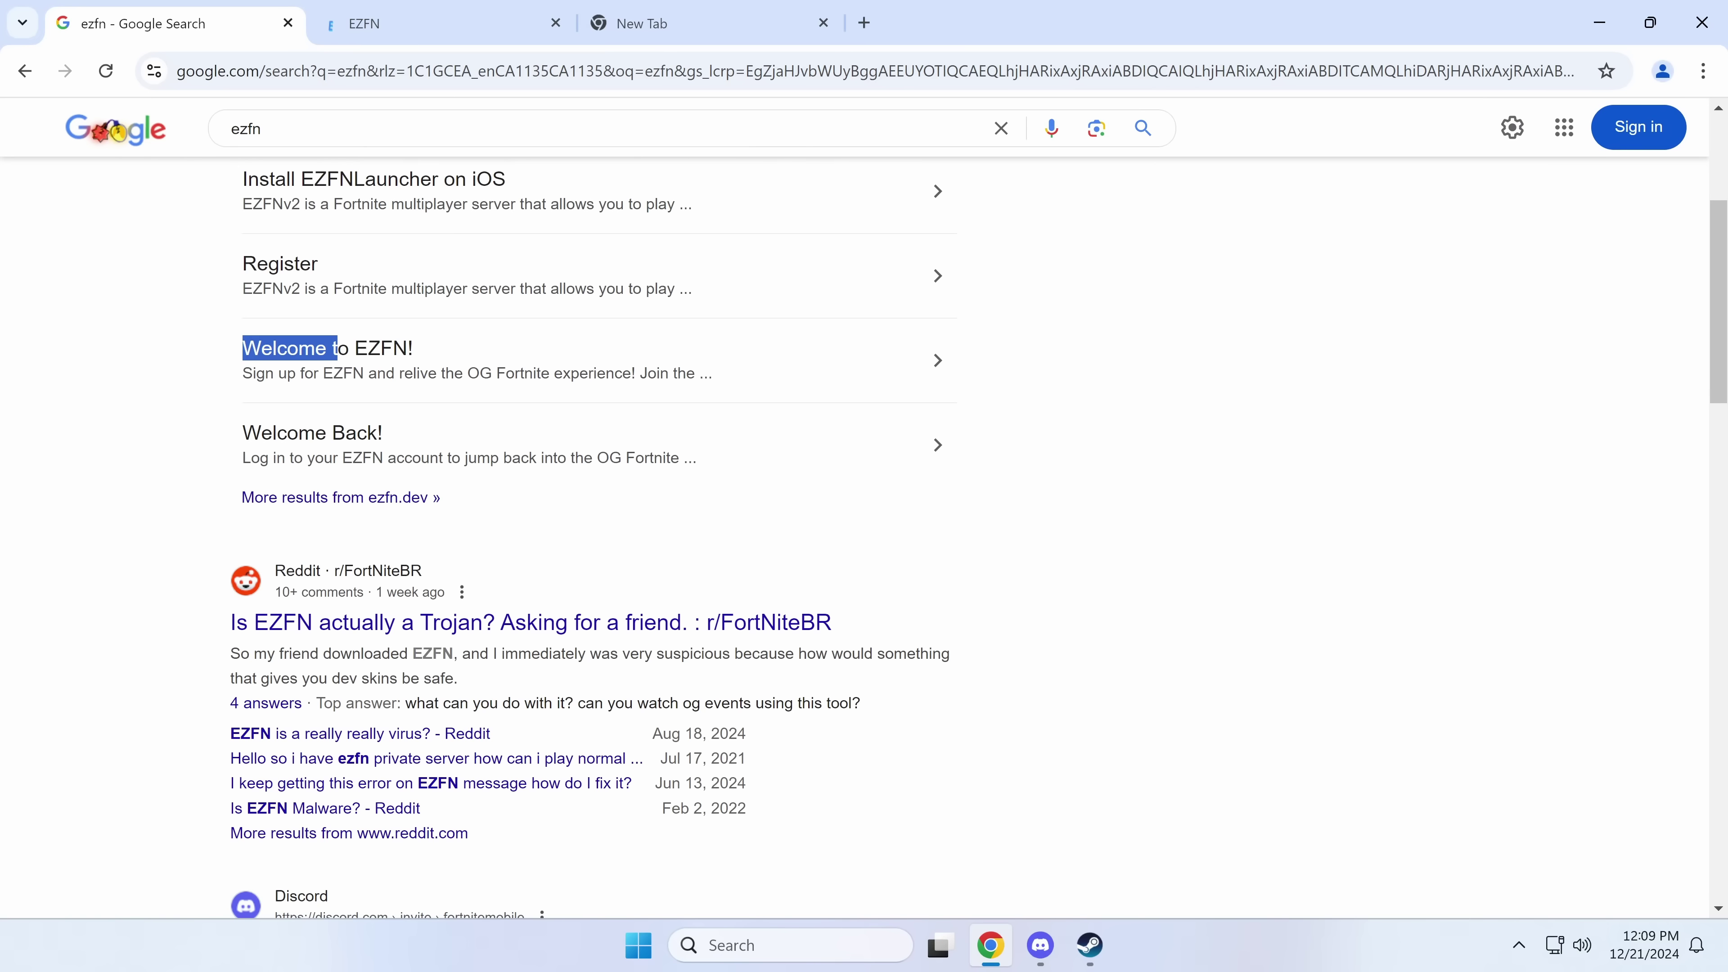
# On the EZFN website, open the launcher download instructions via DOWNLOAD NOW under Play EZFN (OG)
pyautogui.click(382, 30)
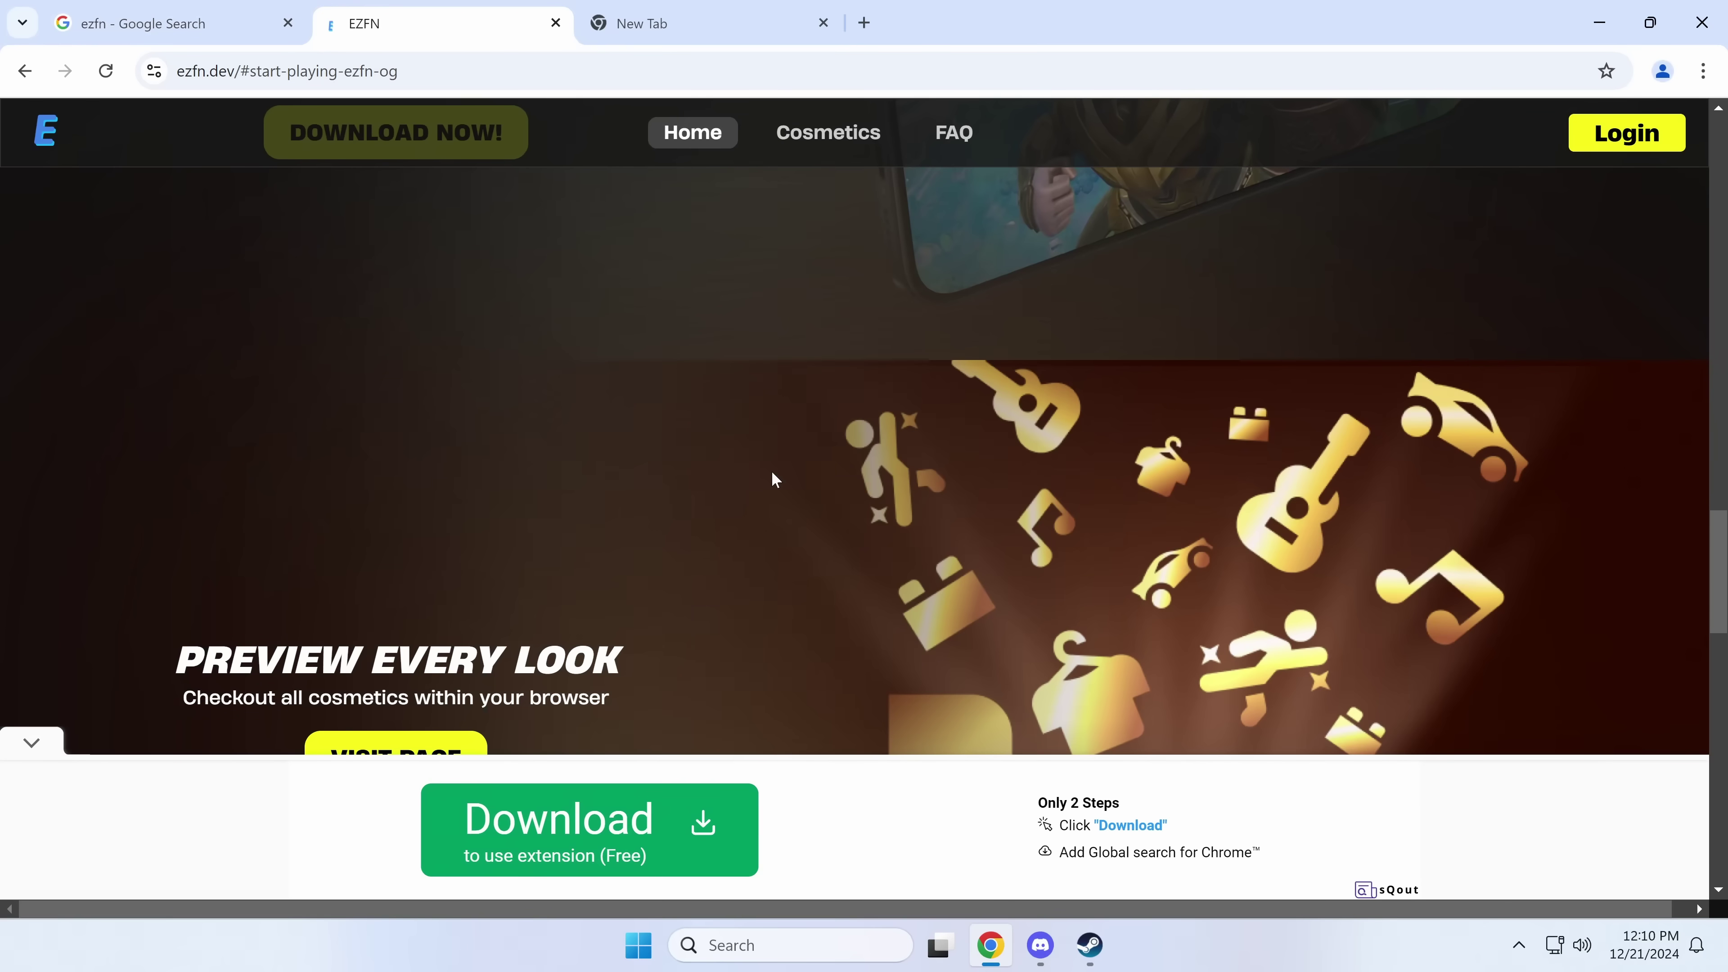
pyautogui.scroll(-1, 552, 297)
pyautogui.scroll(10, 537, 305)
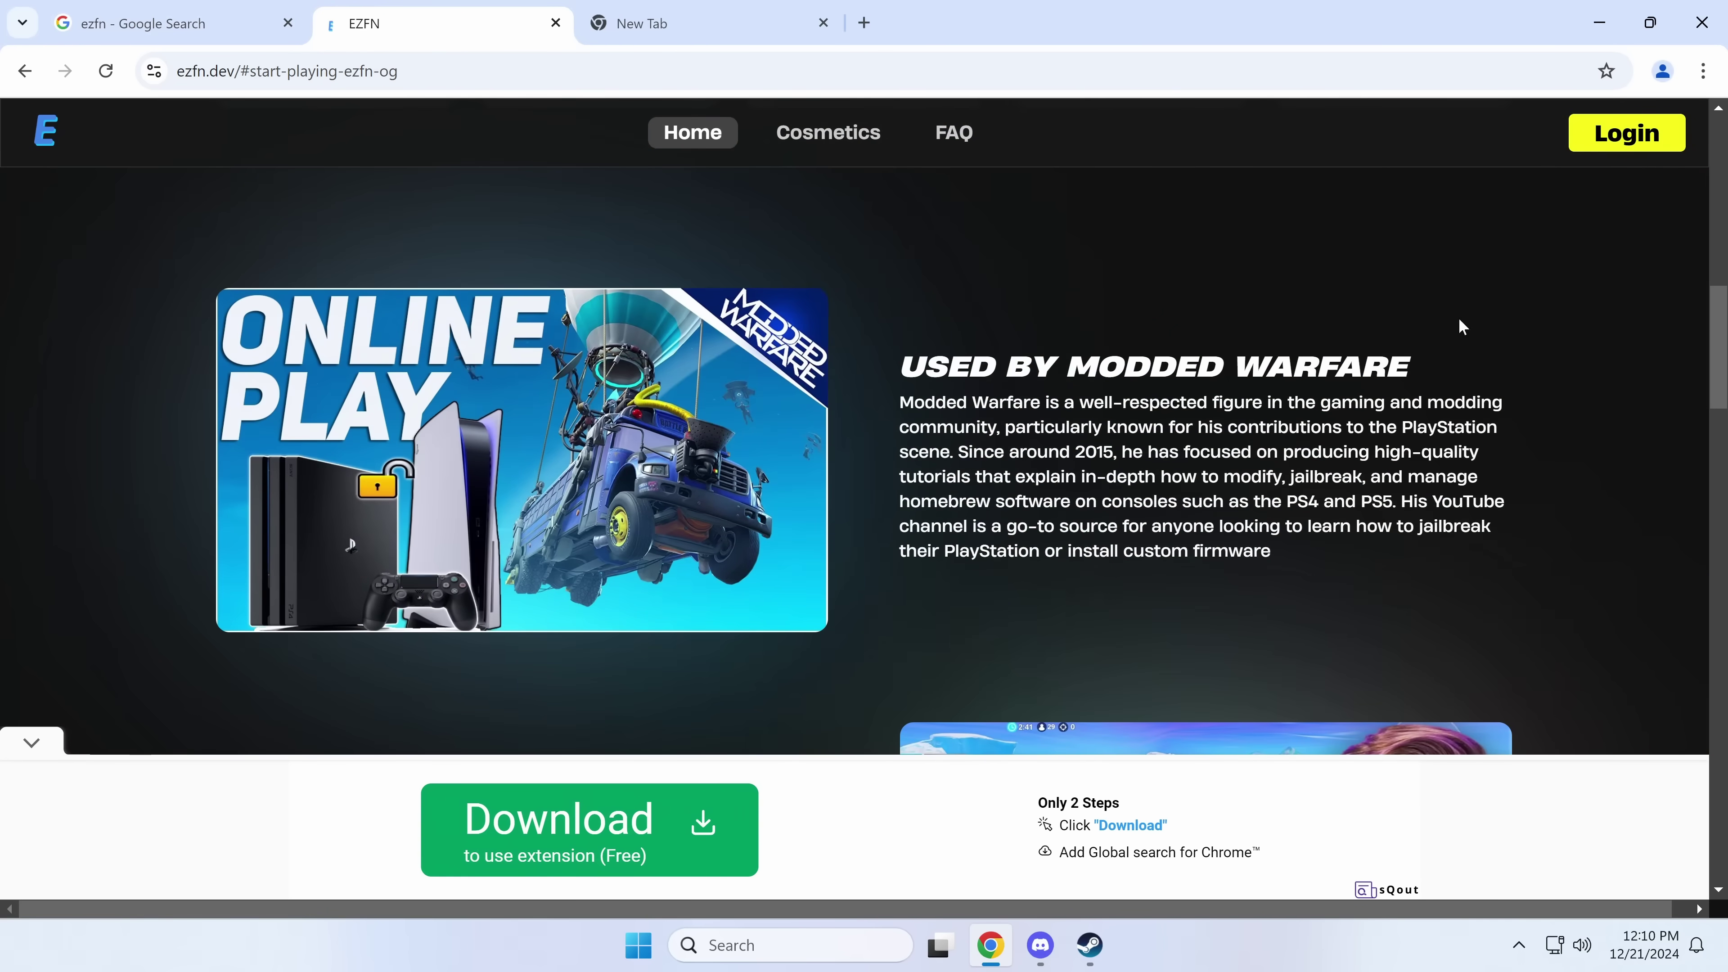
pyautogui.scroll(-5, 1618, 338)
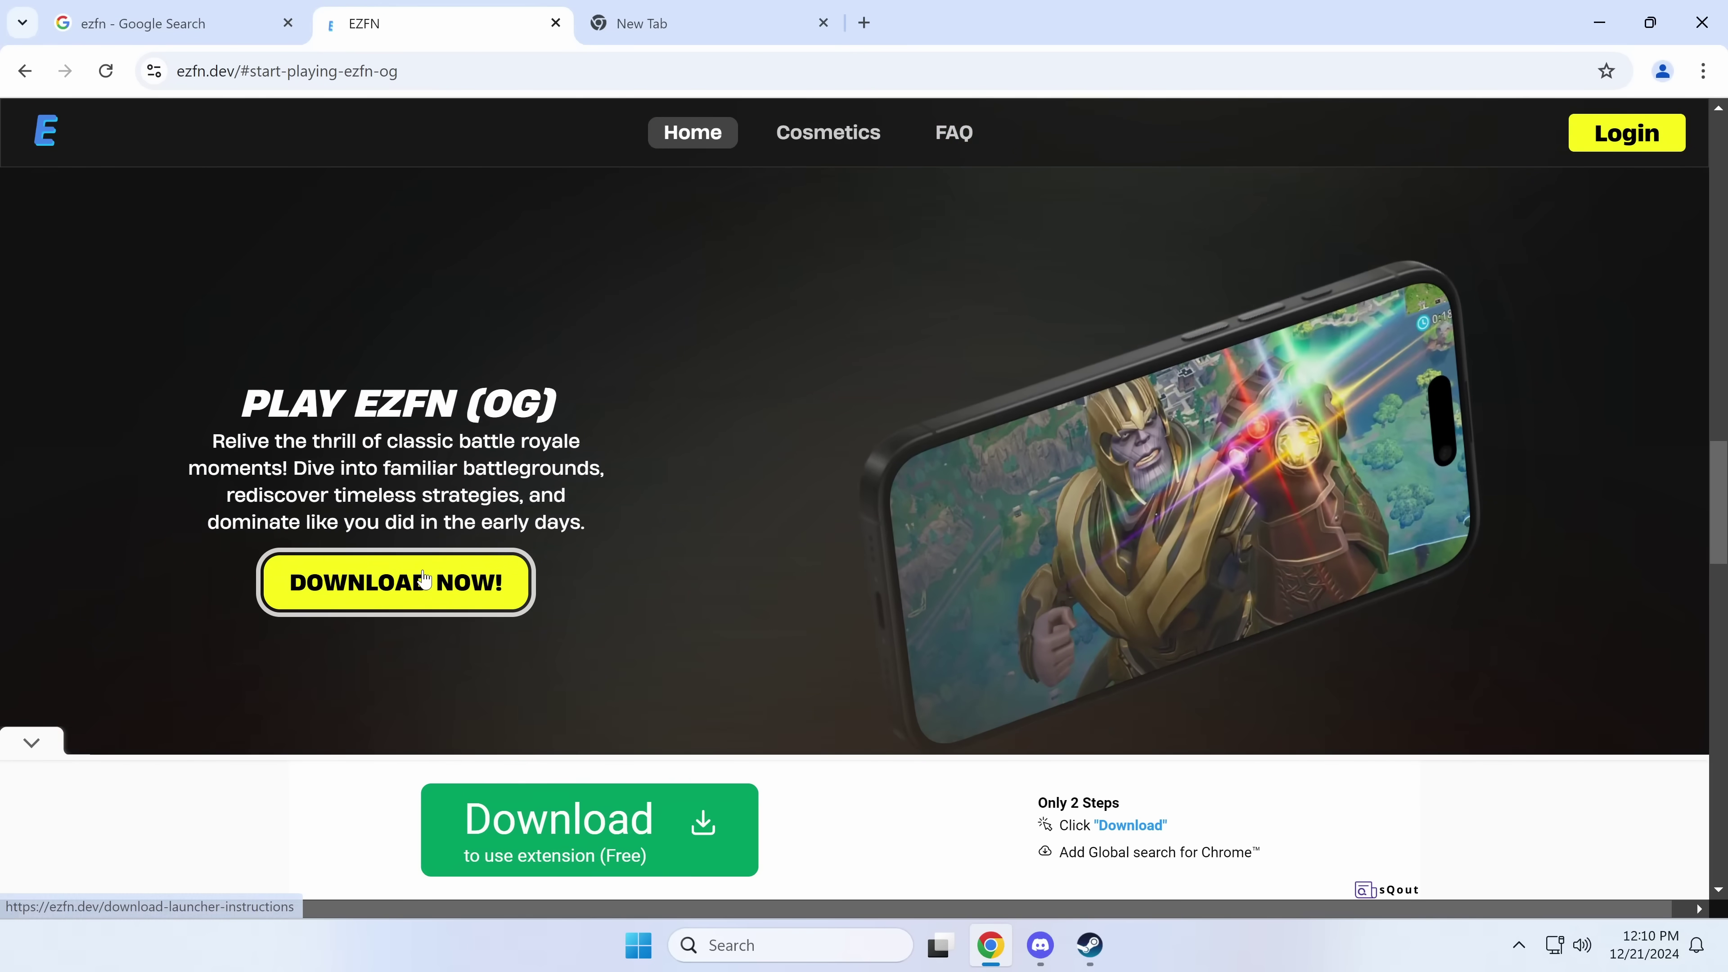
pyautogui.click(423, 579)
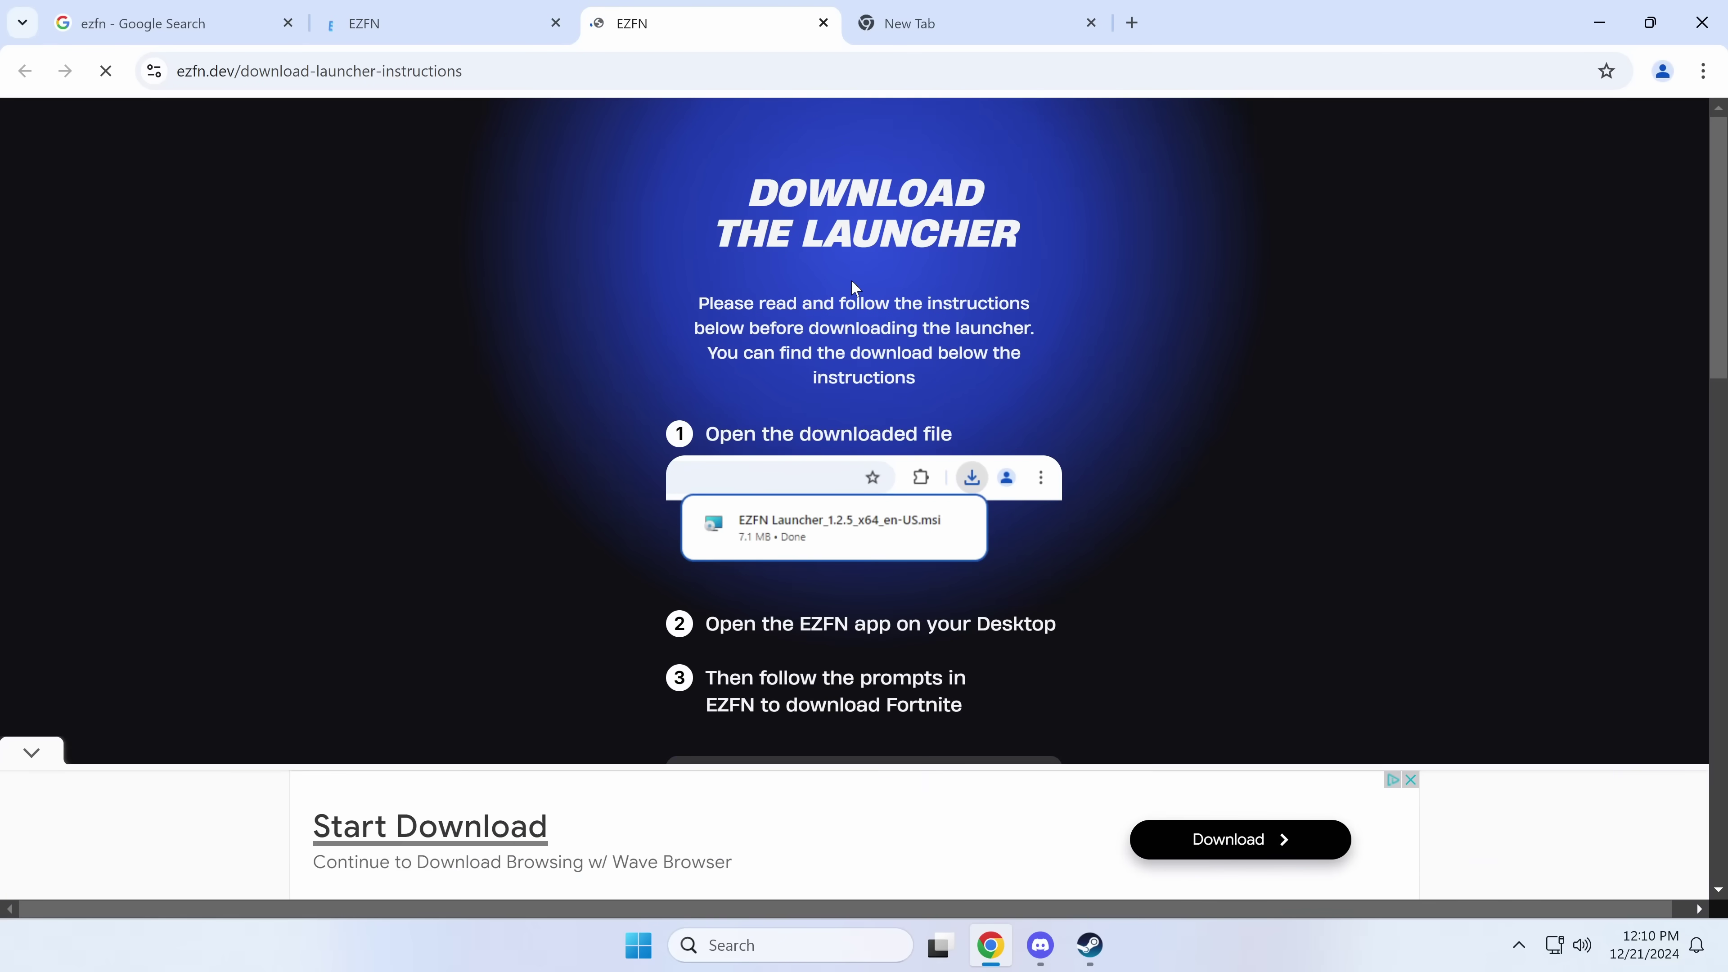
# Start the EZFN launcher download, bringing up the Launcher panel at COMPLETED 0/1
pyautogui.scroll(-1, 851, 280)
pyautogui.scroll(-1, 839, 340)
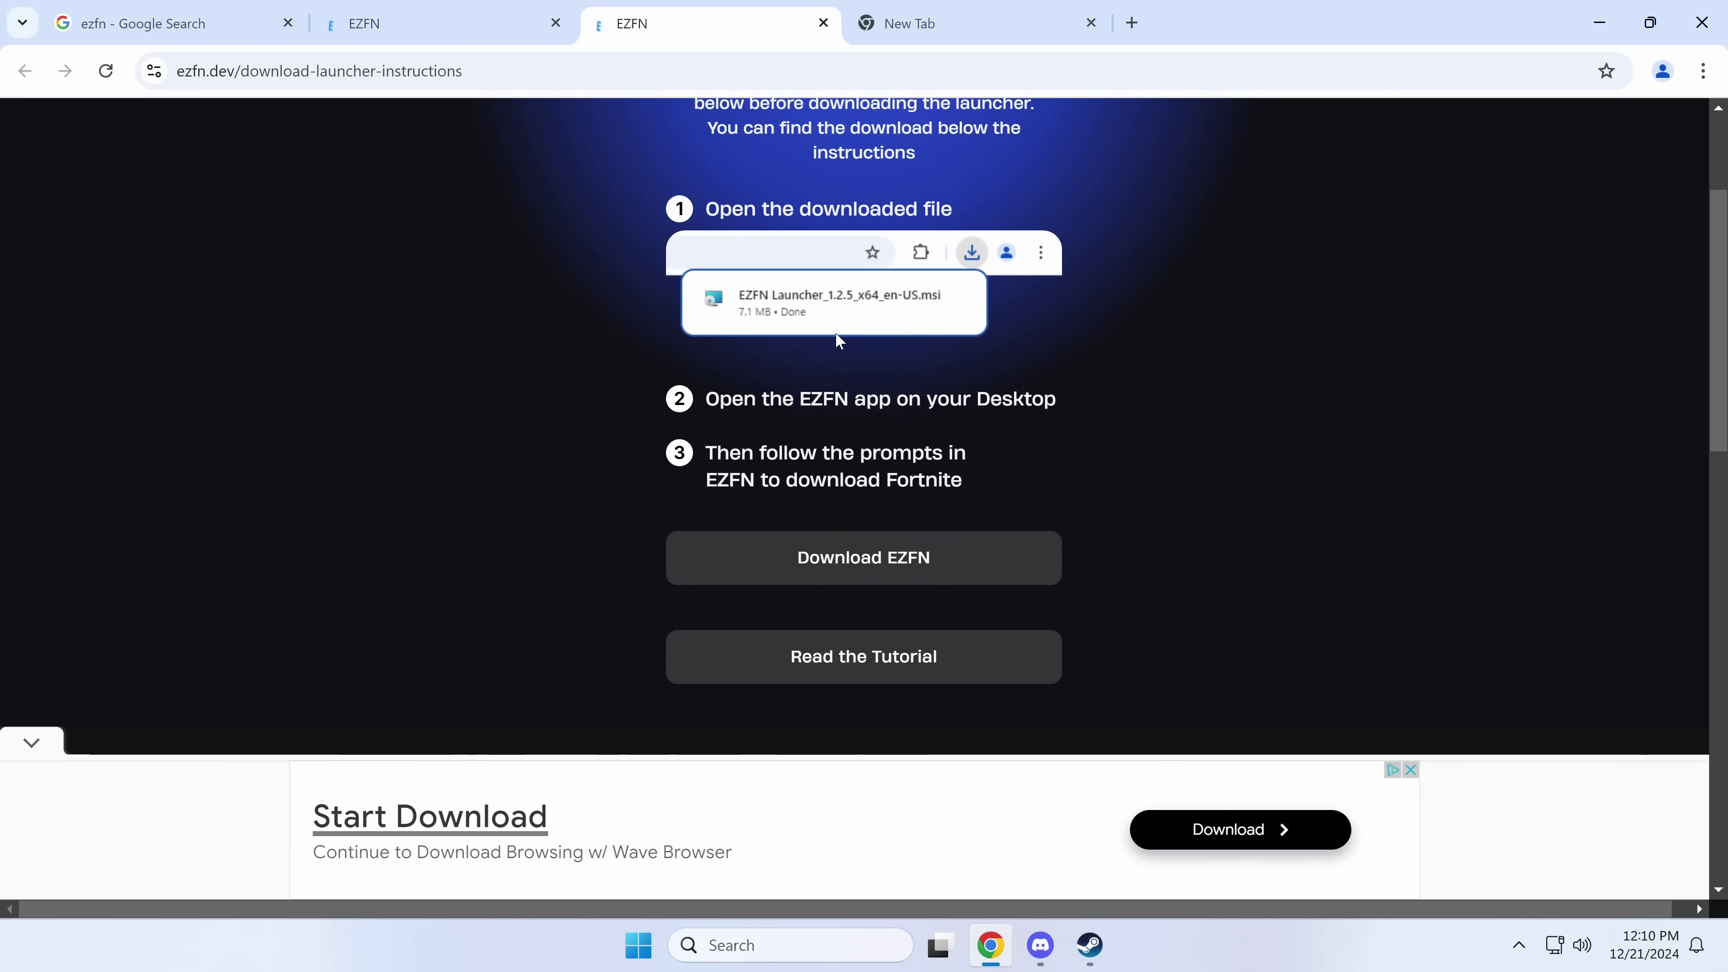
pyautogui.click(850, 572)
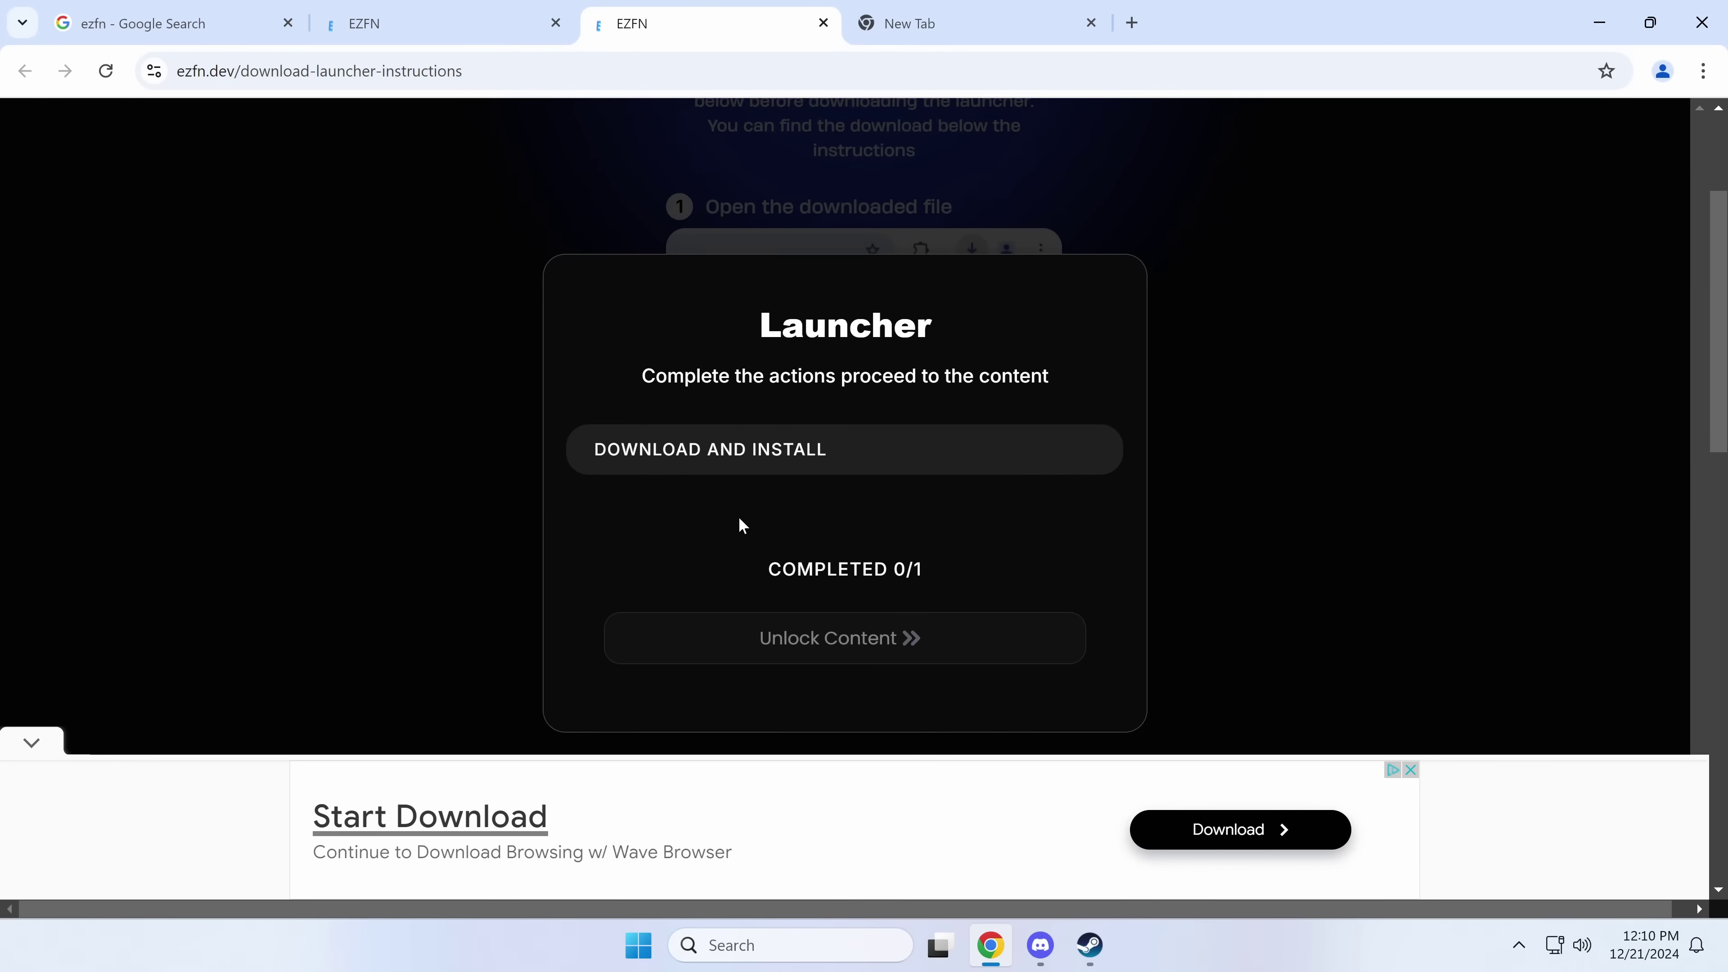
# Work through the Launcher download step until the requestdownload.com Setup File page opens
pyautogui.scroll(-4, 740, 525)
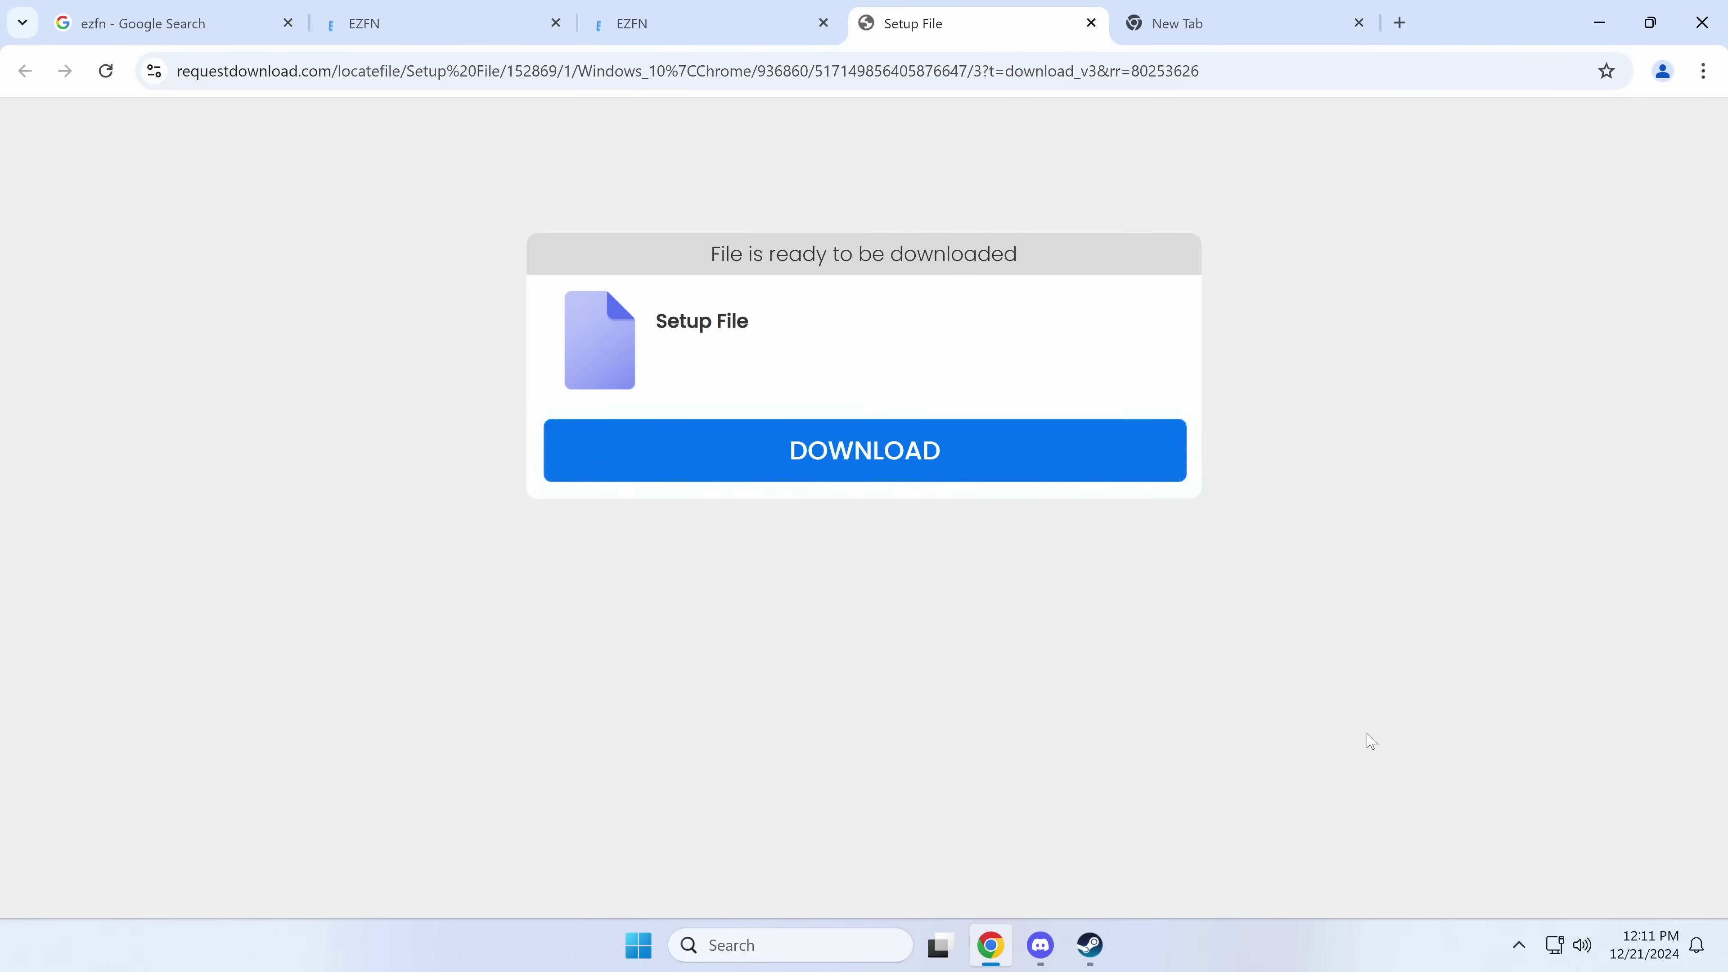
# Download the SetupFile-908435 zip and place its archive window beside the Downloads folder
pyautogui.click(907, 478)
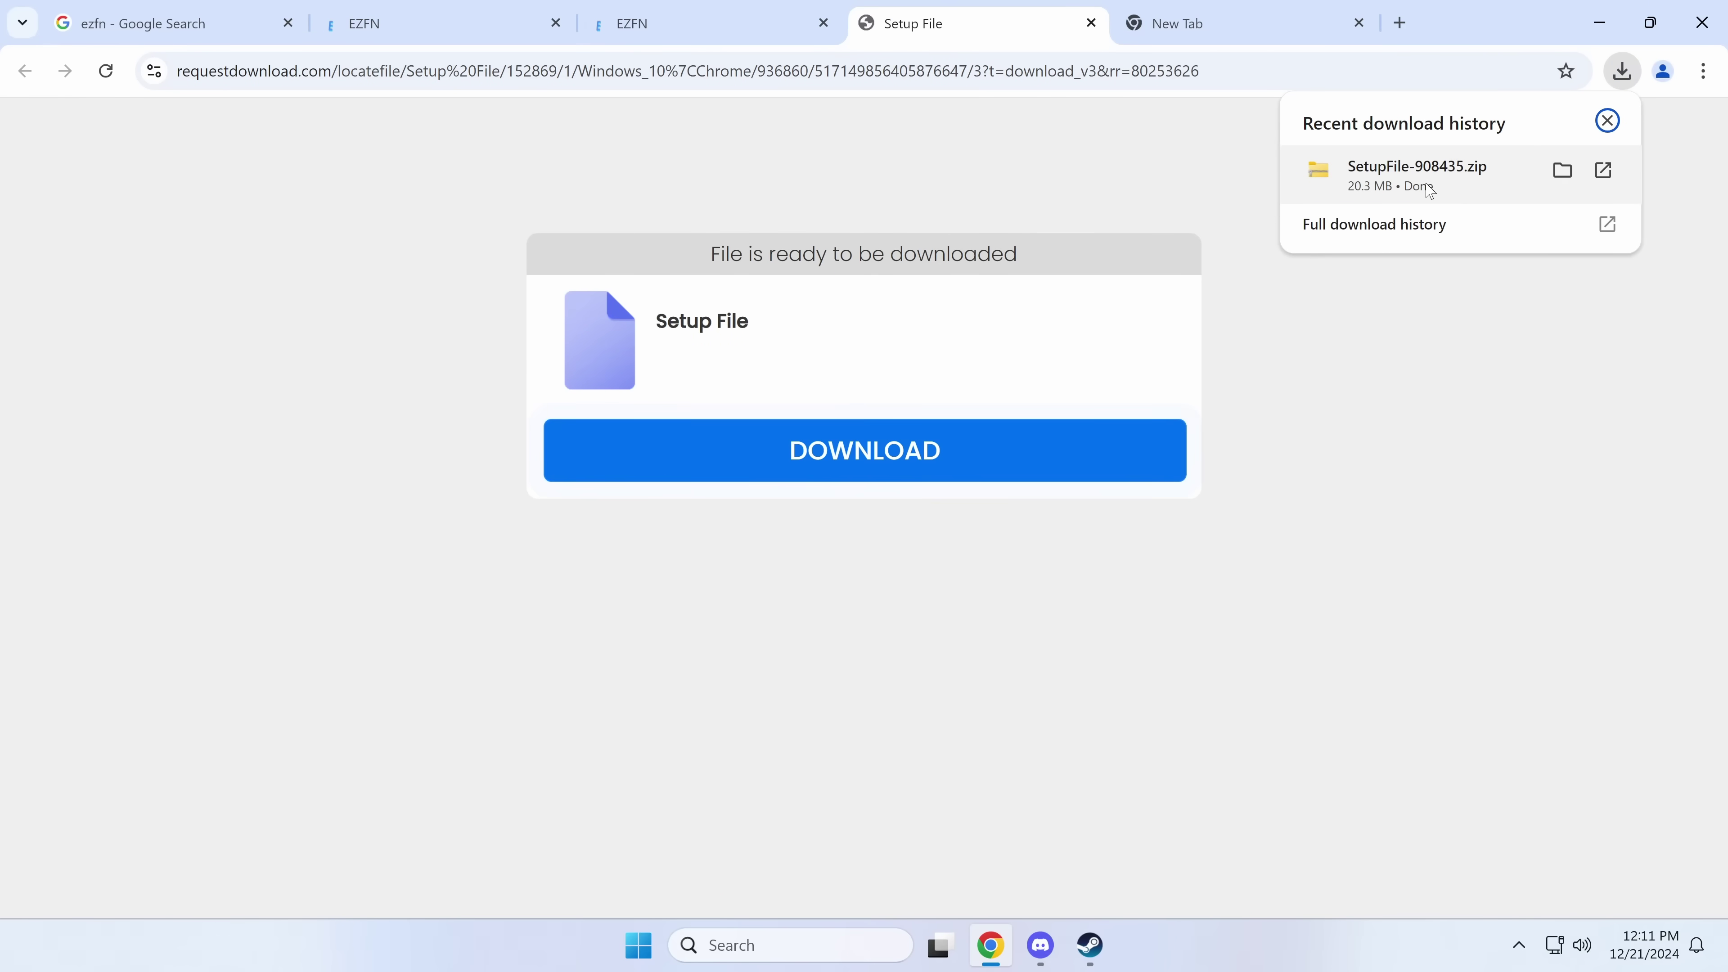
pyautogui.press('super+e')
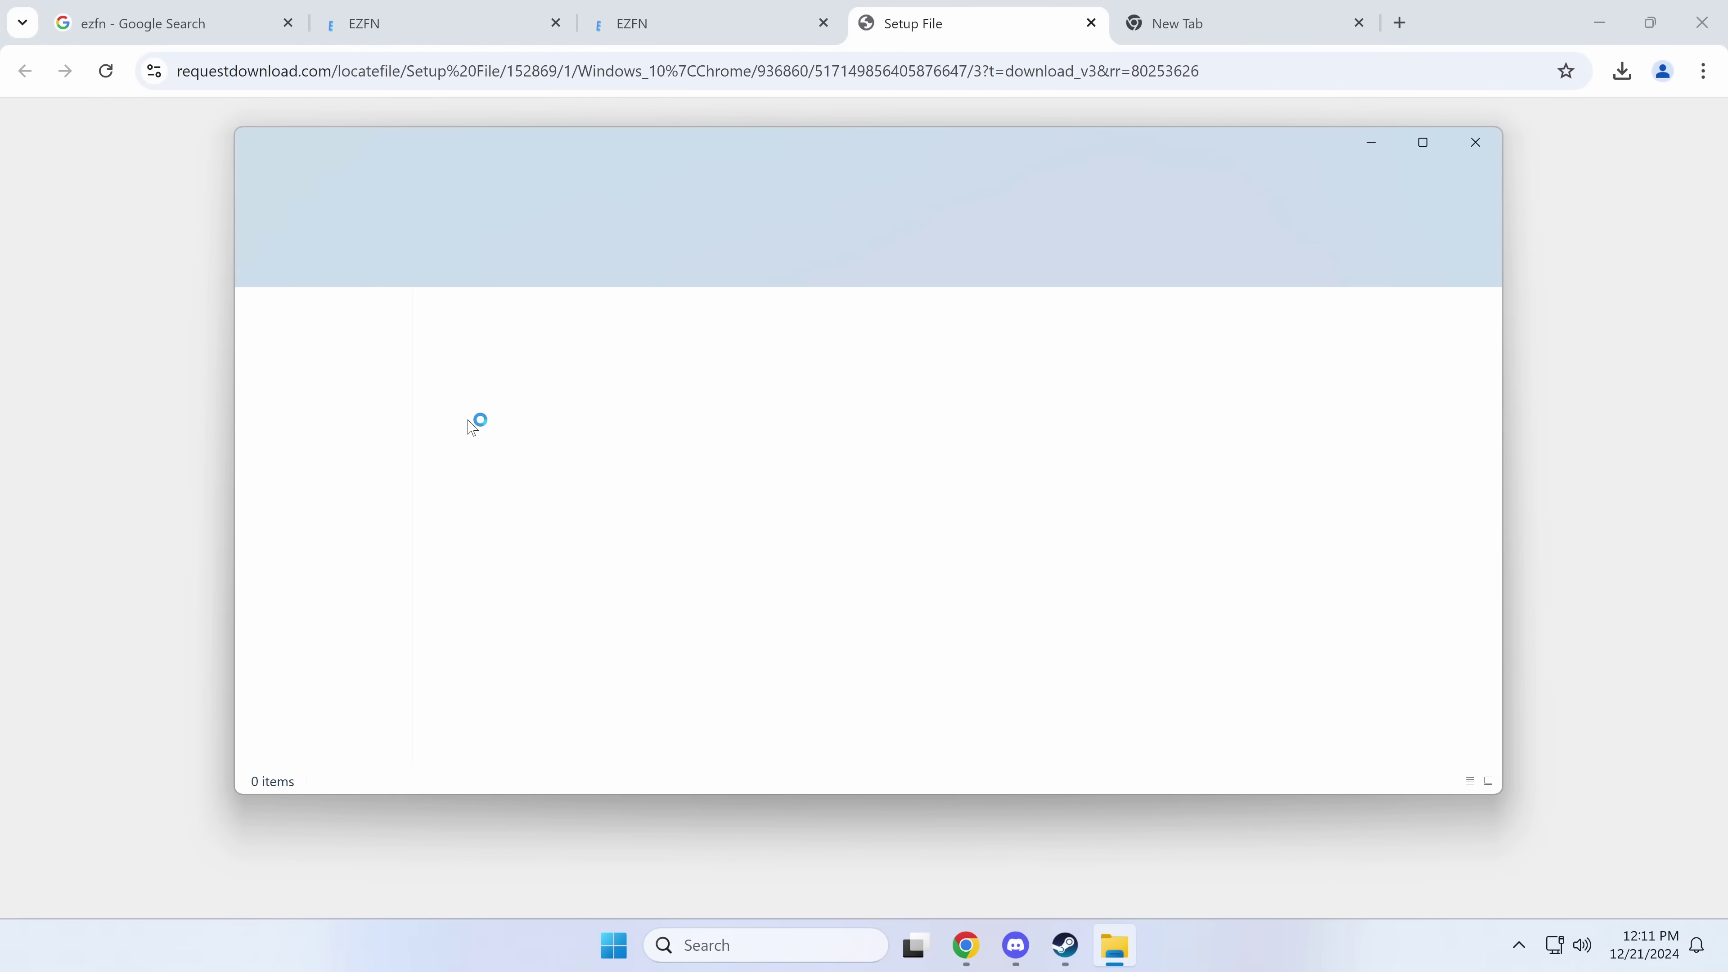
pyautogui.click(300, 468)
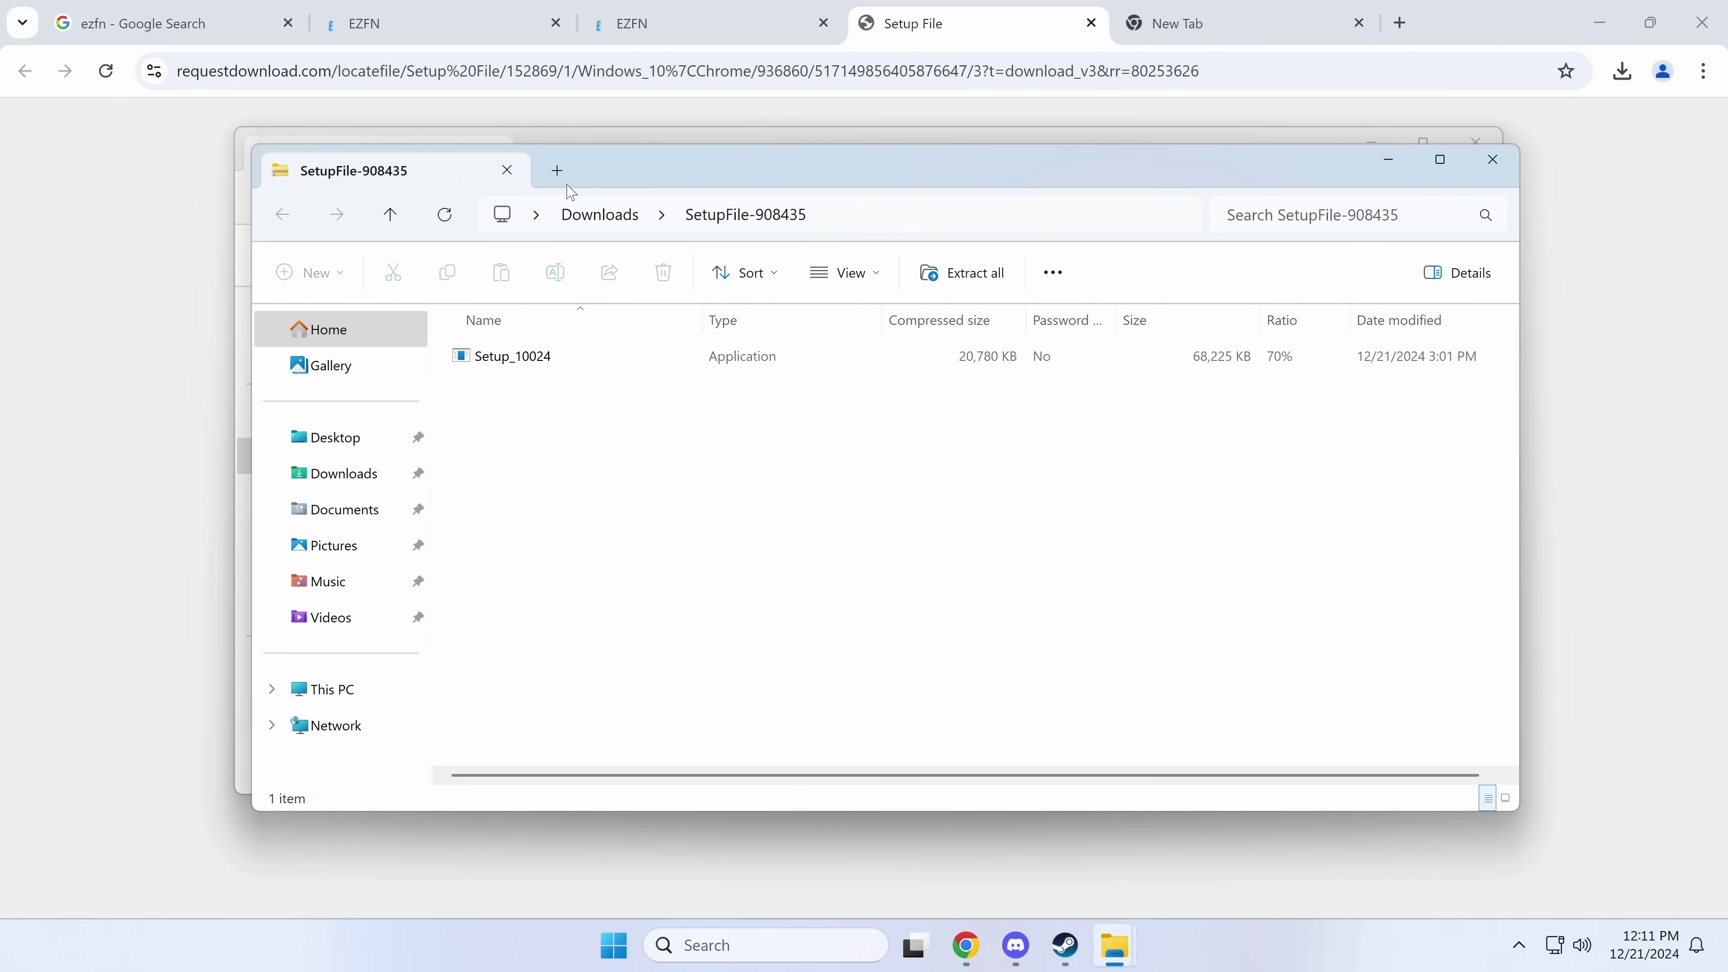
pyautogui.moveTo(631, 159); pyautogui.dragTo(1206, 478)
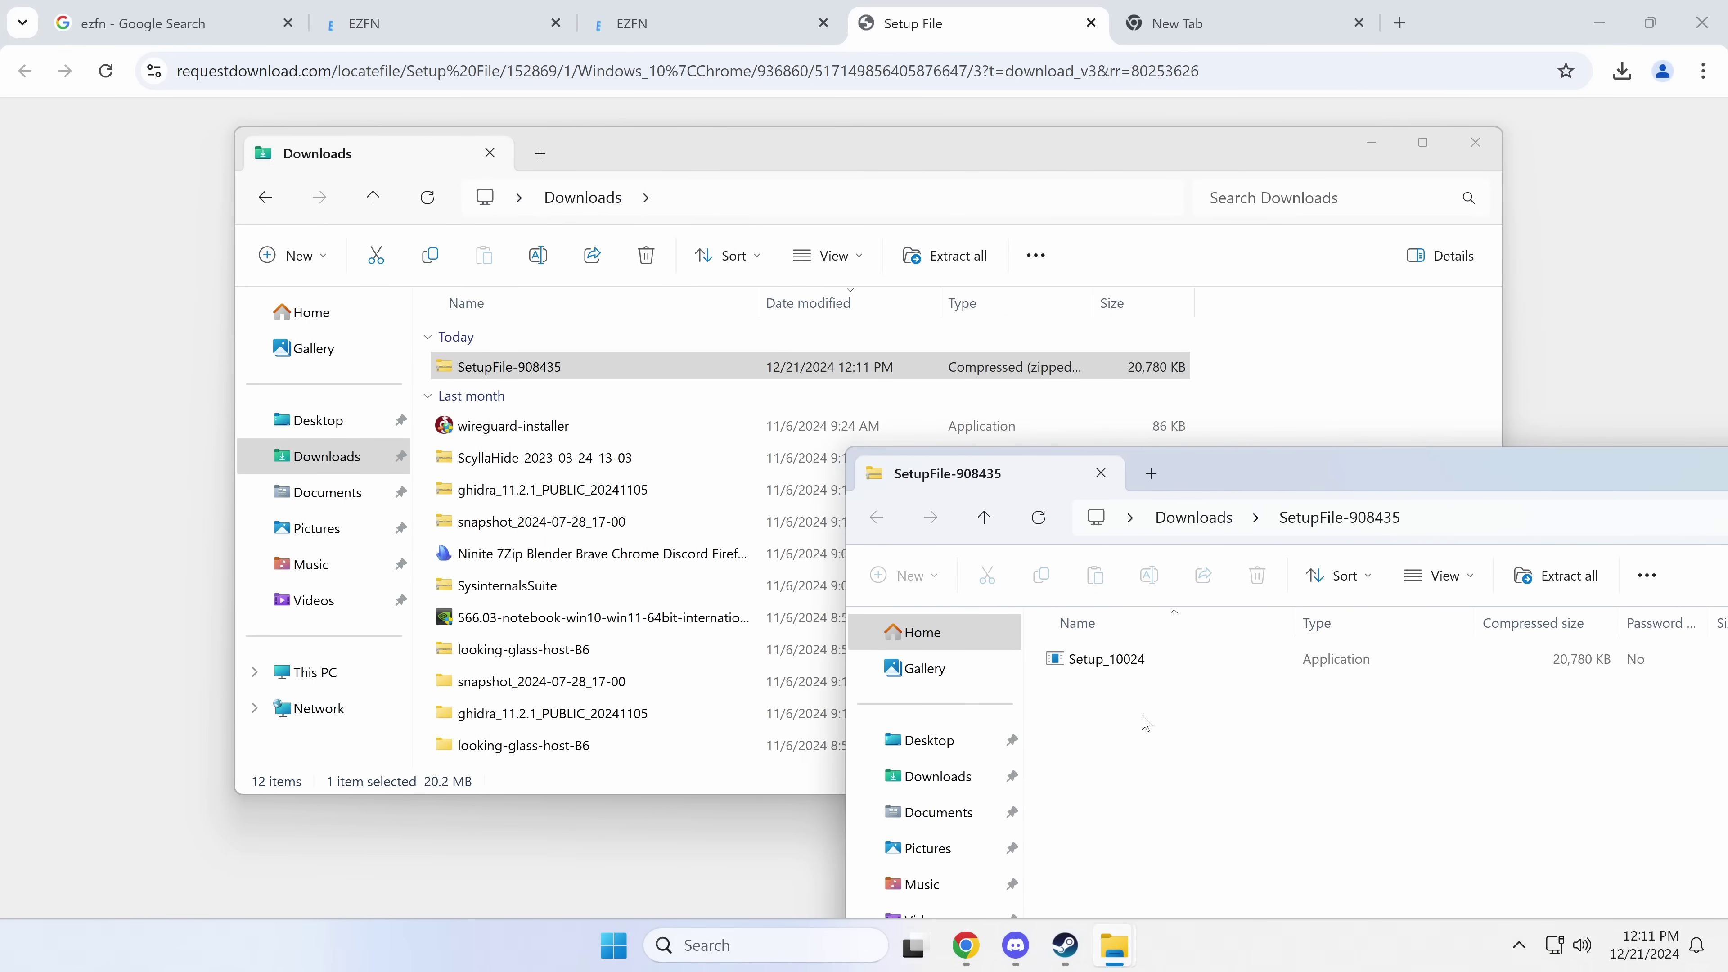
# Copy Setup_10024 out of the archive and paste it into Downloads
pyautogui.click(1150, 658)
pyautogui.click(1243, 433)
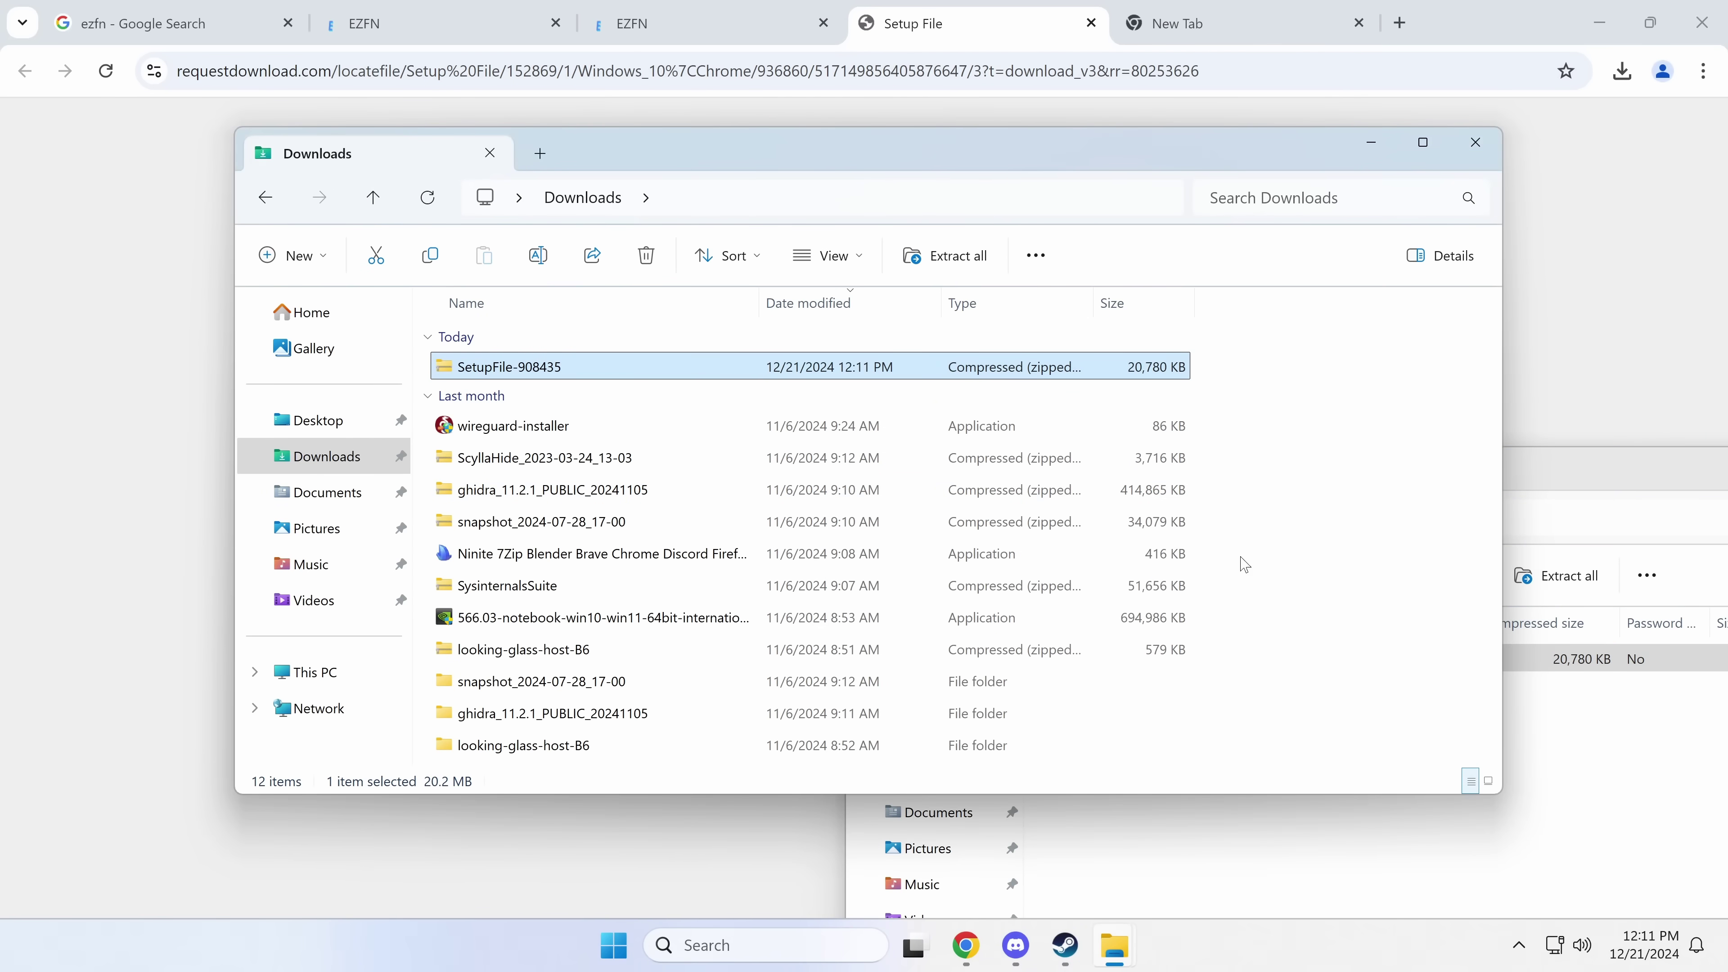
pyautogui.click(1436, 858)
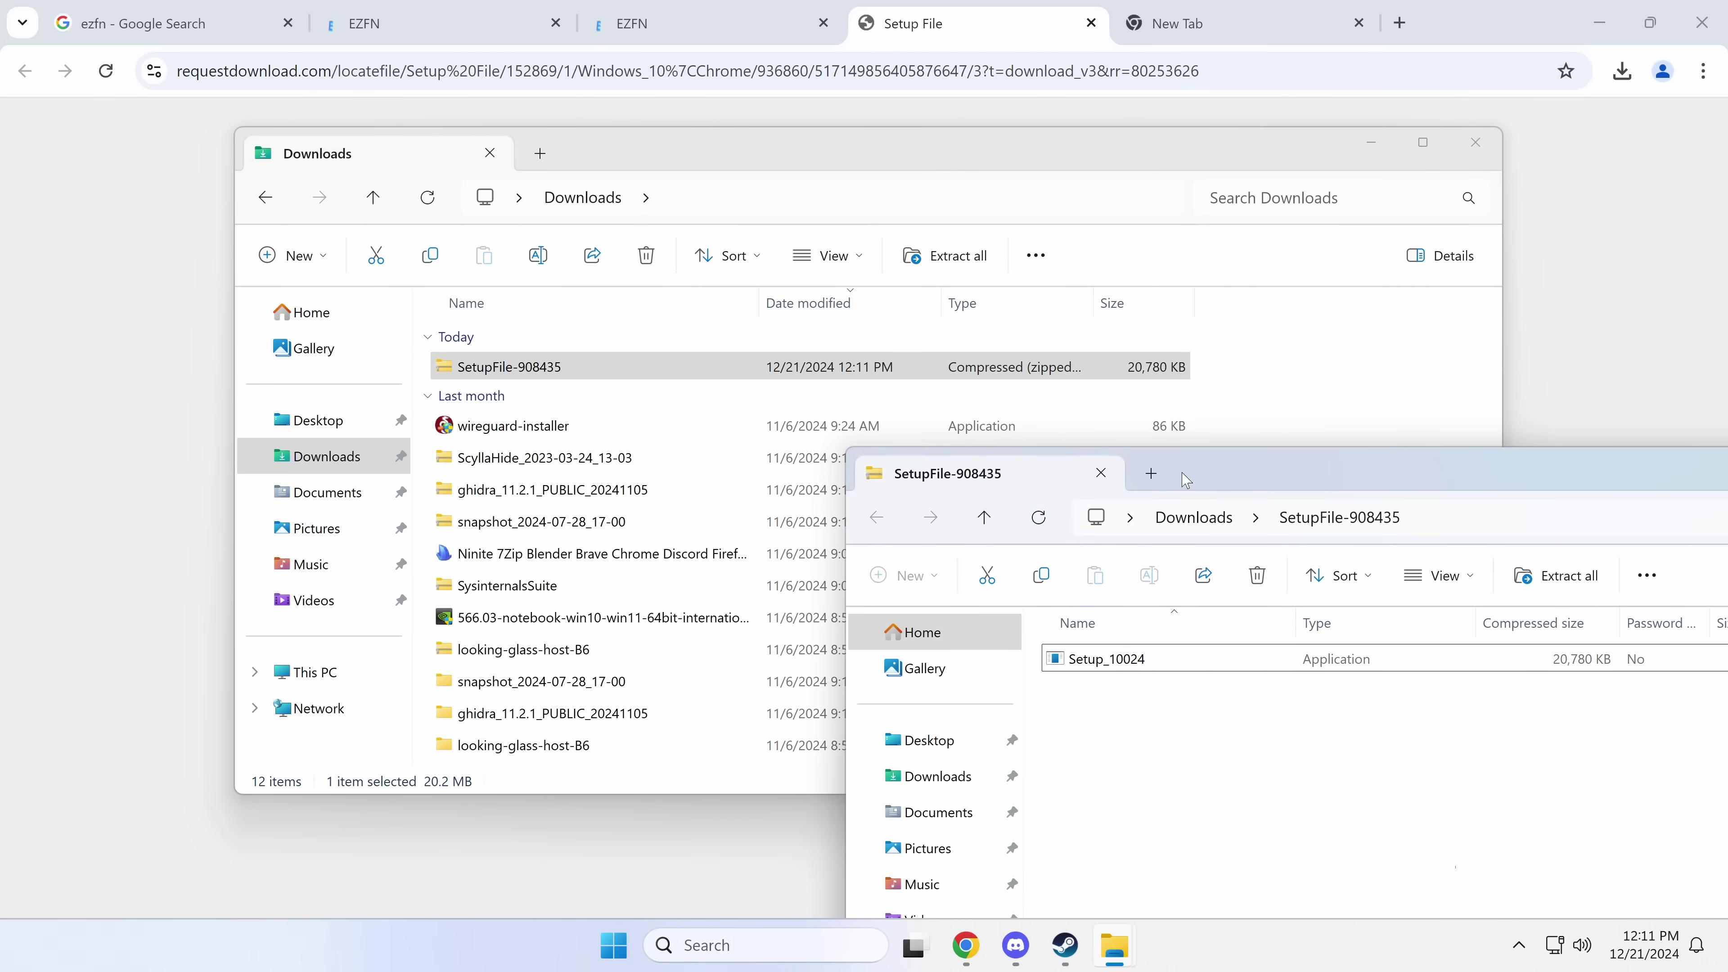
pyautogui.click(1230, 417)
pyautogui.hotkey('ctrl', 'v')
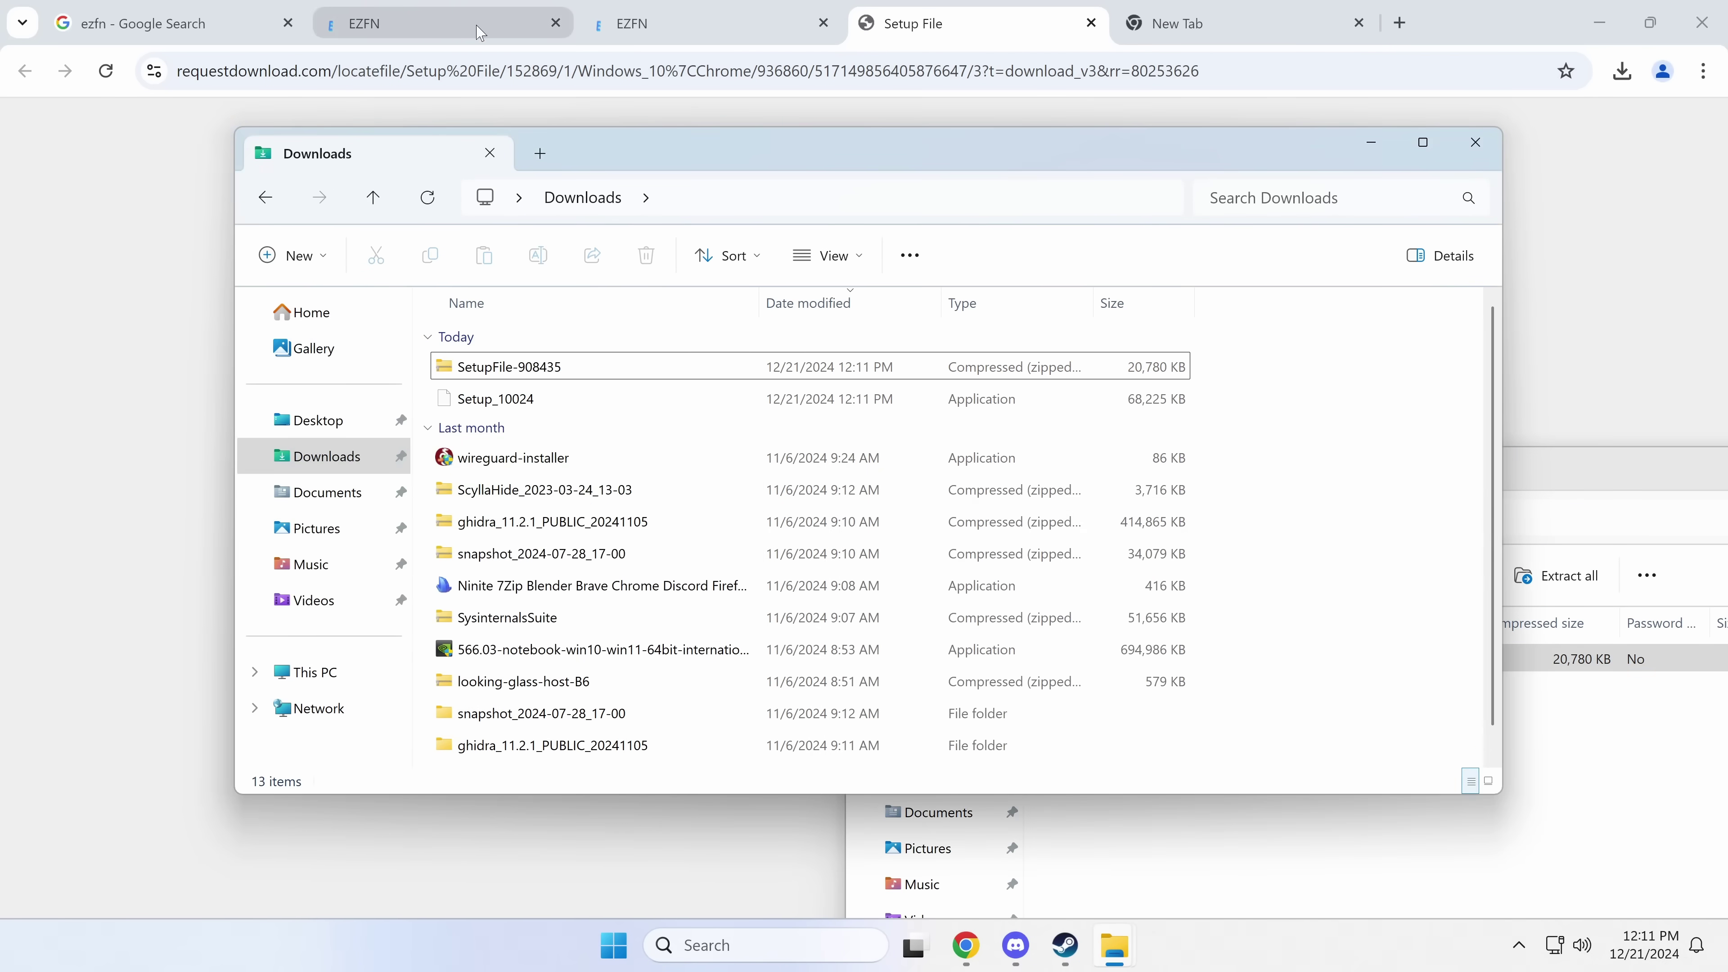
# Load virustotal.com/gui/ and upload Setup_10024 from Downloads for scanning
pyautogui.click(455, 98)
pyautogui.click(455, 78)
pyautogui.write('virustotal.com/gui/')
pyautogui.press('Return')
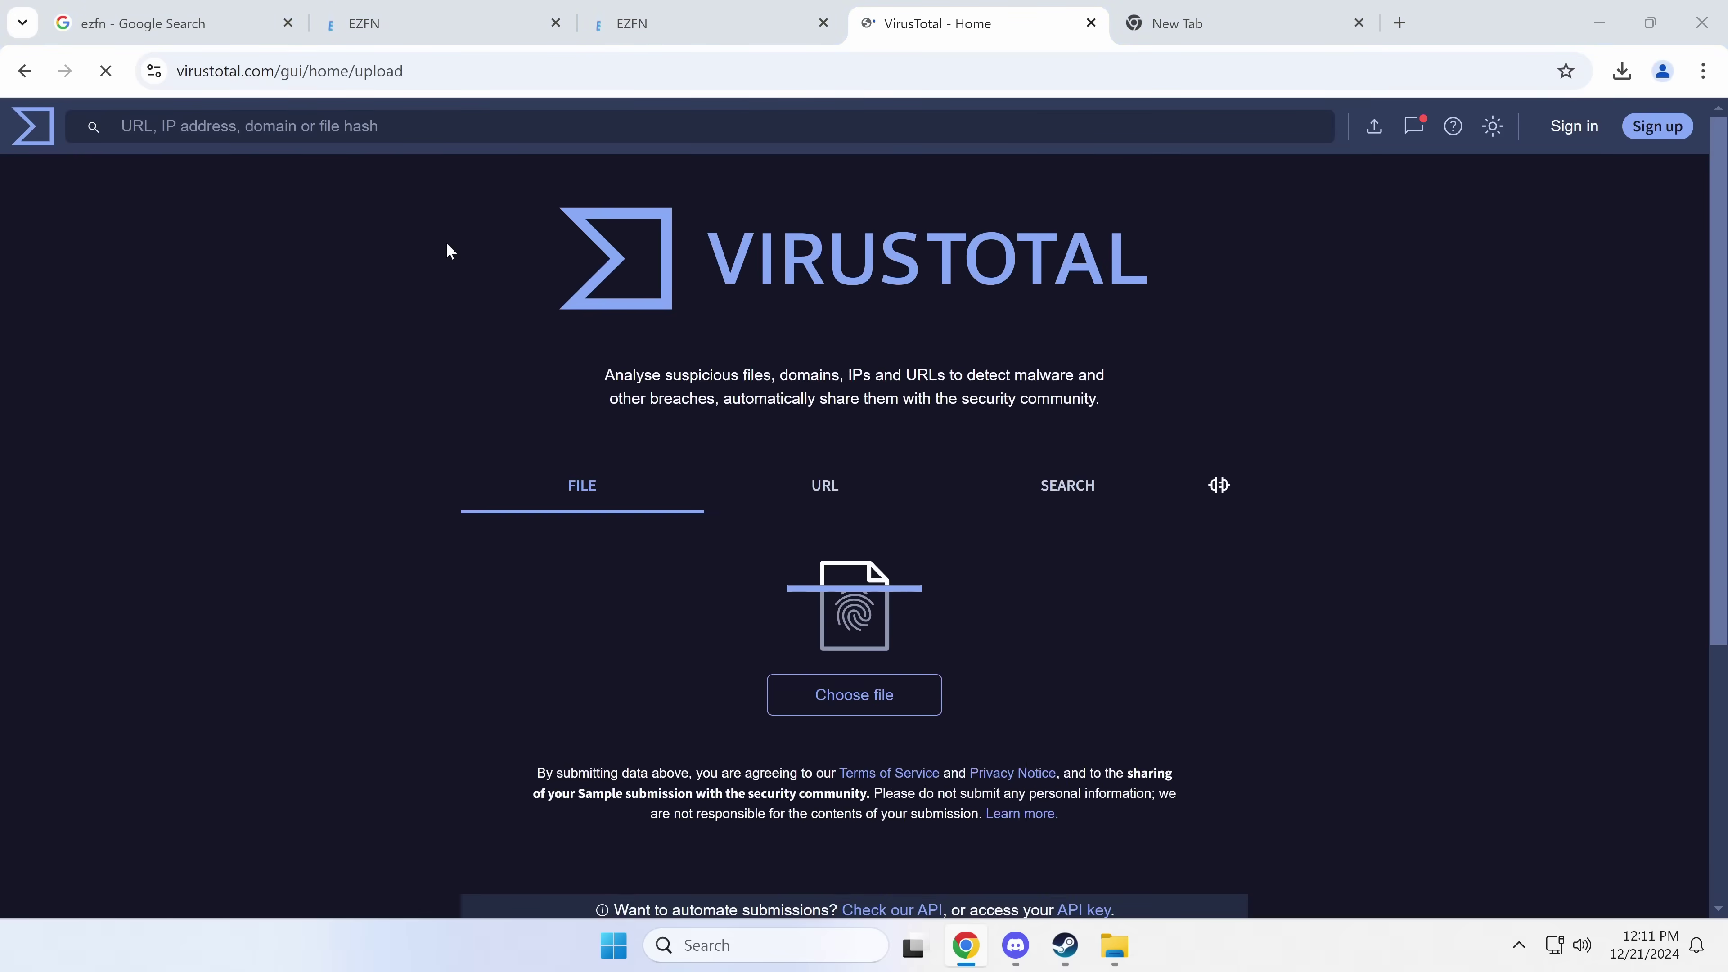
pyautogui.hotkey('alt', 'Tab')
pyautogui.moveTo(496, 399); pyautogui.dragTo(80, 433)
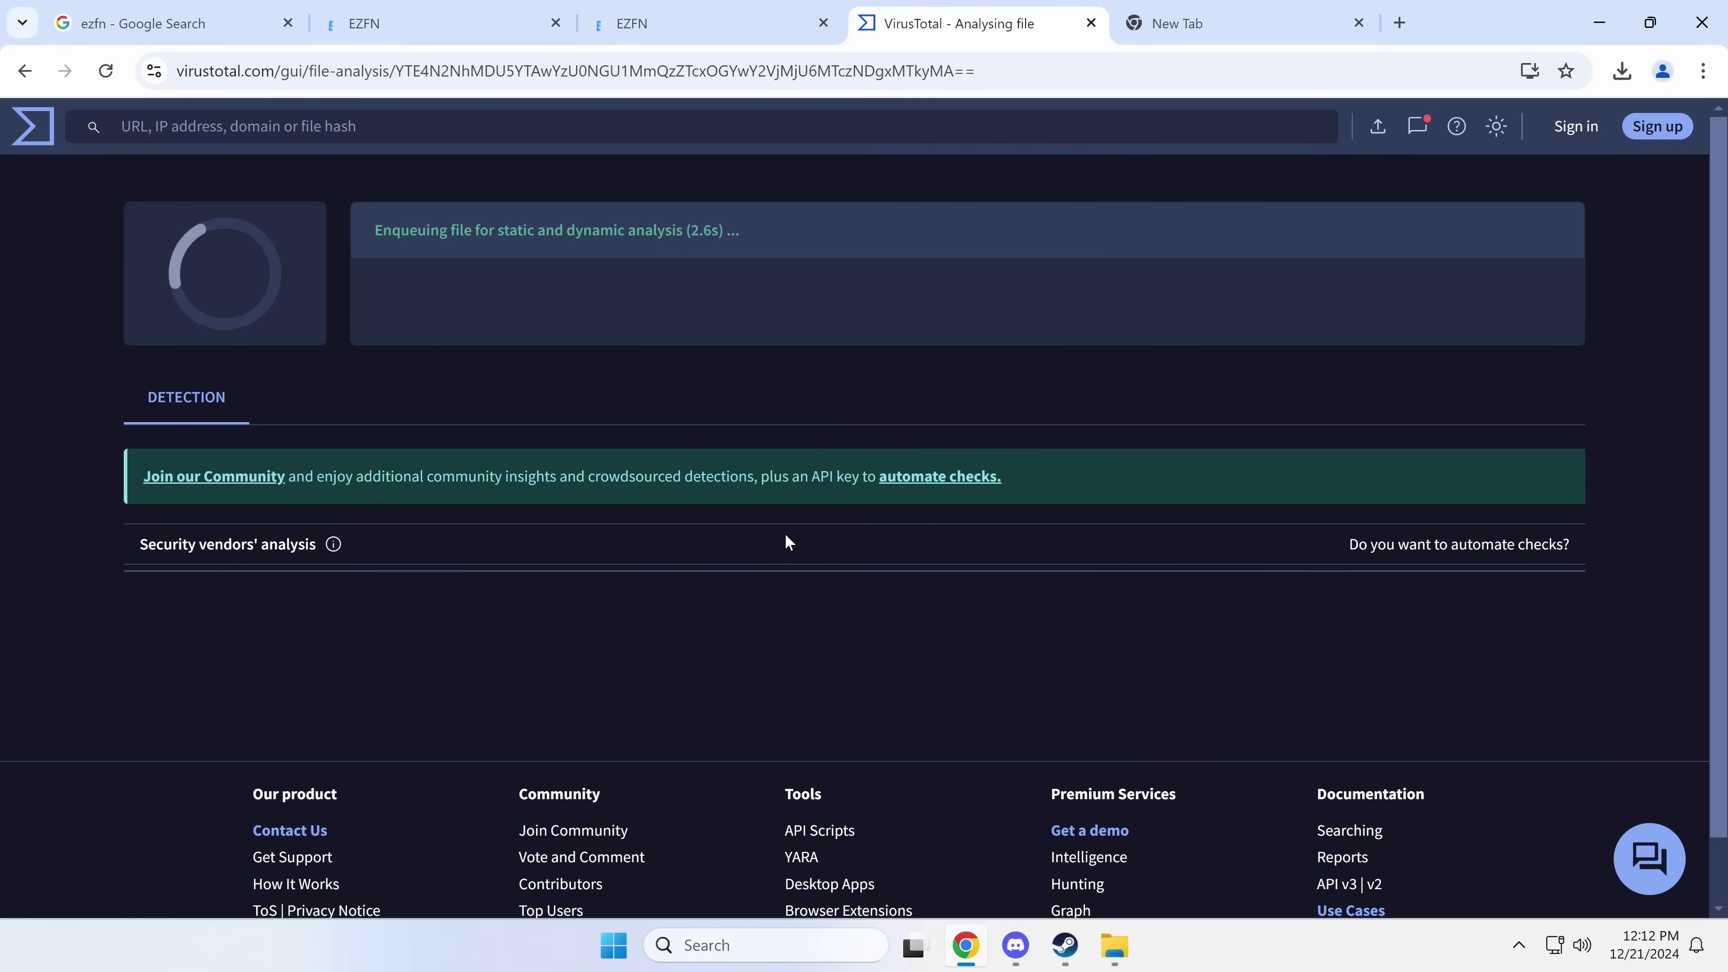
# Review the vendor results, with 12 of 67 flagging Setup_10024 as adware or malware
pyautogui.click(357, 60)
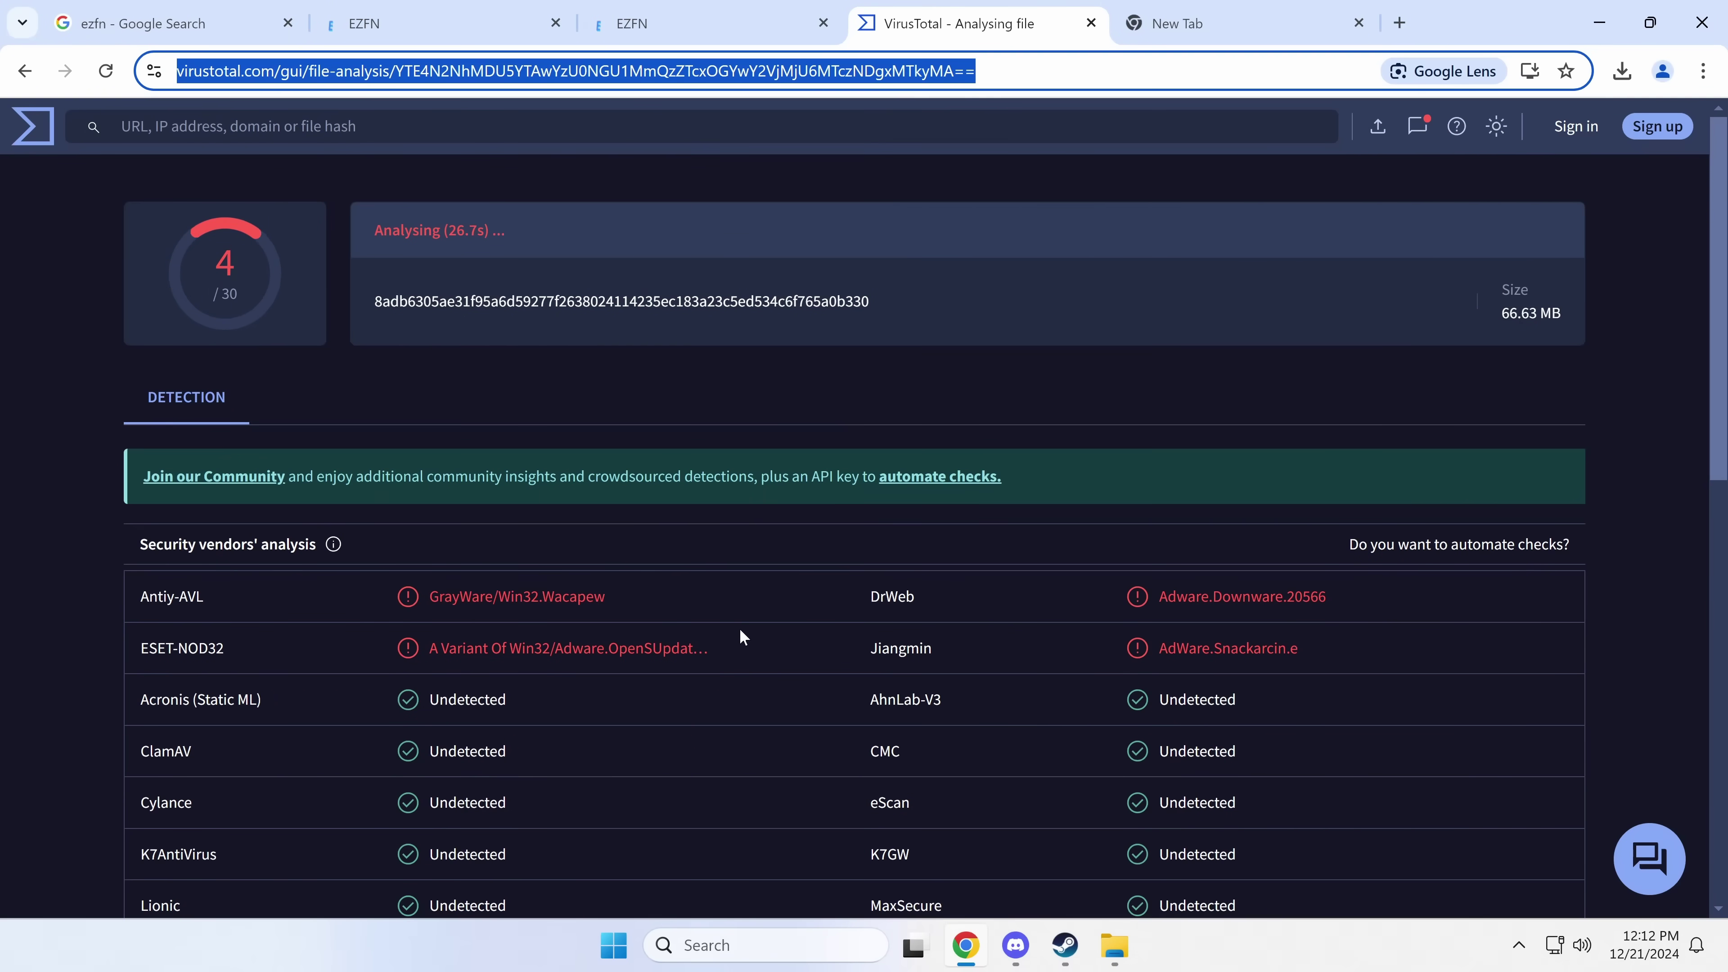
pyautogui.hotkey('alt', 'Tab')
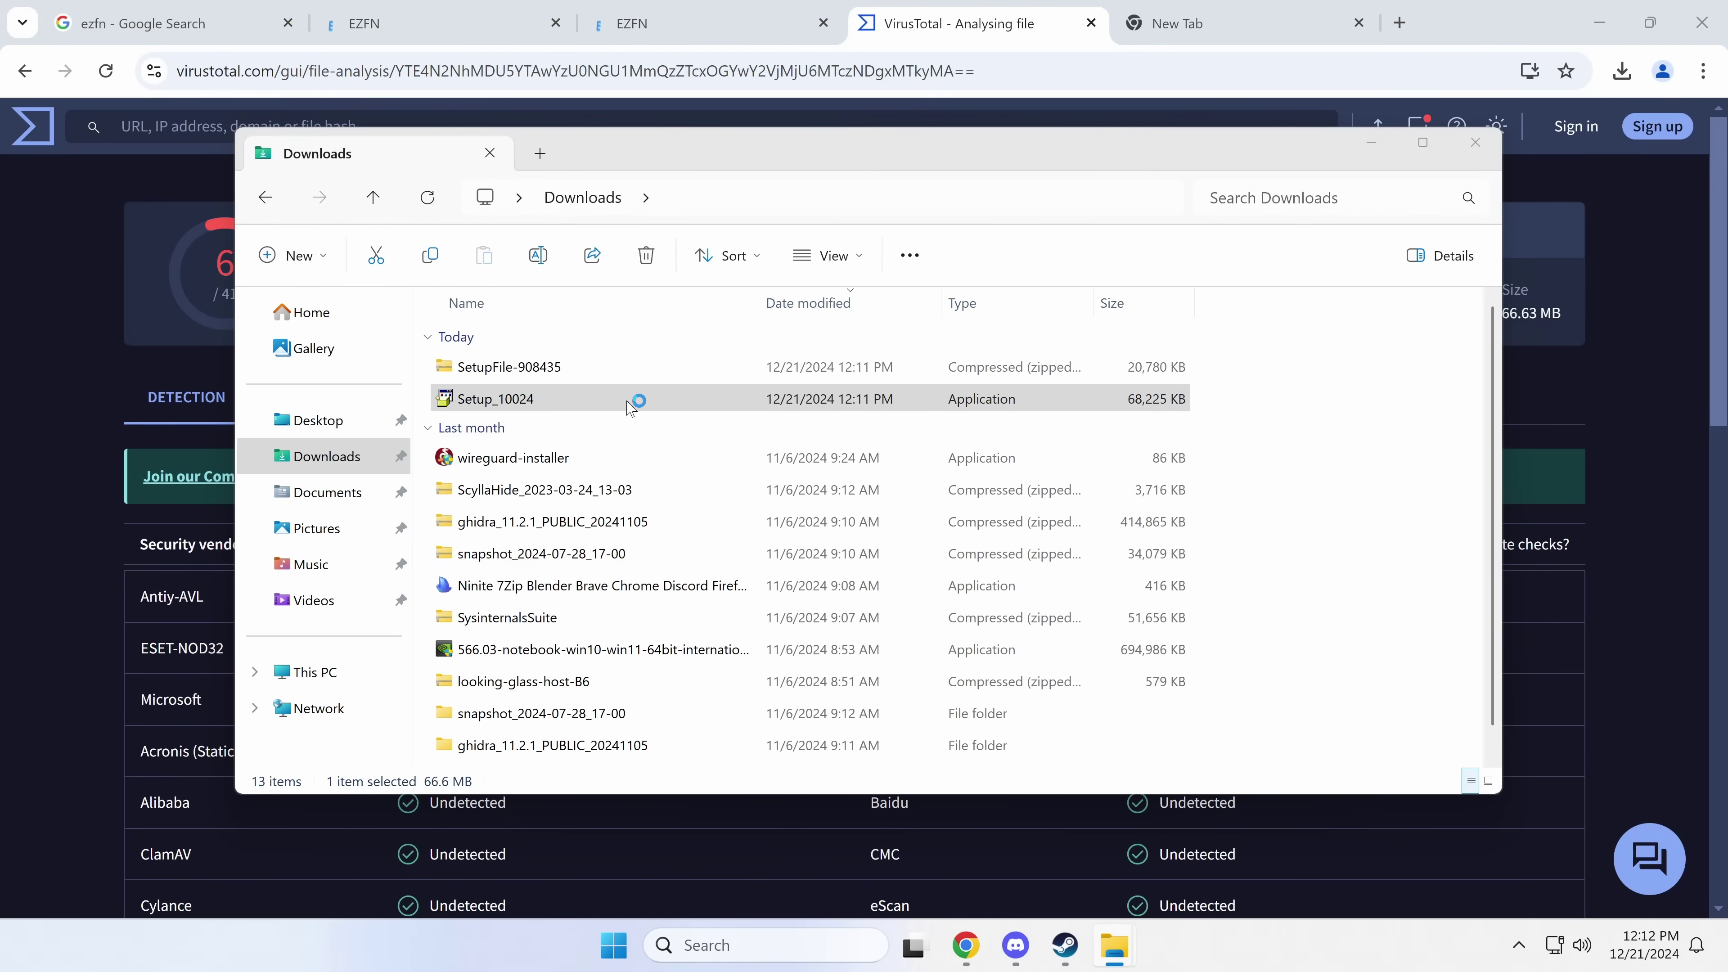
pyautogui.hotkey('alt', 'Tab')
pyautogui.moveTo(438, 699); pyautogui.dragTo(650, 699)
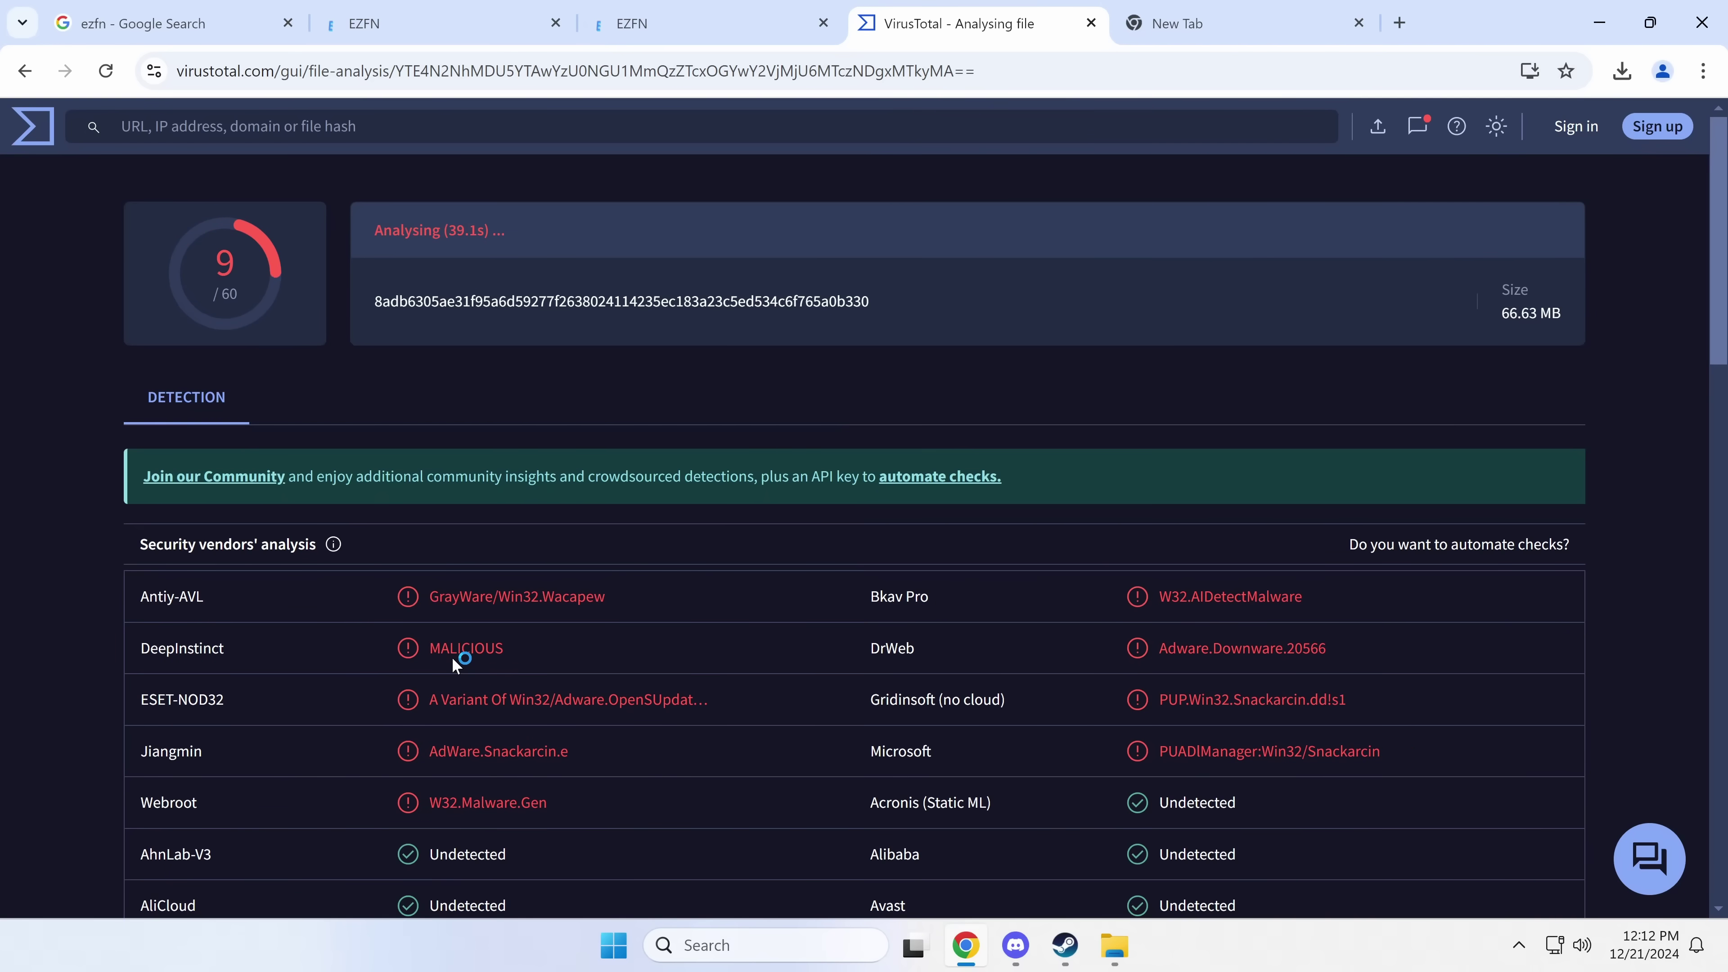
pyautogui.click(1114, 944)
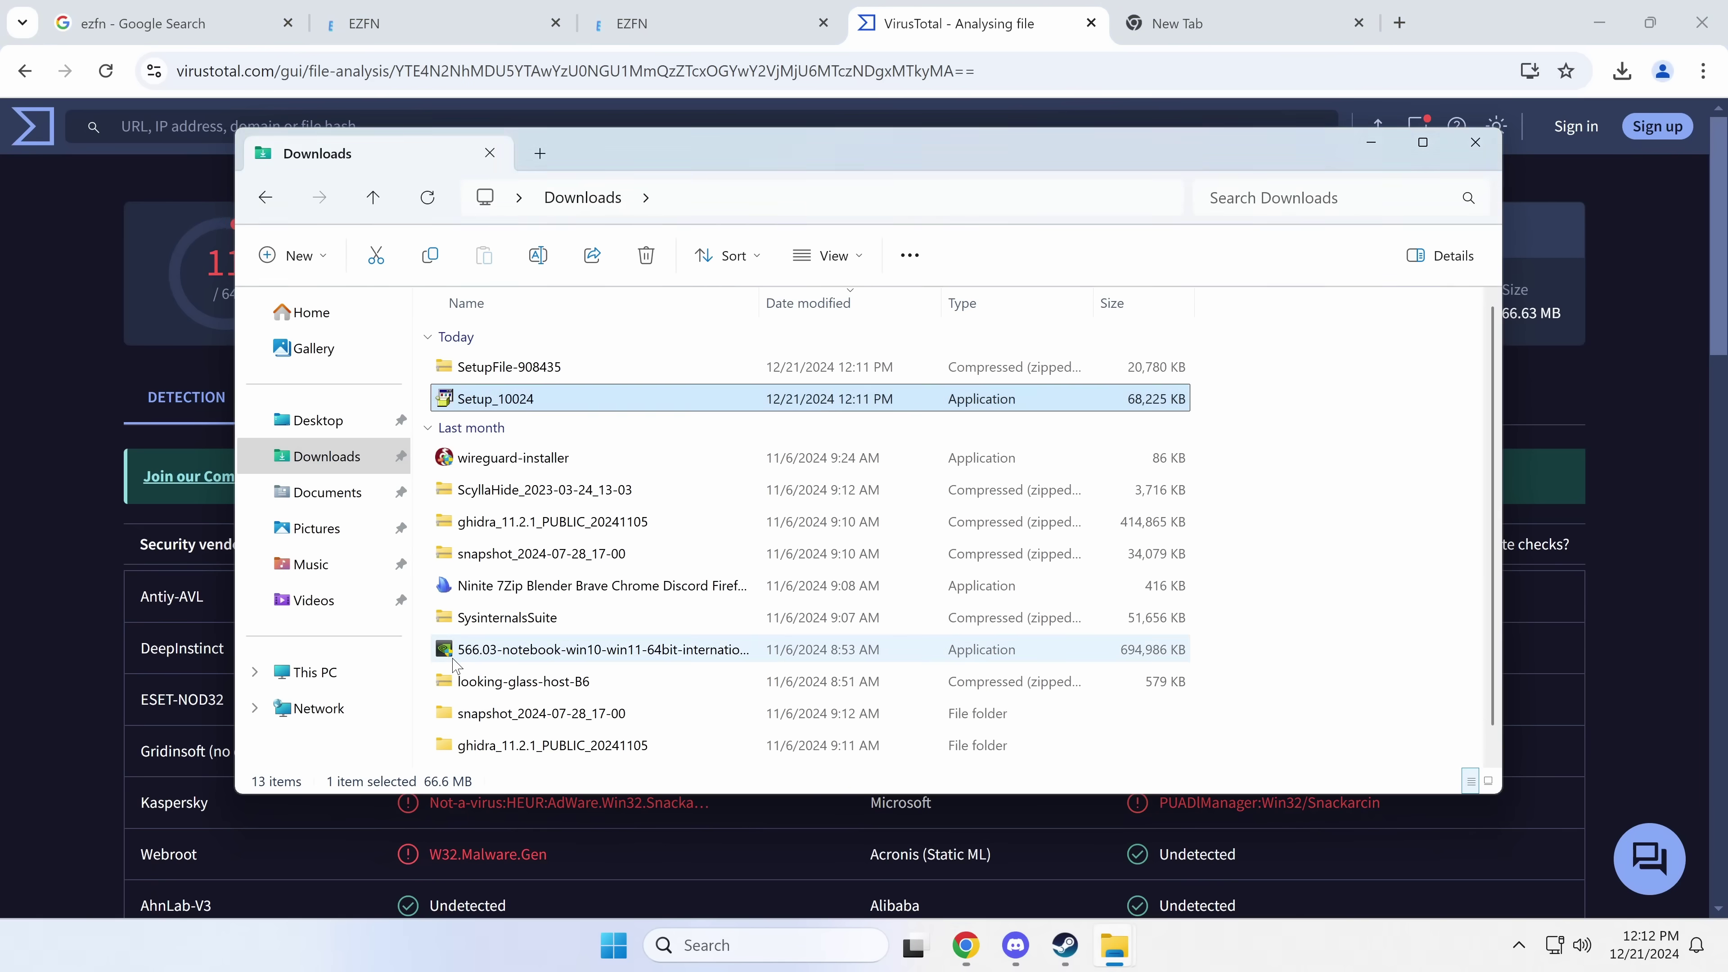
pyautogui.click(1606, 774)
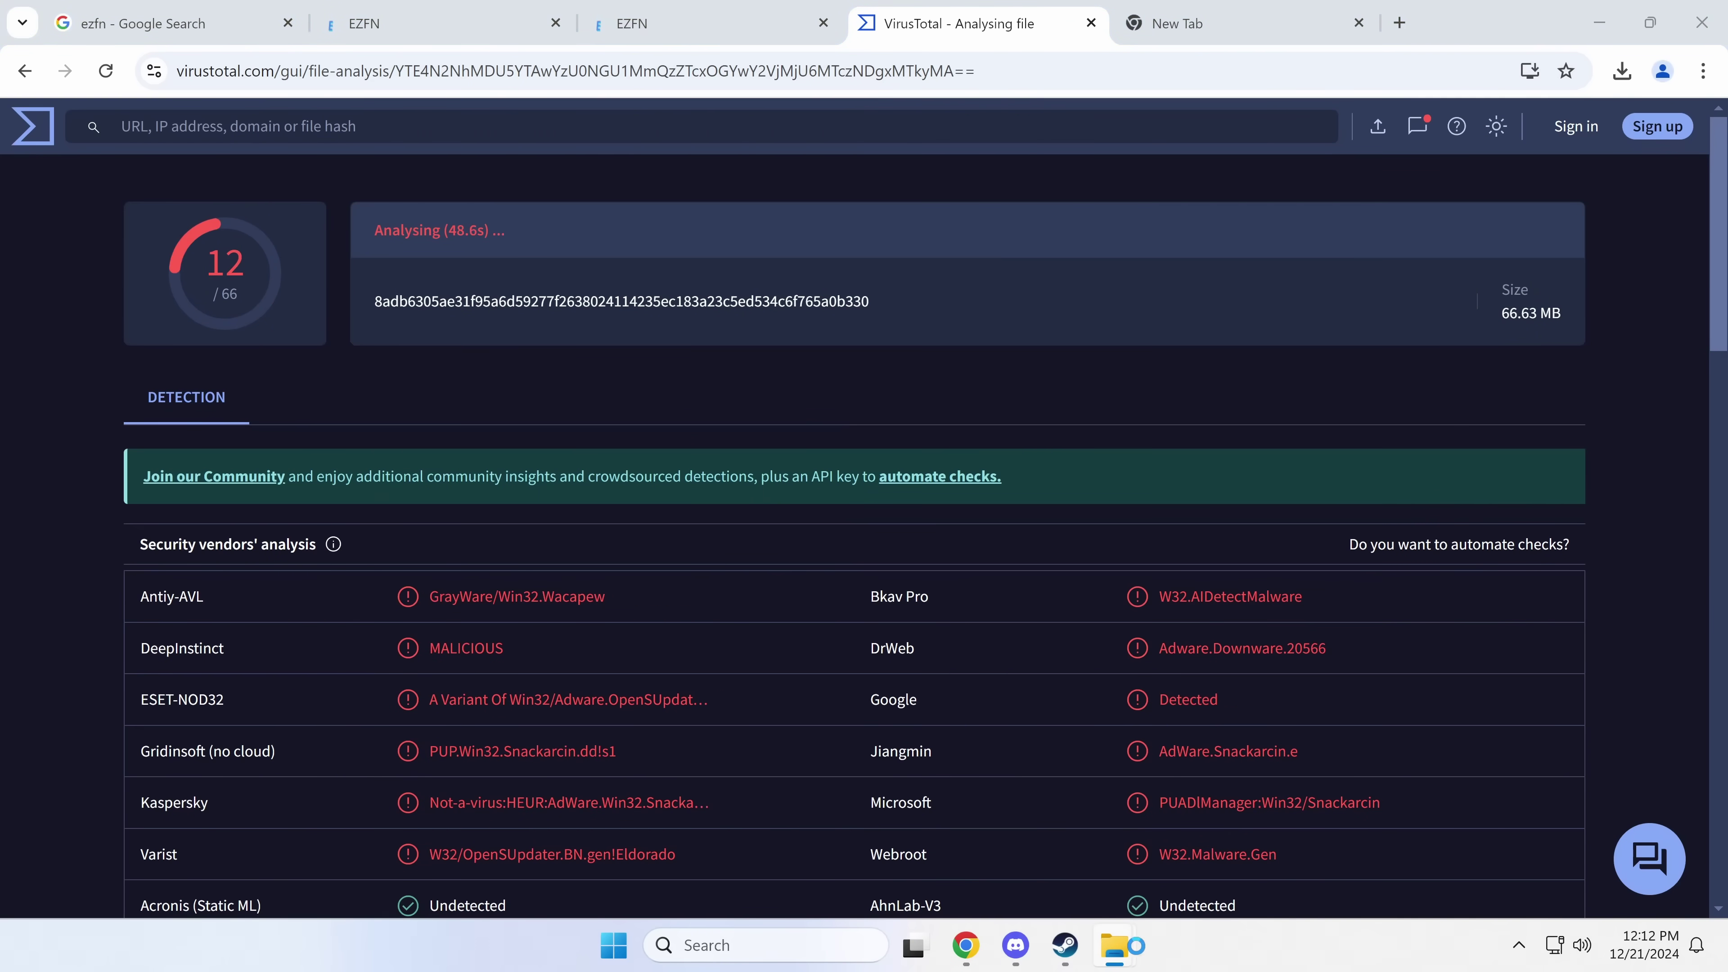
pyautogui.scroll(-5, 854, 538)
pyautogui.scroll(5, 1157, 742)
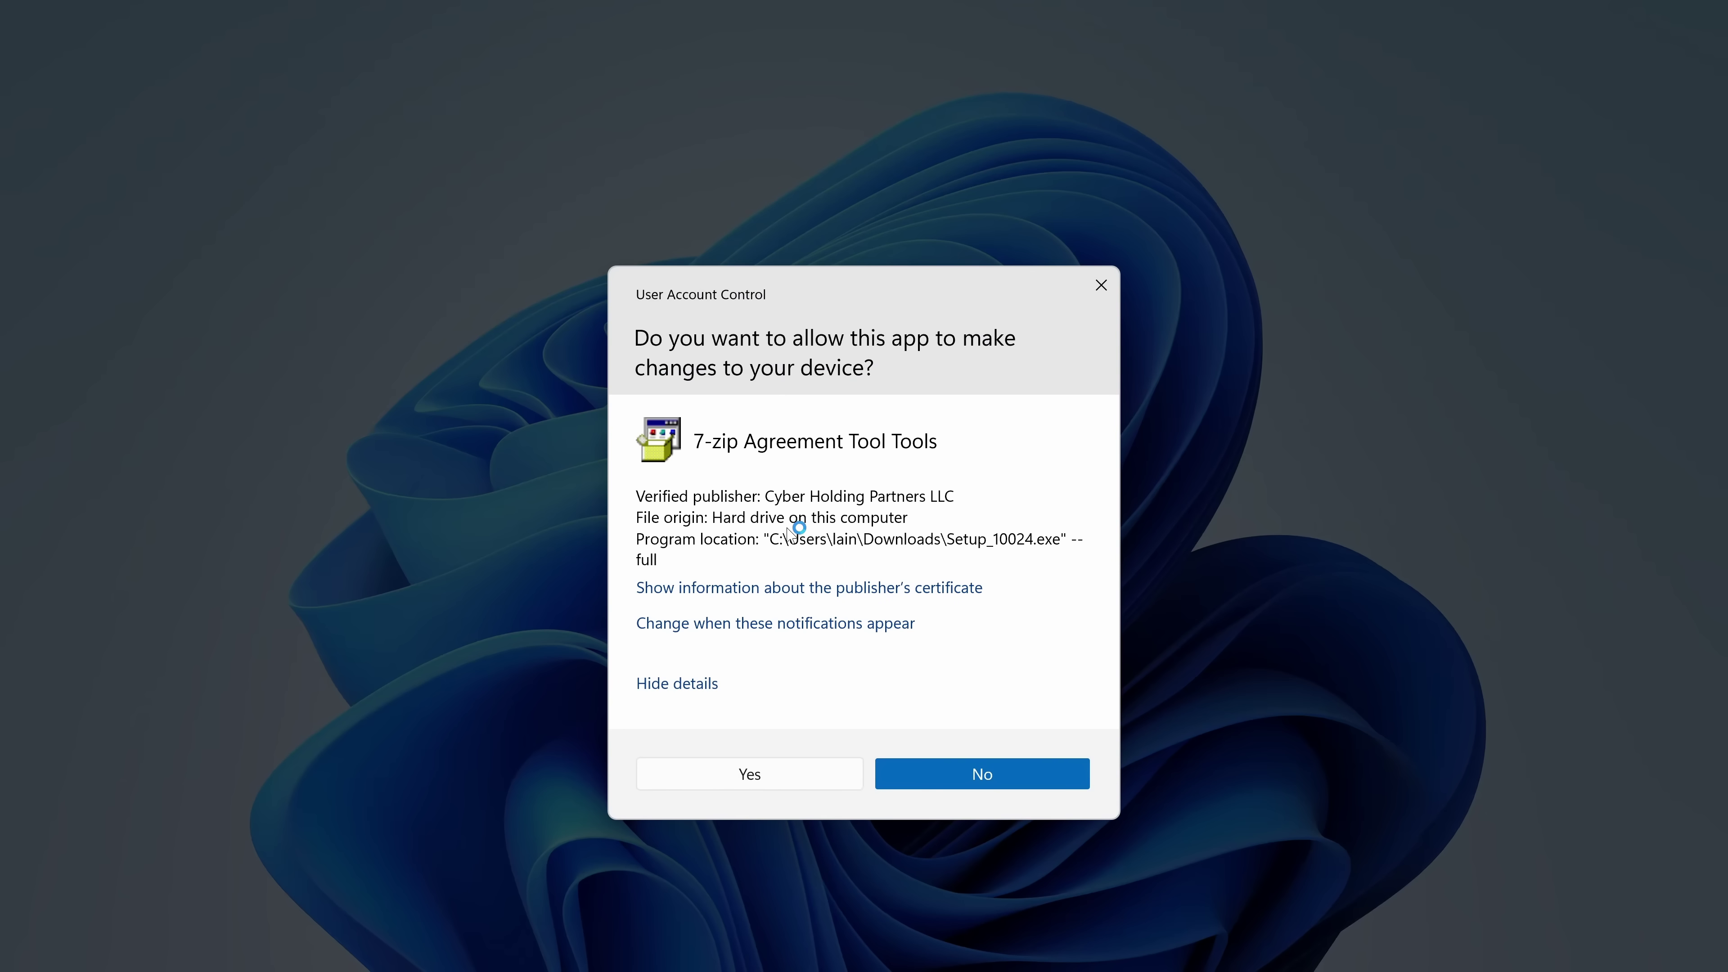
# Allow Setup_10024 to run with admin rights and choose English as the installer language
pyautogui.click(700, 775)
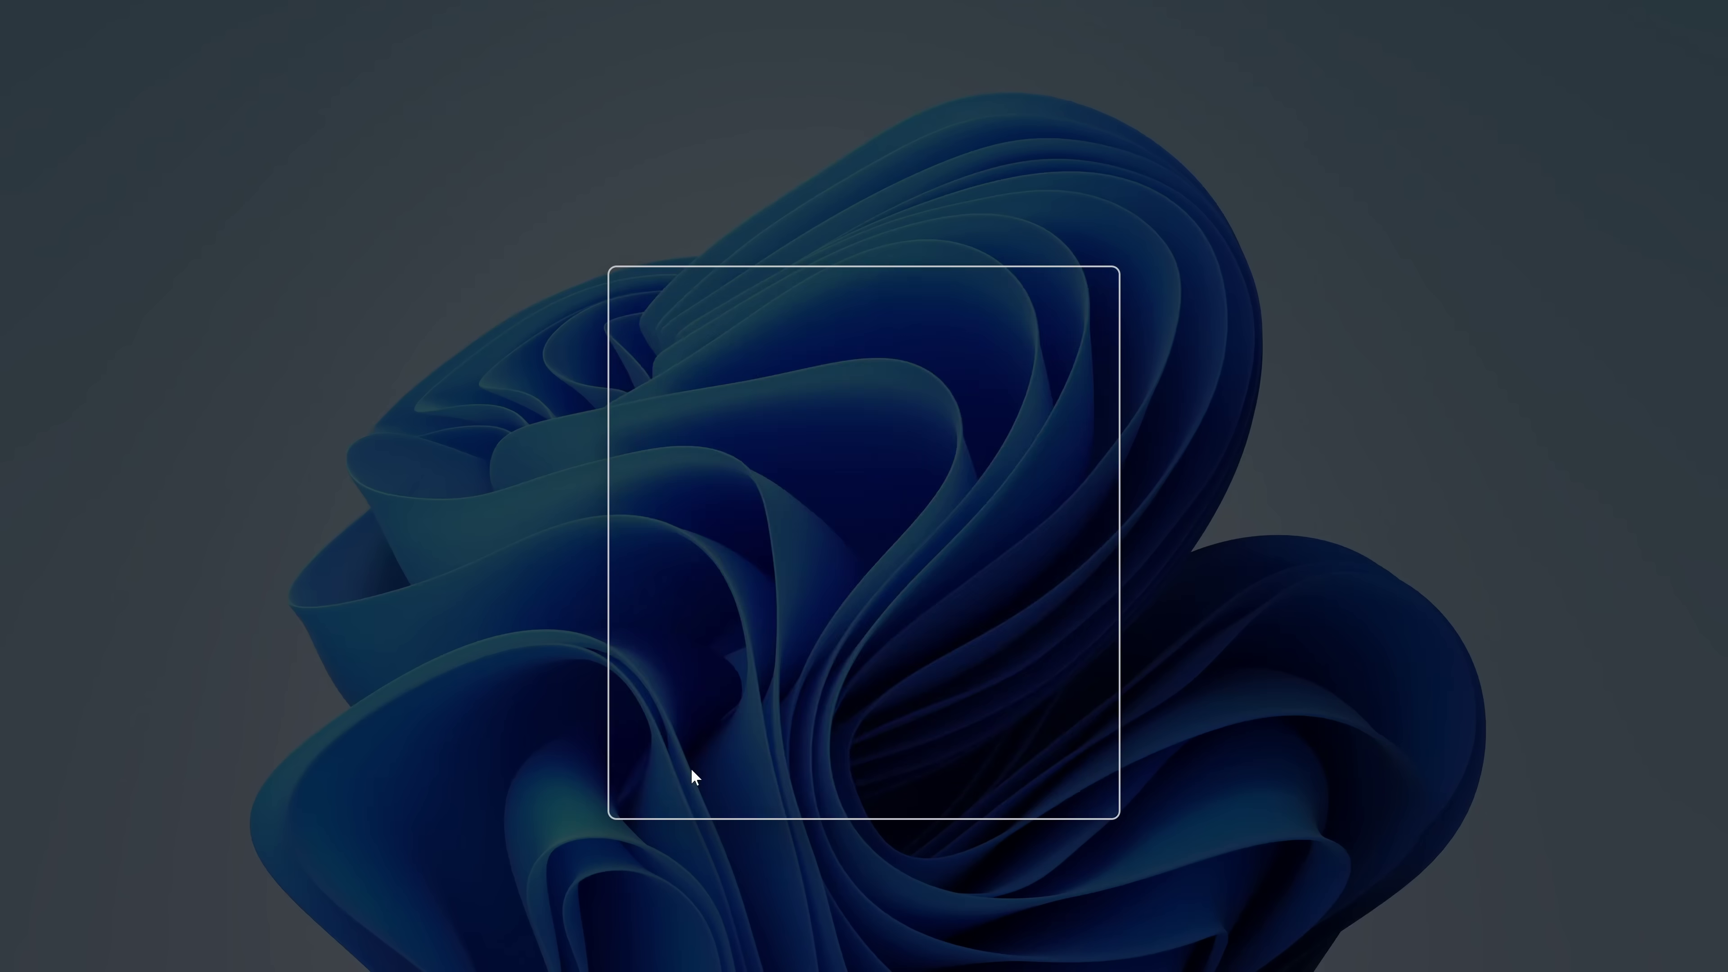
pyautogui.scroll(2, 544, 782)
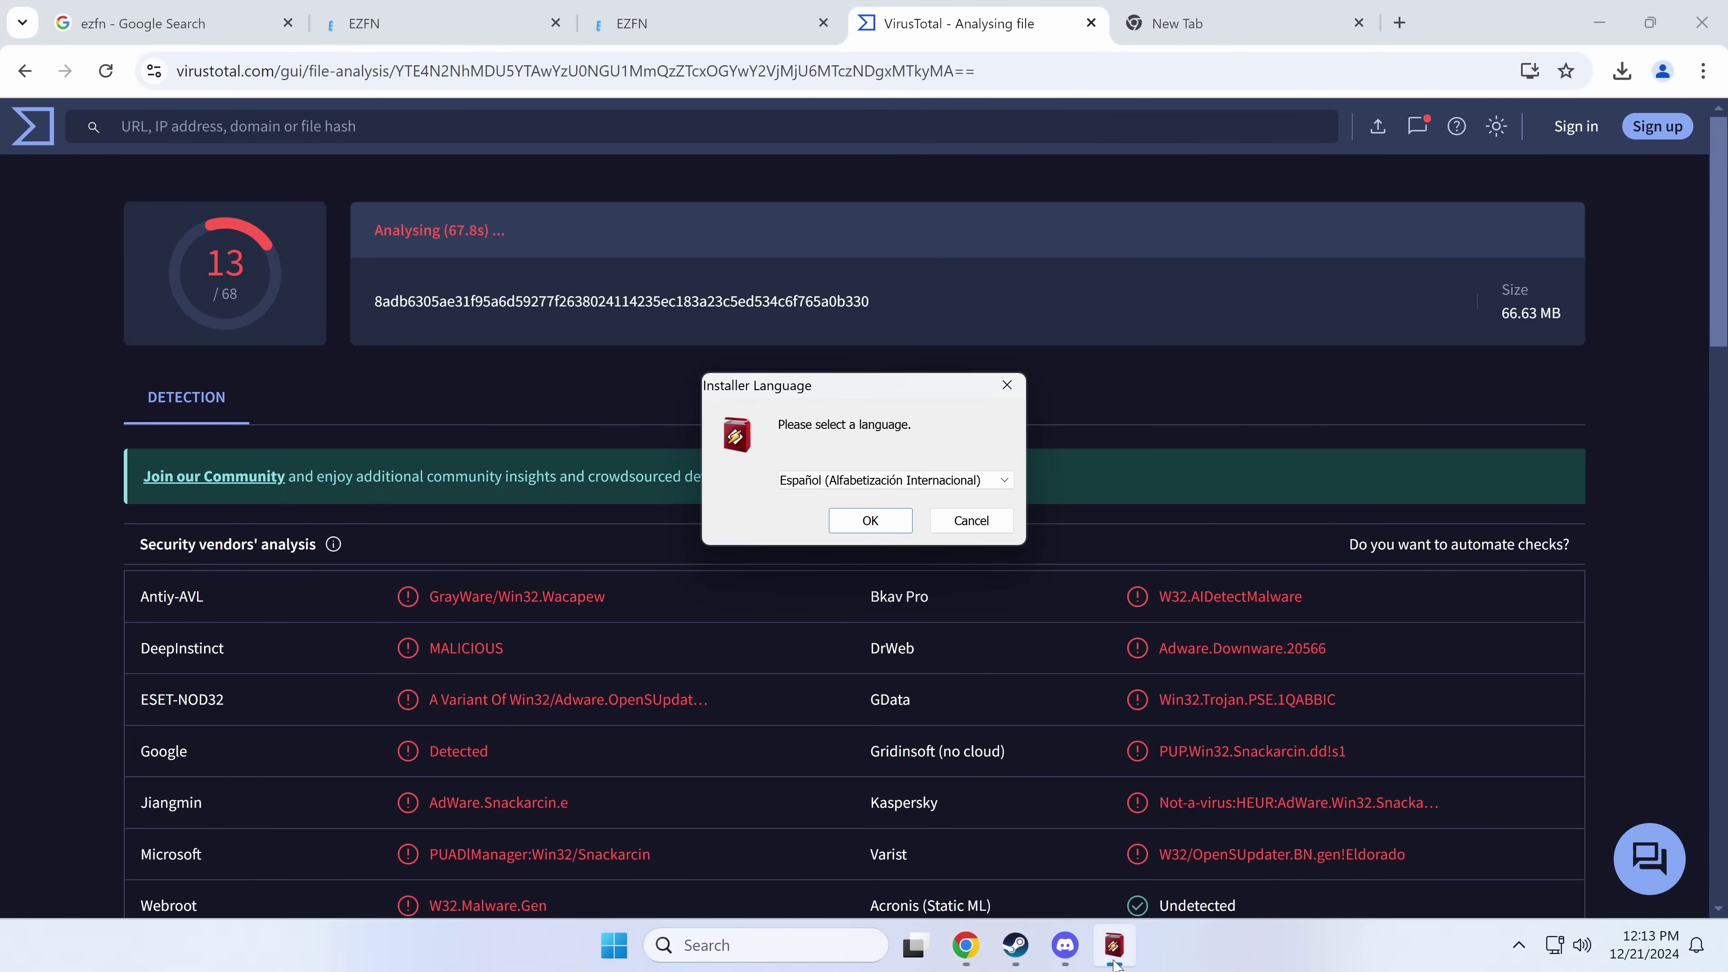
pyautogui.click(830, 480)
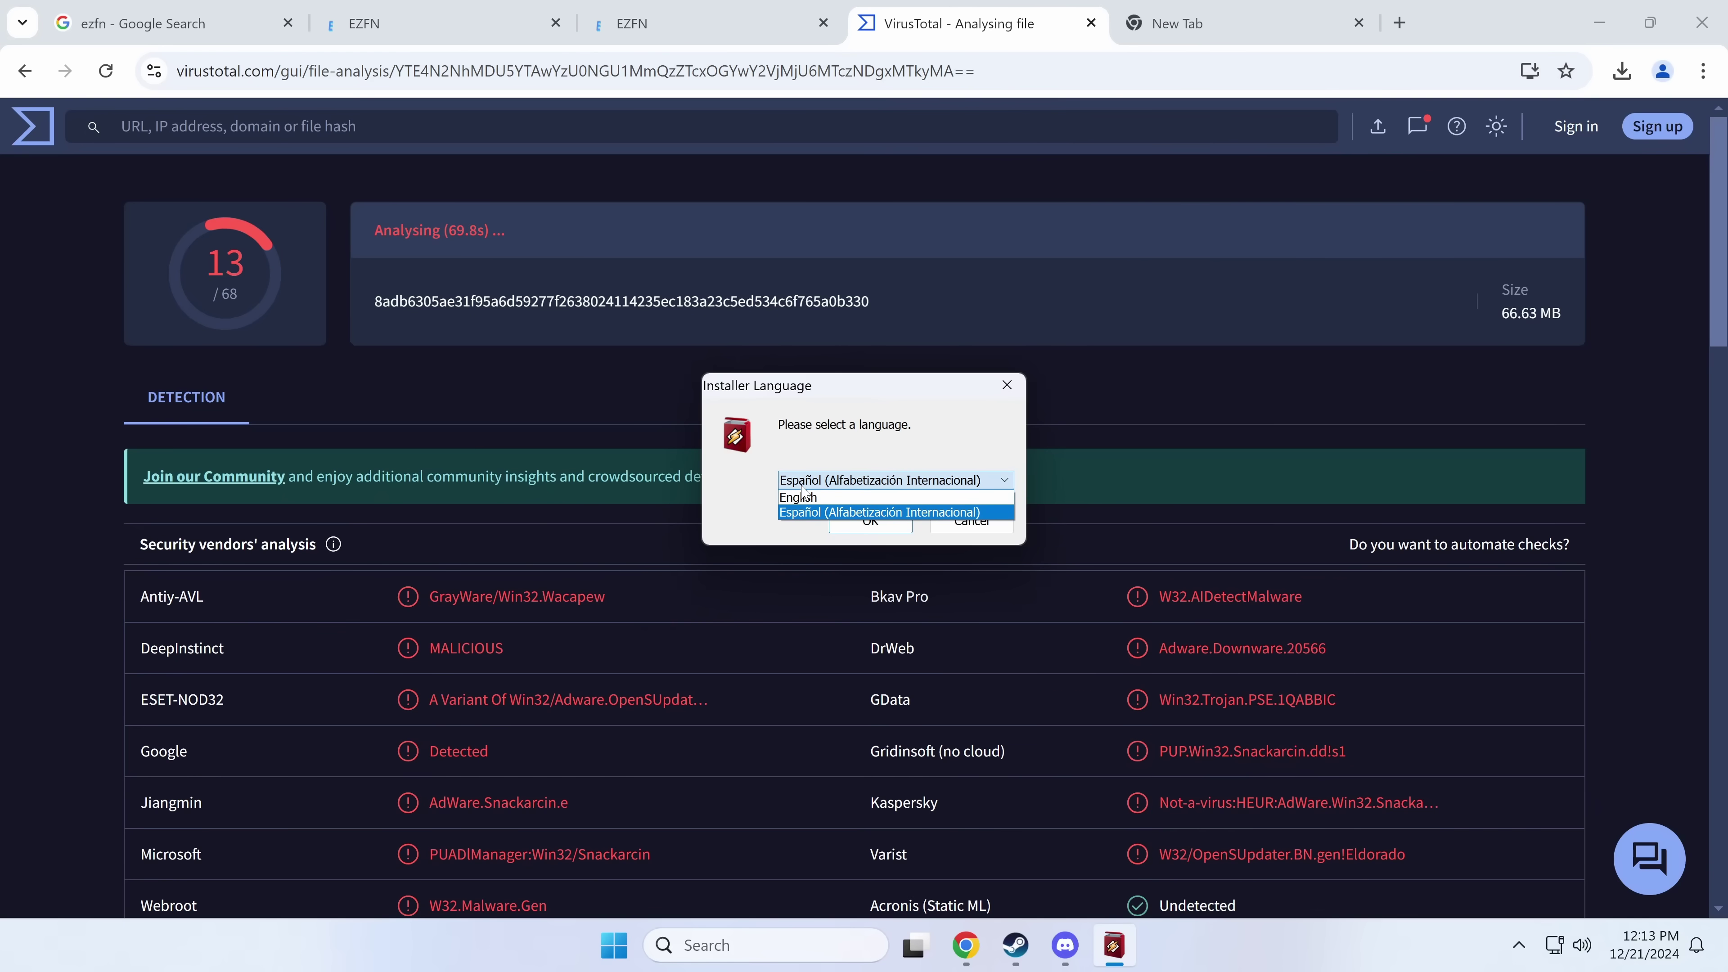
pyautogui.click(830, 497)
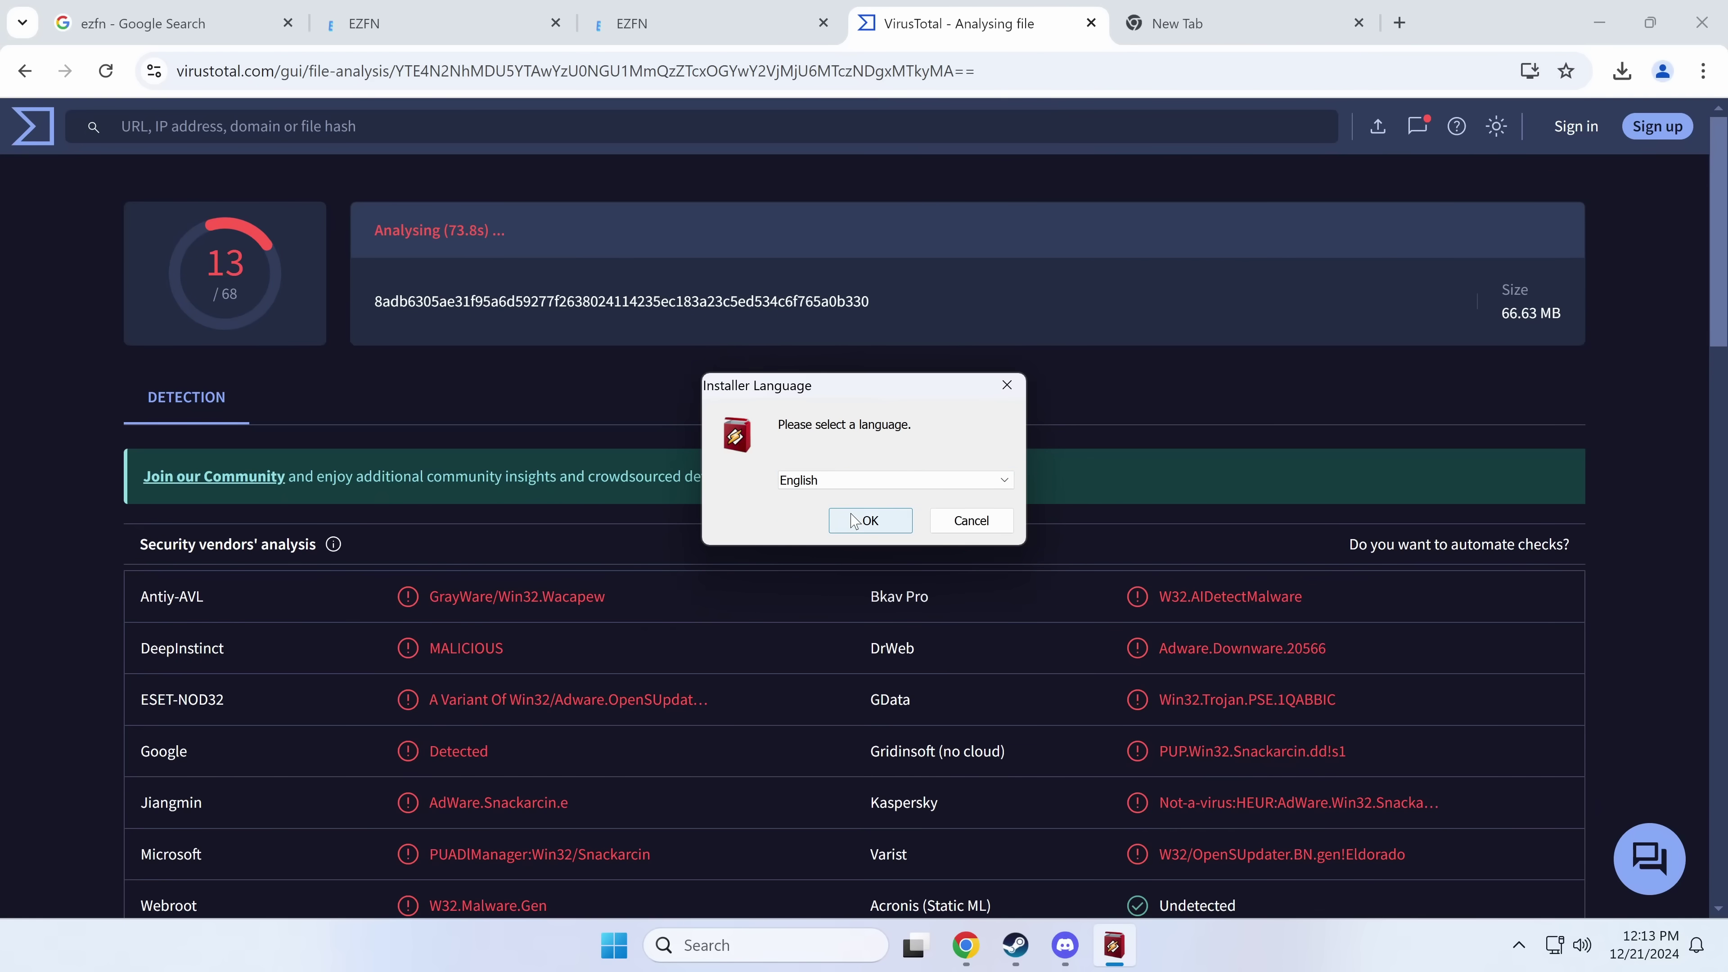
pyautogui.click(847, 524)
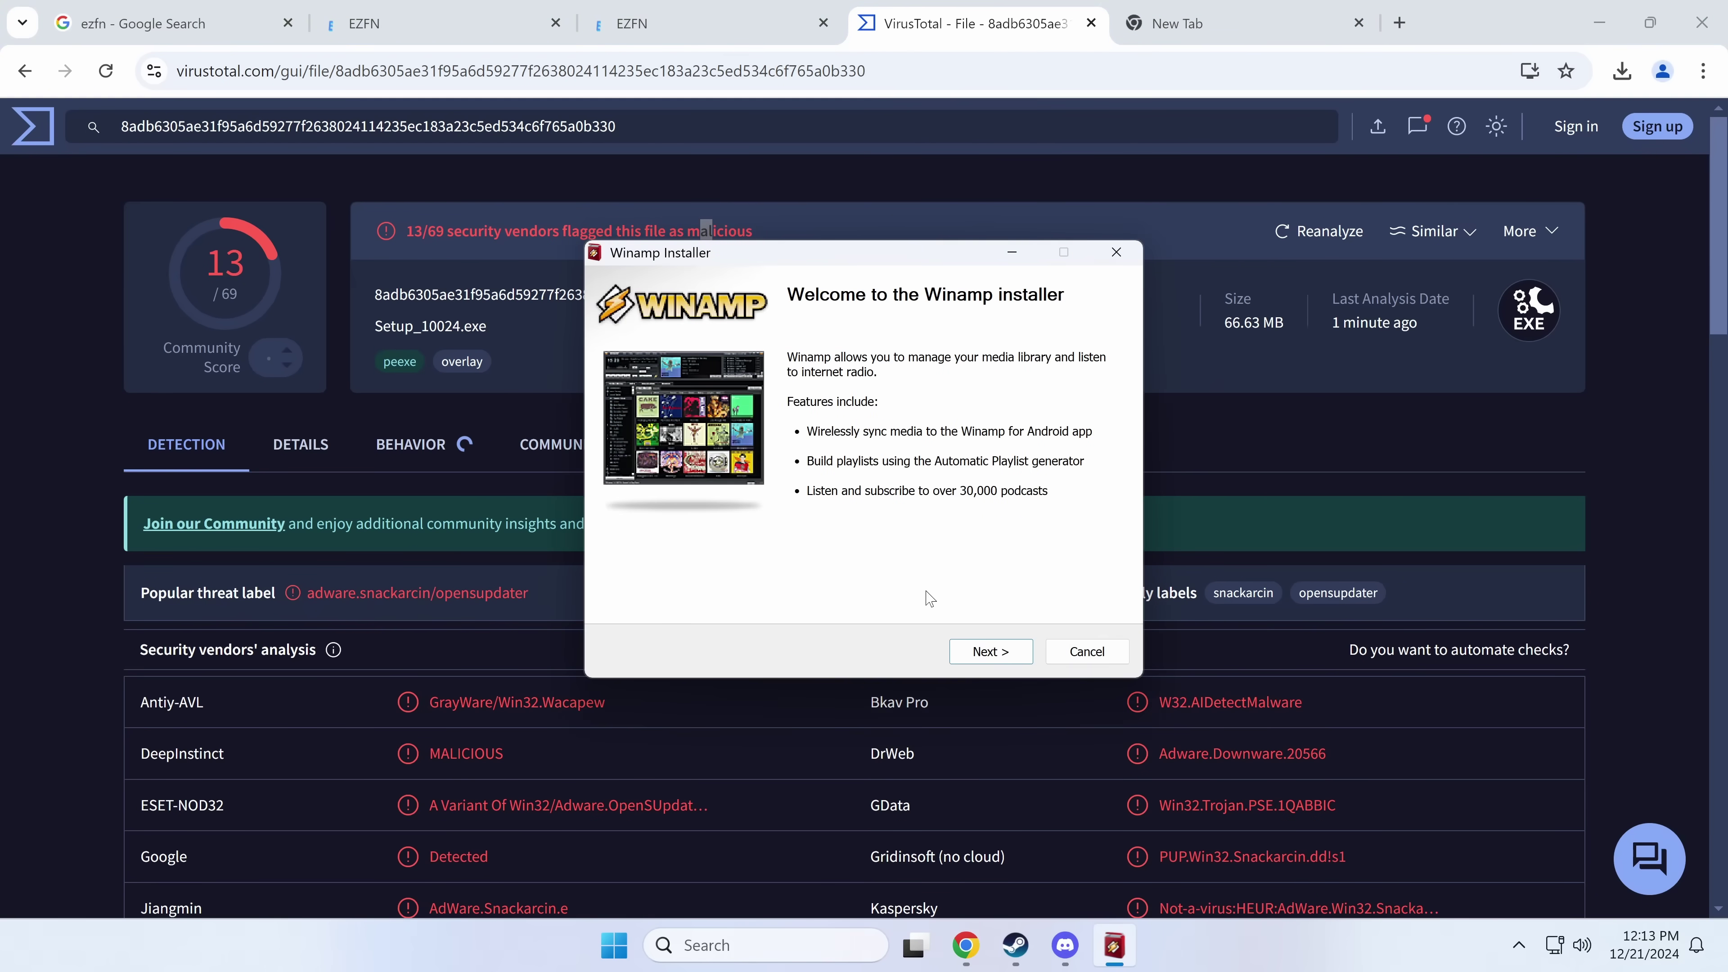
# Accept the licence and install Winamp to C:\Program Files (x86)\Winamp with the Full component set
pyautogui.click(971, 648)
pyautogui.click(966, 655)
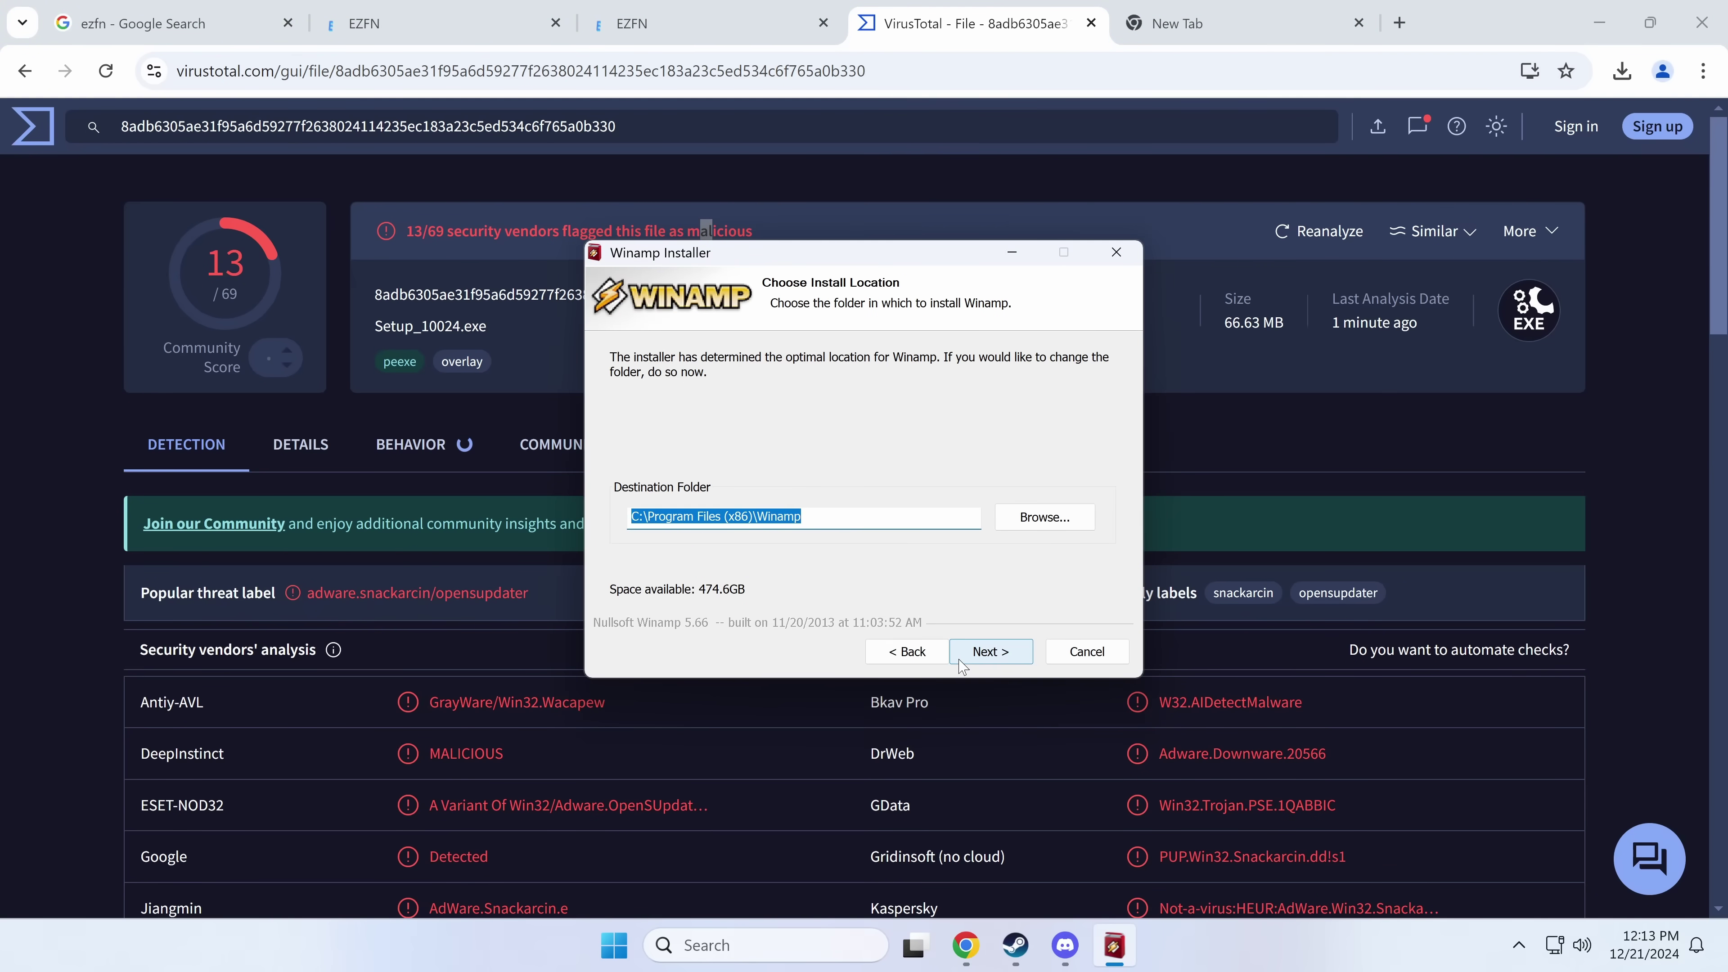
pyautogui.click(963, 655)
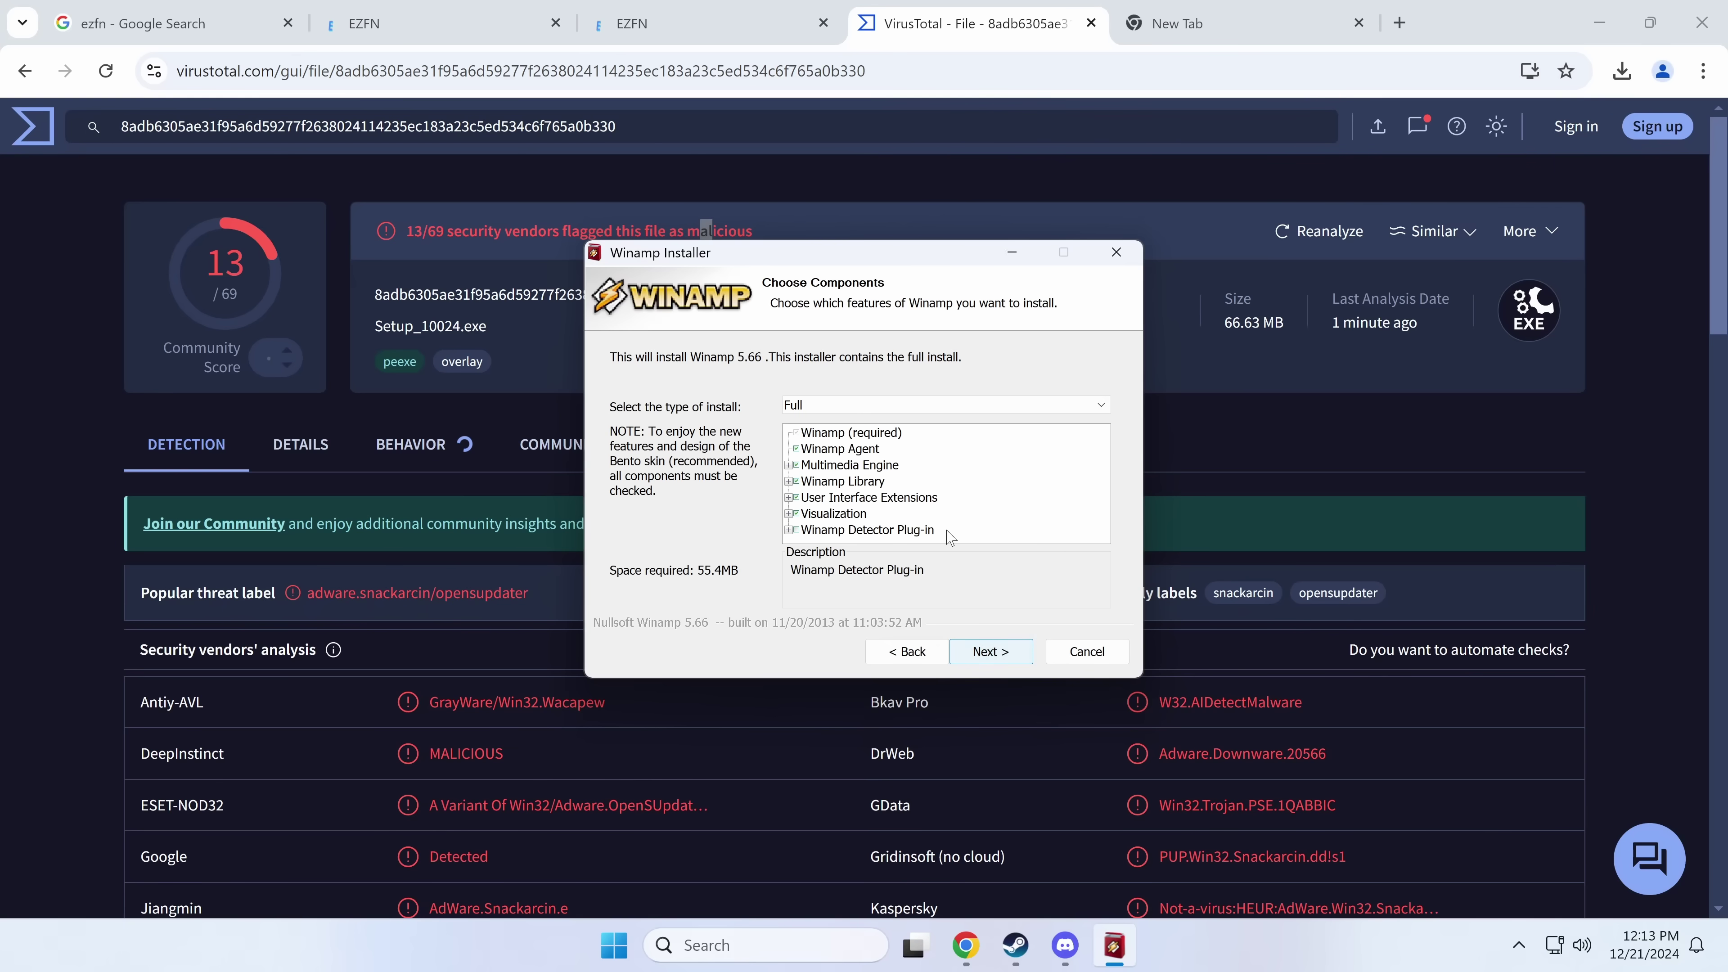
pyautogui.click(961, 659)
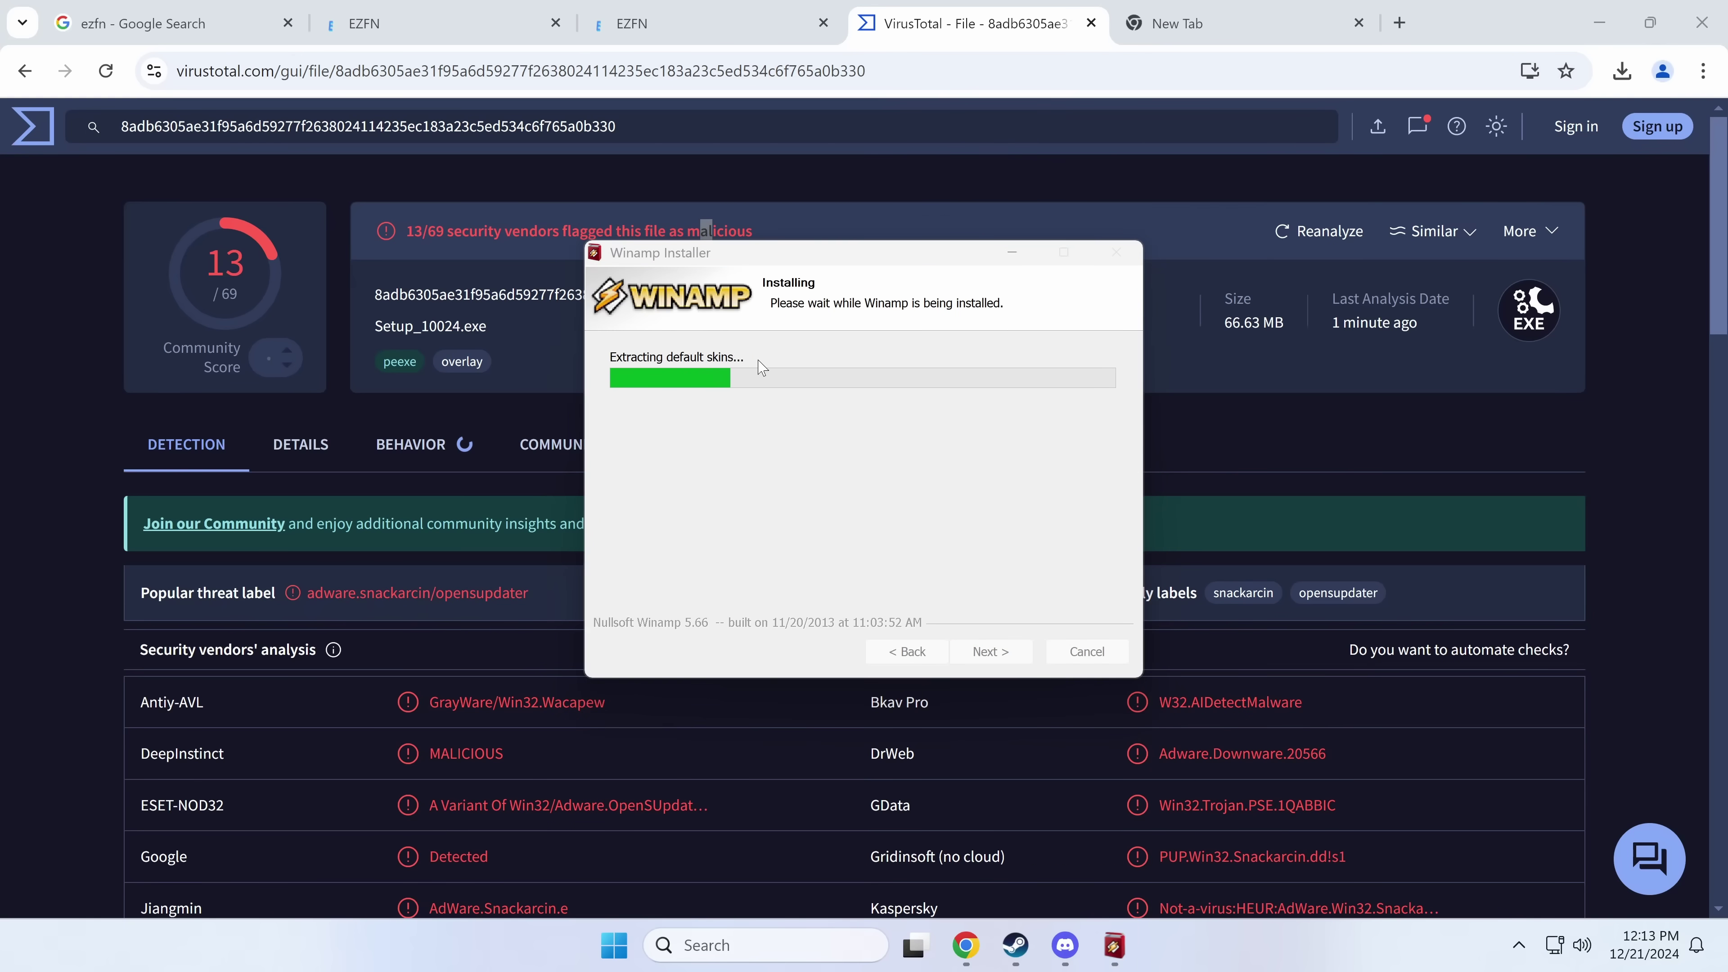
# Find the Winamp Installer process in Task Manager and open its file location in Downloads
pyautogui.hotkey('ctrl', 'shift', 'Escape')
pyautogui.click(383, 432)
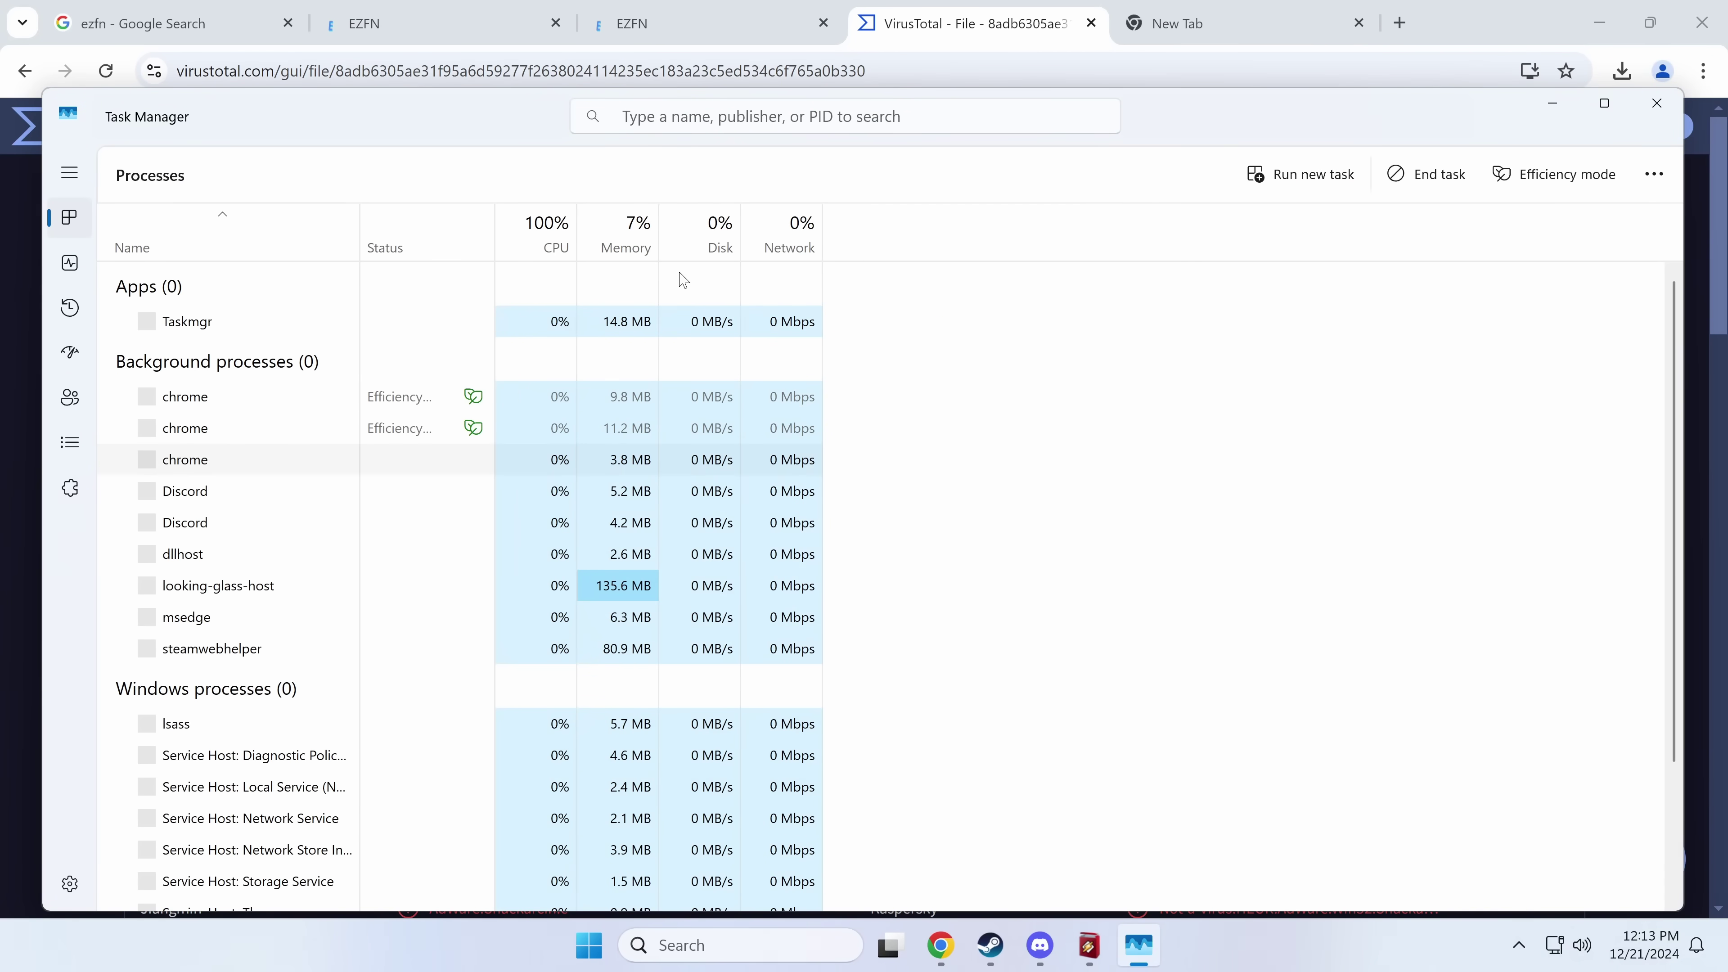
pyautogui.press('Down')
pyautogui.press('Down')
pyautogui.press('Down')
pyautogui.press('Down')
pyautogui.press('Down')
pyautogui.press('Down')
pyautogui.press('Down')
pyautogui.press('Down')
pyautogui.press('Down')
pyautogui.press('Down')
pyautogui.press('Down')
pyautogui.press('Down')
pyautogui.press('Down')
pyautogui.press('Down')
pyautogui.press('Down')
pyautogui.press('Down')
pyautogui.press('Down')
pyautogui.press('Down')
pyautogui.press('Down')
pyautogui.press('Down')
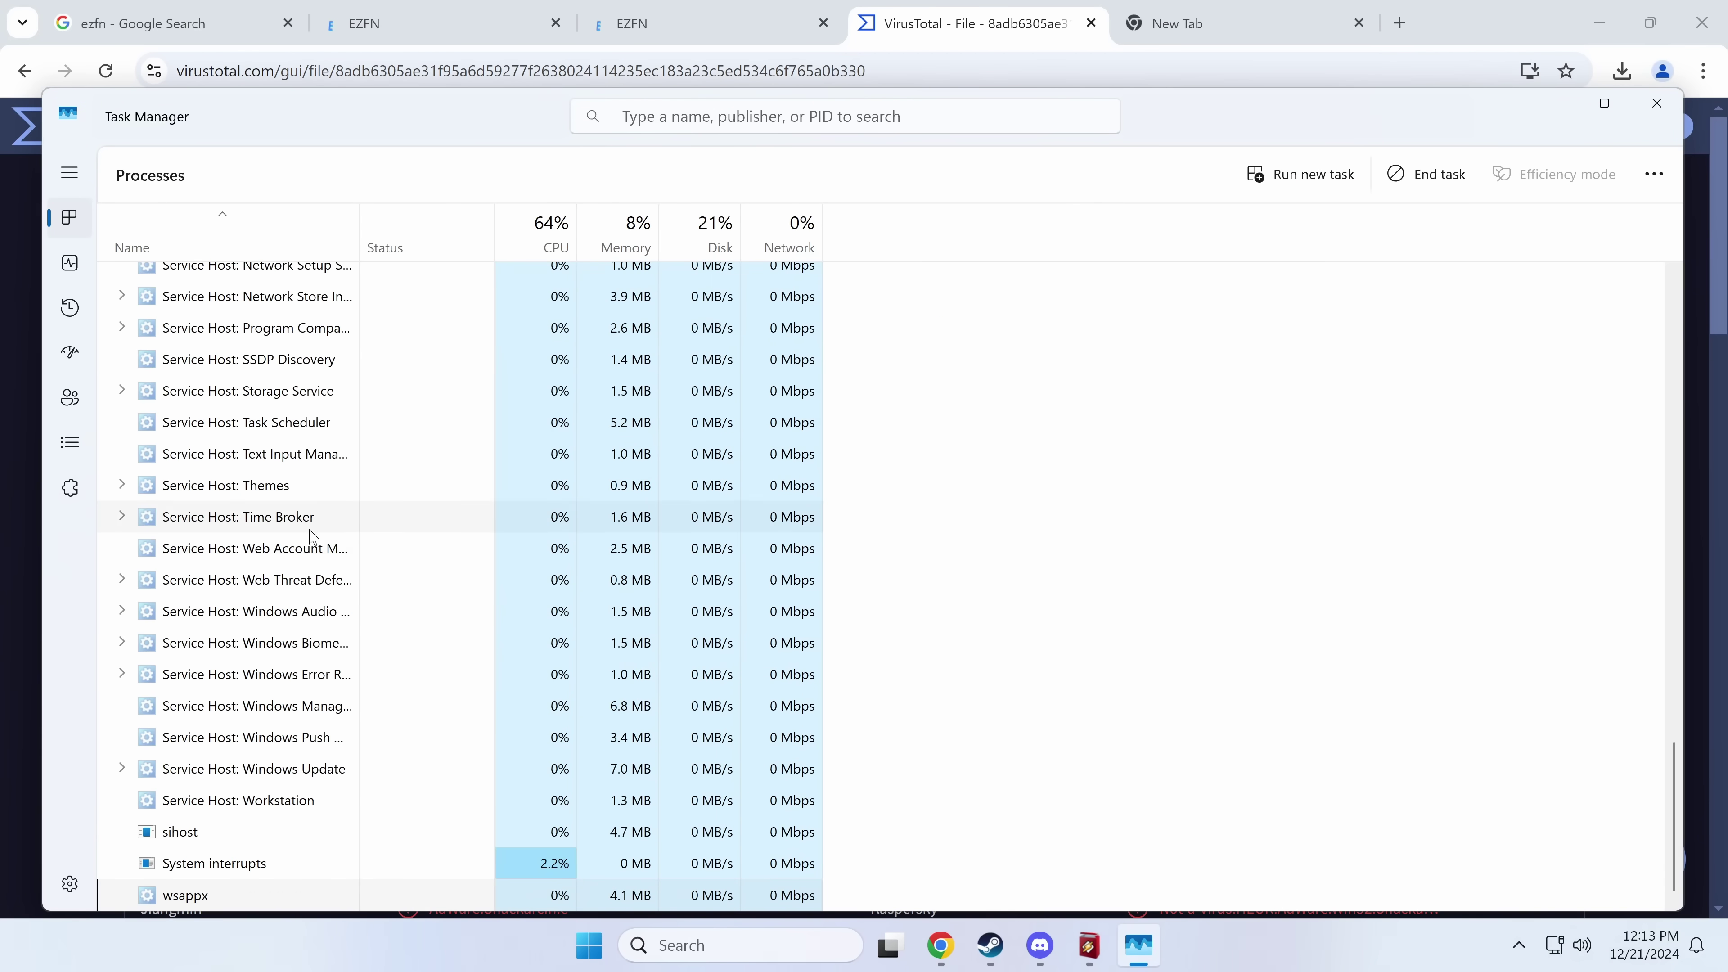
pyautogui.press('Home')
pyautogui.press('Right')
pyautogui.hotkey('shift', 'F10')
pyautogui.click(320, 470)
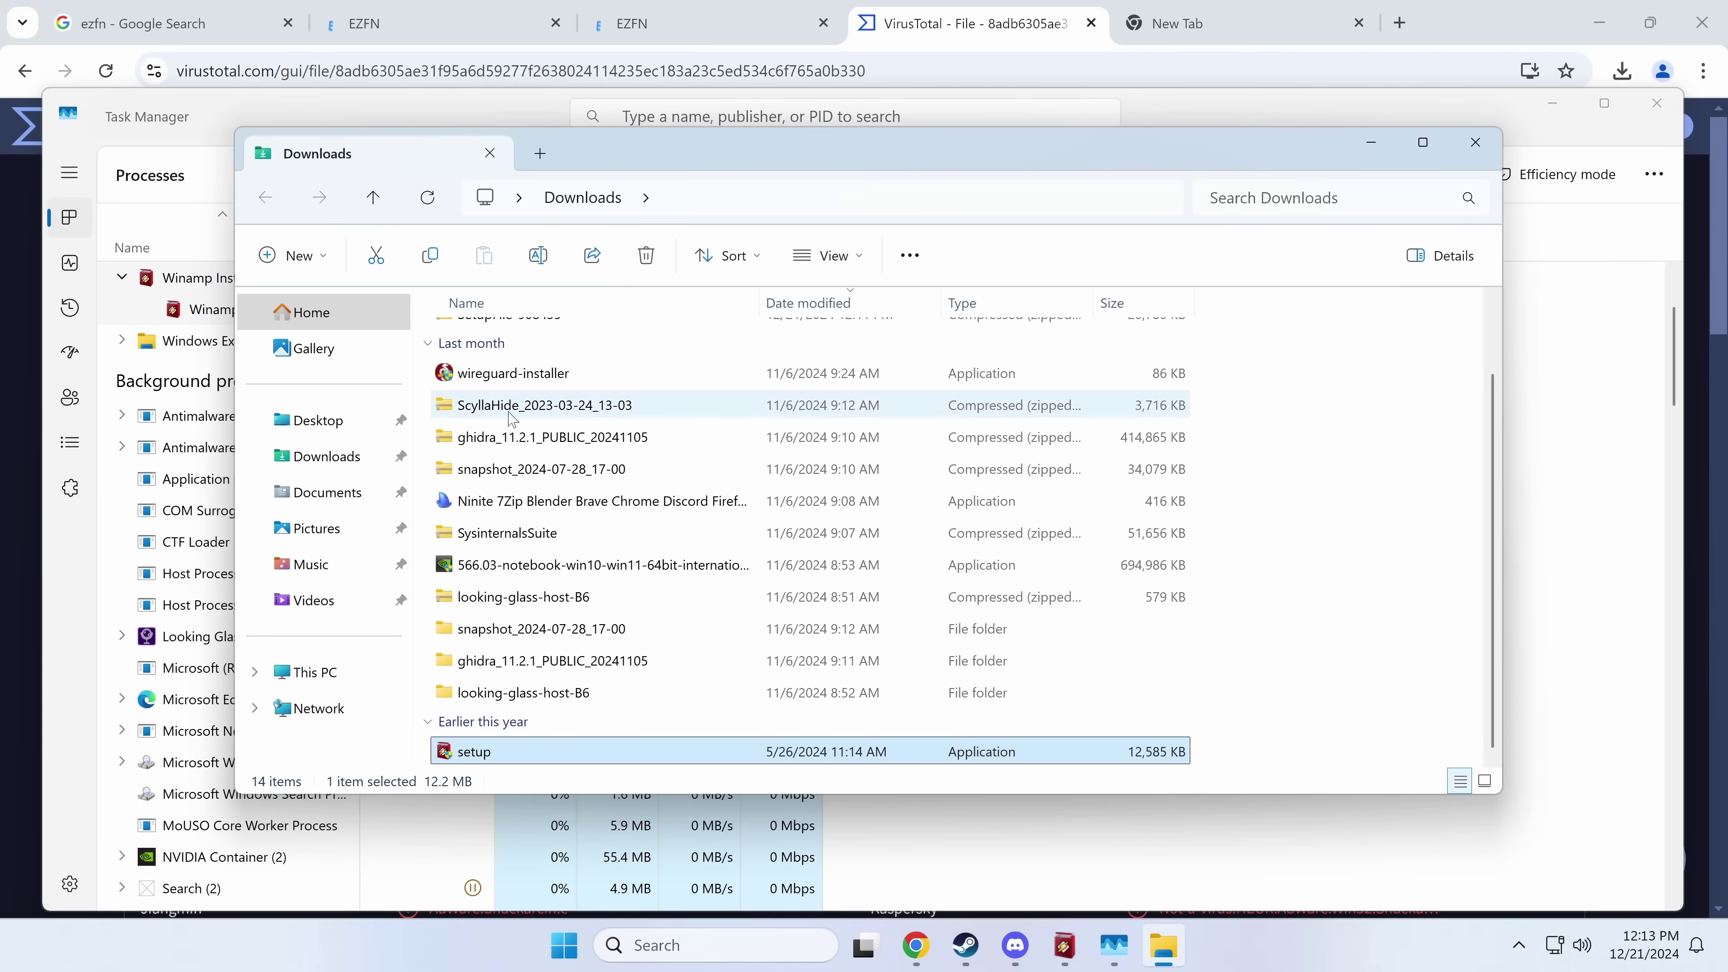
# Accept Triage's cookie notice and review setup.exe's 8/10 score, dropped-EXE and software-discovery signatures
pyautogui.scroll(2, 629, 509)
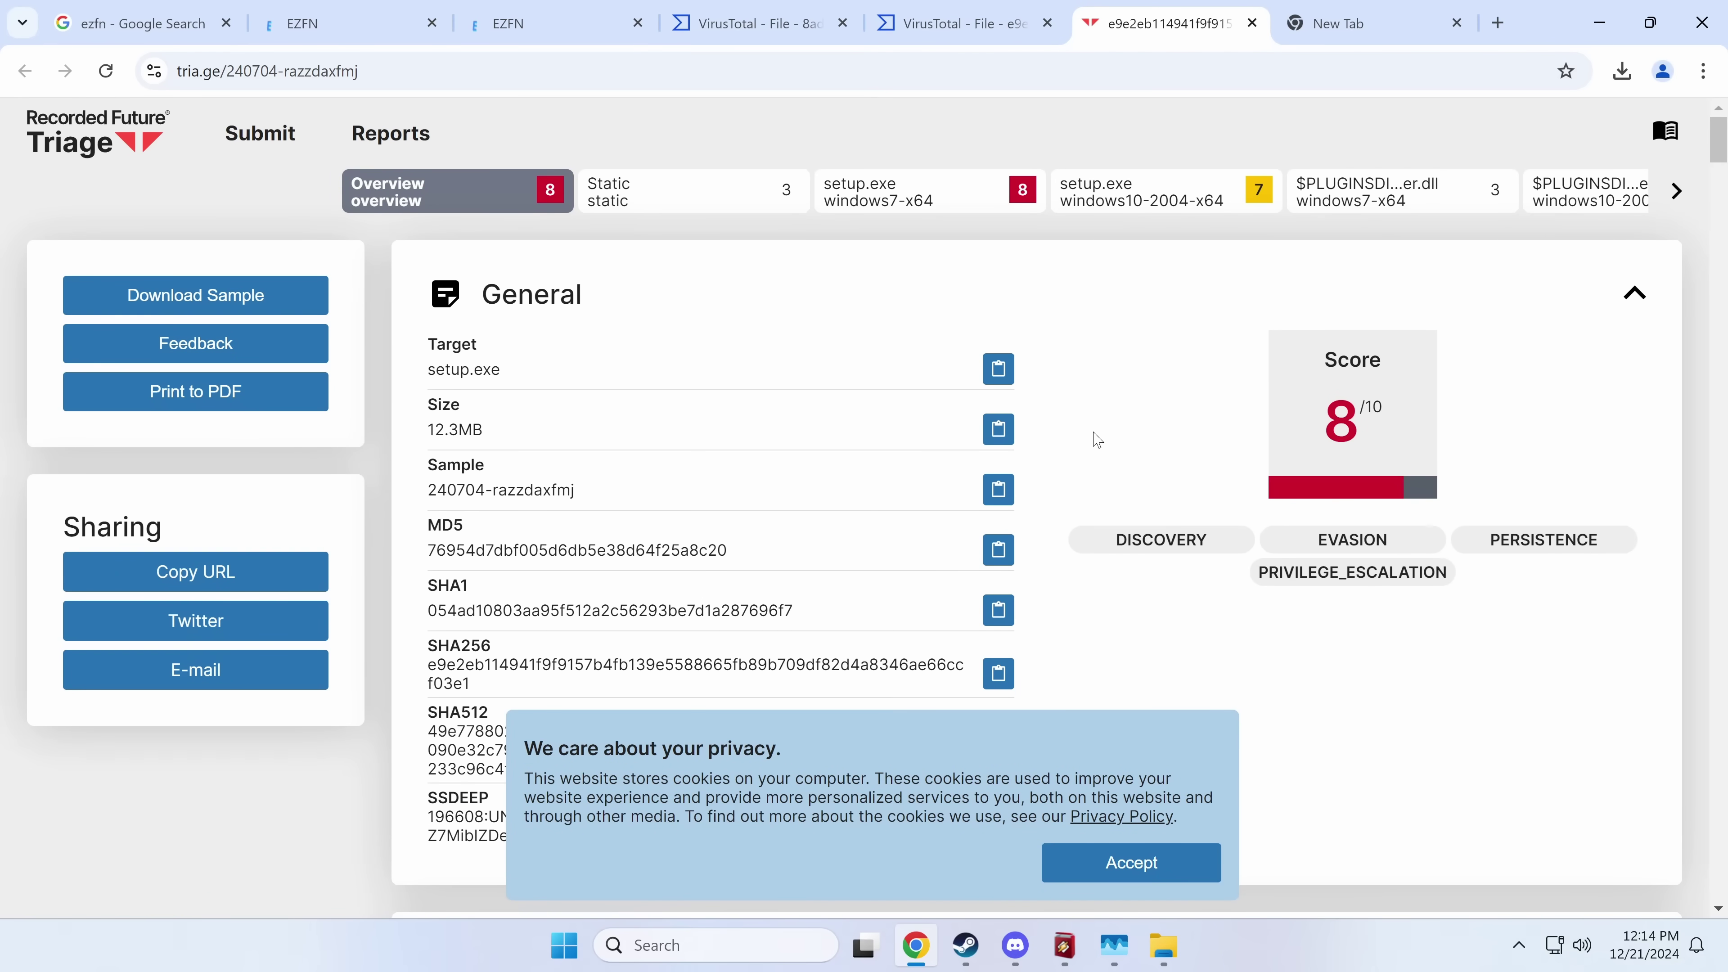
pyautogui.scroll(-5, 1097, 439)
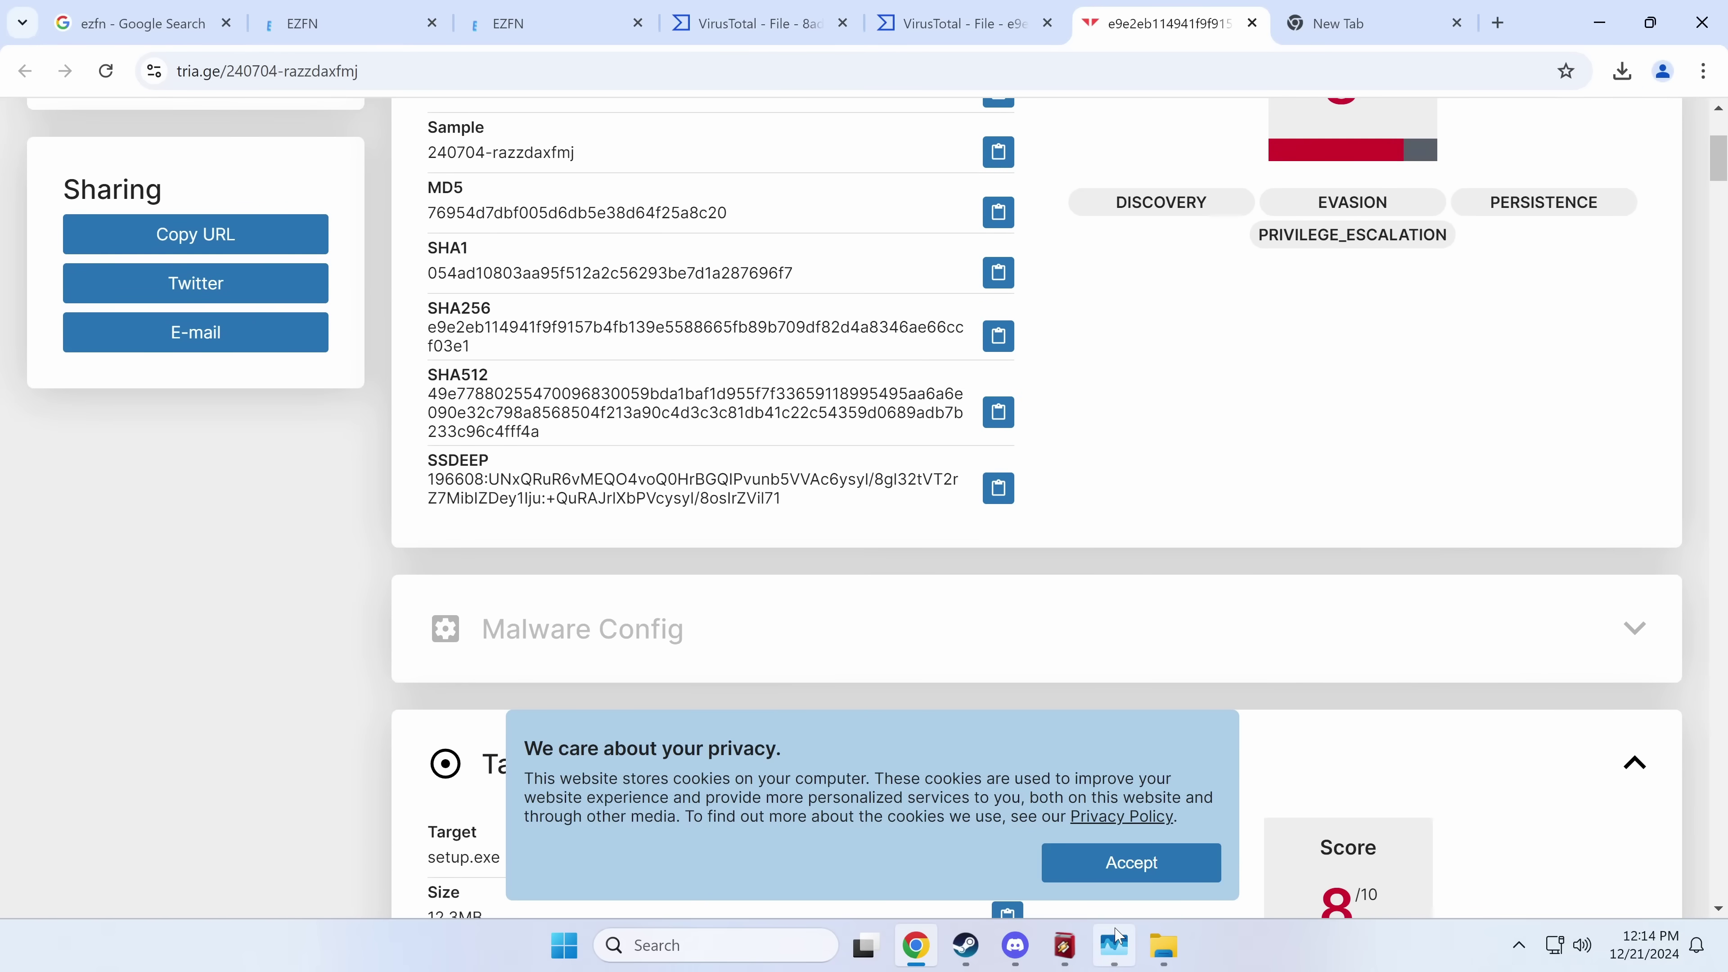
pyautogui.click(1116, 862)
pyautogui.scroll(-10, 884, 681)
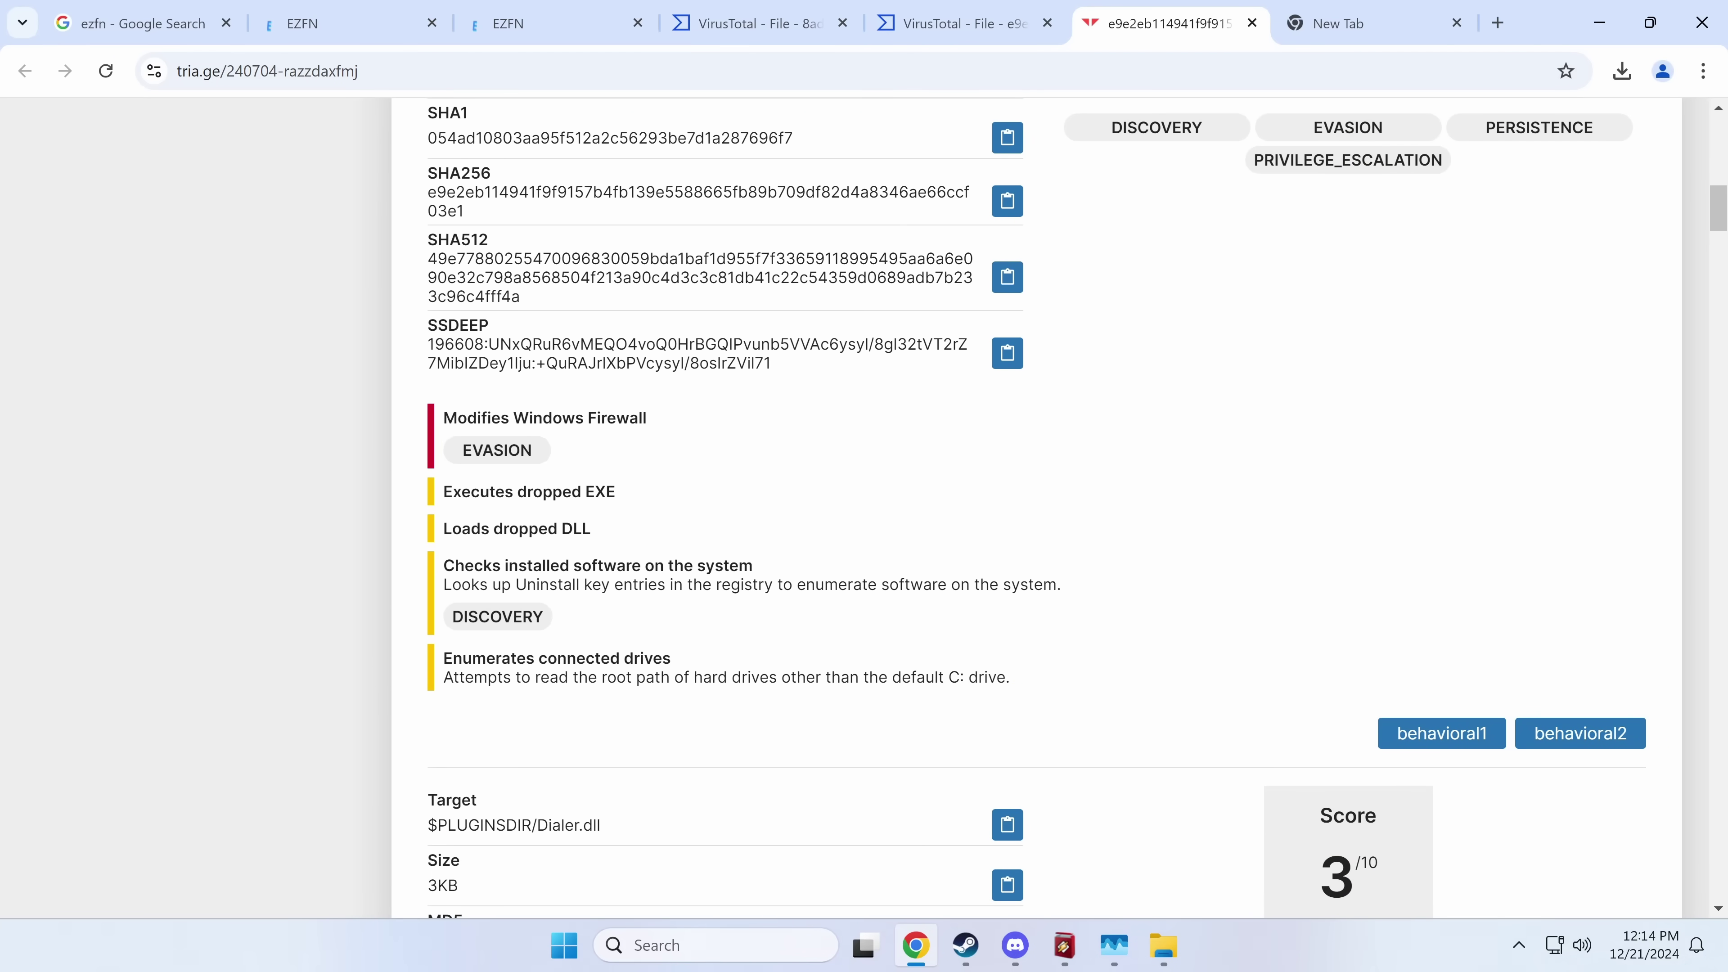
pyautogui.moveTo(552, 491); pyautogui.dragTo(615, 492)
pyautogui.moveTo(444, 565); pyautogui.dragTo(1012, 604)
pyautogui.scroll(-3, 752, 494)
pyautogui.scroll(15, 752, 493)
pyautogui.scroll(6, 752, 494)
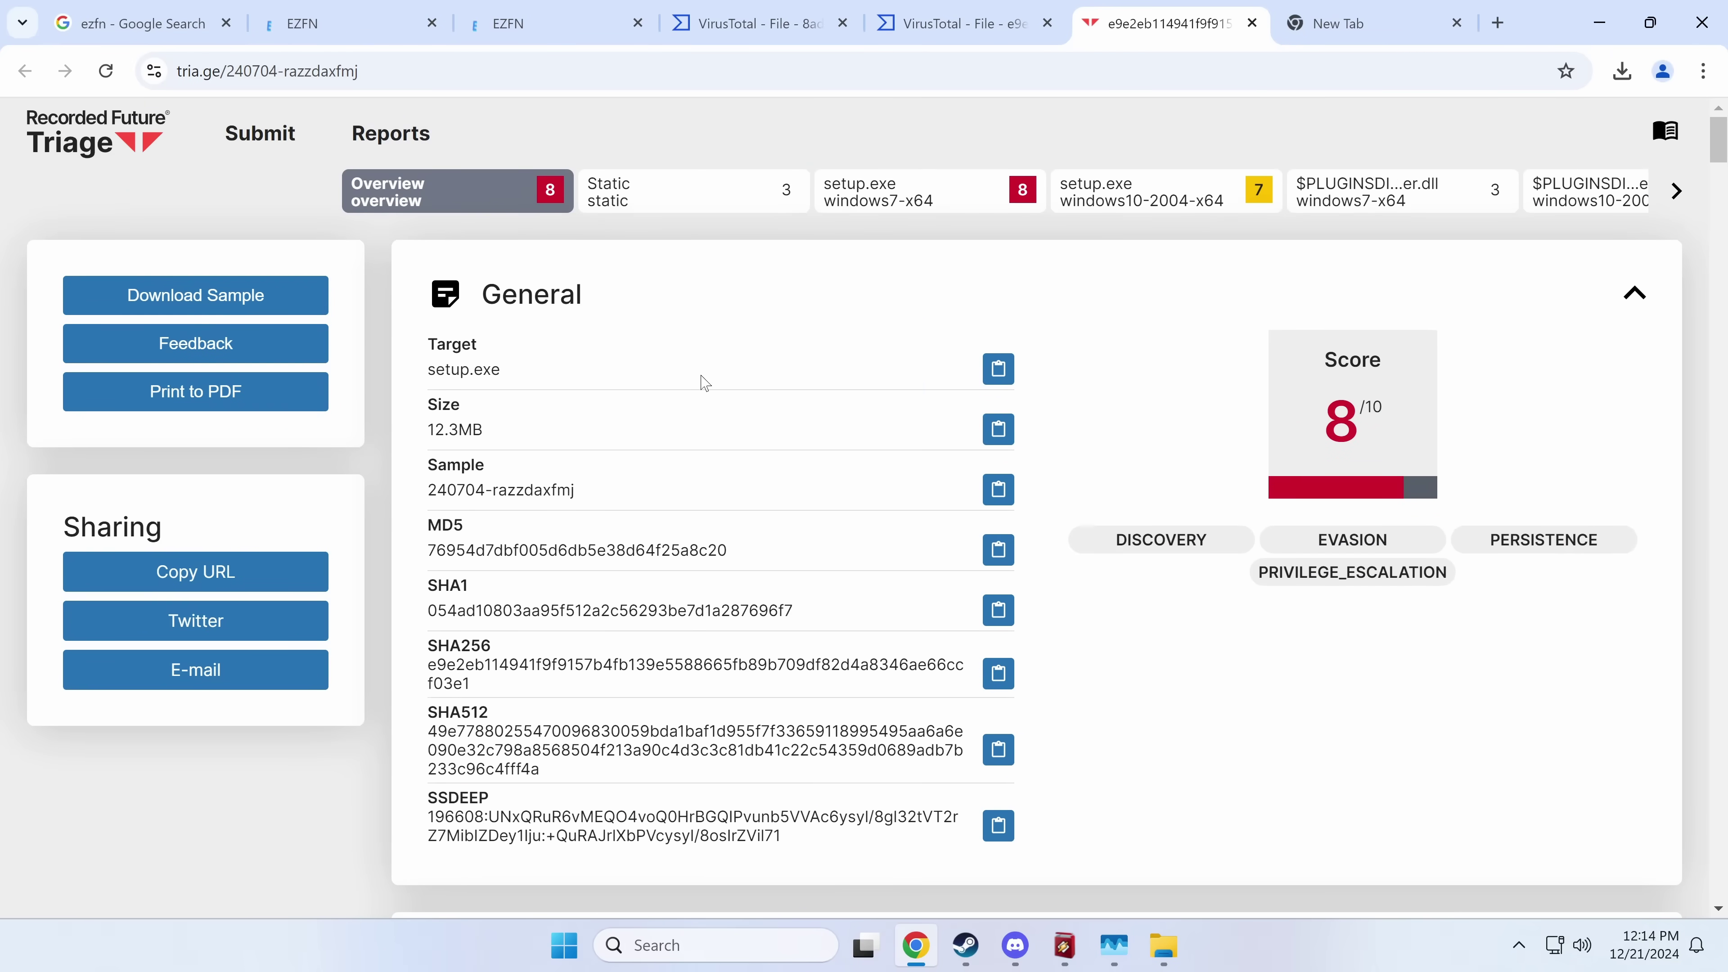
# Dismiss the missing DirectX warning and finish the Winamp installer
pyautogui.click(1065, 945)
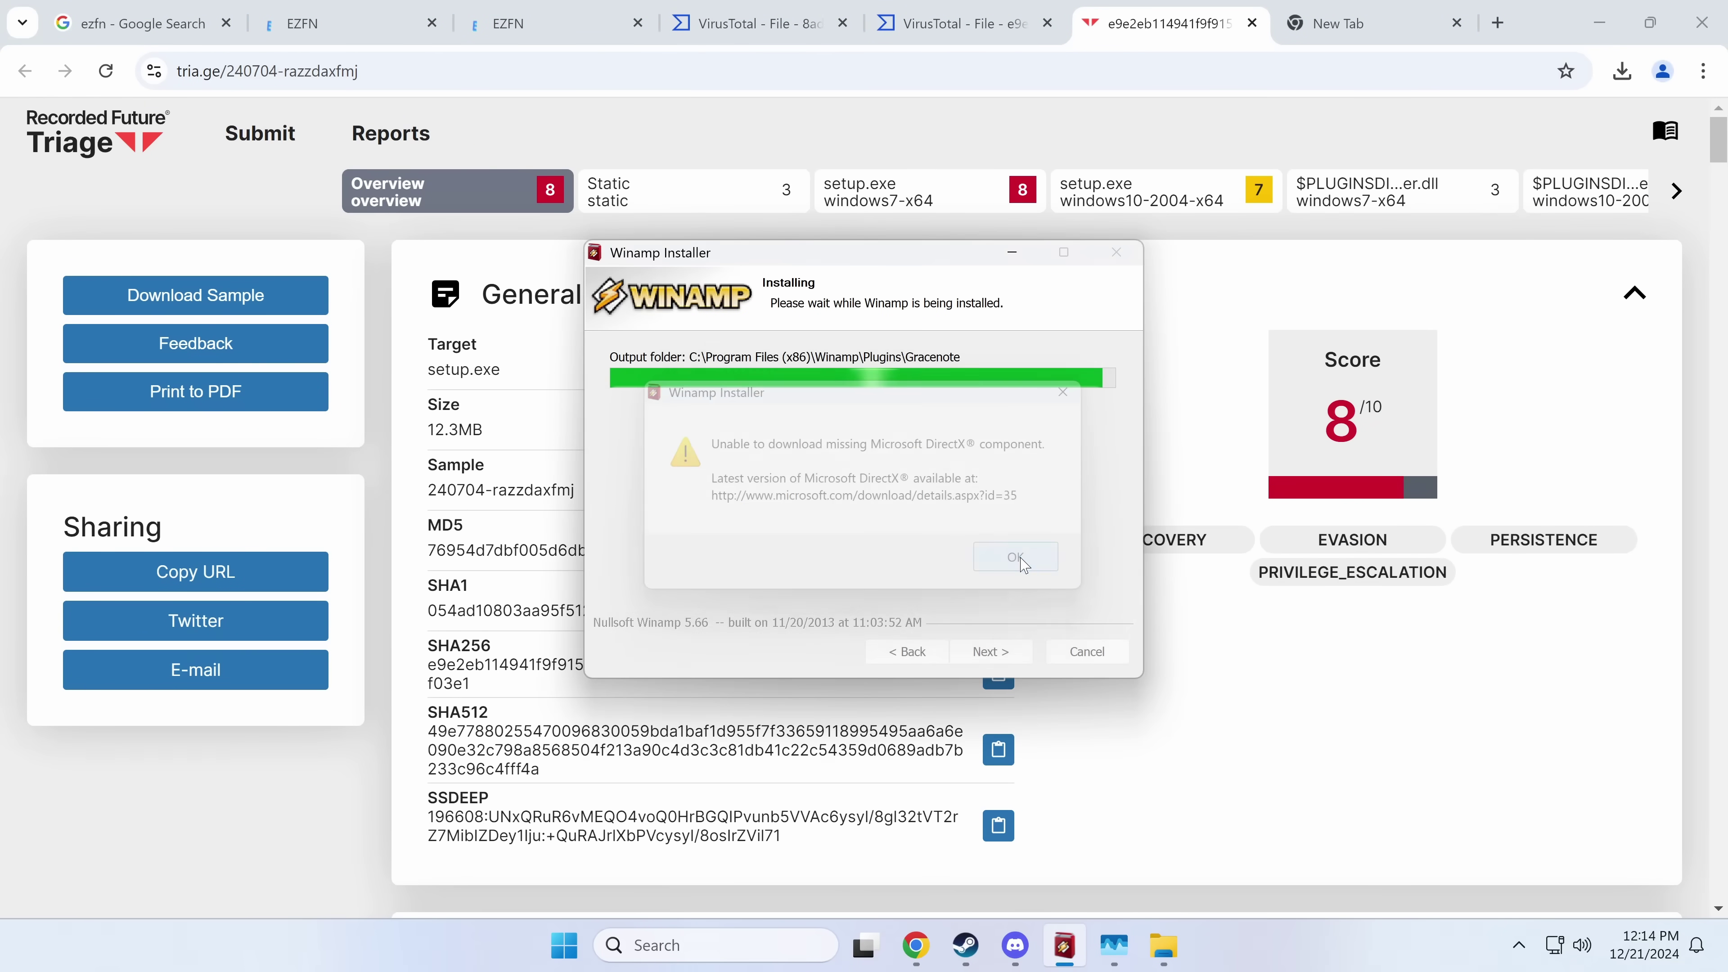
pyautogui.click(1016, 557)
pyautogui.click(987, 653)
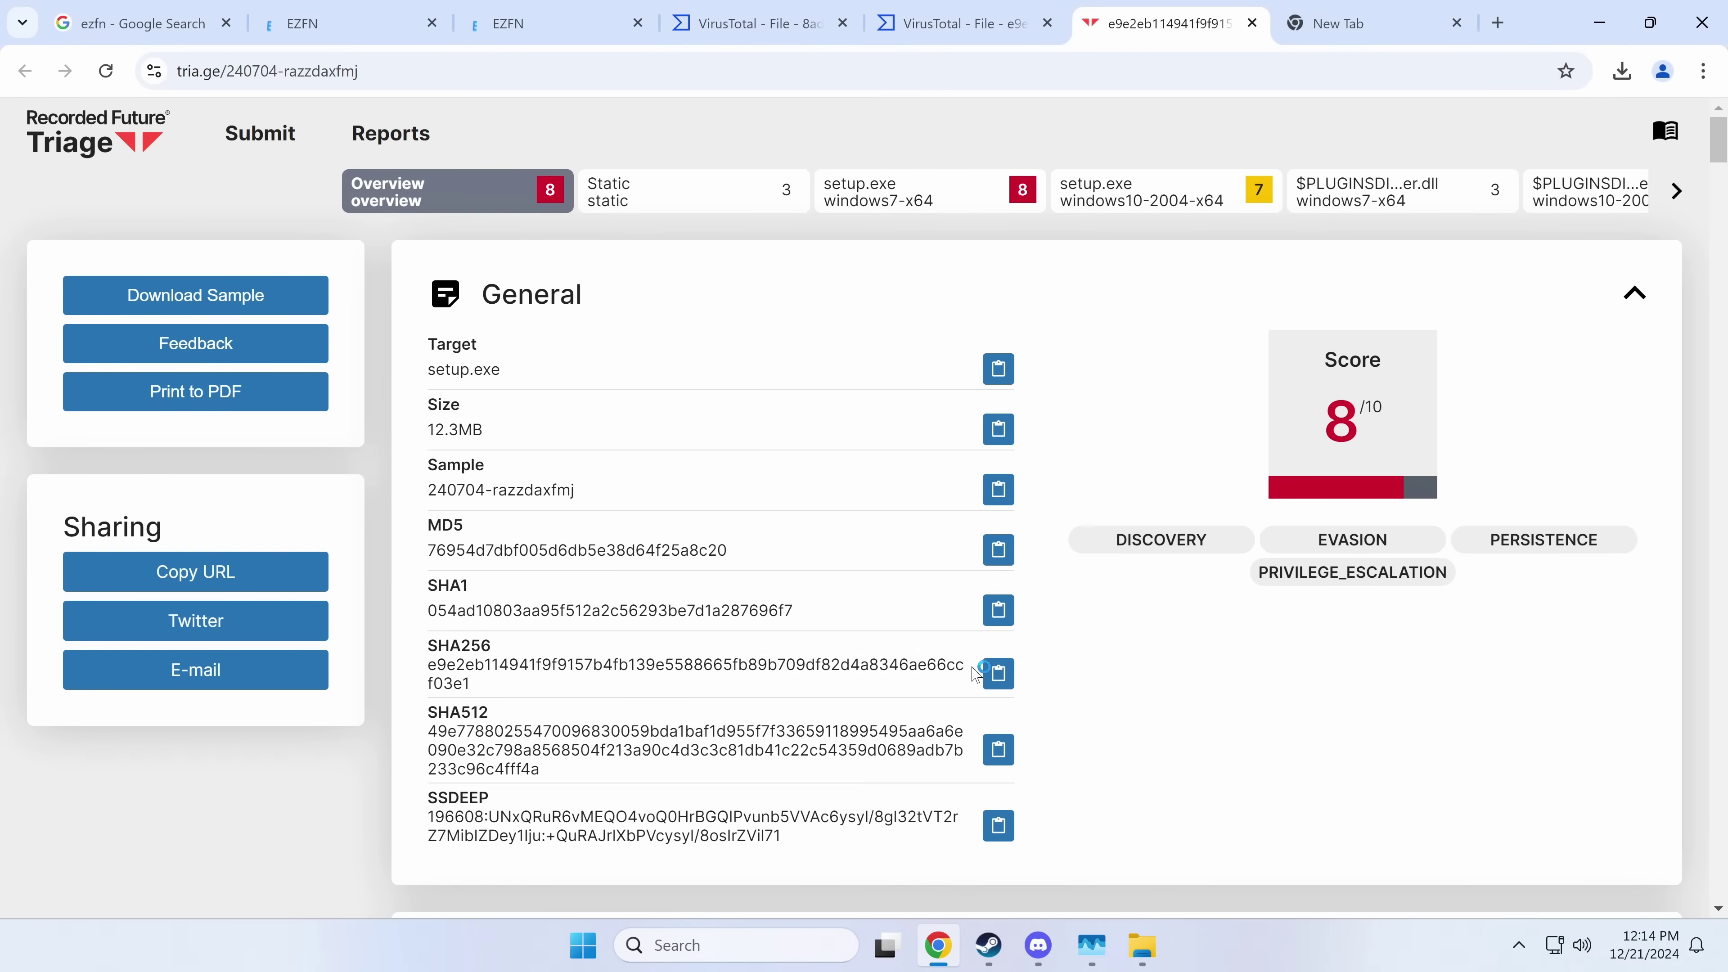
pyautogui.scroll(-5, 645, 496)
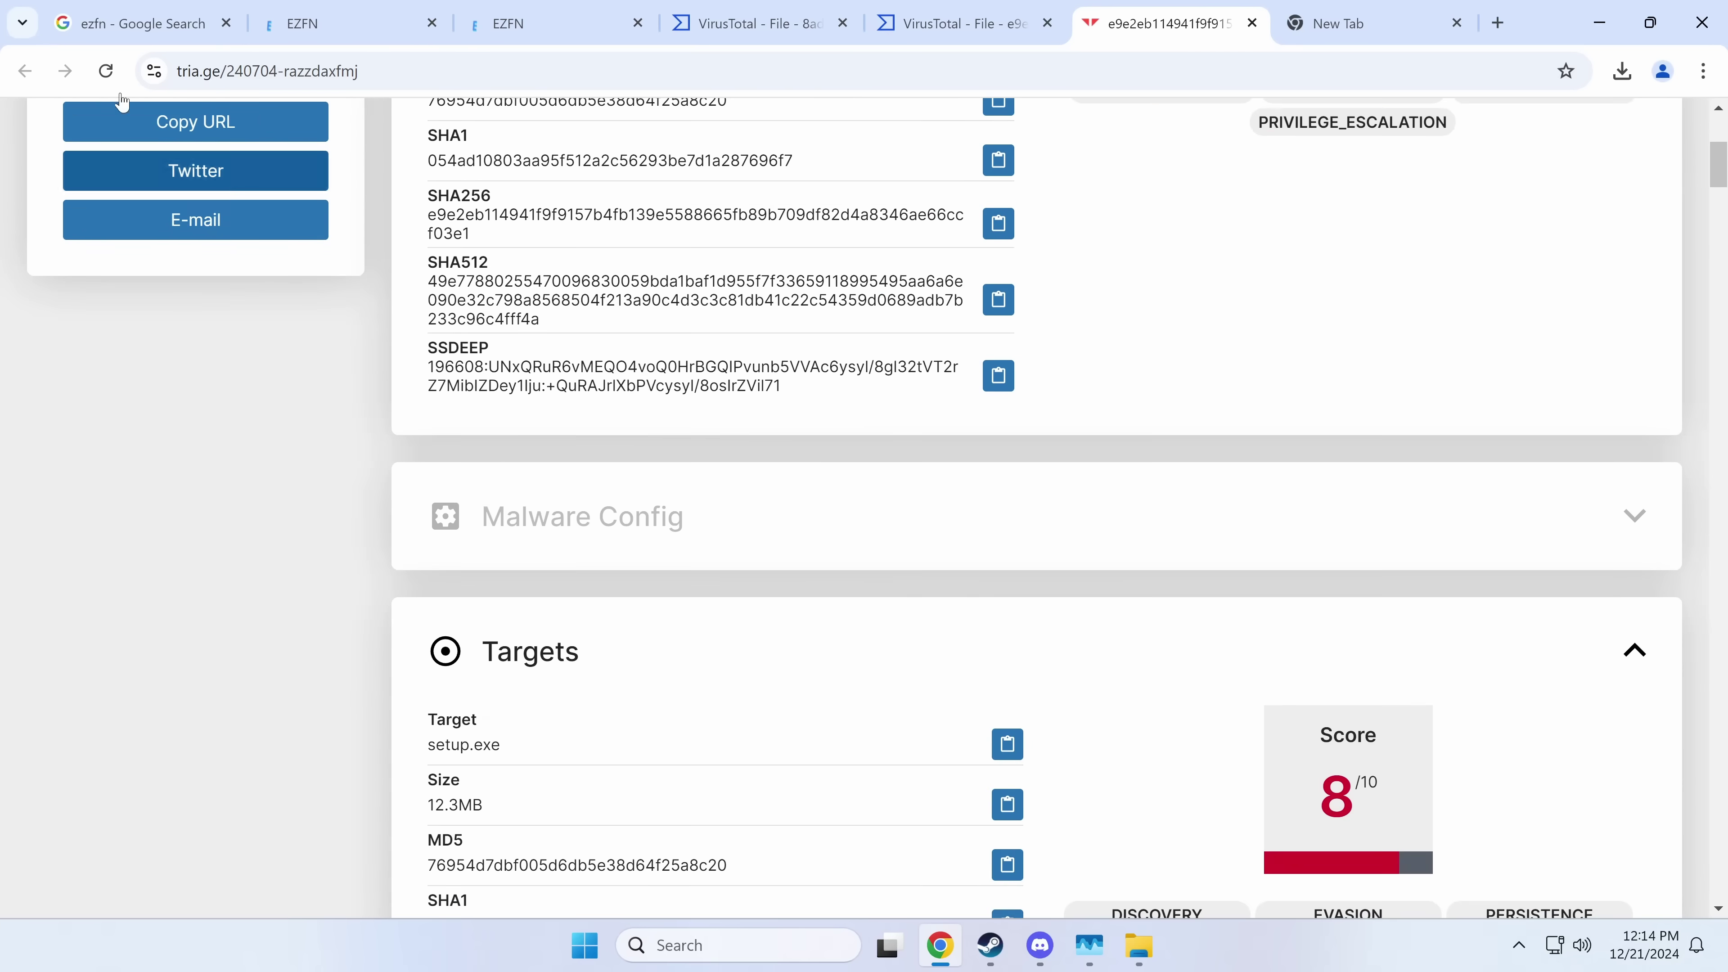
# Launch Winamp and approve its User Account Control prompt after checking the publisher details
pyautogui.click(1114, 945)
pyautogui.click(1164, 945)
pyautogui.click(708, 568)
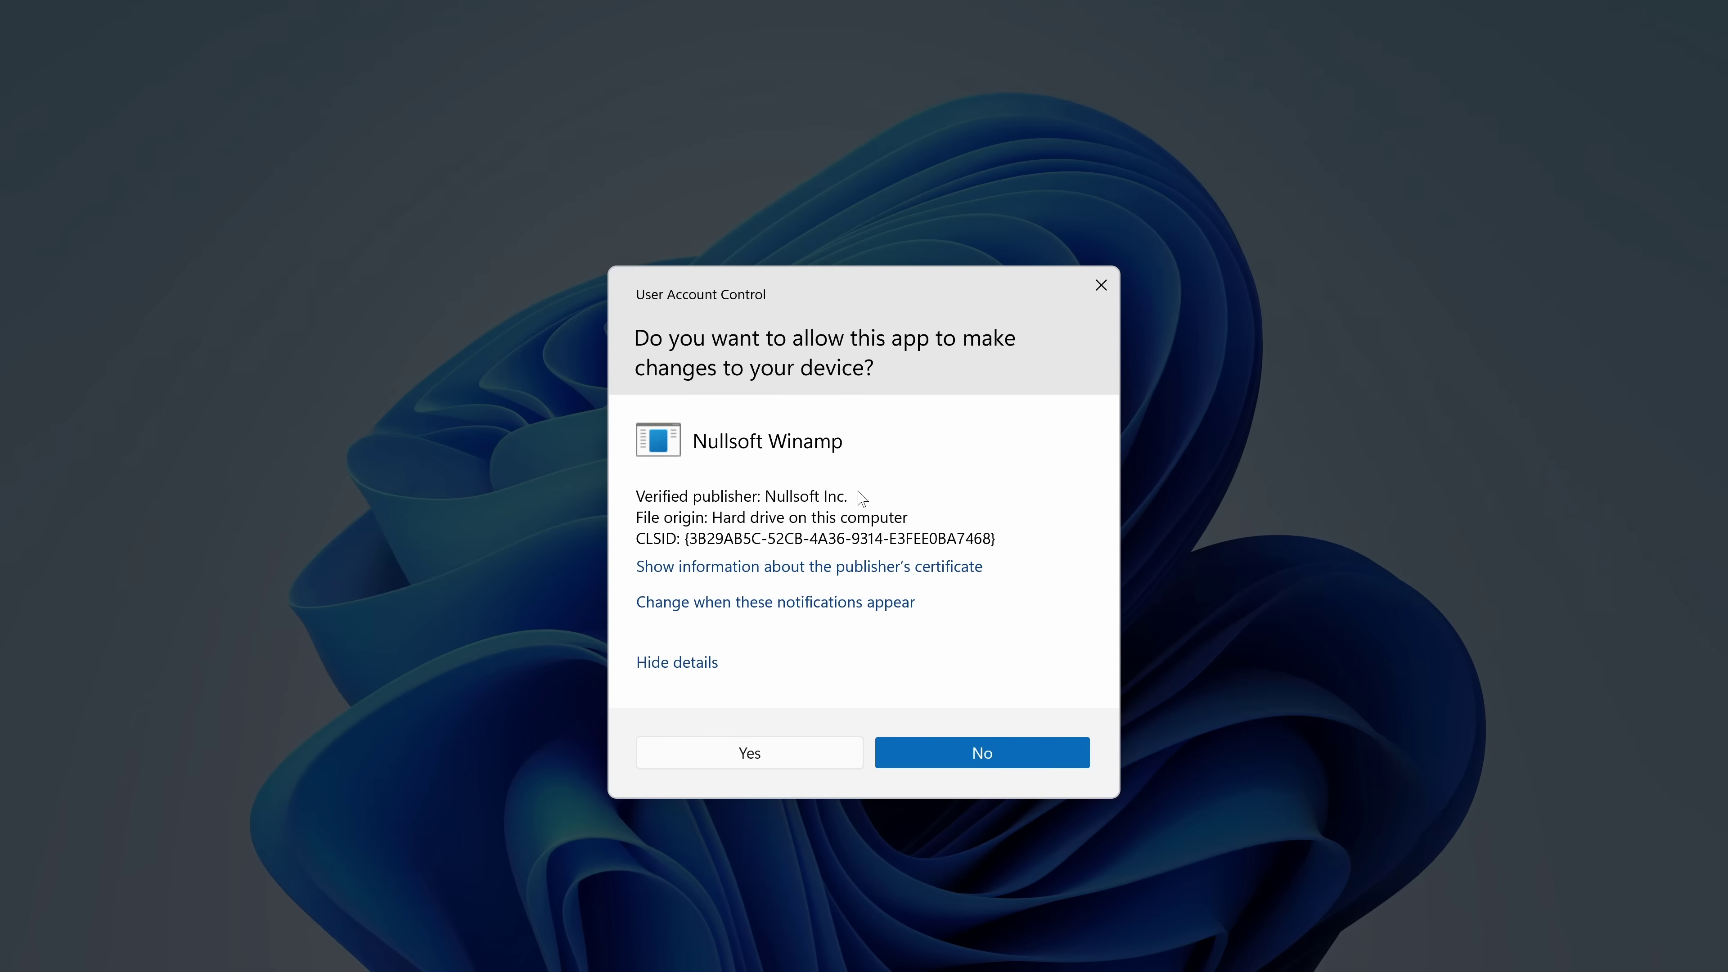
pyautogui.click(699, 745)
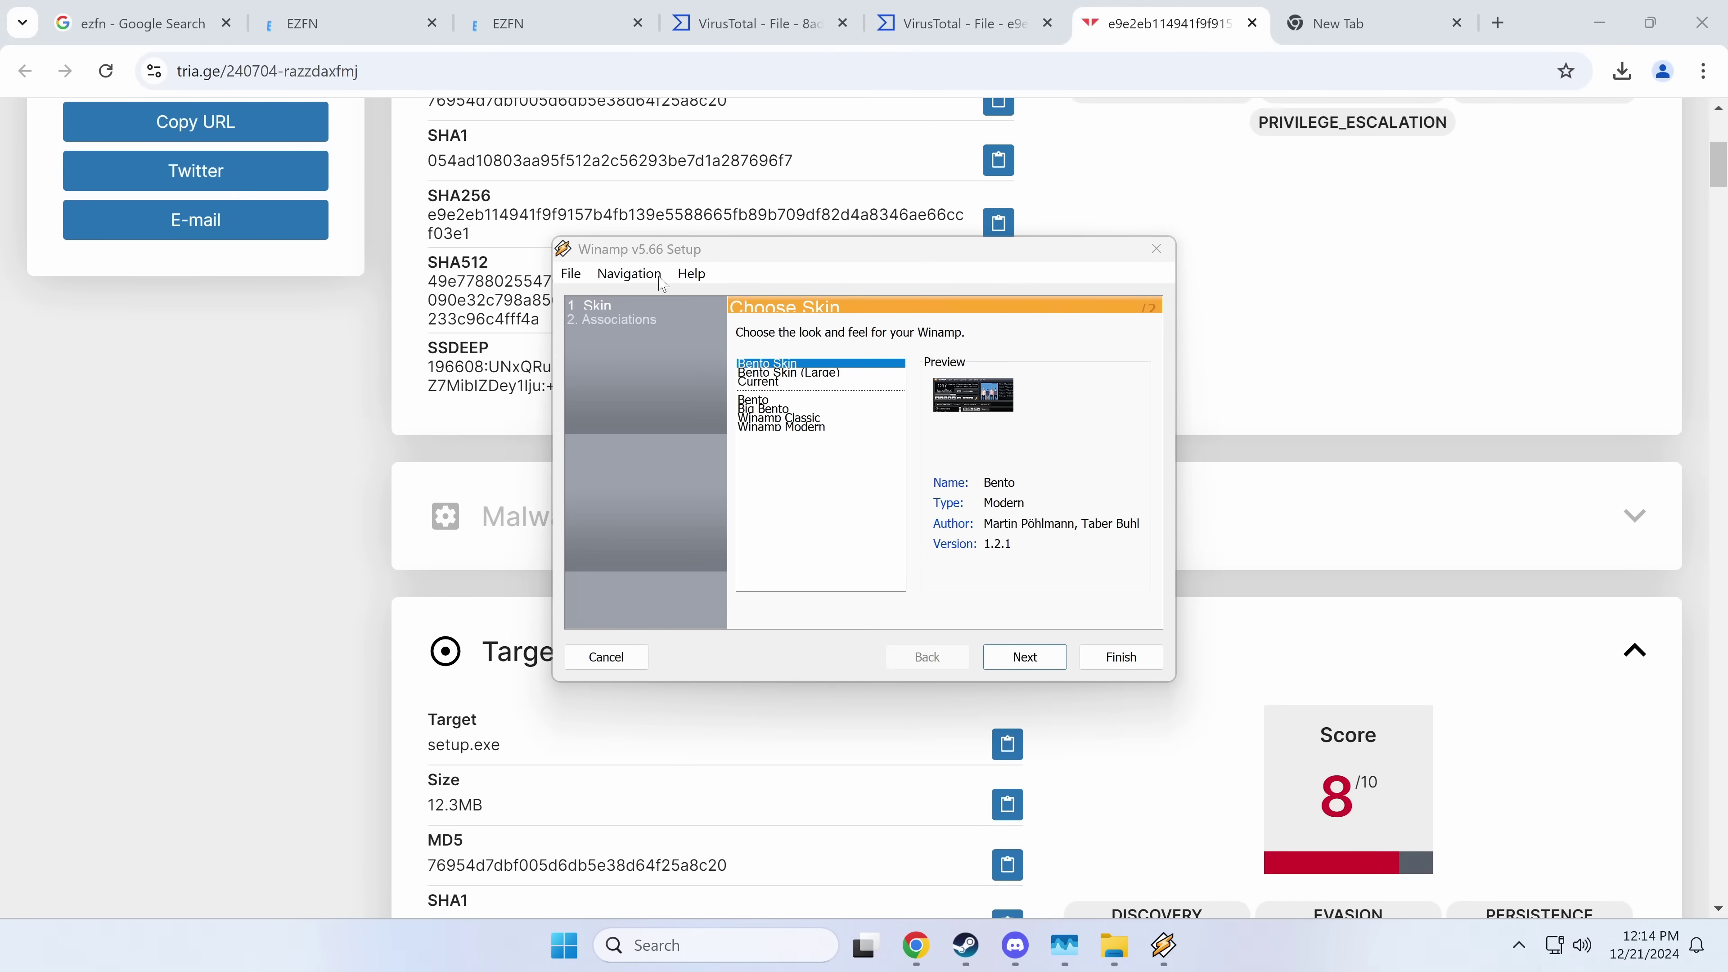
# Return to the Recorded Future Triage report for setup.exe
pyautogui.click(980, 225)
pyautogui.moveTo(408, 164); pyautogui.dragTo(613, 238)
pyautogui.scroll(5, 583, 221)
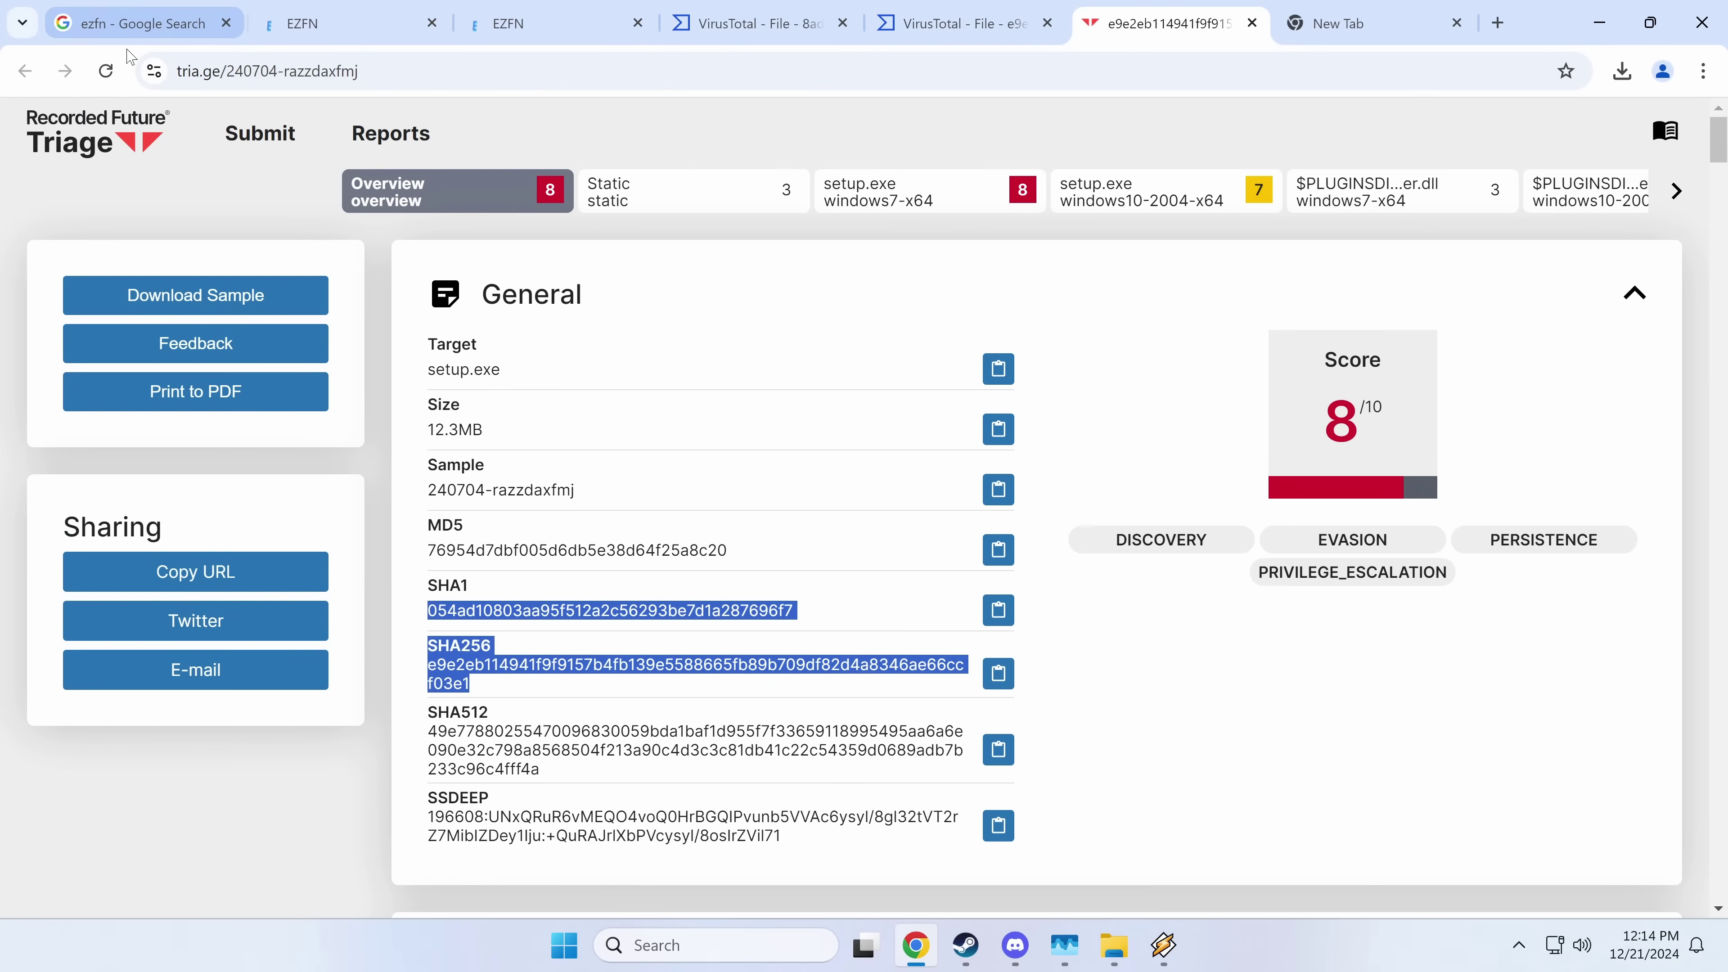
# Back on the EZFN launcher instructions tab, close the completion dialog with Done
pyautogui.click(347, 22)
pyautogui.scroll(-10, 787, 636)
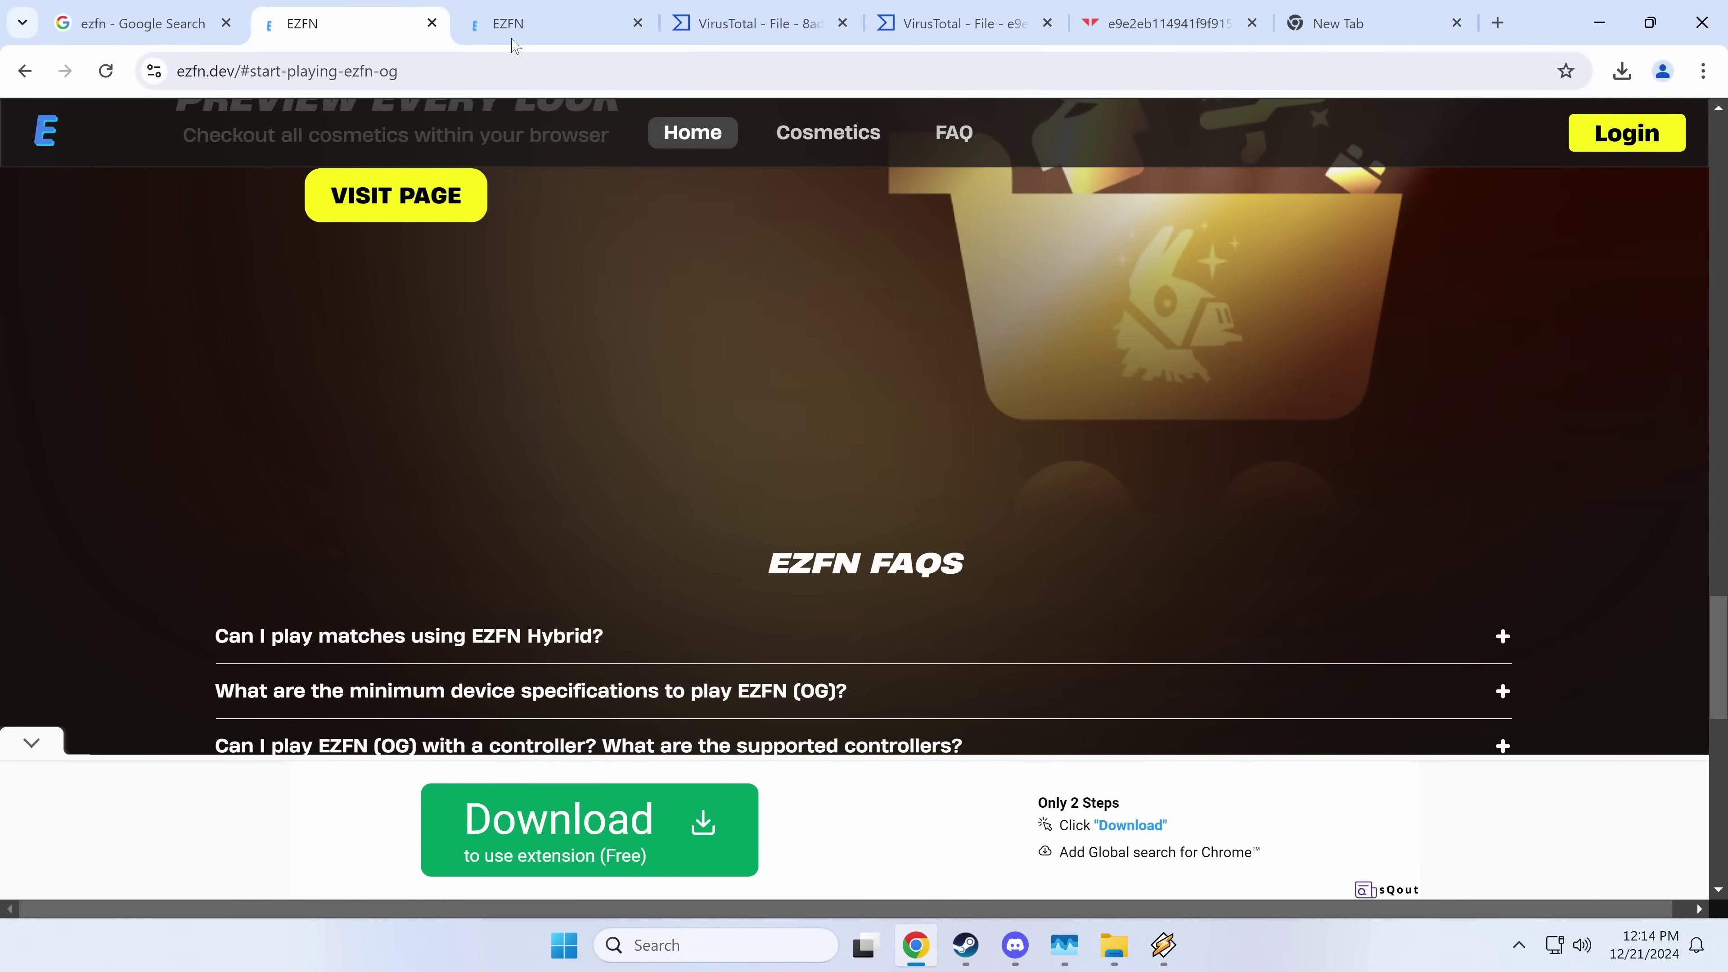
pyautogui.click(513, 39)
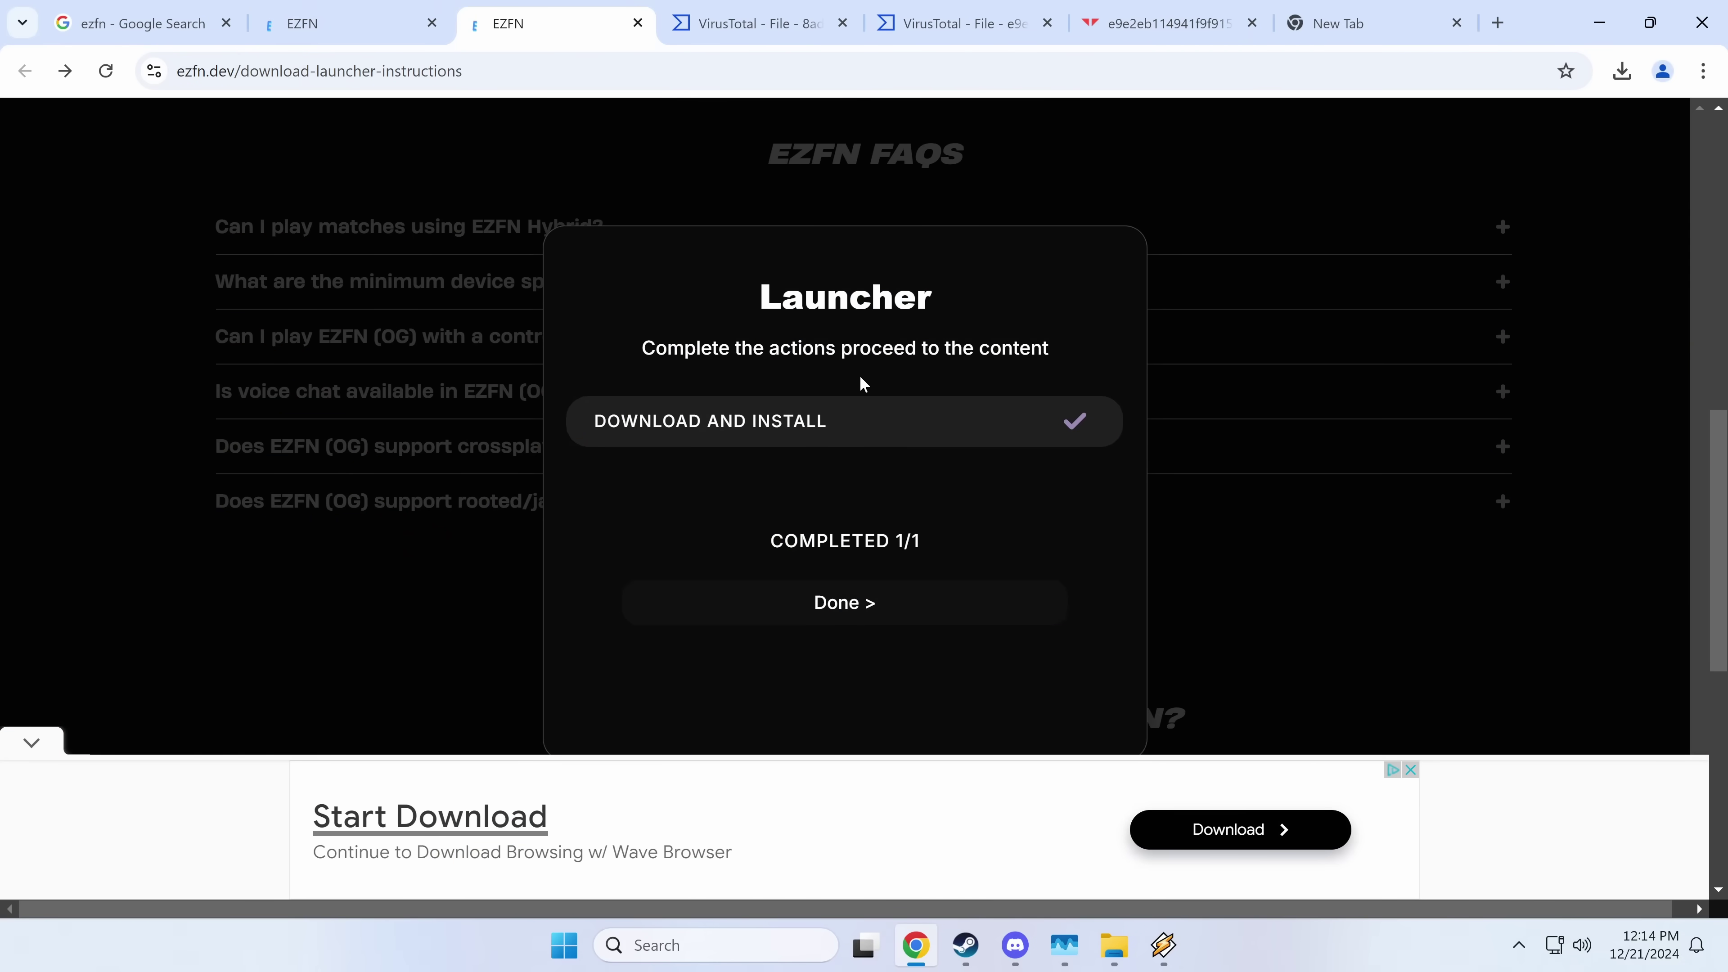
pyautogui.click(844, 603)
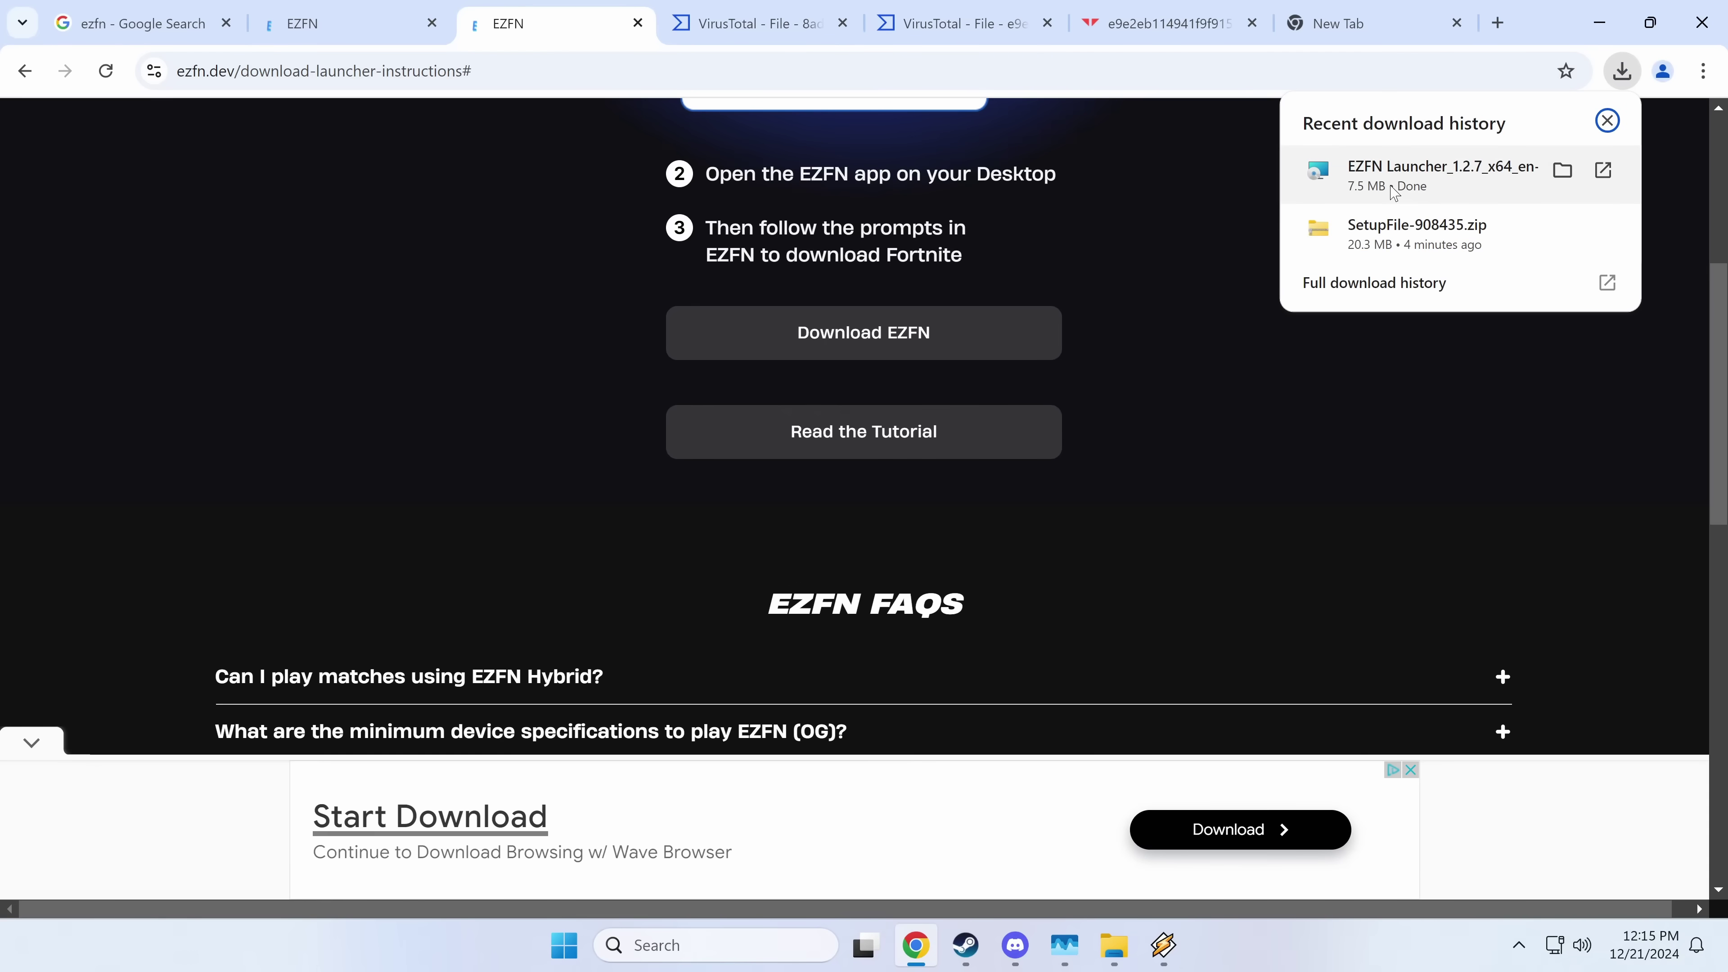
# Run EZFN Launcher_1.2.7_x64_en-US.msi from Chrome's downloads
pyautogui.click(1701, 72)
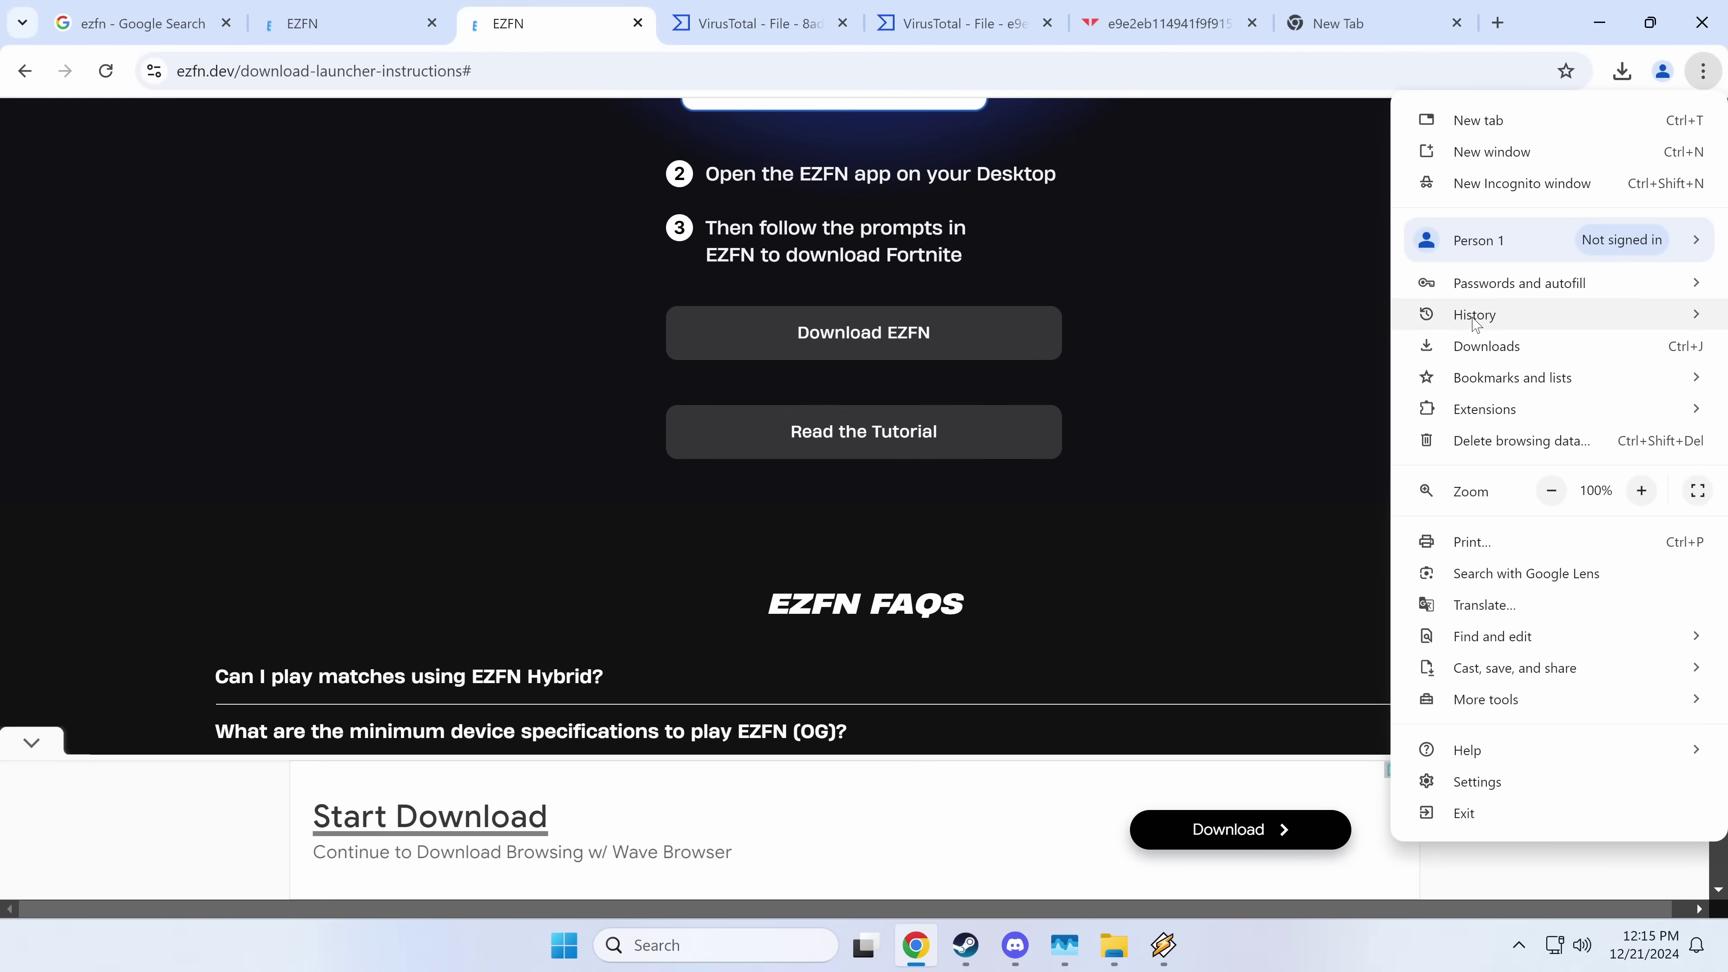
pyautogui.click(1476, 334)
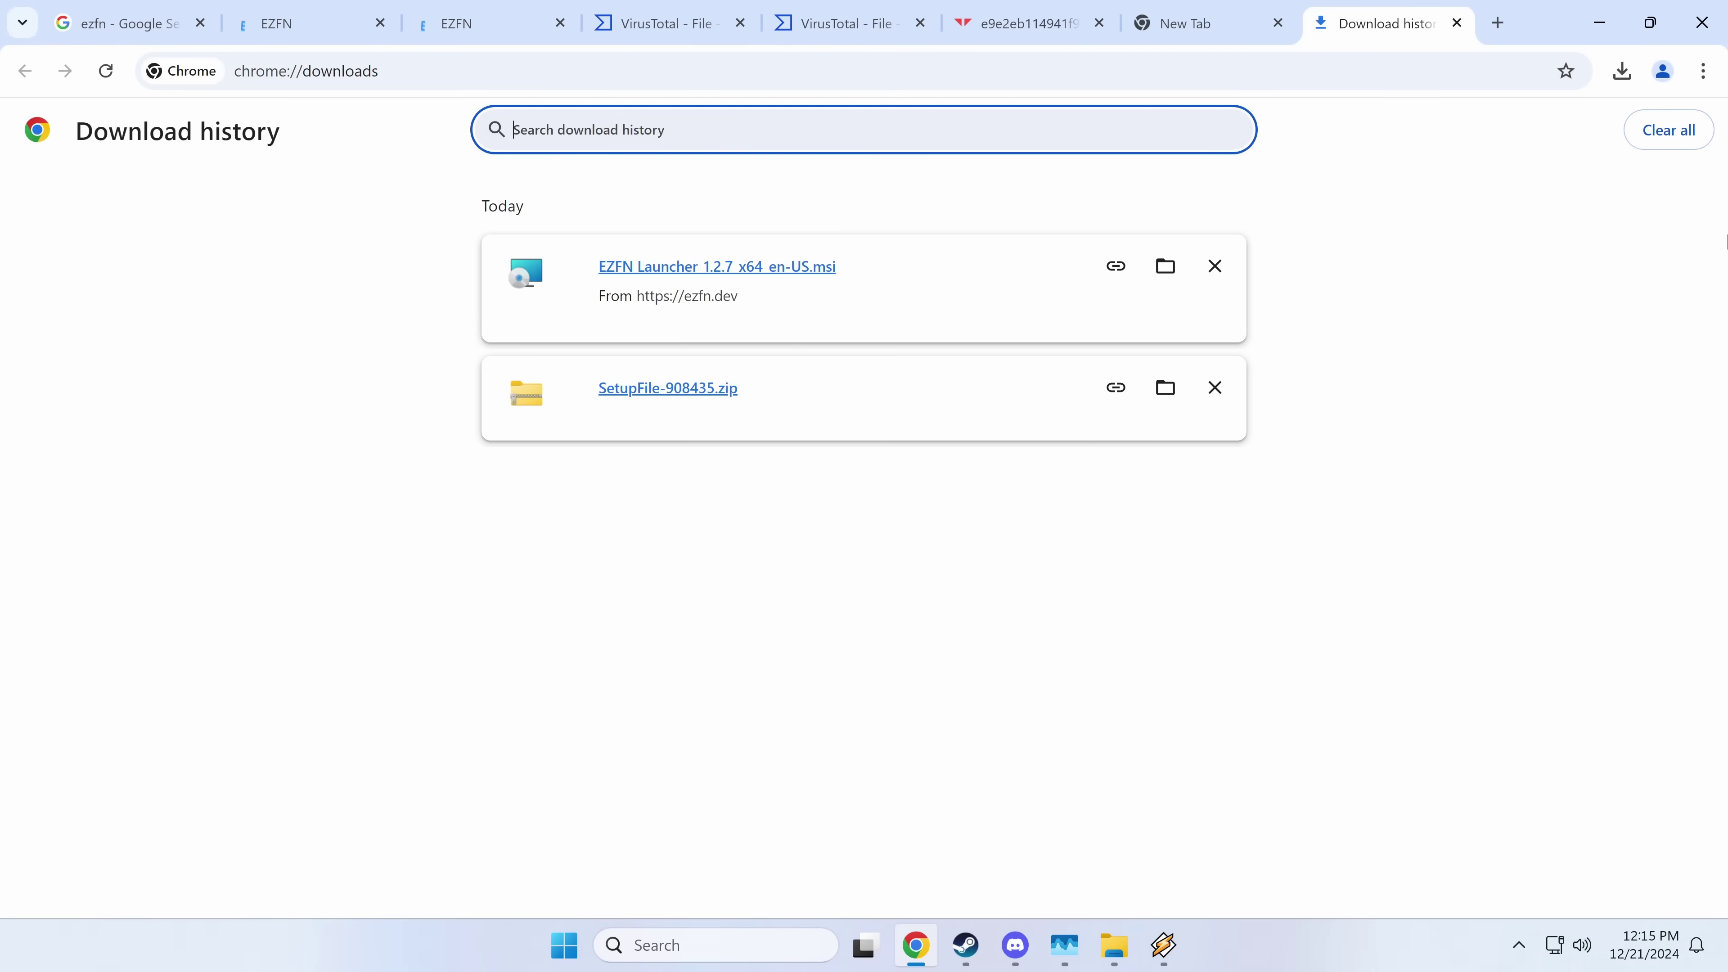
pyautogui.click(1620, 74)
# Run the downloaded EZFN Launcher installer and go to the EZFN account sign-up
pyautogui.click(1382, 200)
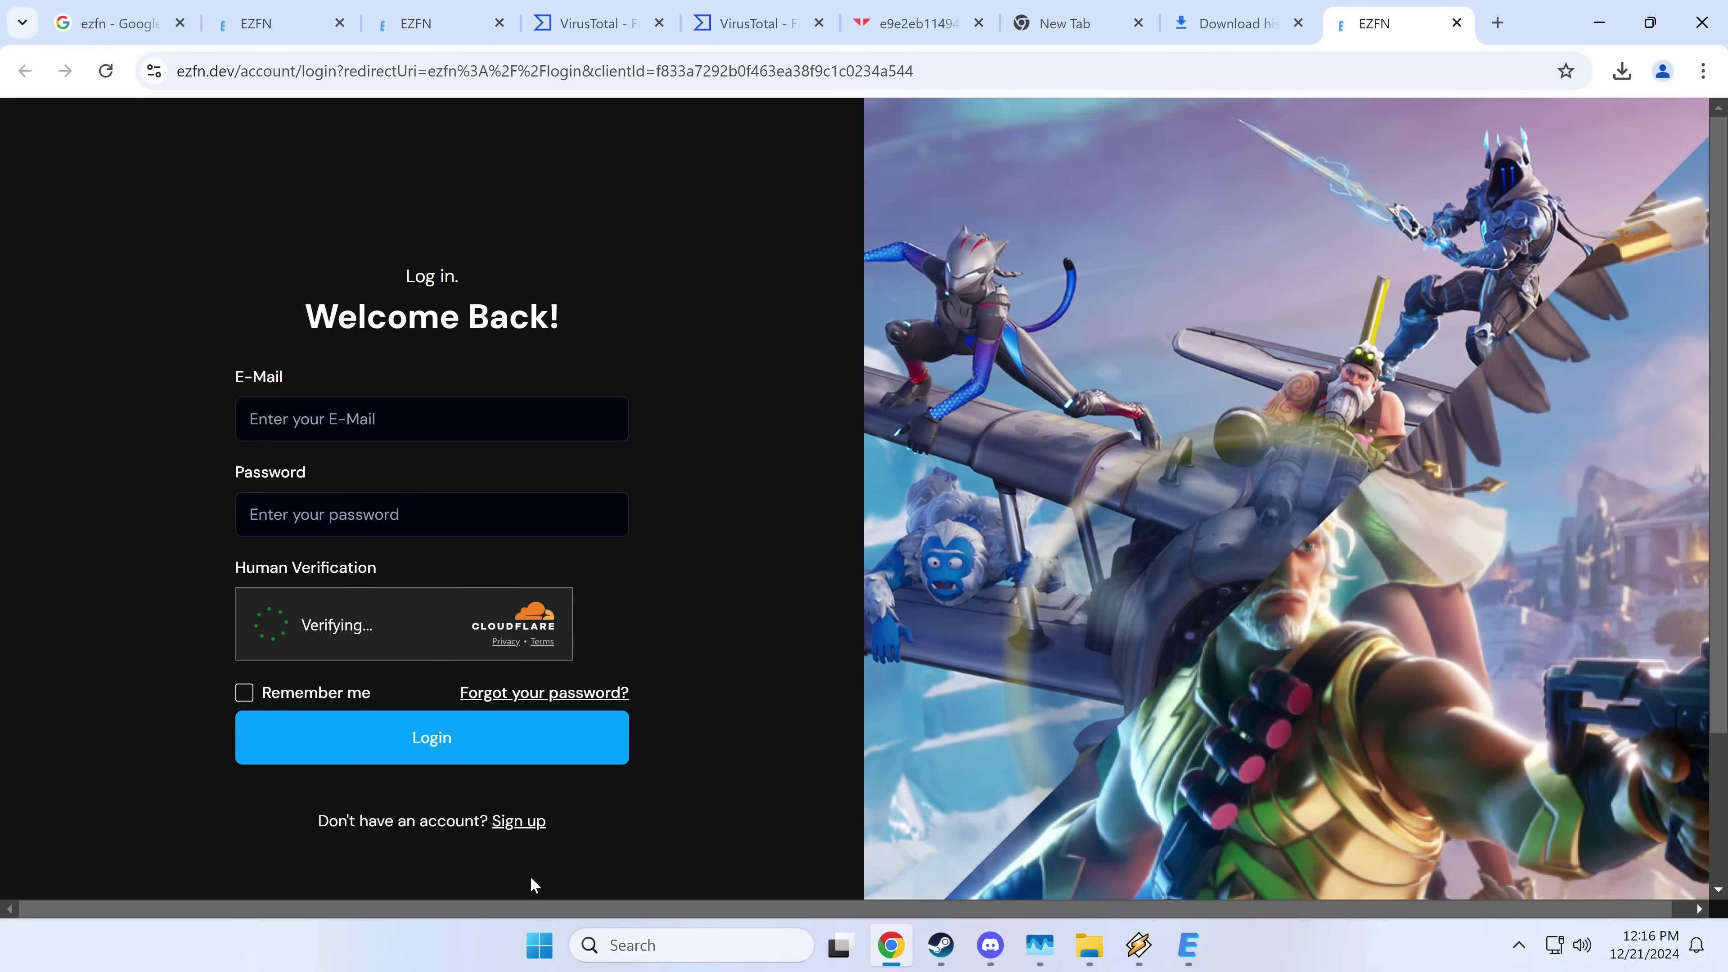
pyautogui.scroll(-5, 529, 515)
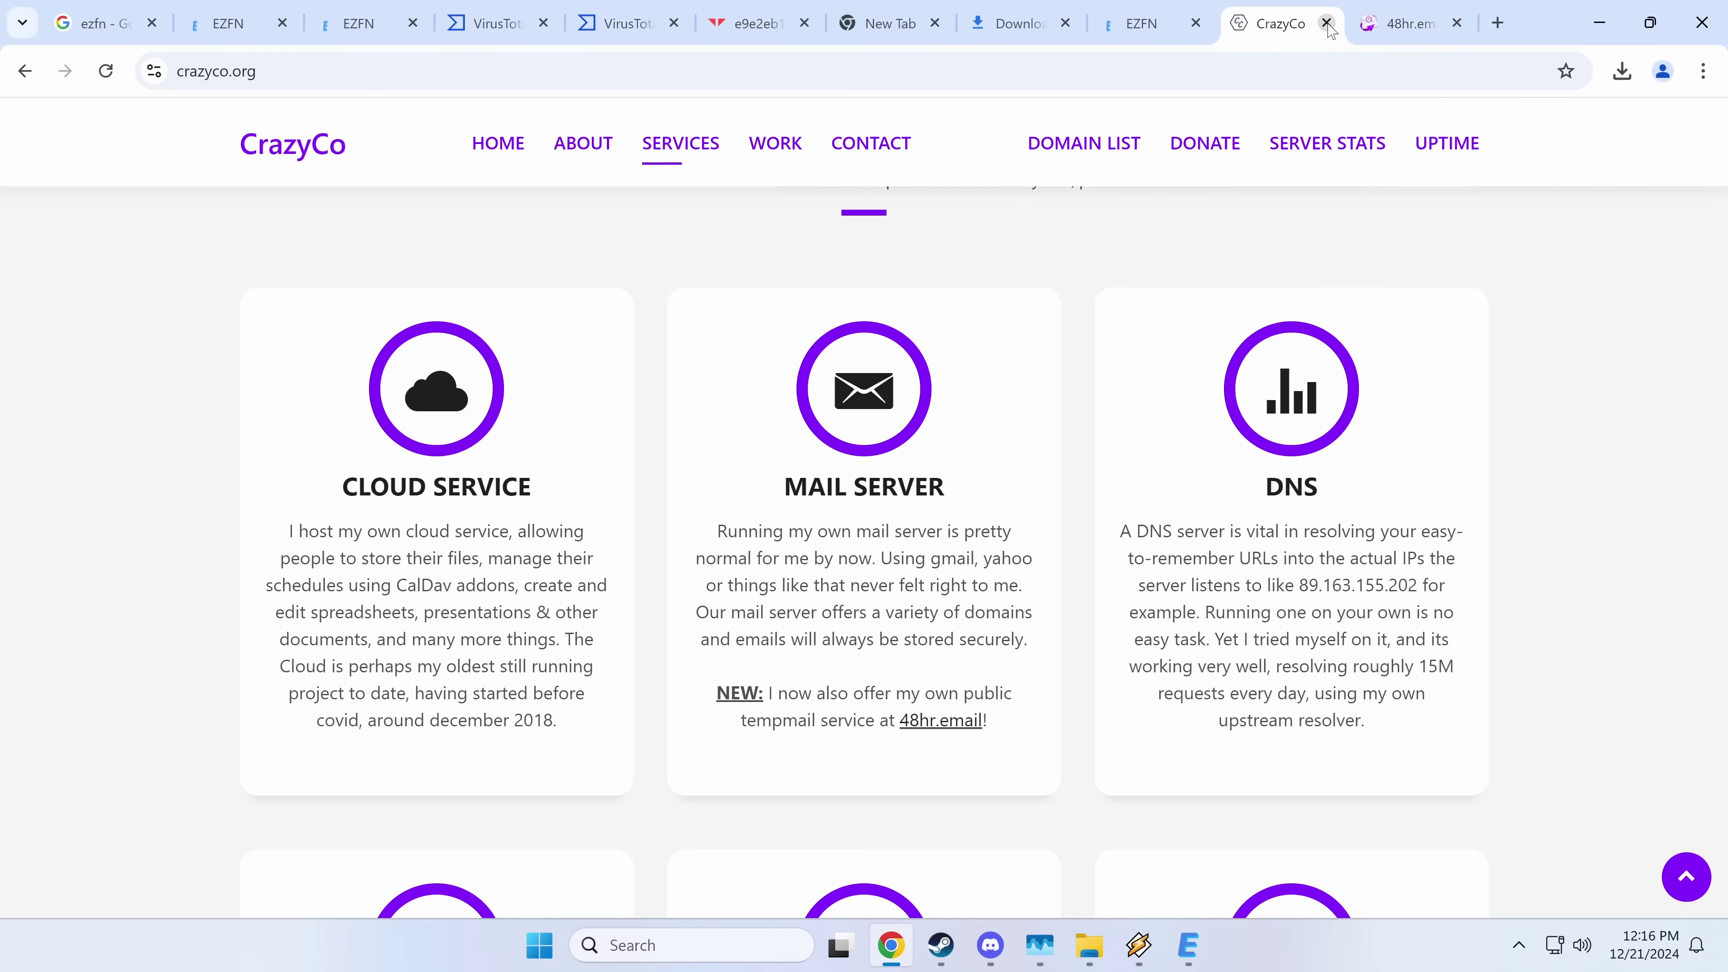
pyautogui.click(1303, 23)
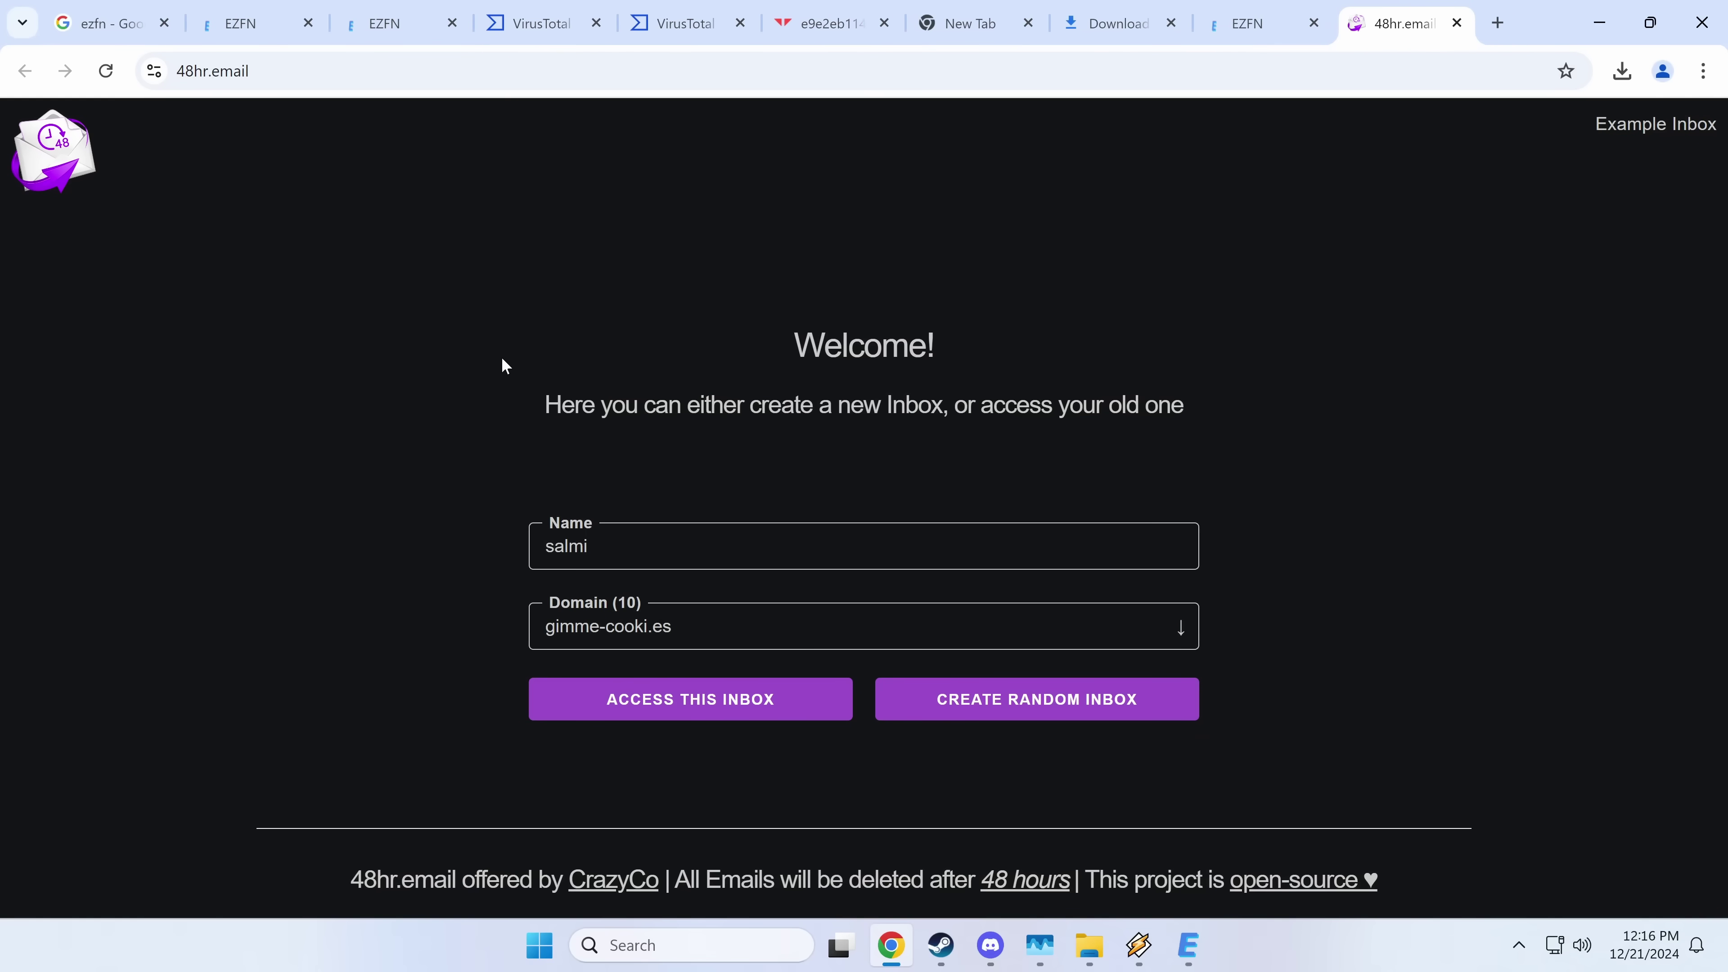
# Type a new throwaway inbox name over the preset one in 48hr.email
pyautogui.moveTo(507, 360); pyautogui.dragTo(833, 385)
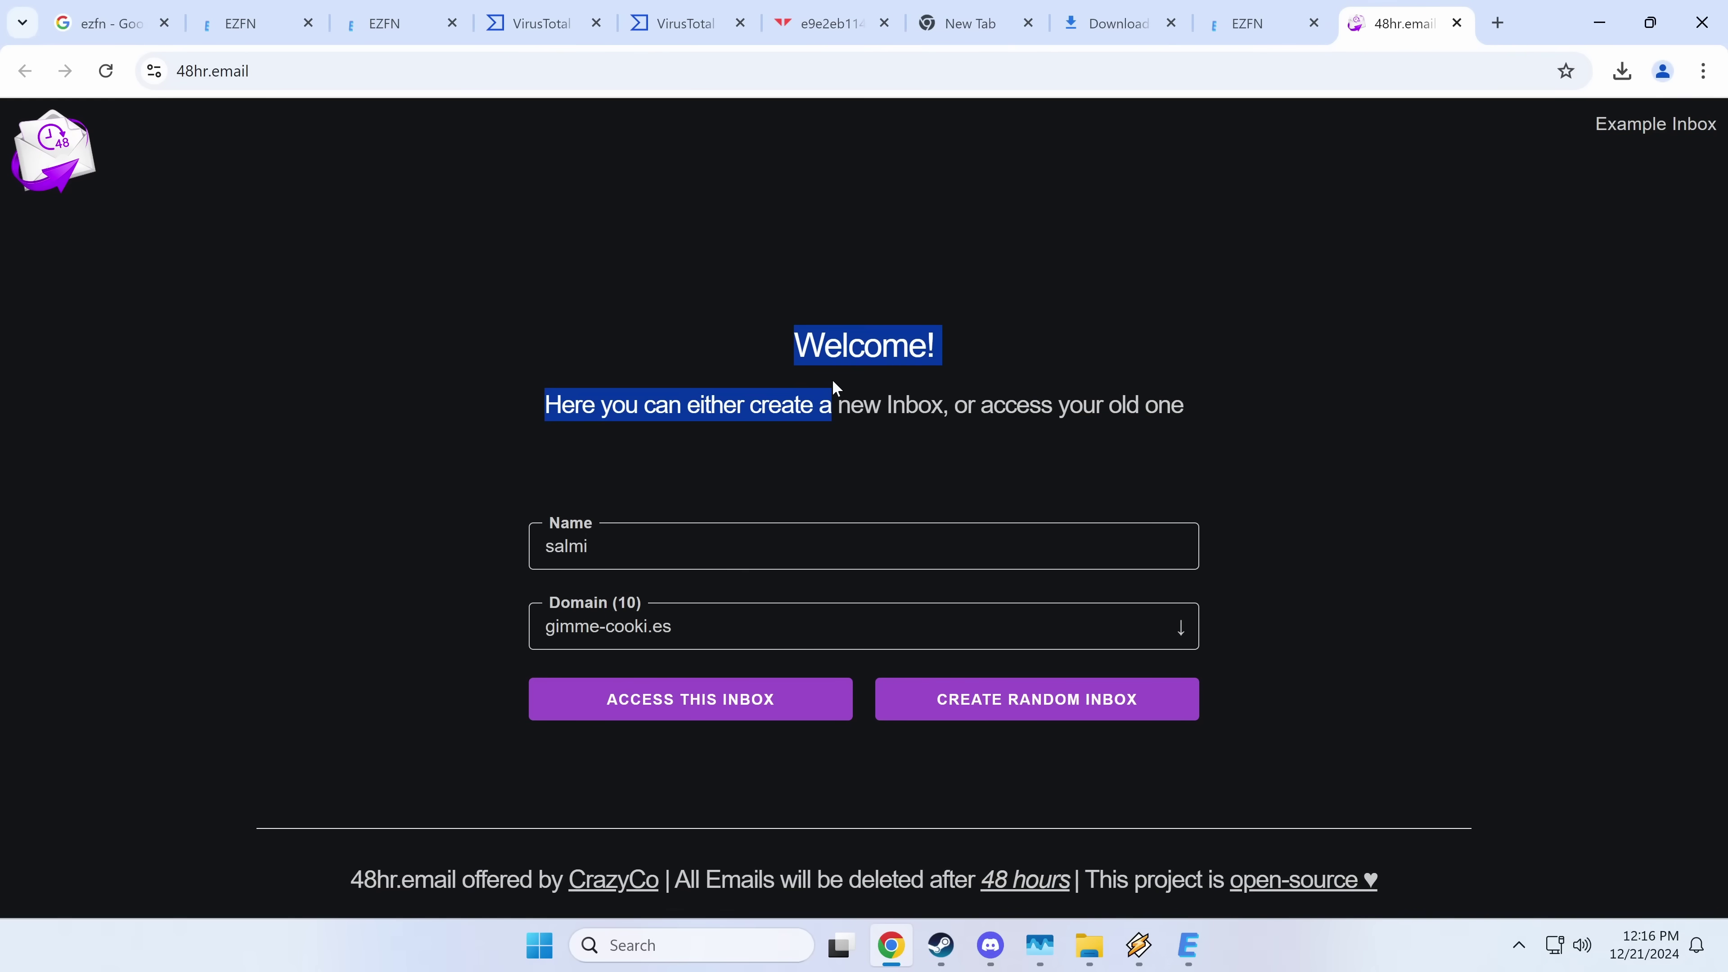
pyautogui.click(663, 514)
pyautogui.moveTo(612, 549); pyautogui.dragTo(440, 567)
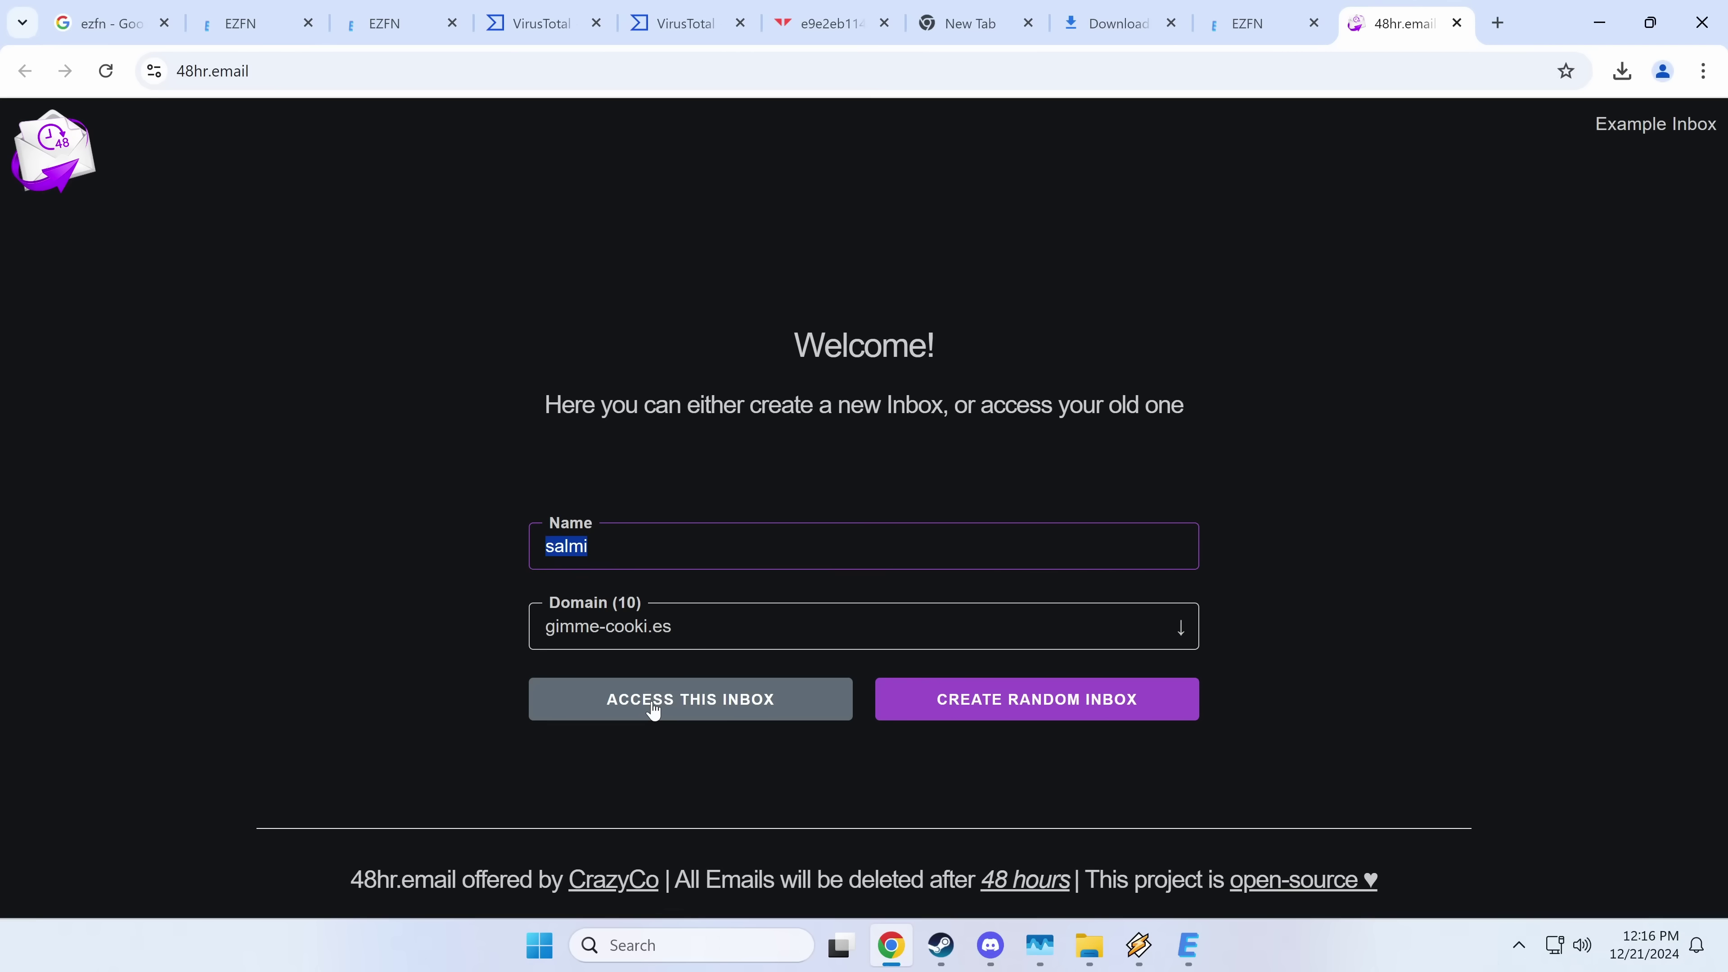
pyautogui.write('fortnite')
pyautogui.press('BackSpace')
pyautogui.press('BackSpace')
pyautogui.write('tniteskibid')
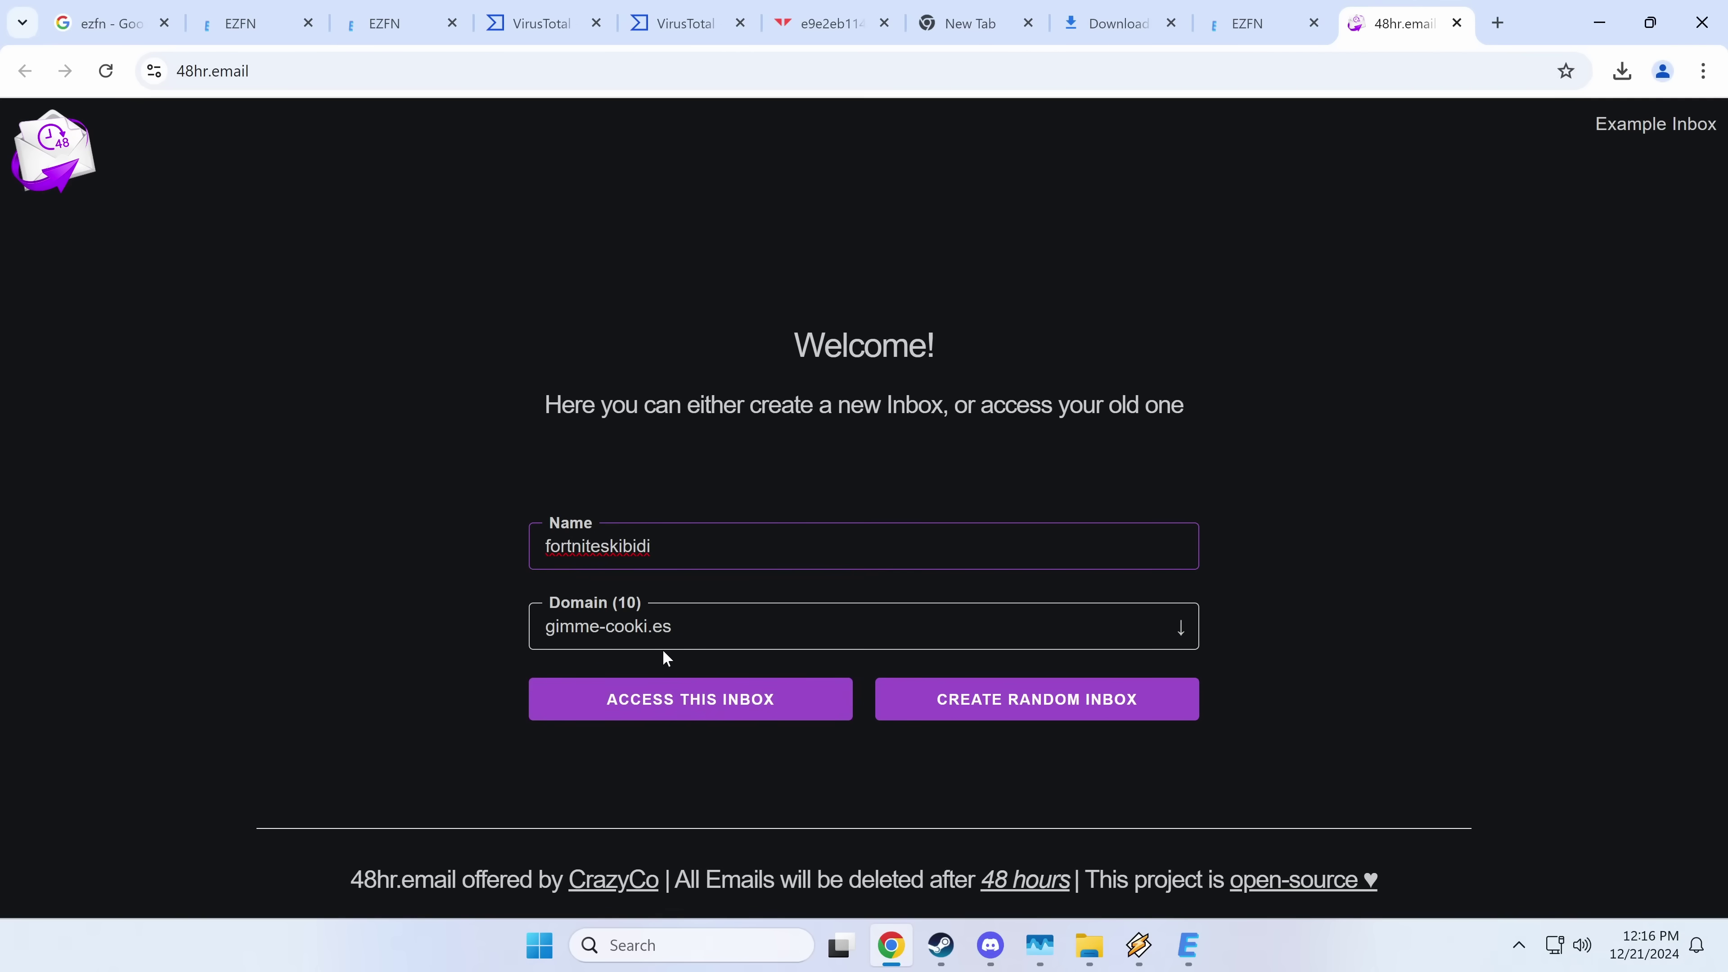
# Fill the EZFN registration form with the suggested username and the throwaway e-mail address
pyautogui.click(1247, 23)
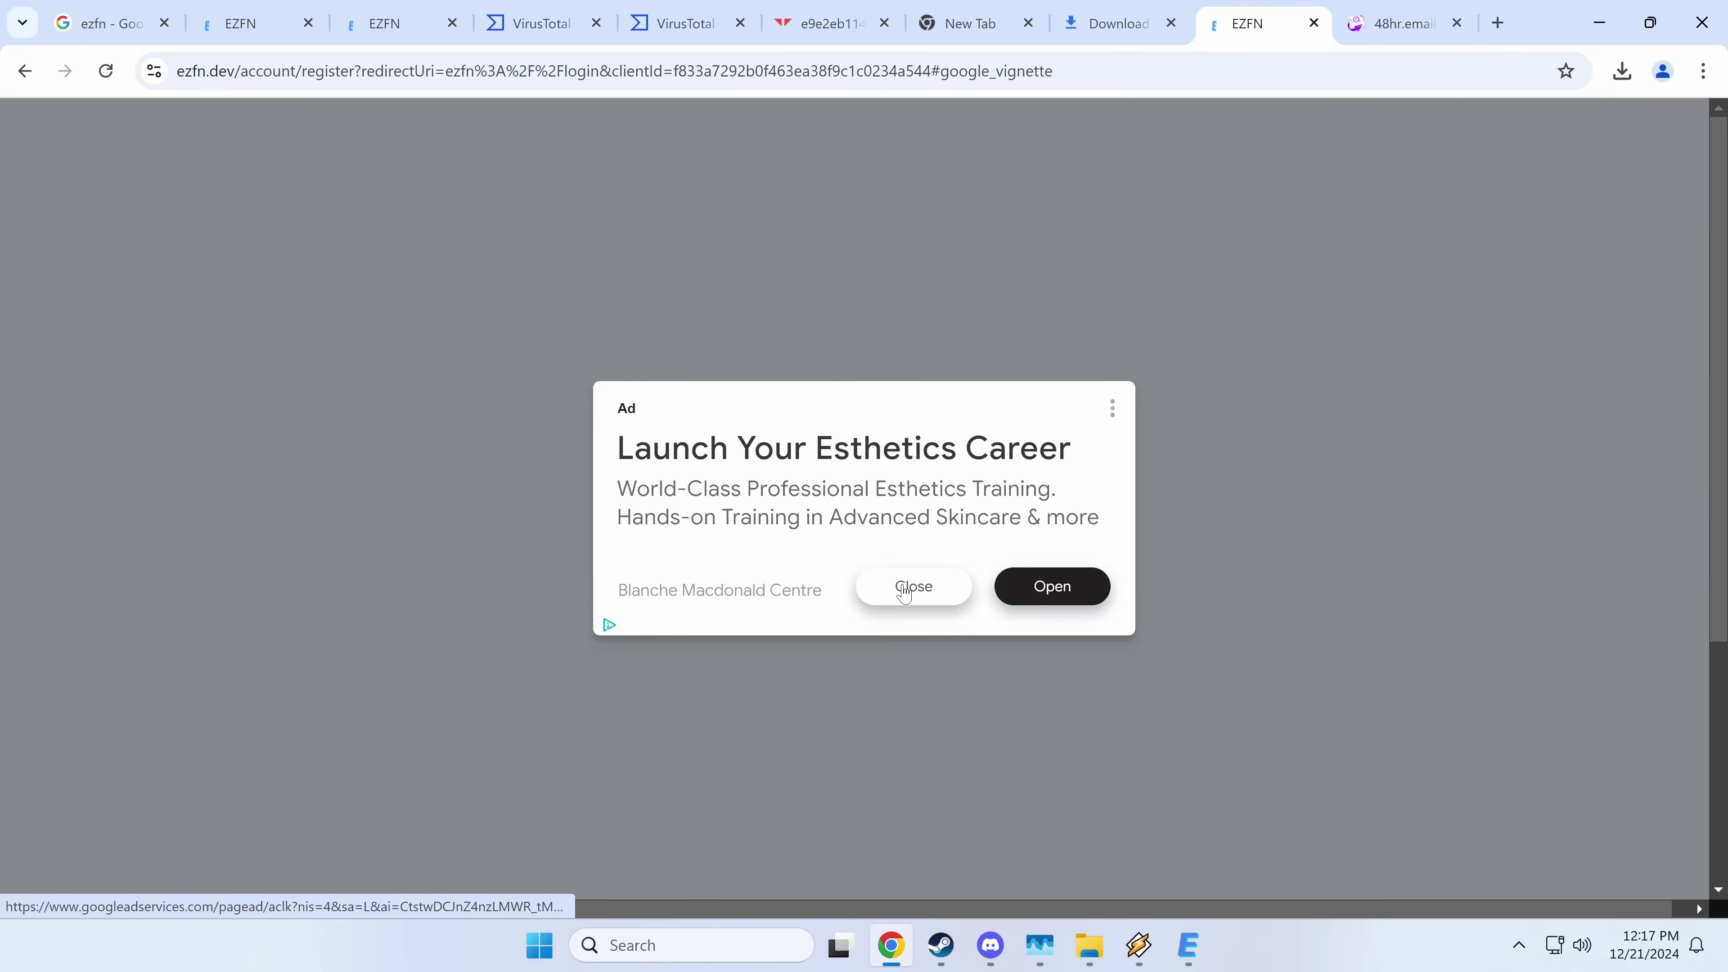
pyautogui.click(914, 587)
pyautogui.click(433, 368)
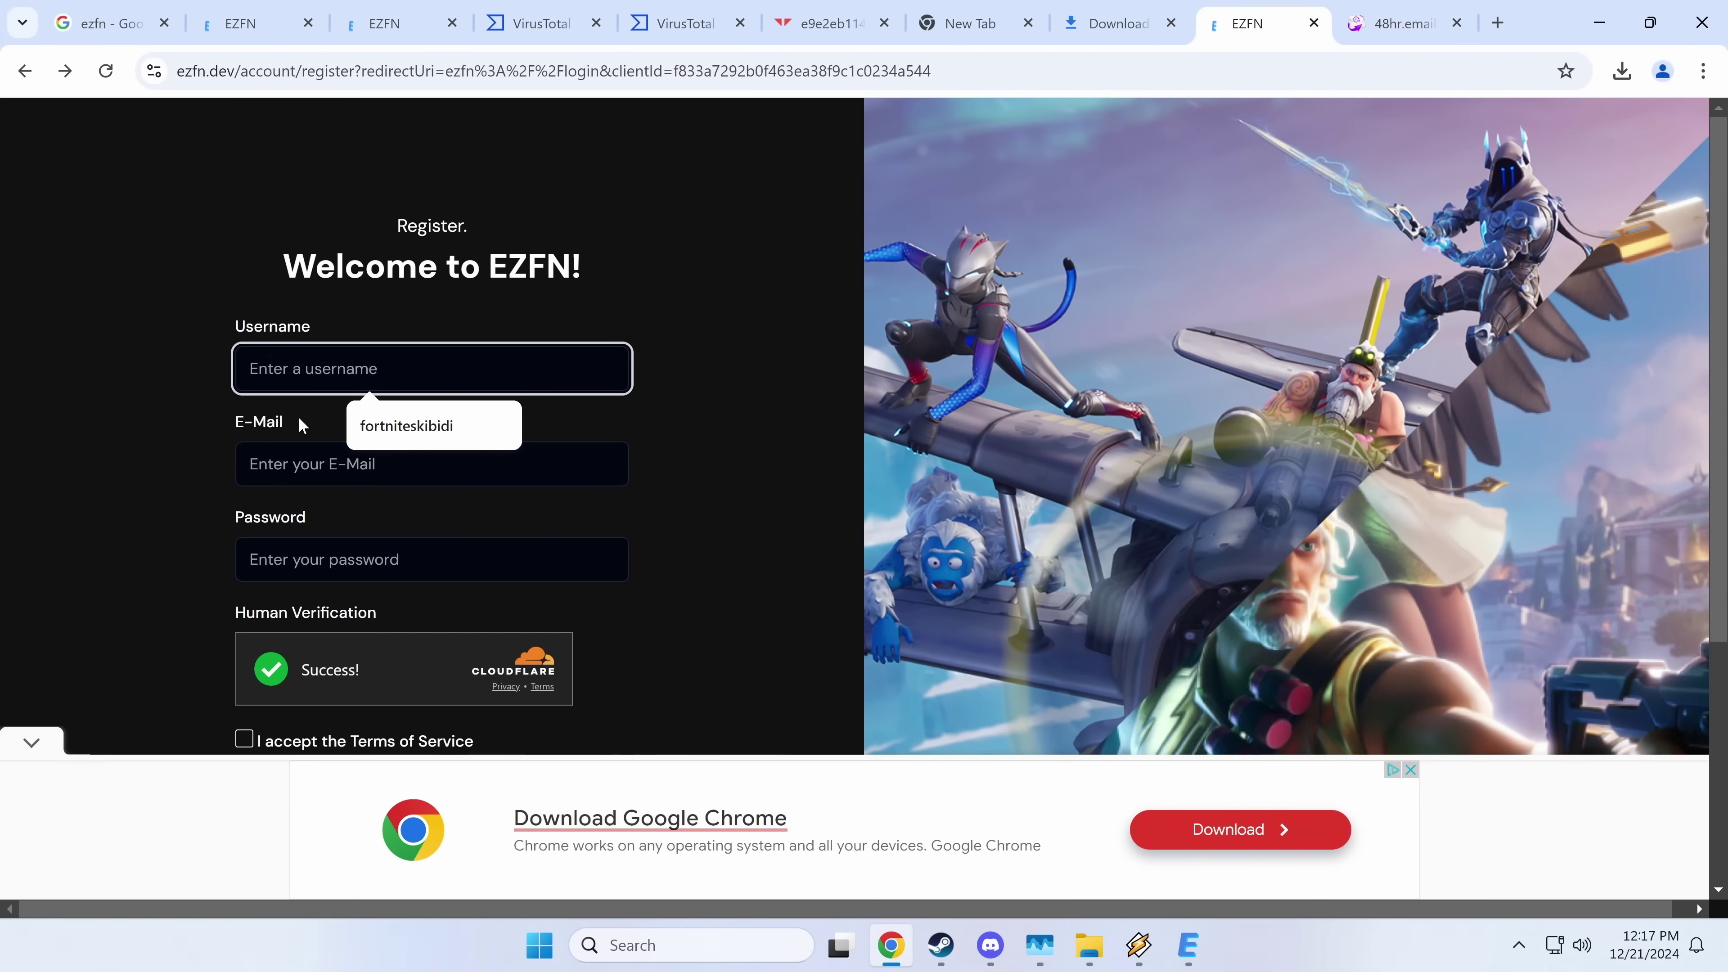
pyautogui.click(407, 426)
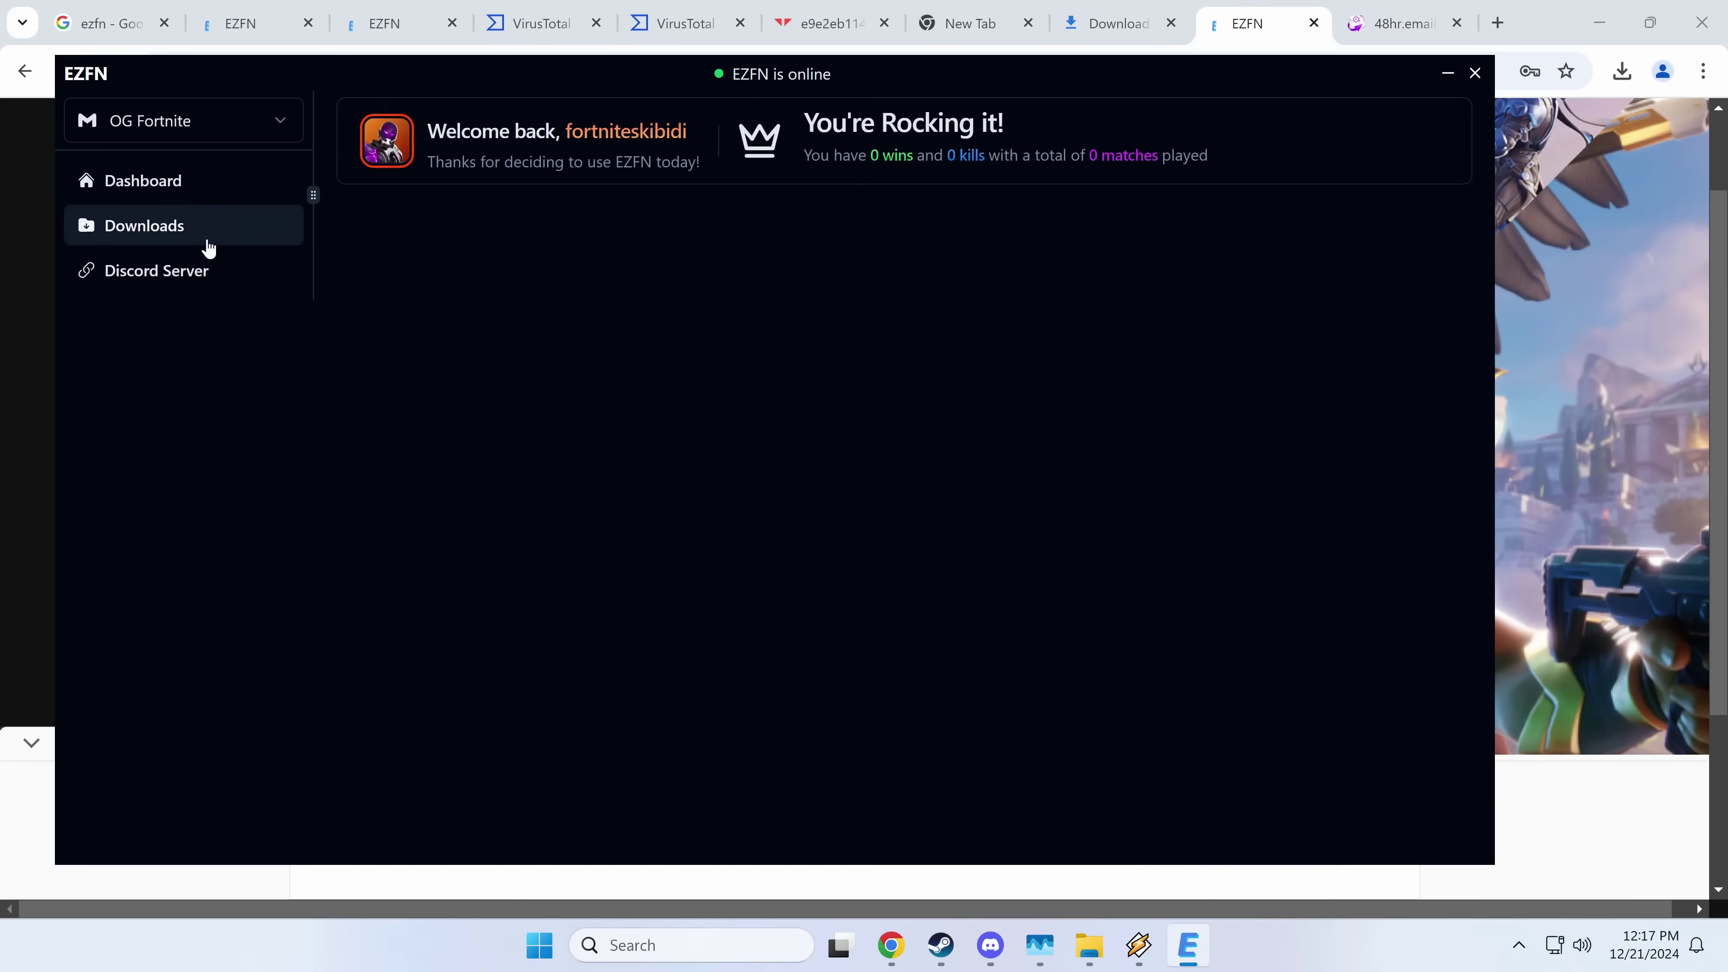
pyautogui.click(204, 244)
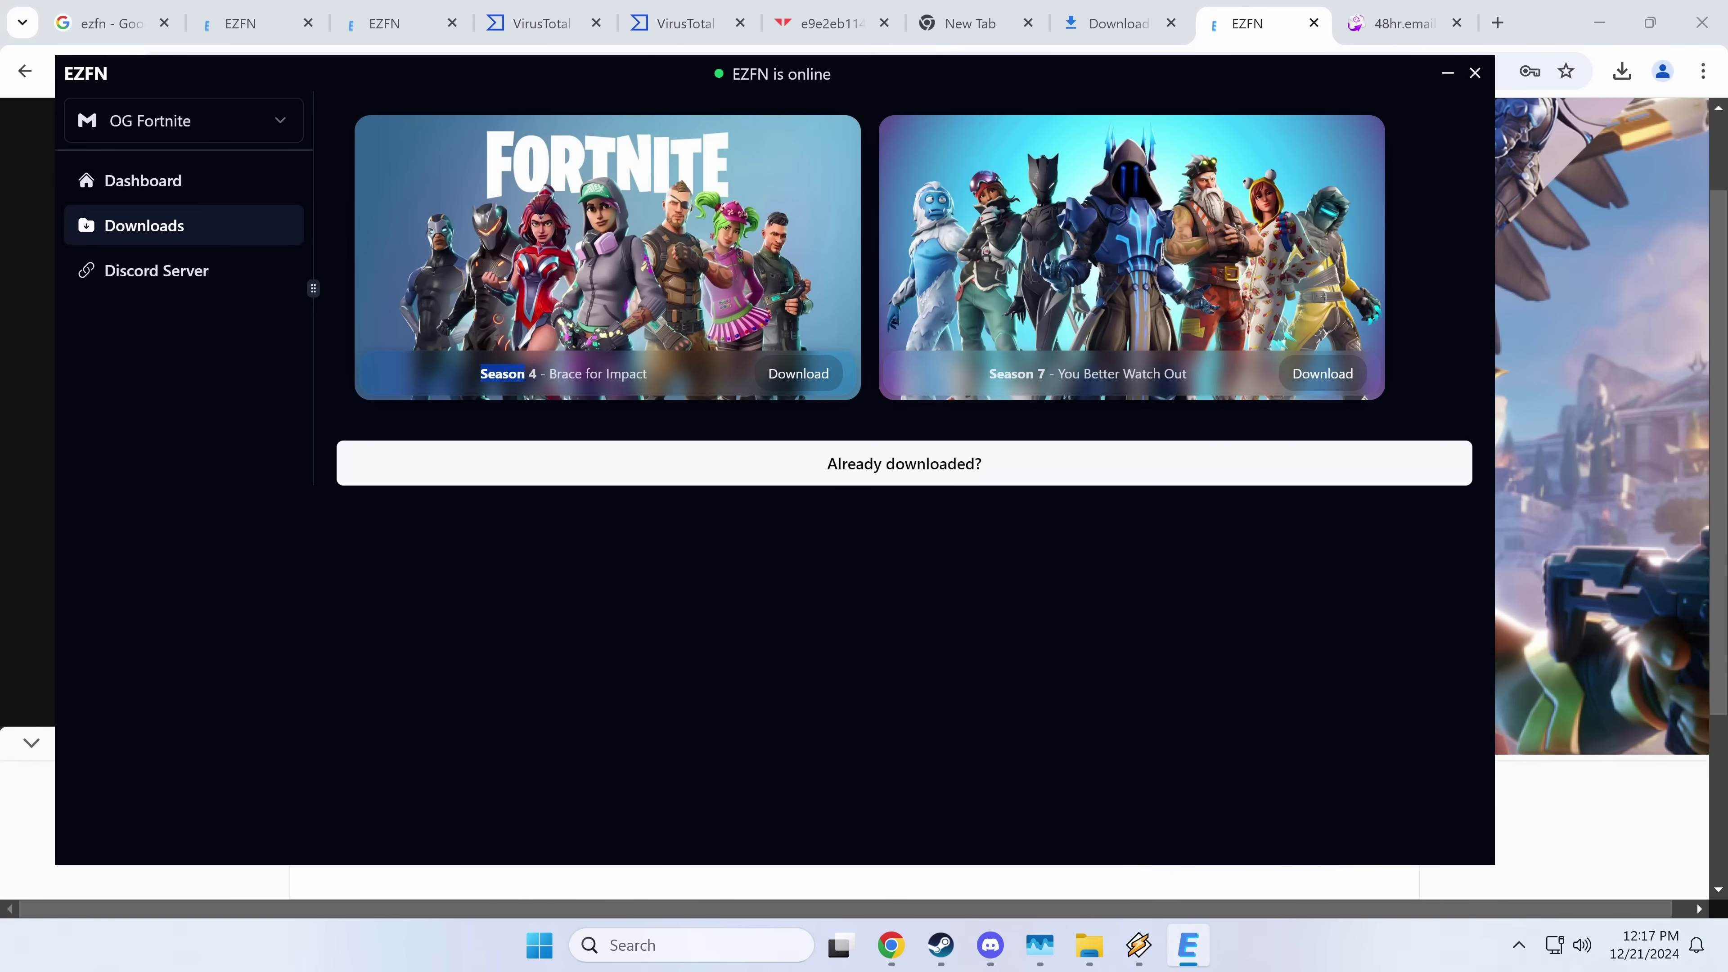
# Download Season 4 - Brace for Impact to the default install path
pyautogui.moveTo(1049, 374); pyautogui.dragTo(890, 385)
pyautogui.click(619, 395)
pyautogui.click(774, 375)
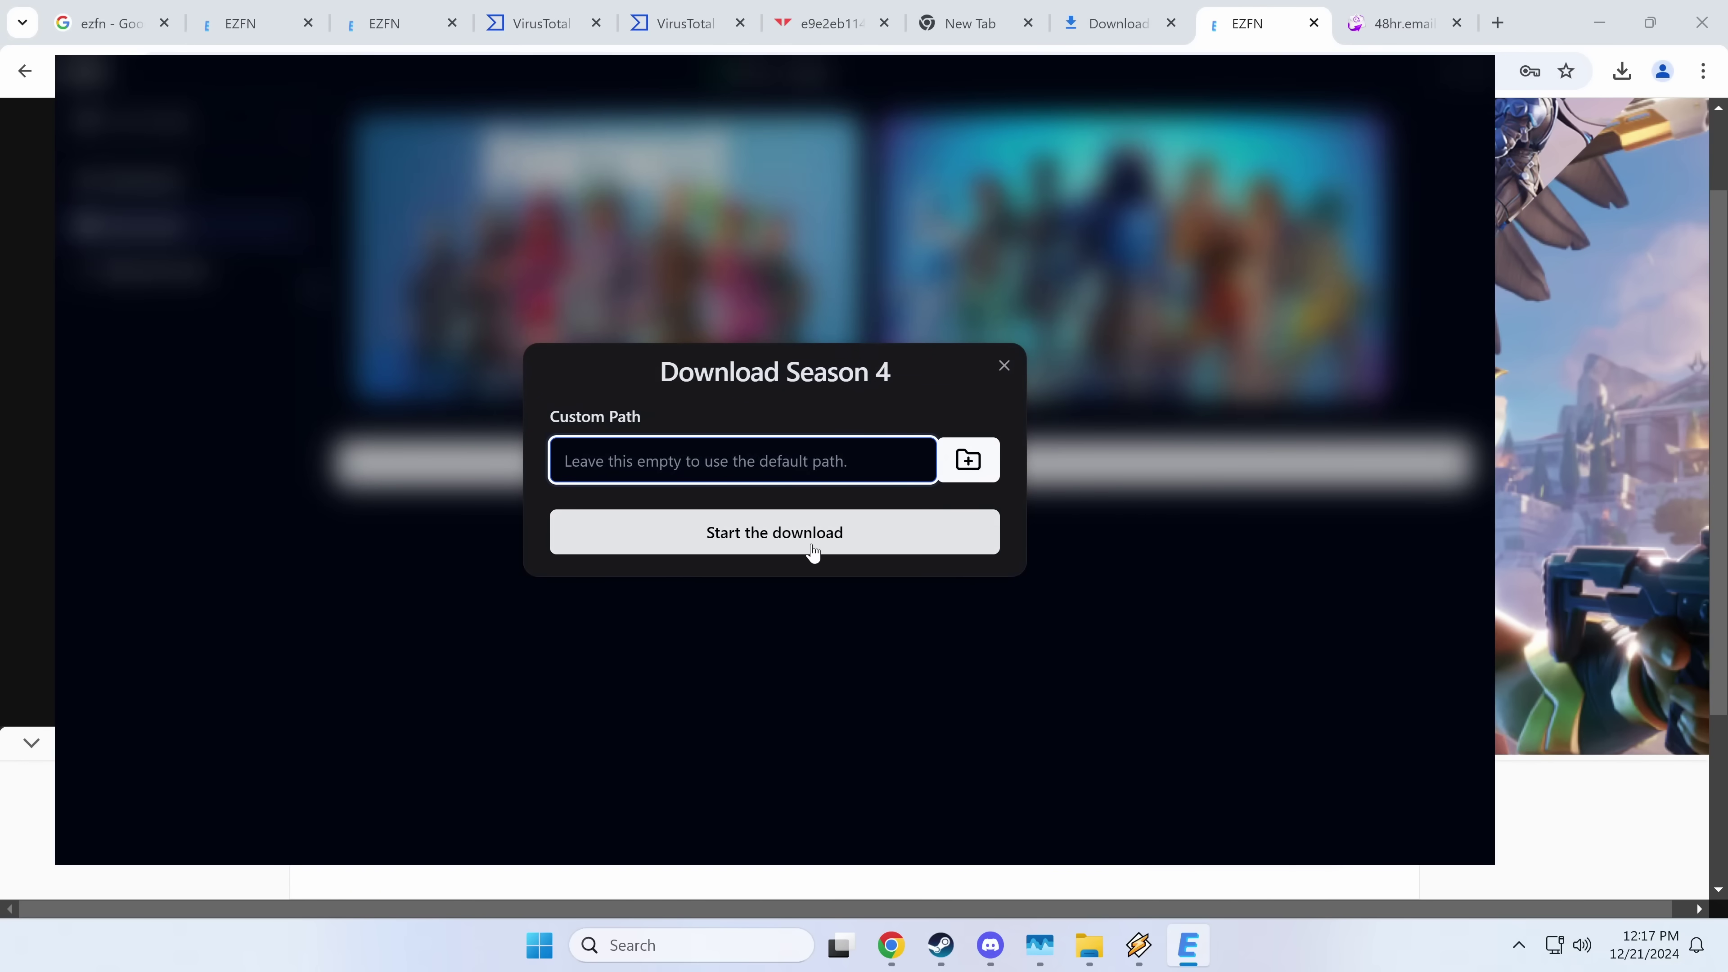
pyautogui.click(806, 557)
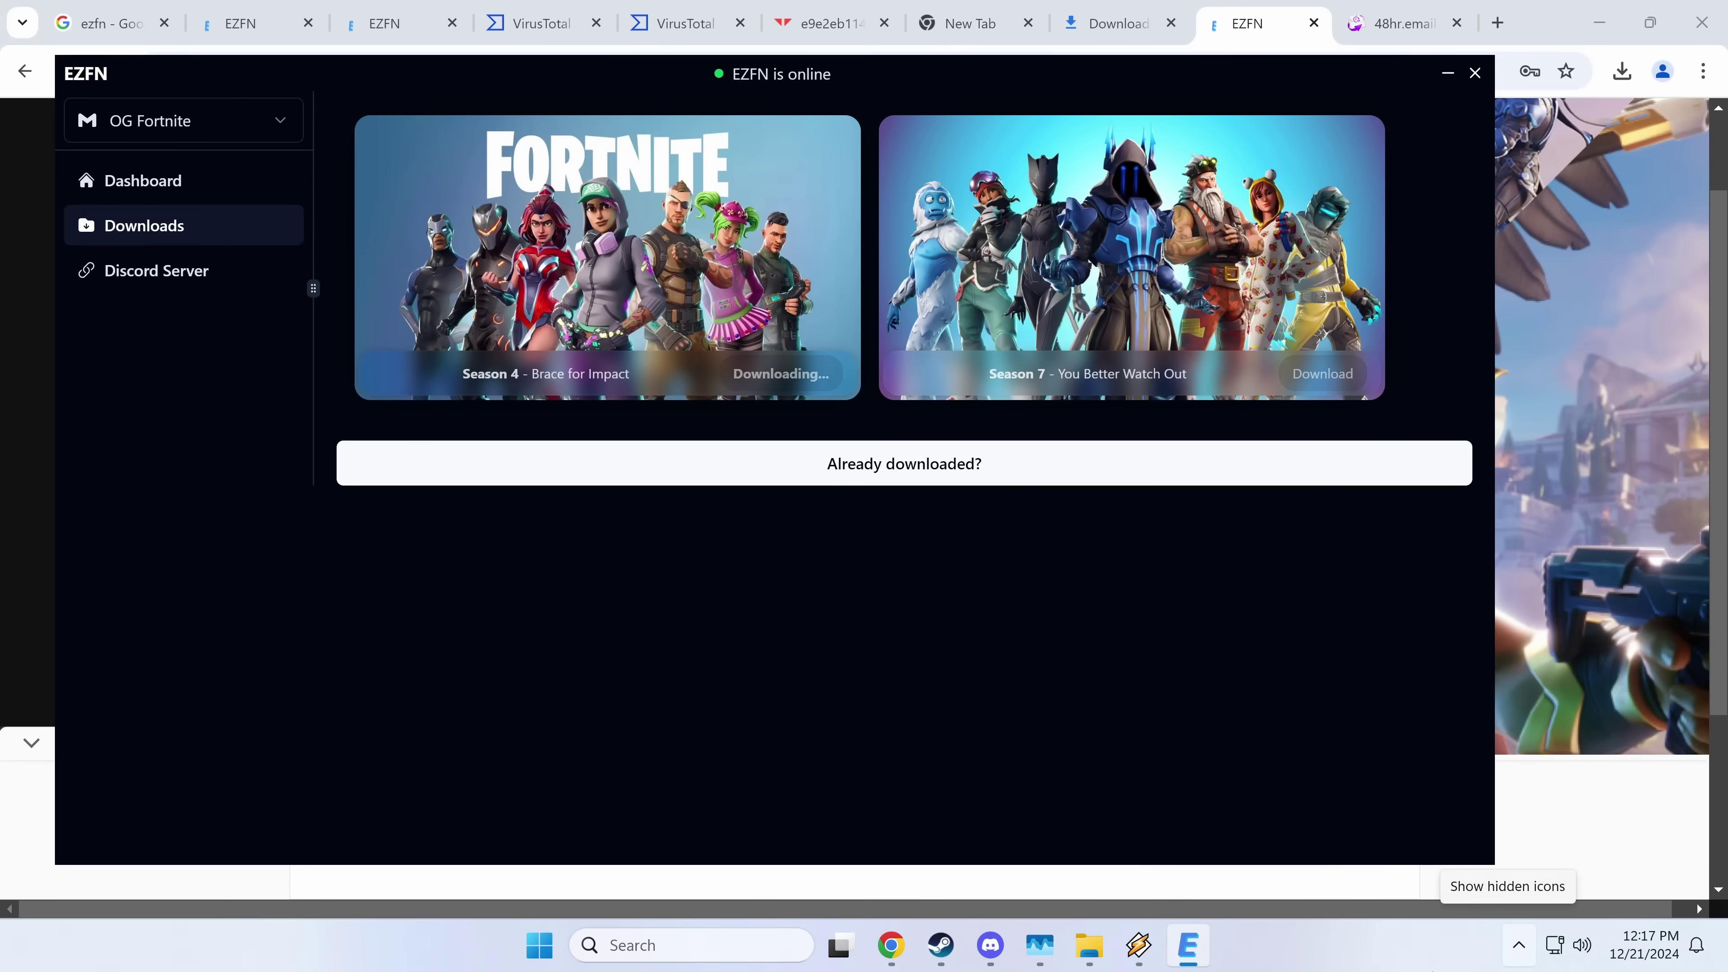
# Open Task Manager and expand the EZInstaller process group to show its child processes
pyautogui.rightClick(1337, 961)
pyautogui.click(1444, 869)
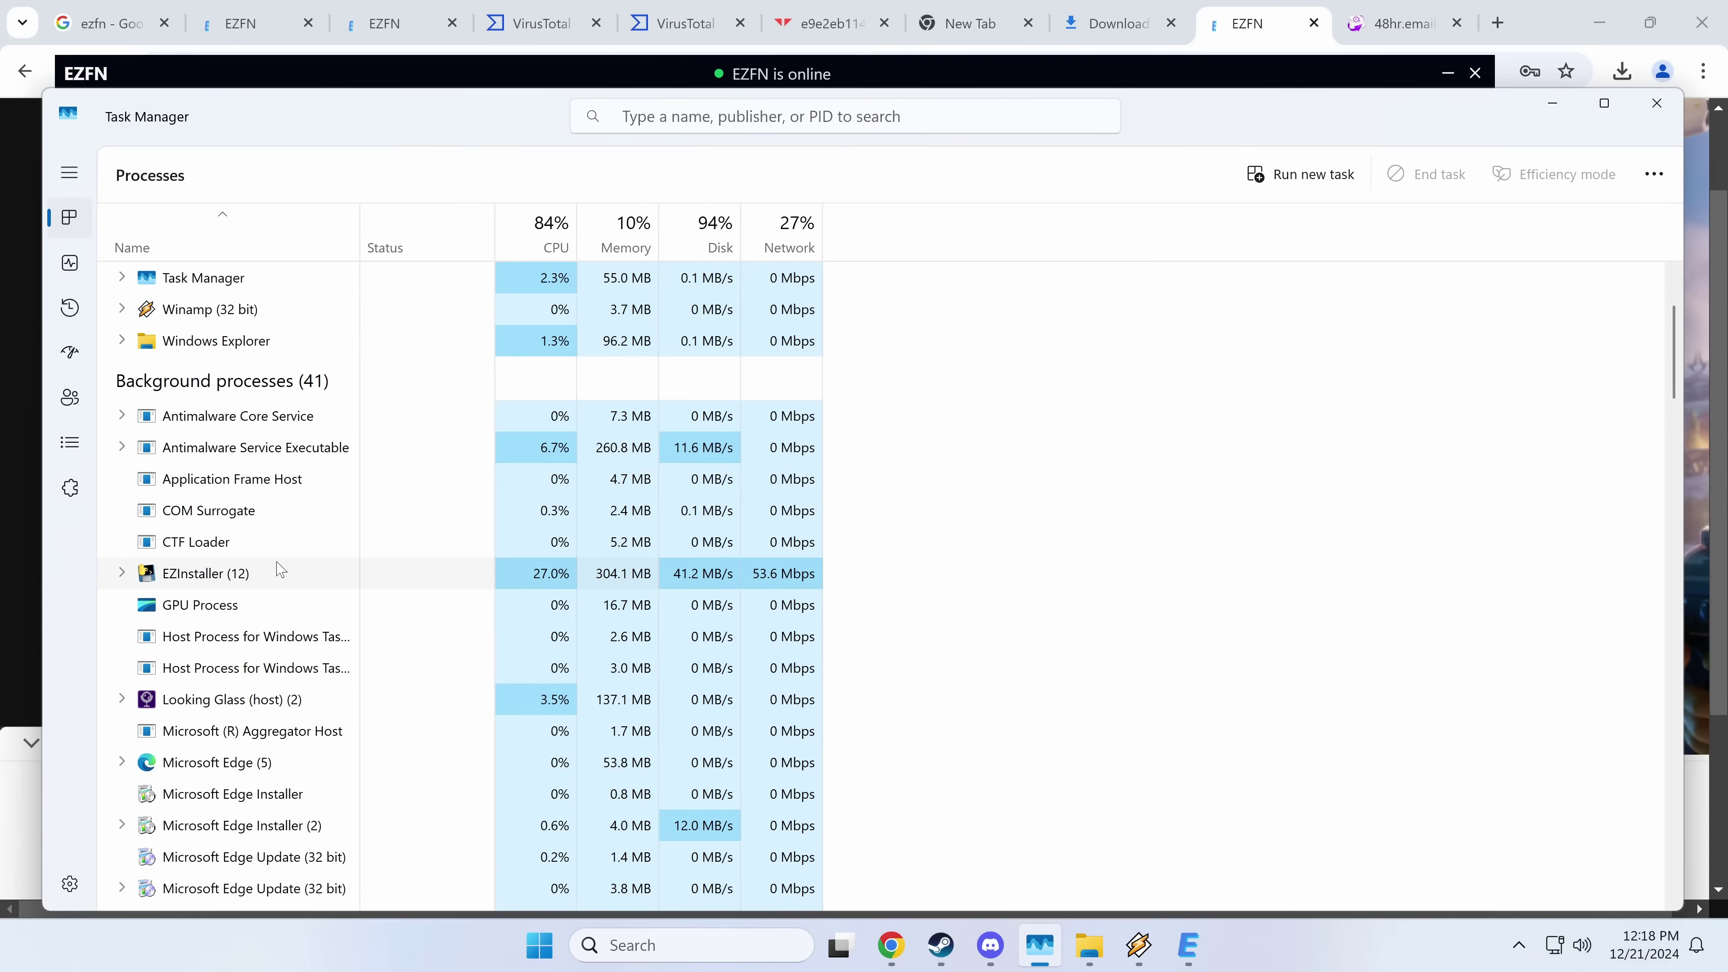
pyautogui.click(279, 570)
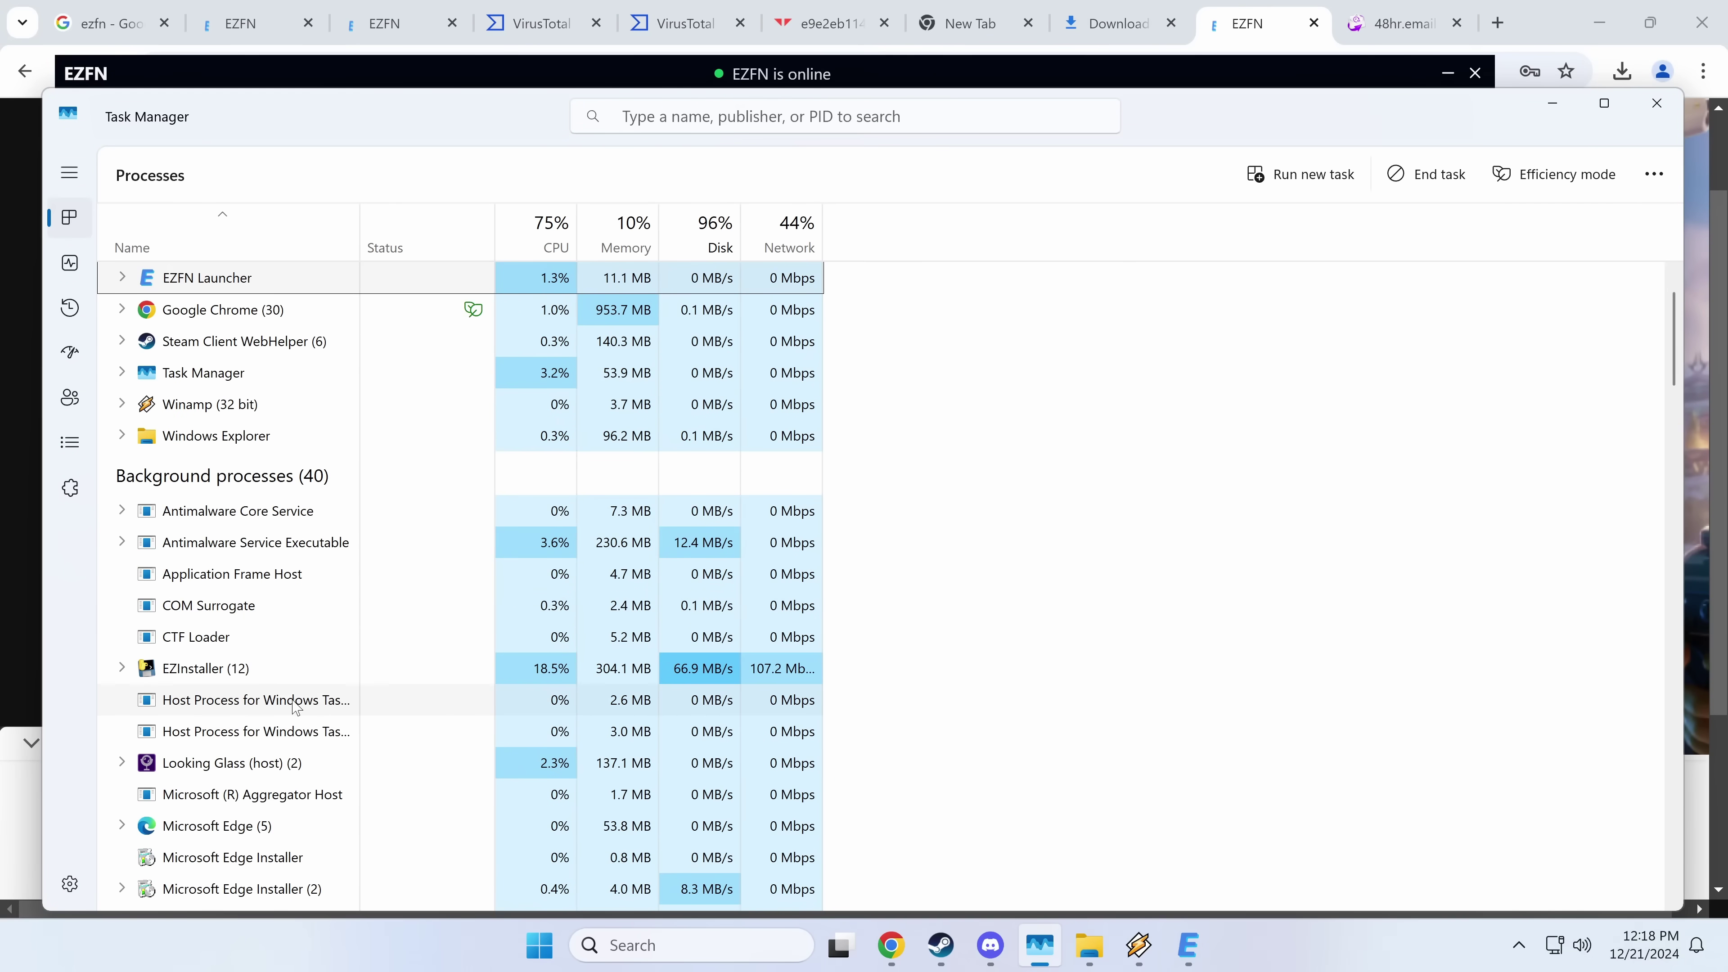
pyautogui.click(314, 670)
pyautogui.click(122, 668)
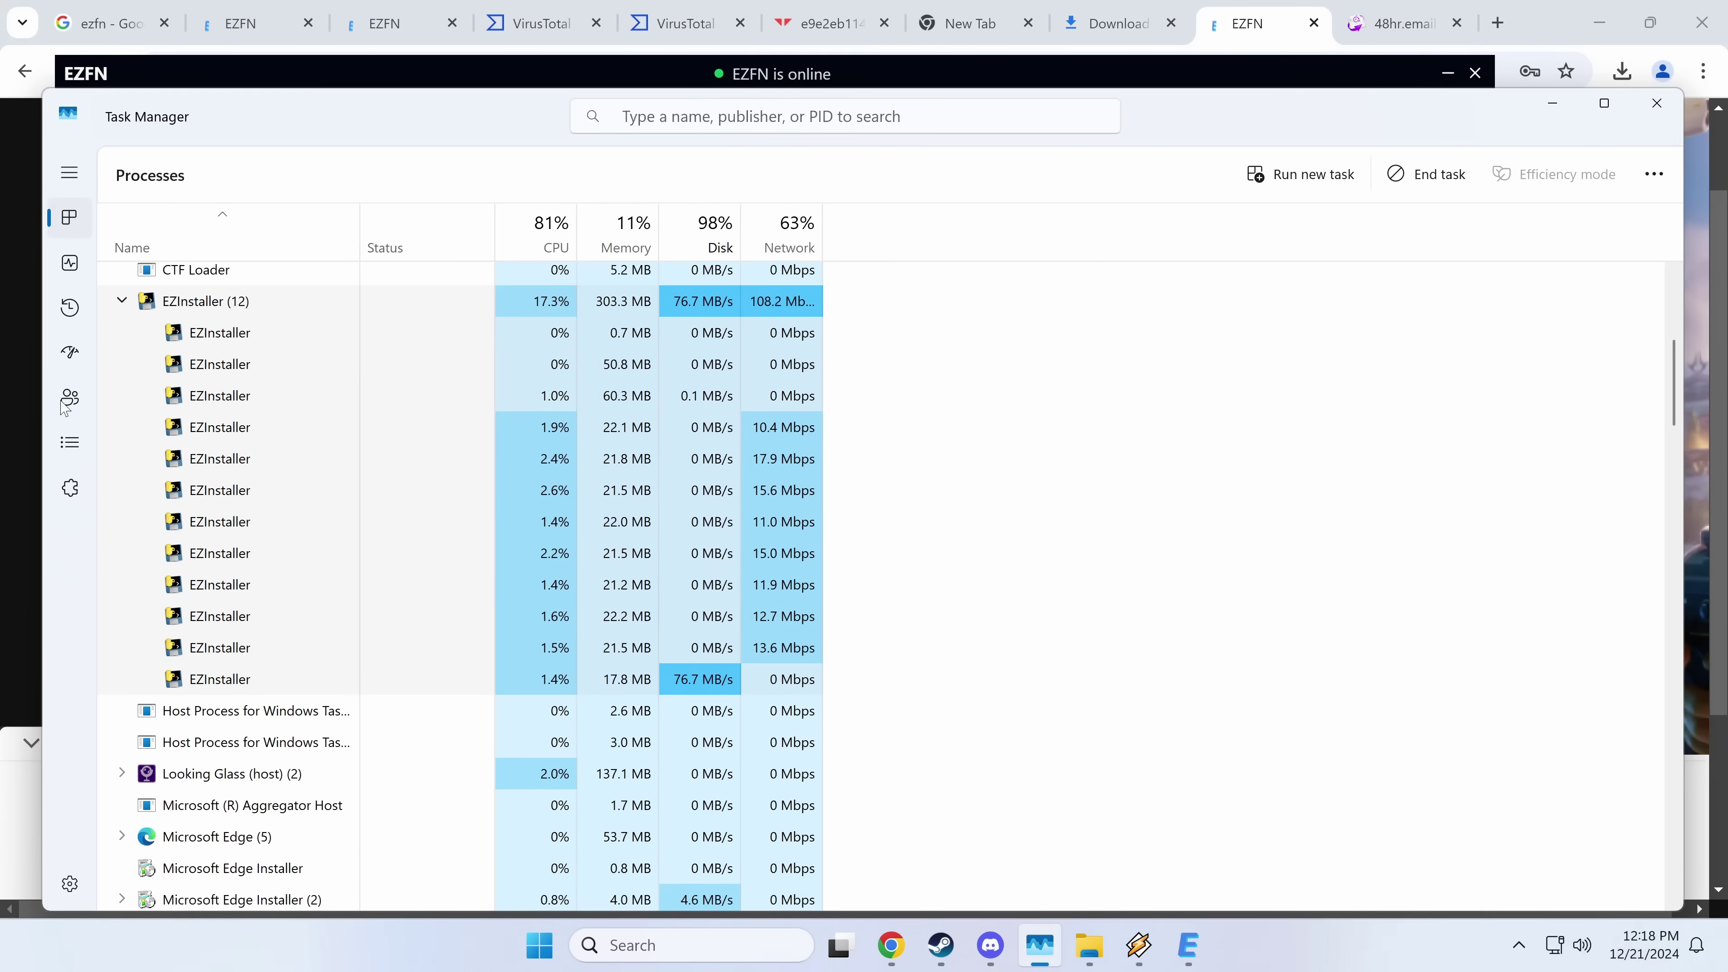
# Find EZFN Launcher.exe's folder, confirm version 1.2.7.0, then return to the VirusTotal tab
pyautogui.click(63, 449)
pyautogui.rightClick(402, 317)
pyautogui.click(402, 522)
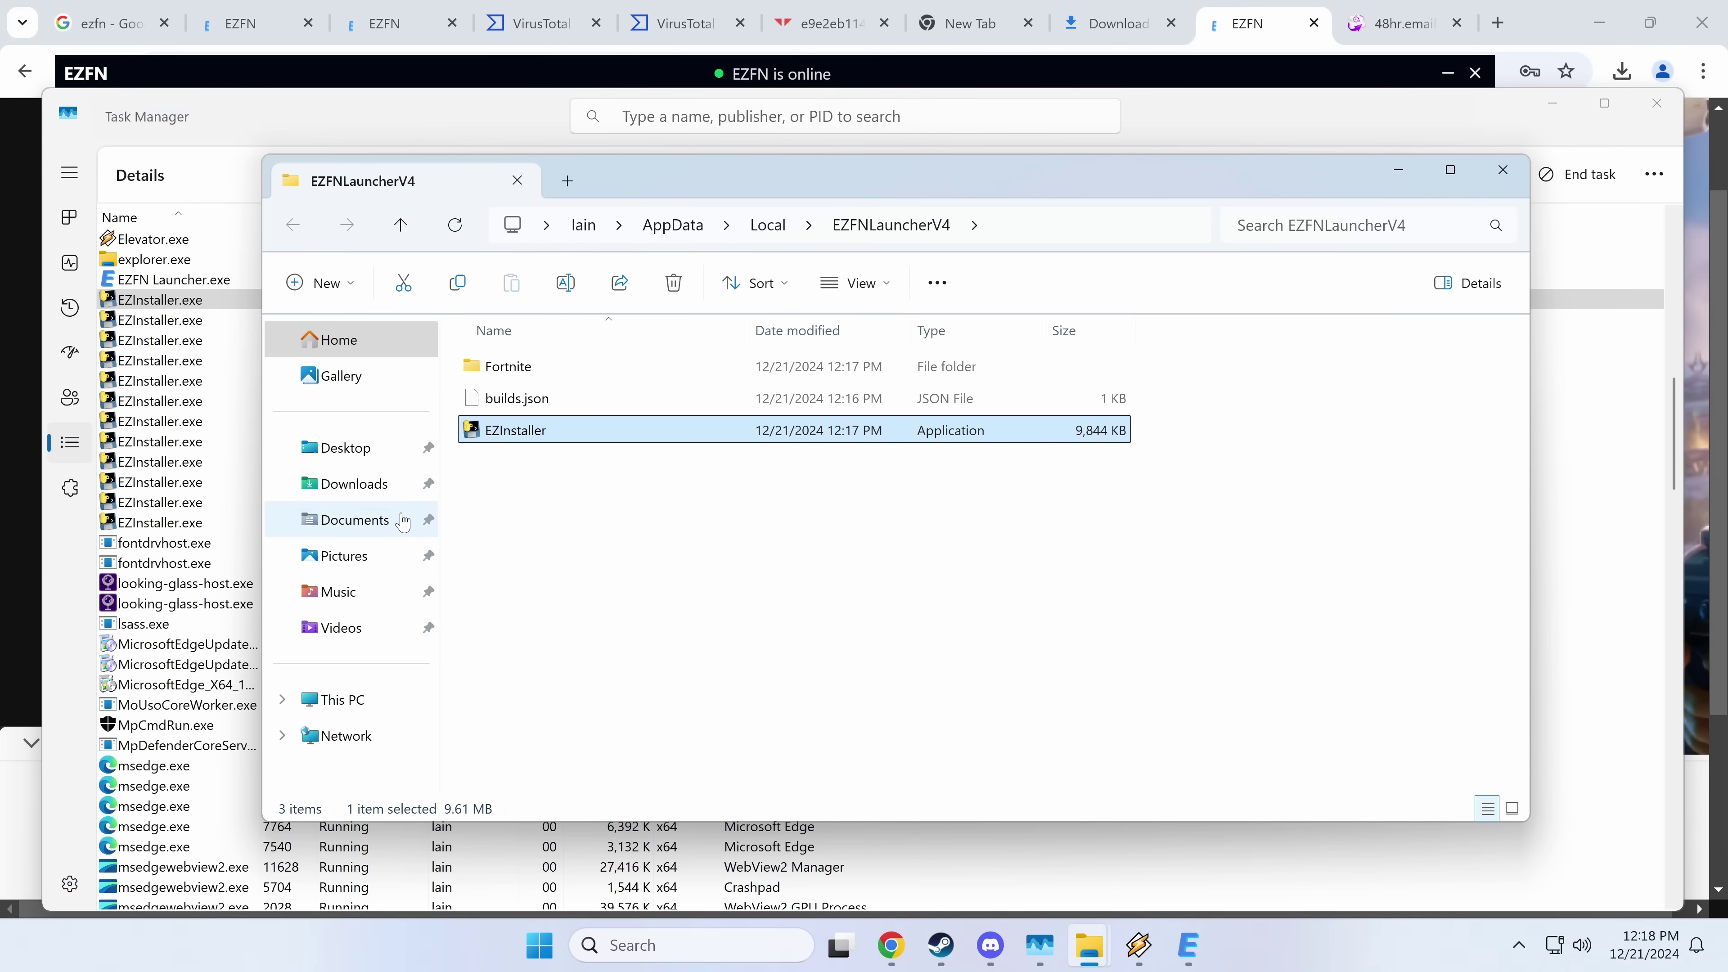
pyautogui.rightClick(206, 283)
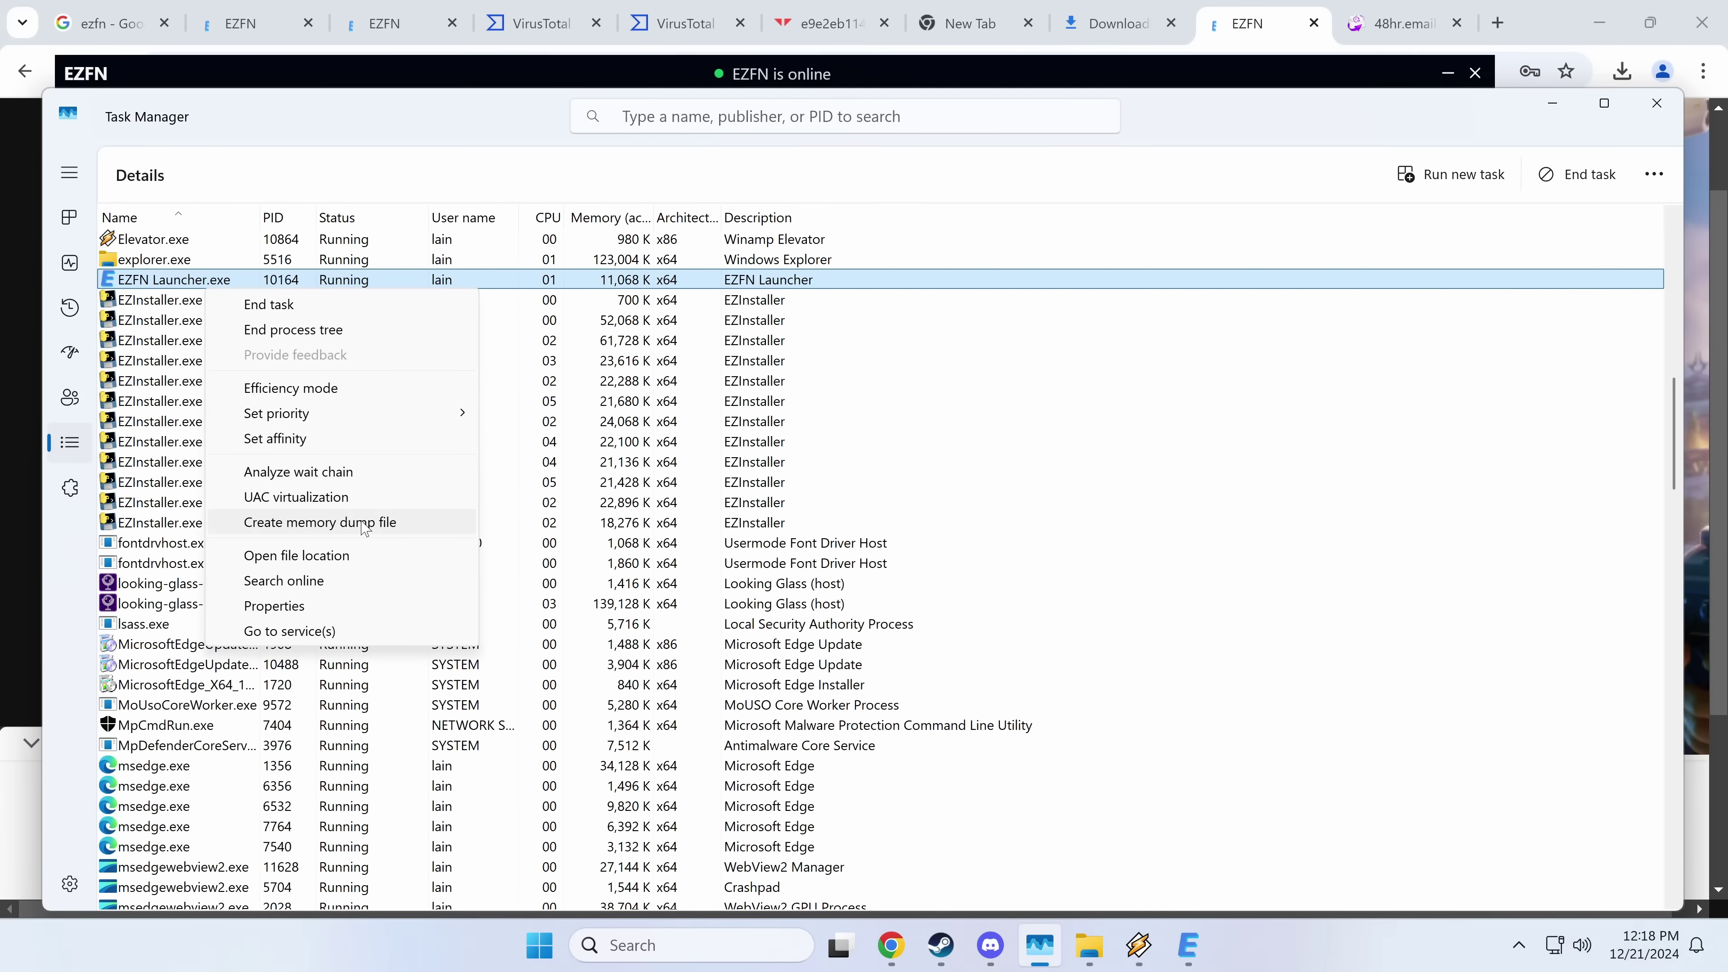
pyautogui.click(342, 558)
pyautogui.click(793, 374)
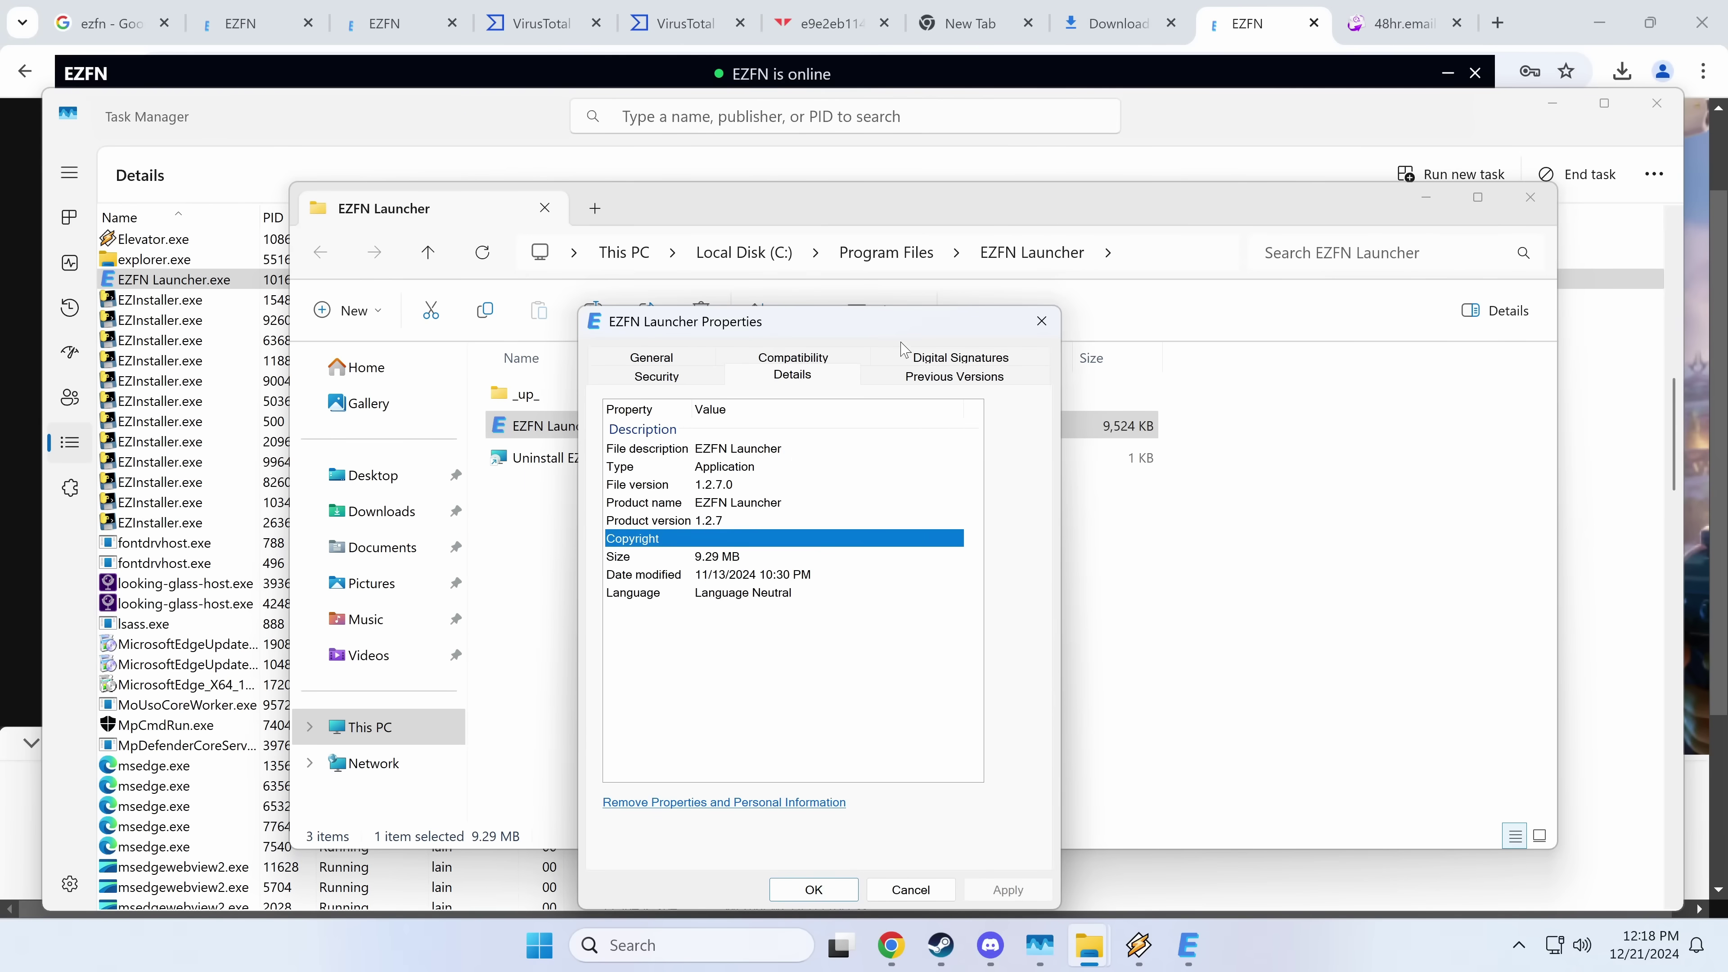
pyautogui.click(1042, 320)
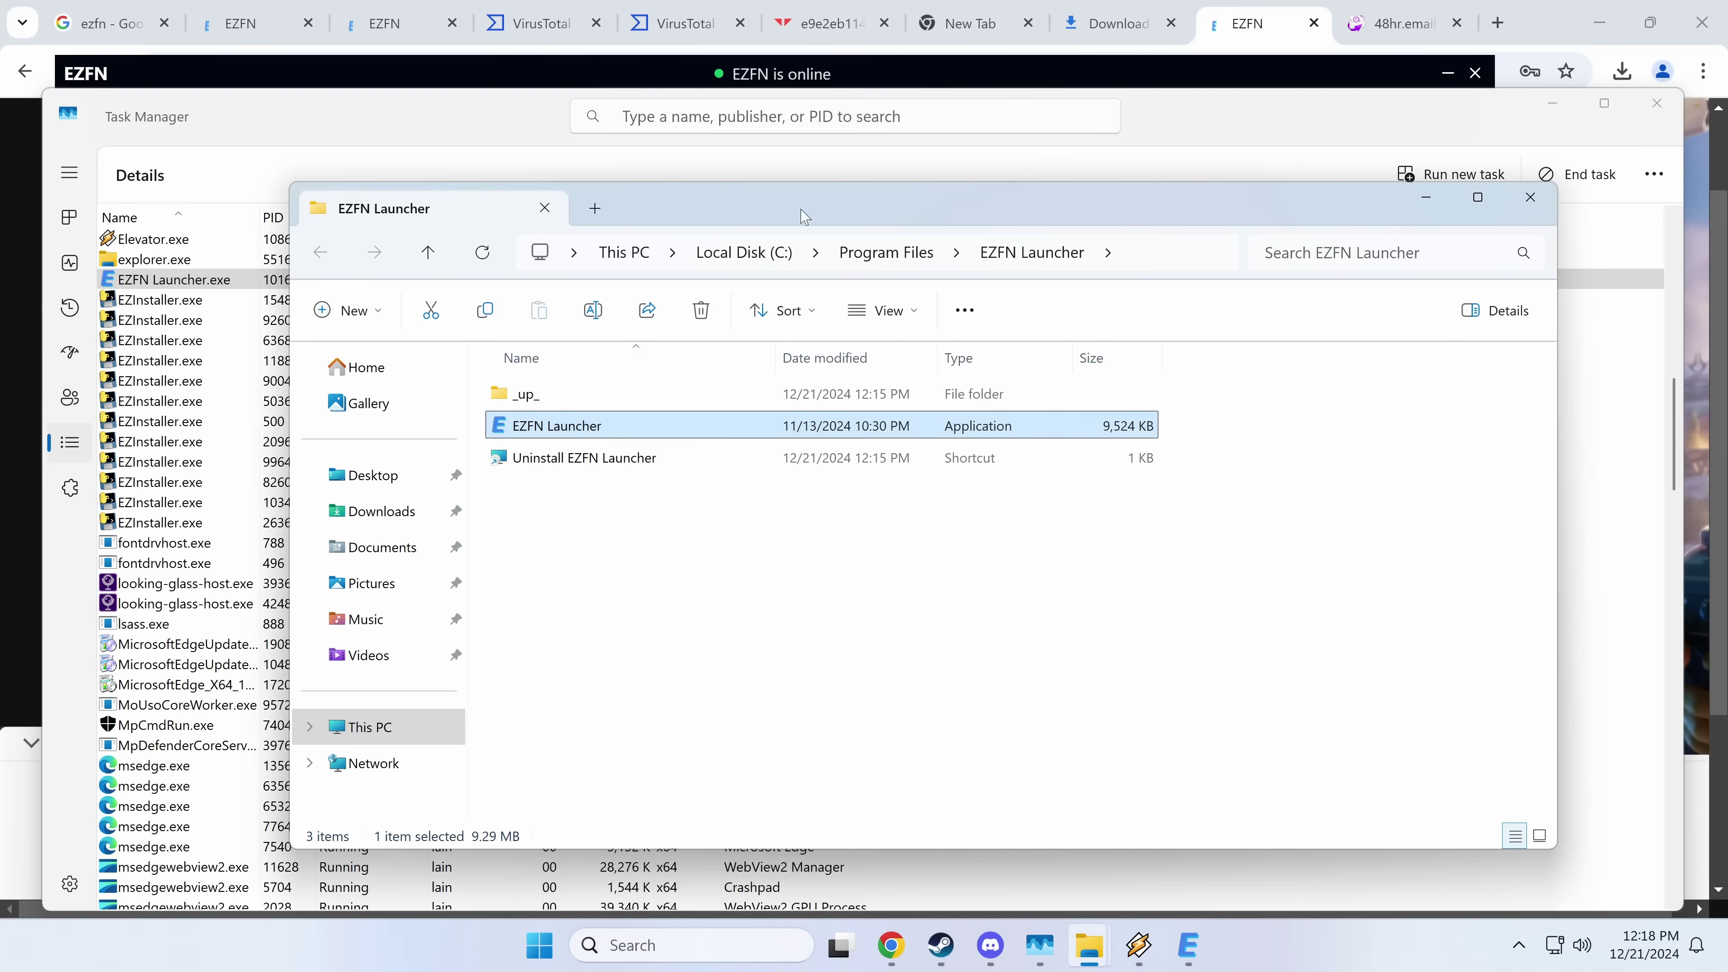
pyautogui.click(507, 53)
pyautogui.click(537, 23)
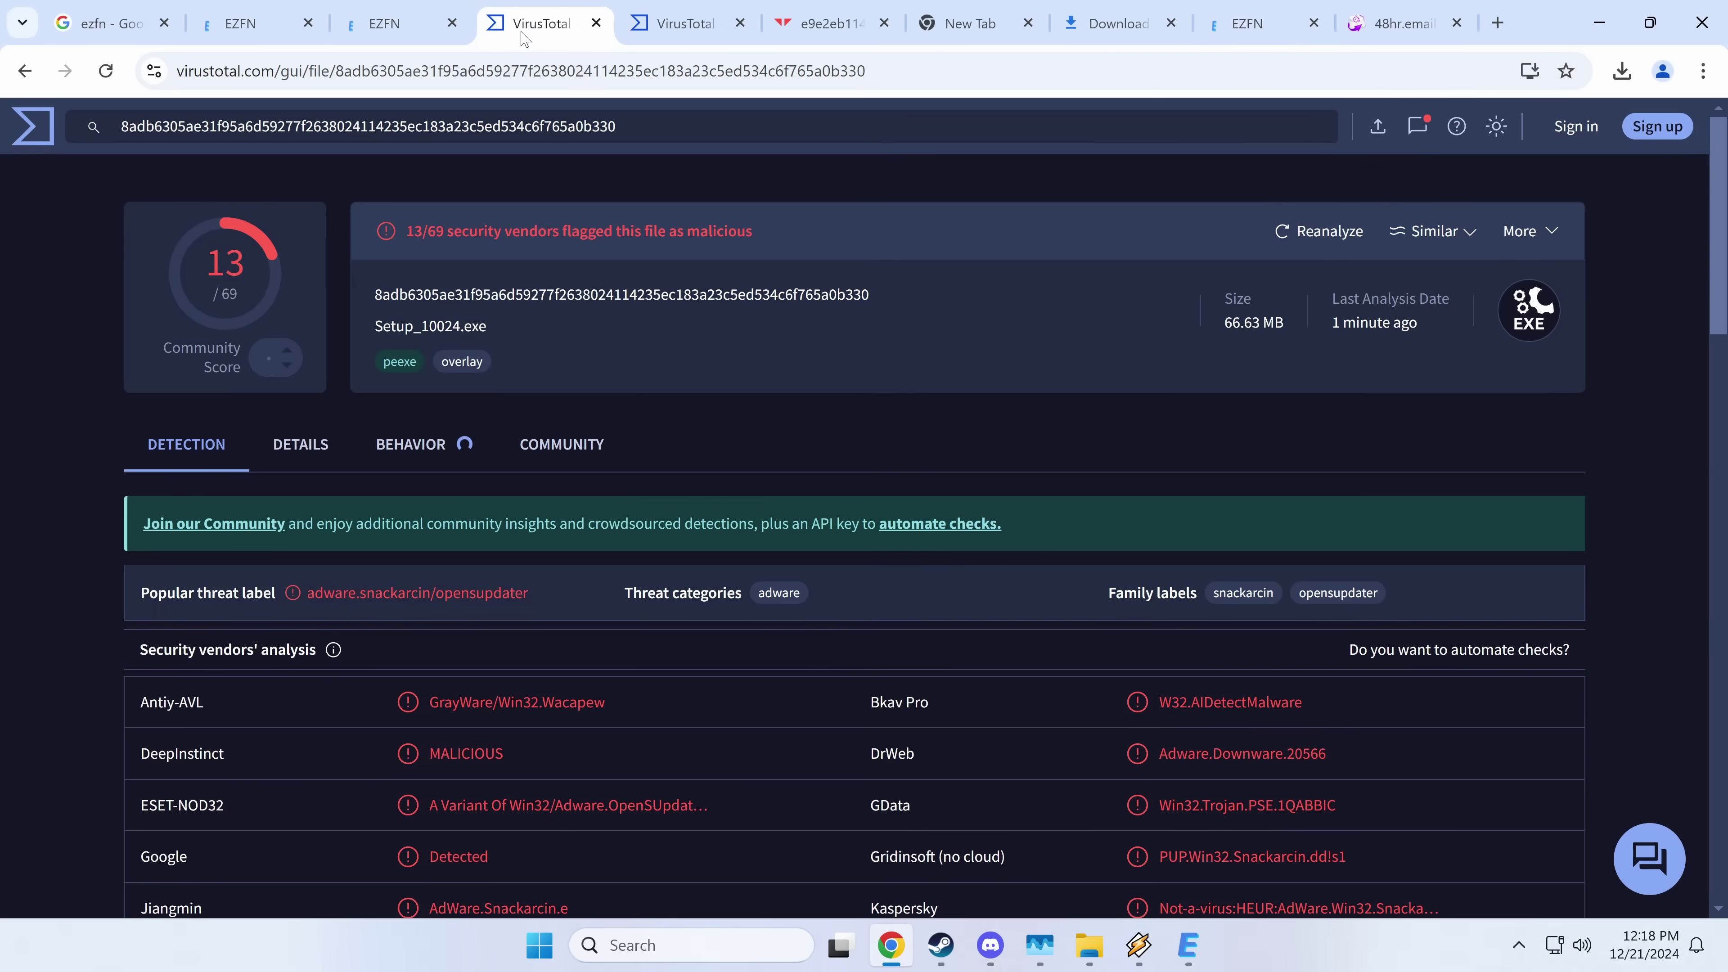
# Scan EZFN Launcher.exe on VirusTotal and review its clean 0/71 report
pyautogui.click(44, 129)
pyautogui.hotkey('alt', 'Tab')
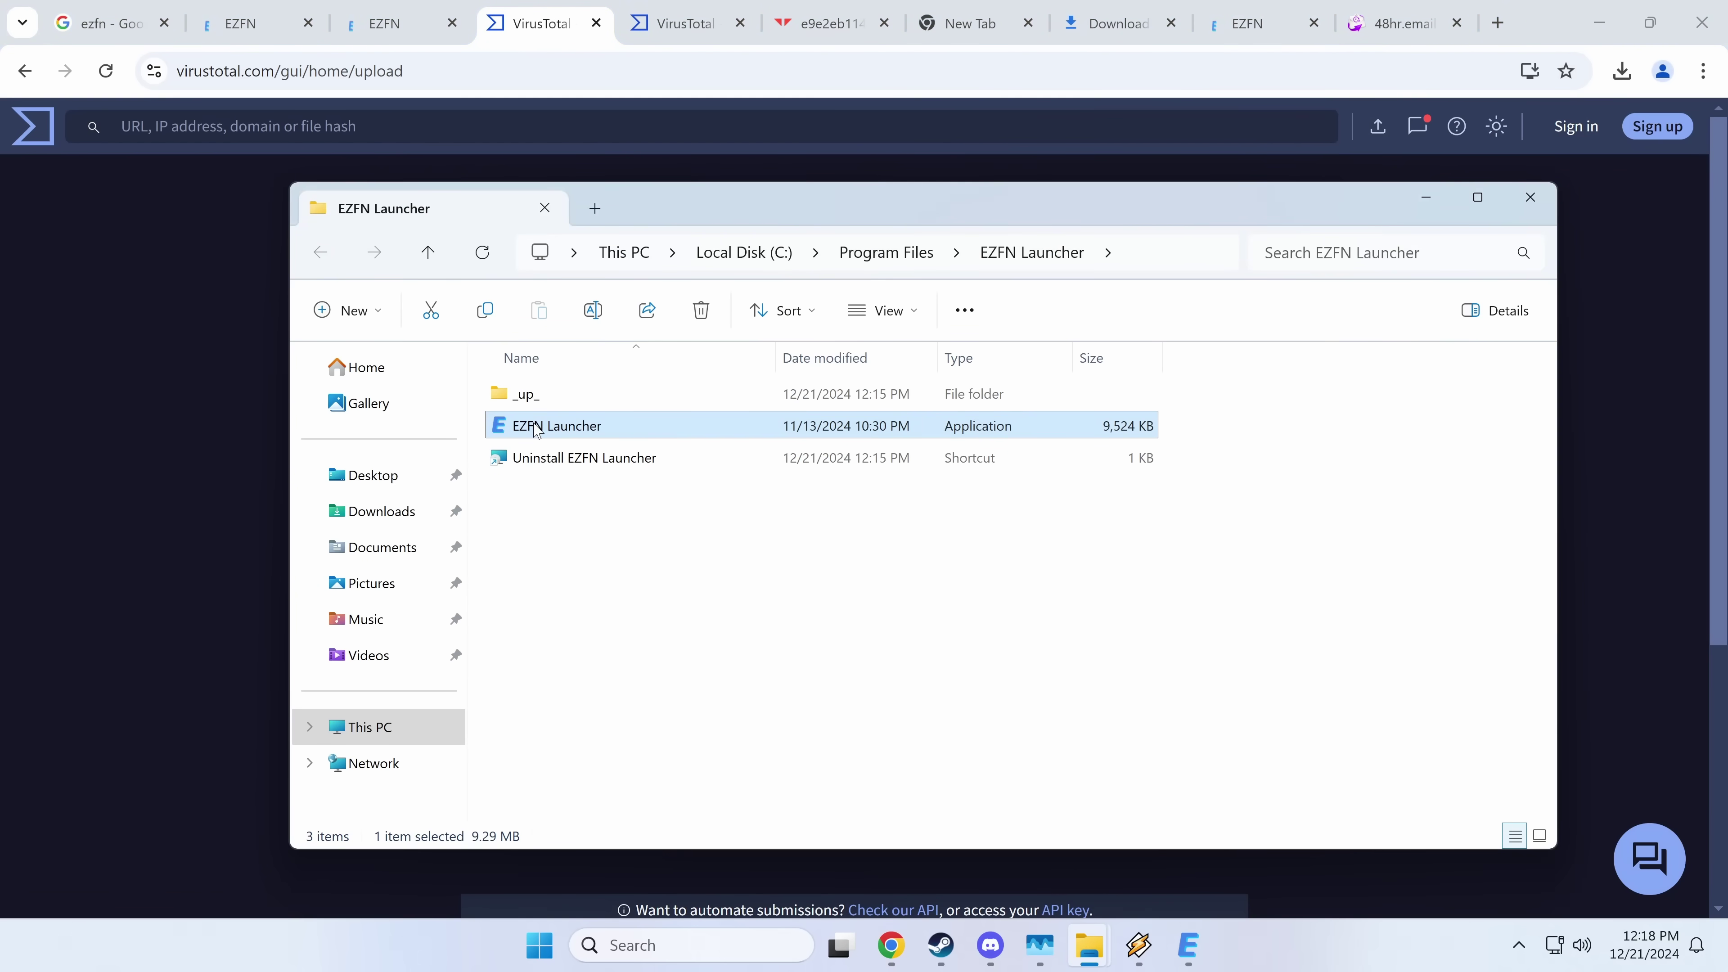
pyautogui.moveTo(536, 431); pyautogui.dragTo(925, 538)
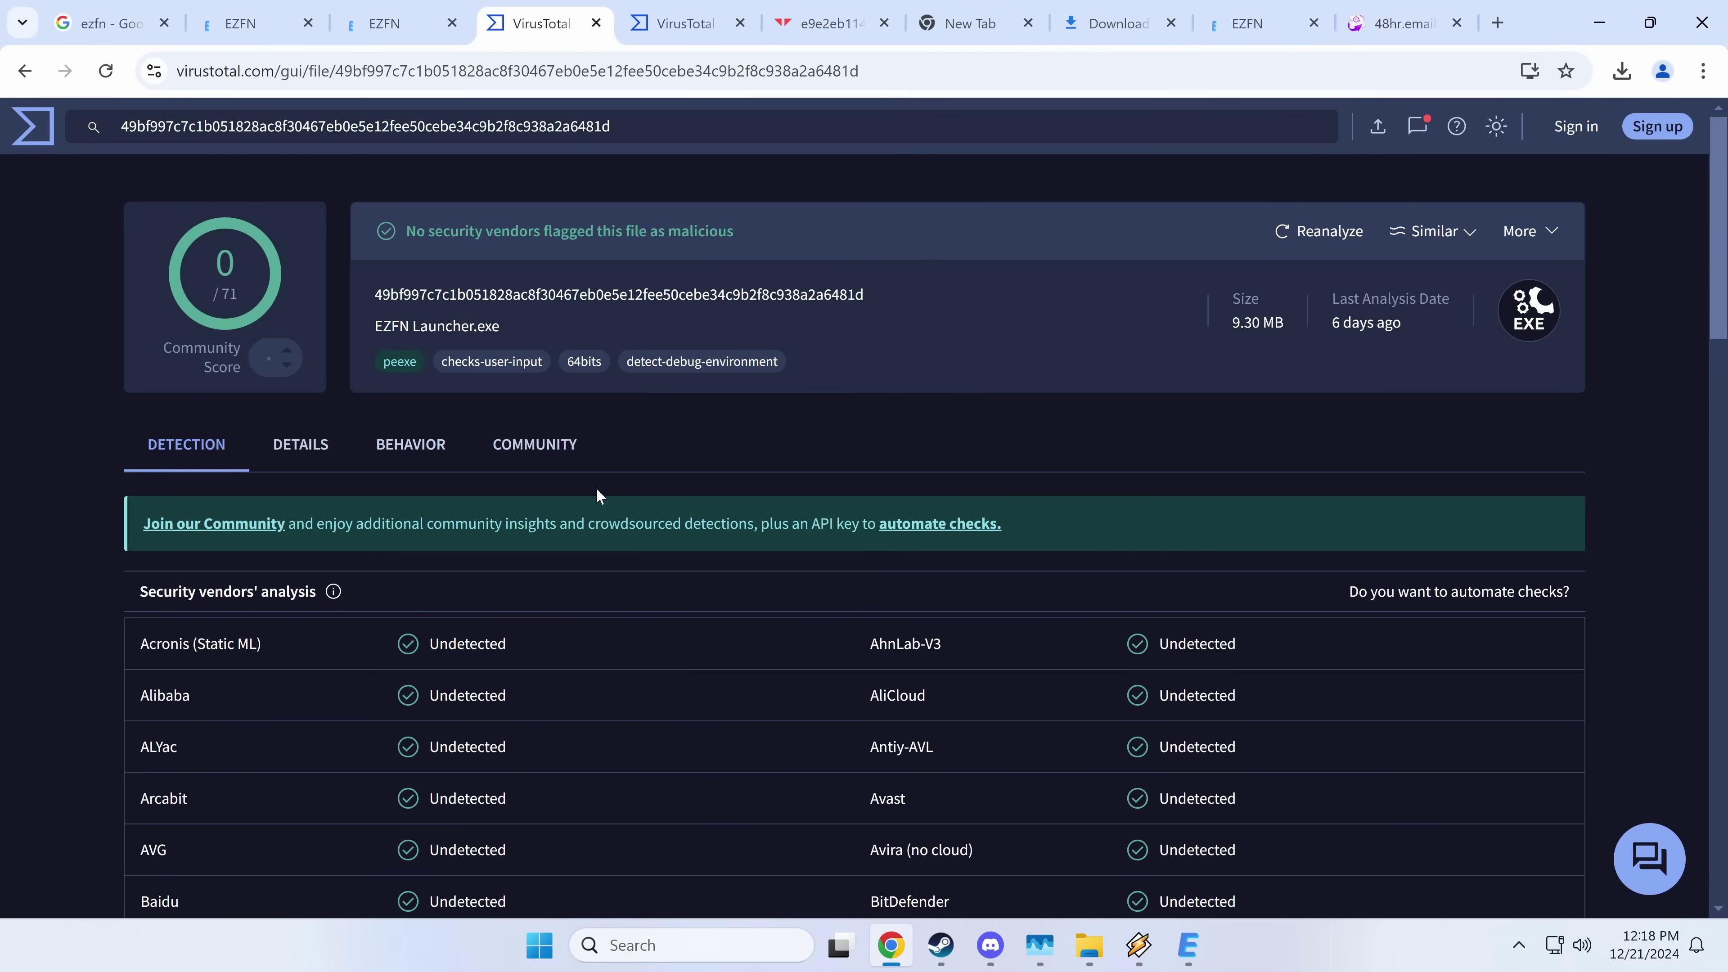
pyautogui.hotkey('alt', 'Tab')
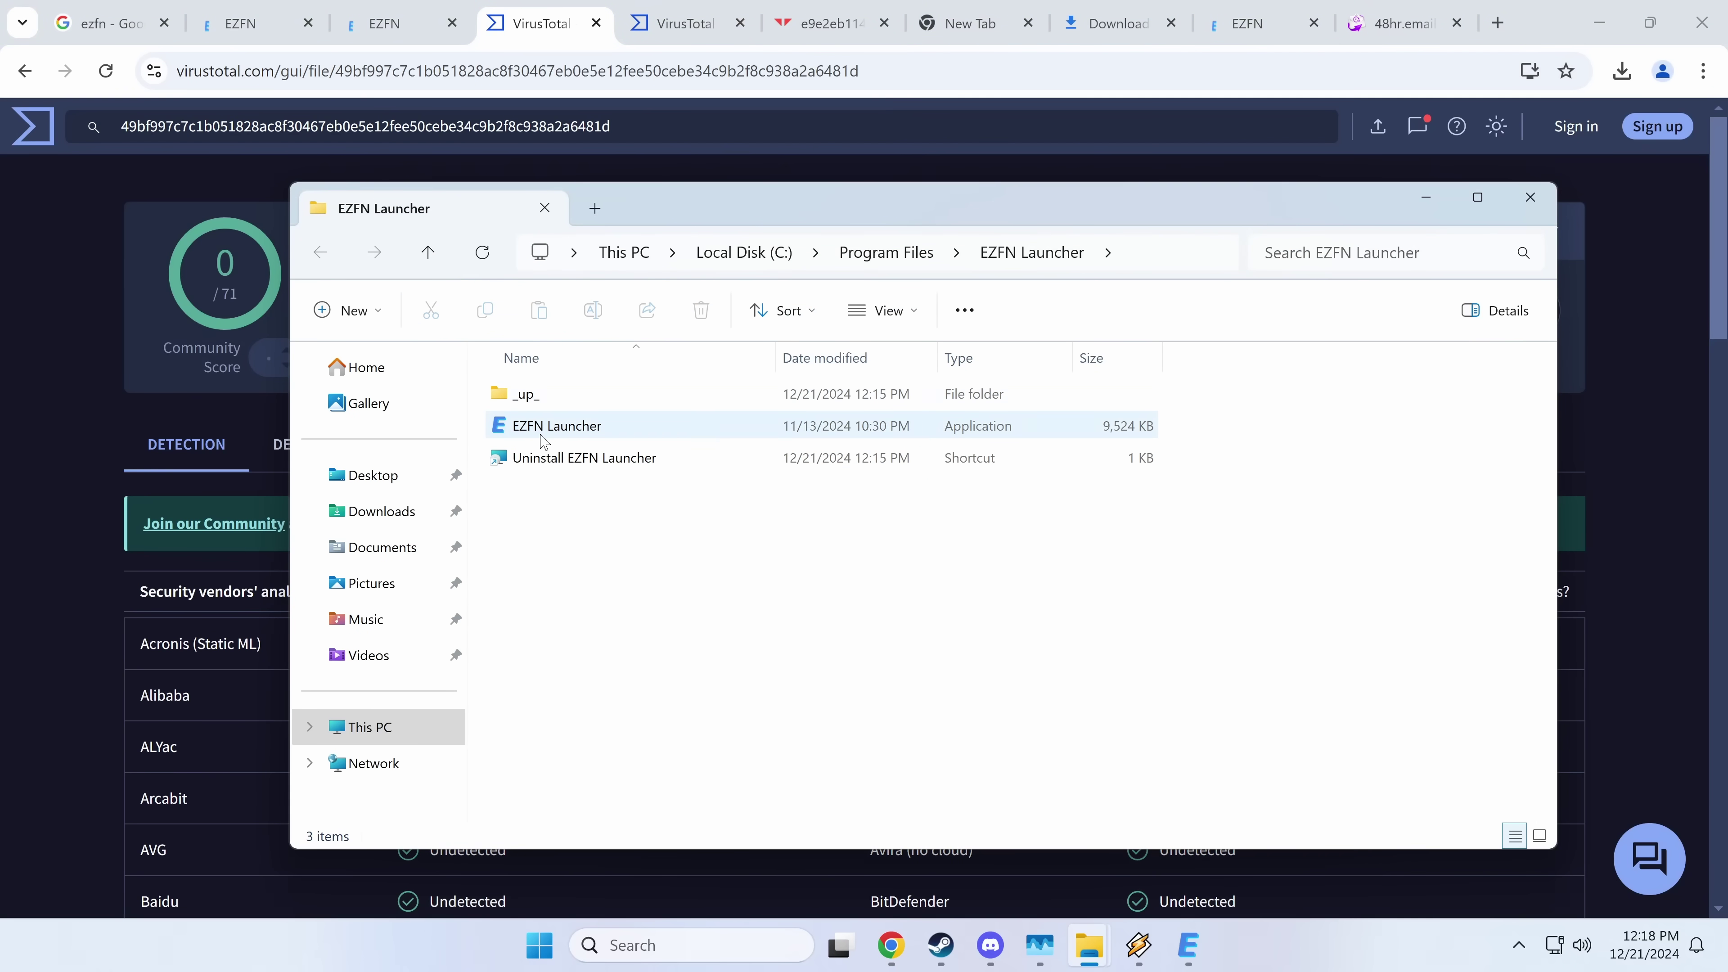
pyautogui.rightClick(570, 427)
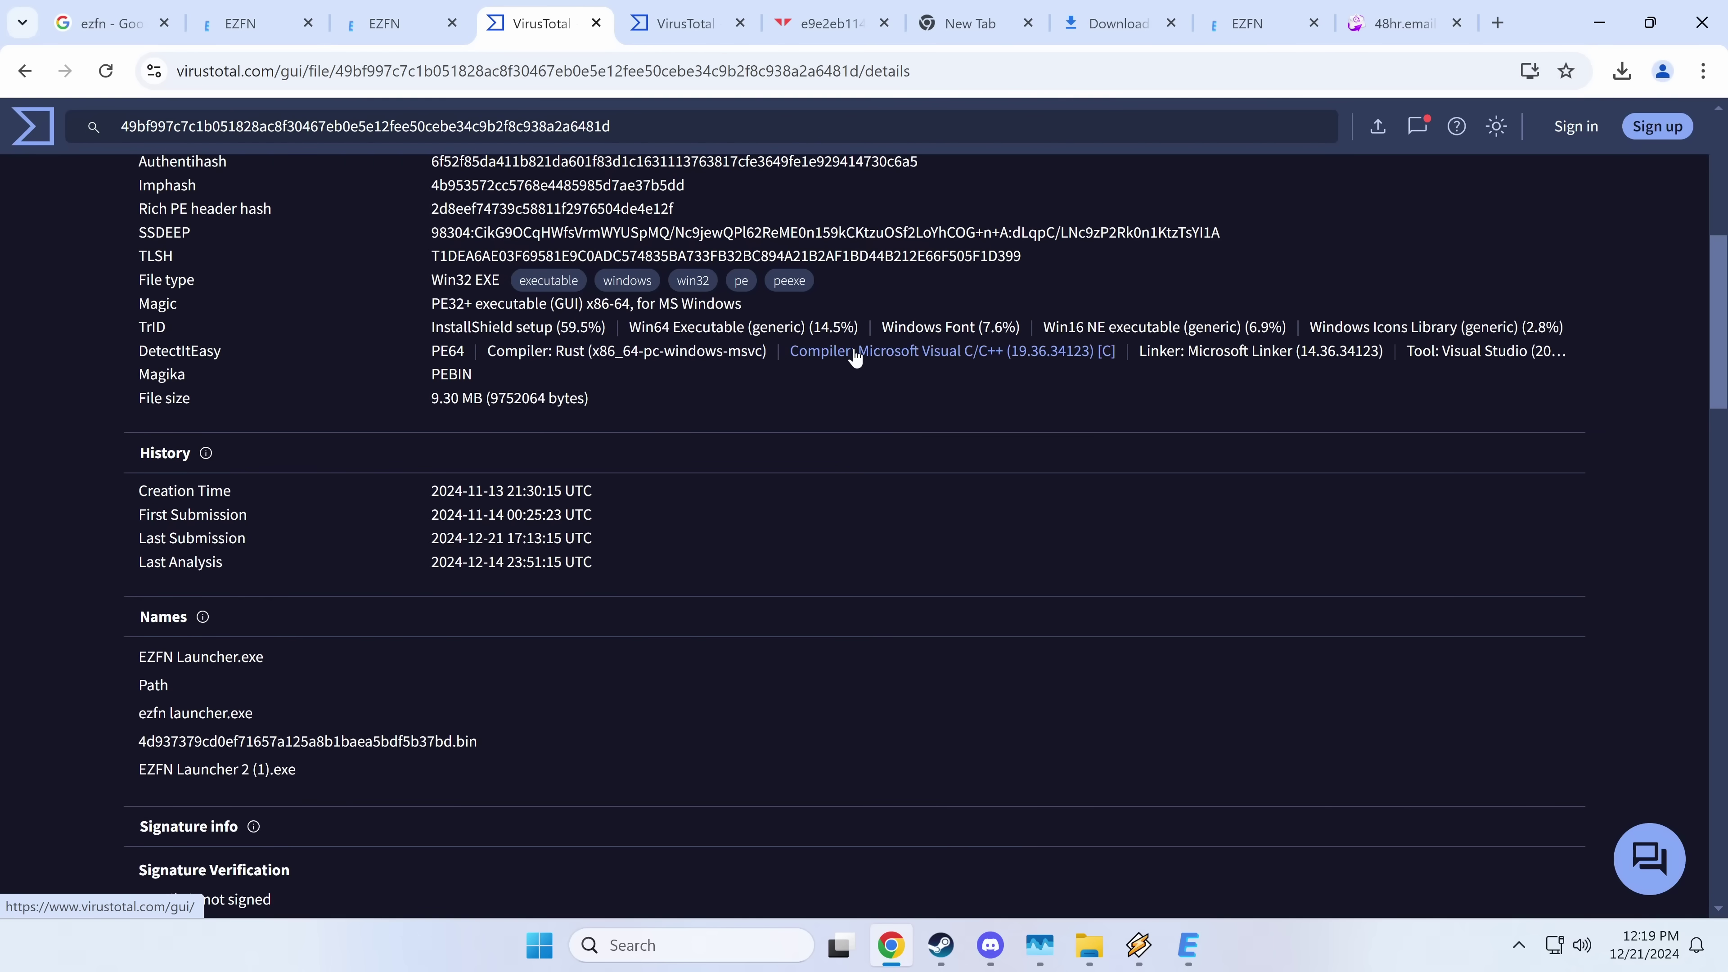
pyautogui.scroll(5, 823, 382)
pyautogui.scroll(3, 823, 381)
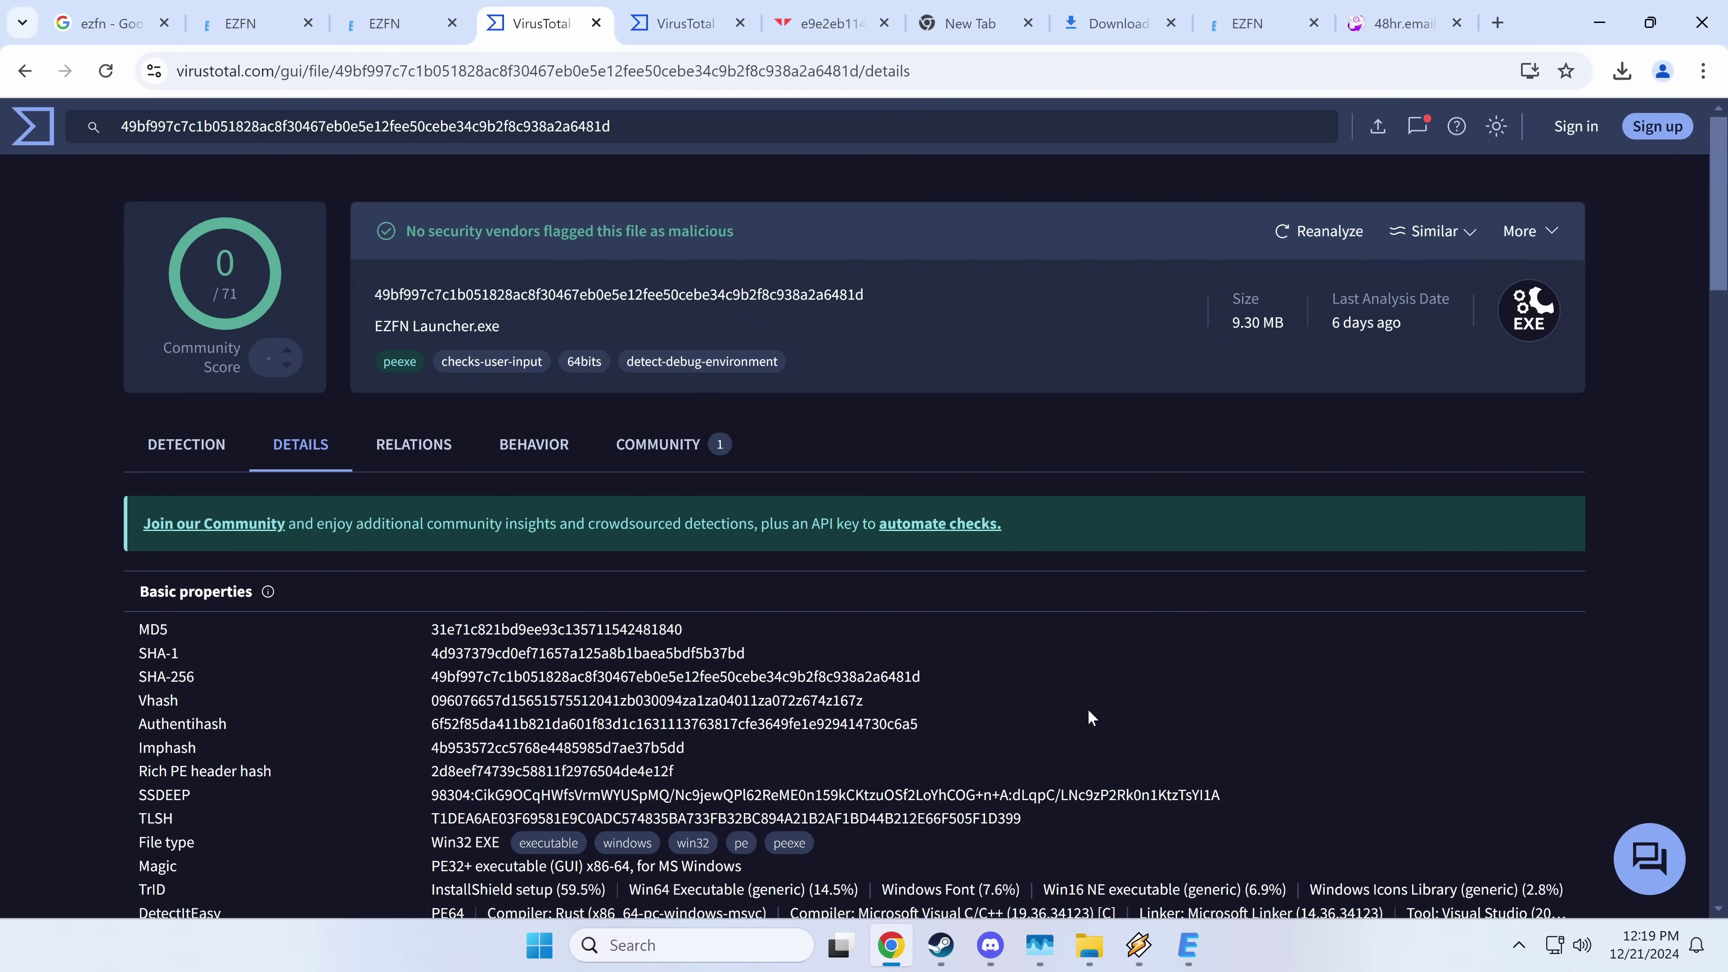
pyautogui.click(1188, 945)
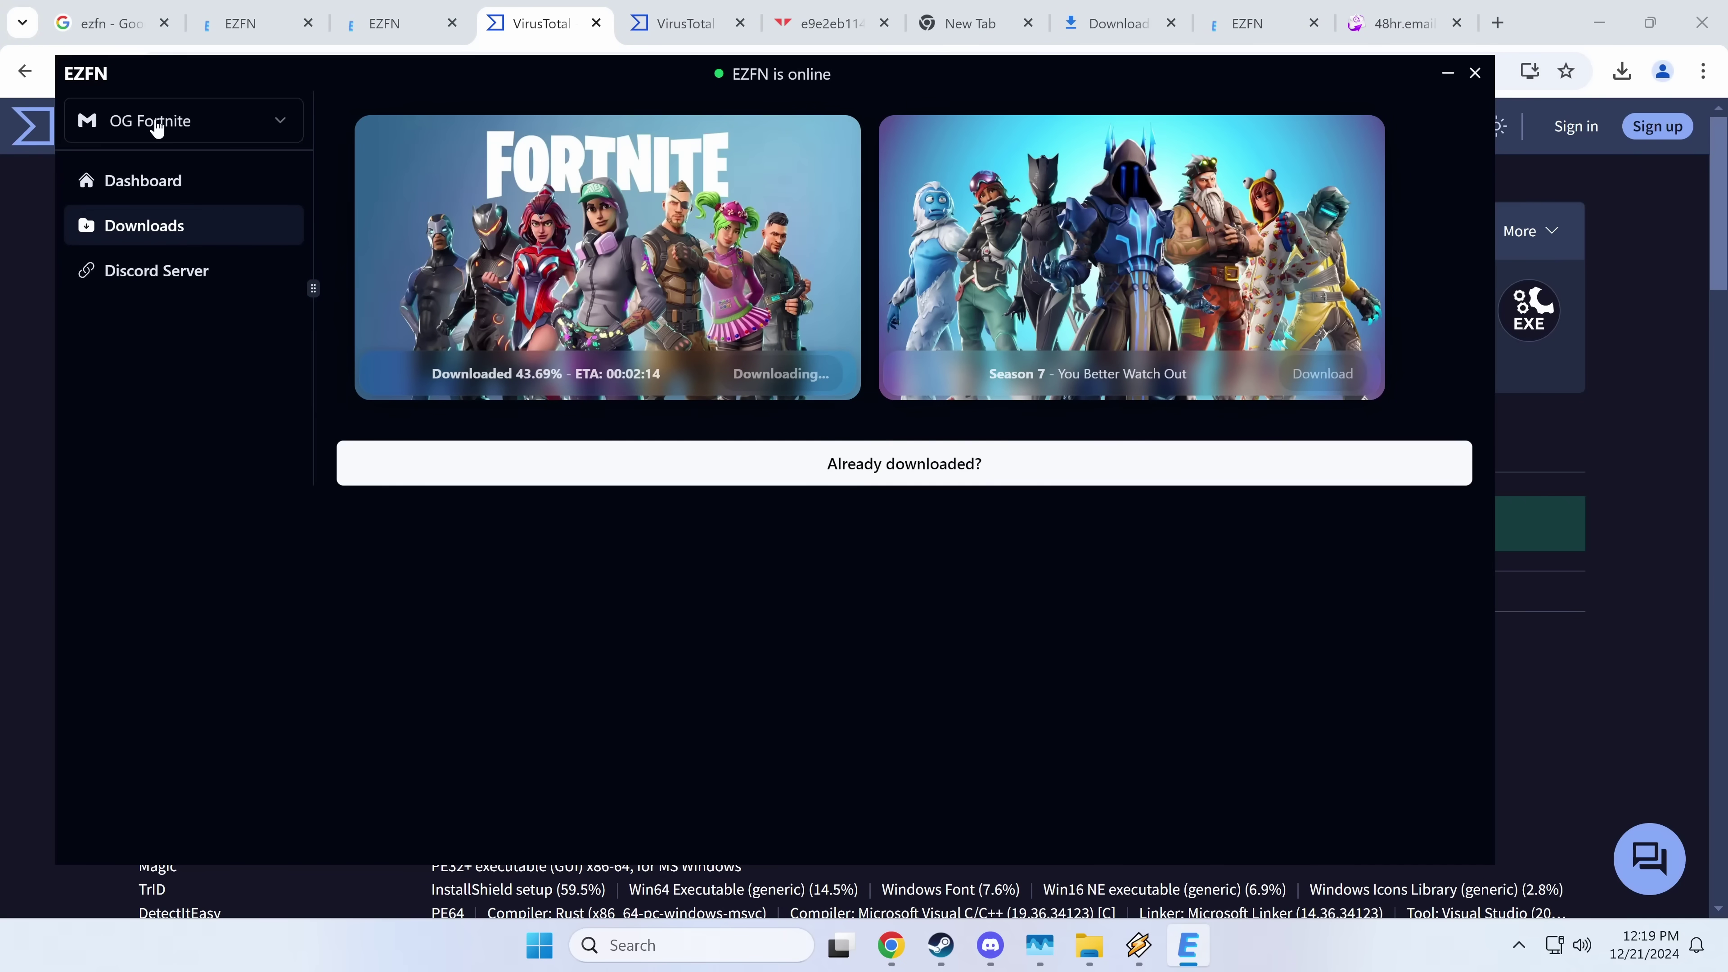
pyautogui.click(156, 192)
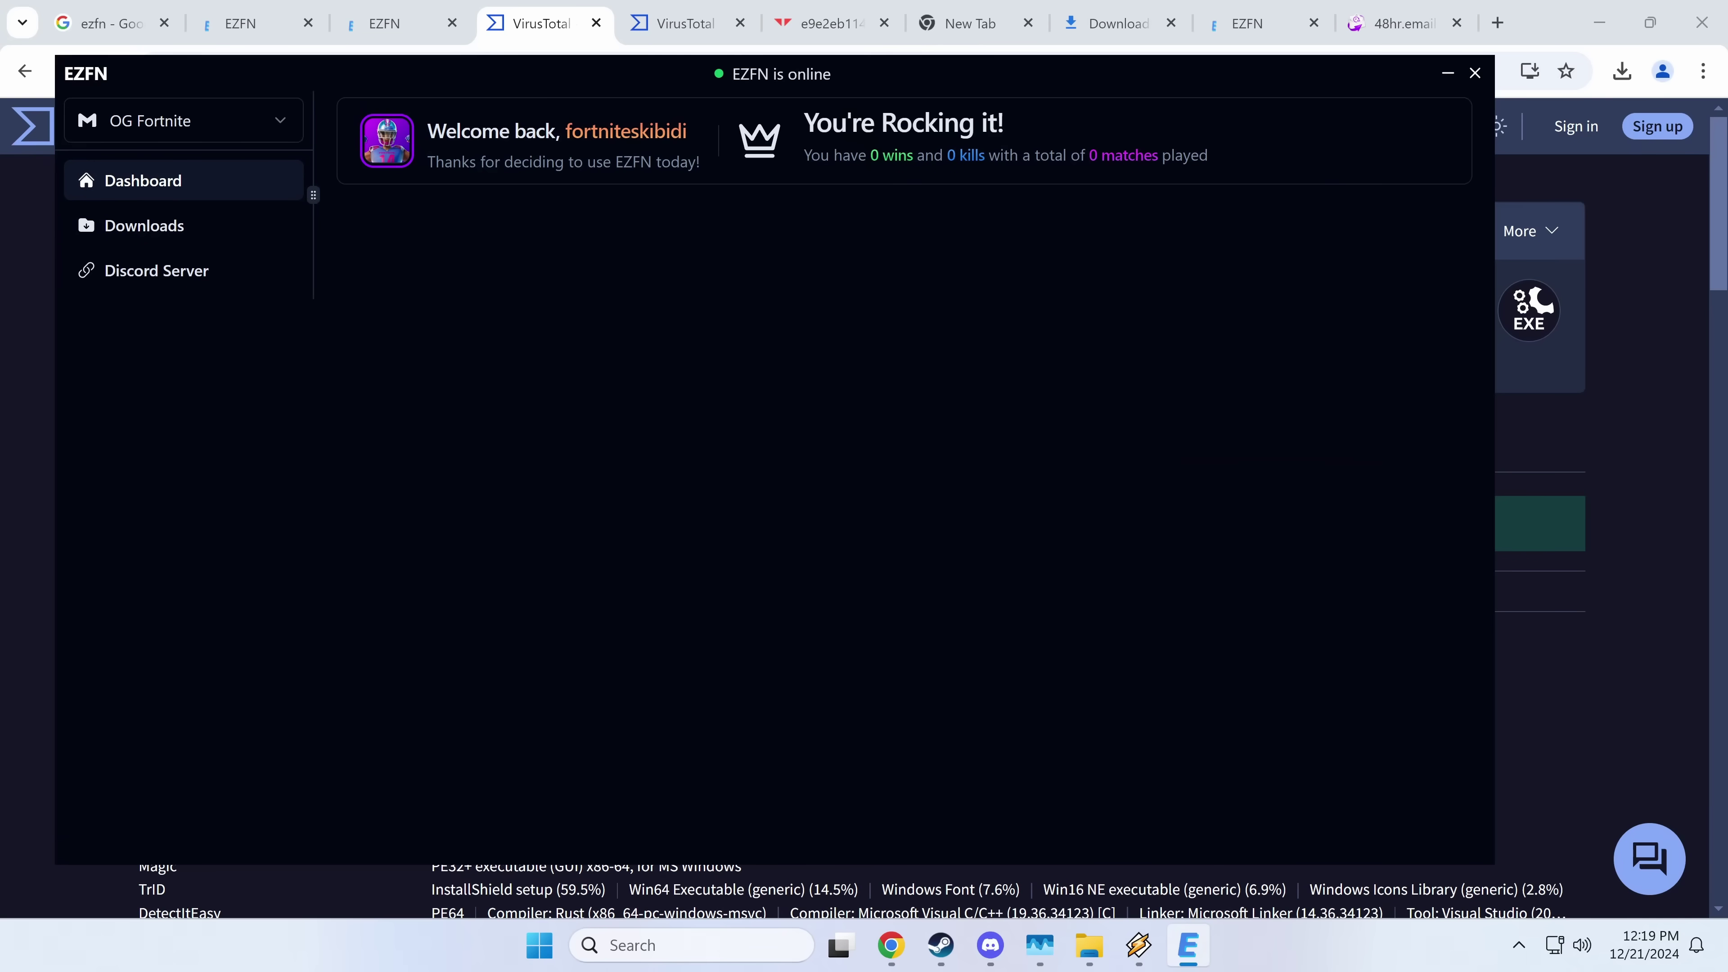
pyautogui.moveTo(398, 174); pyautogui.dragTo(526, 137)
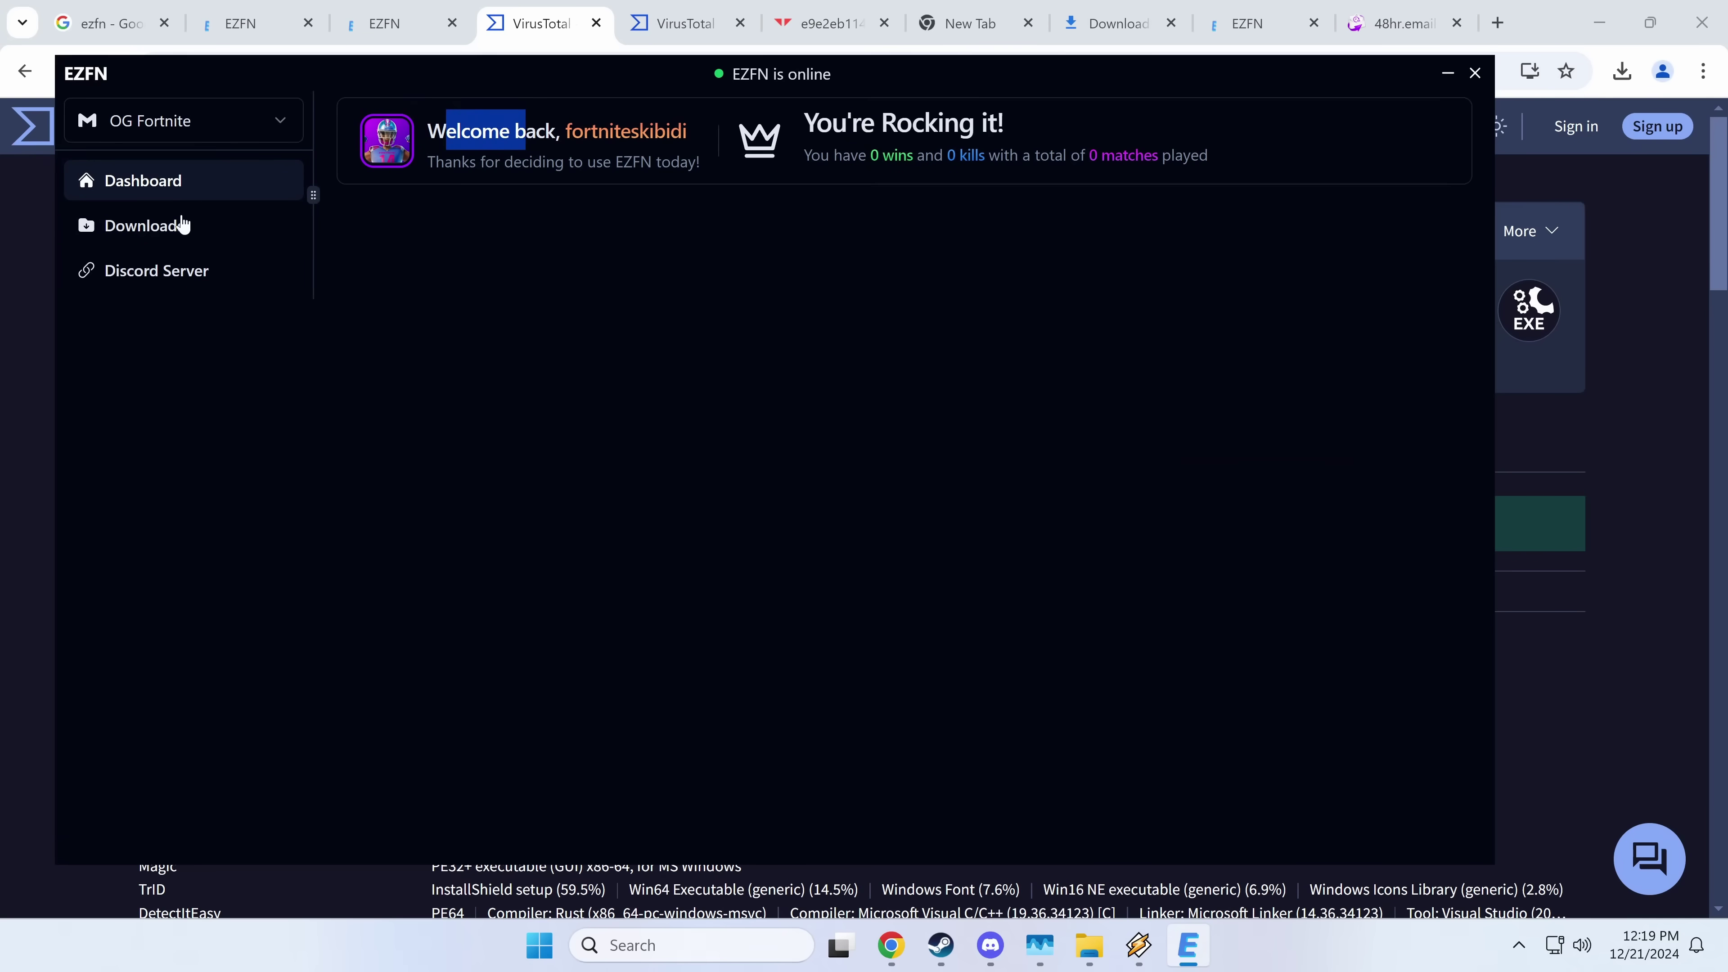
pyautogui.click(169, 227)
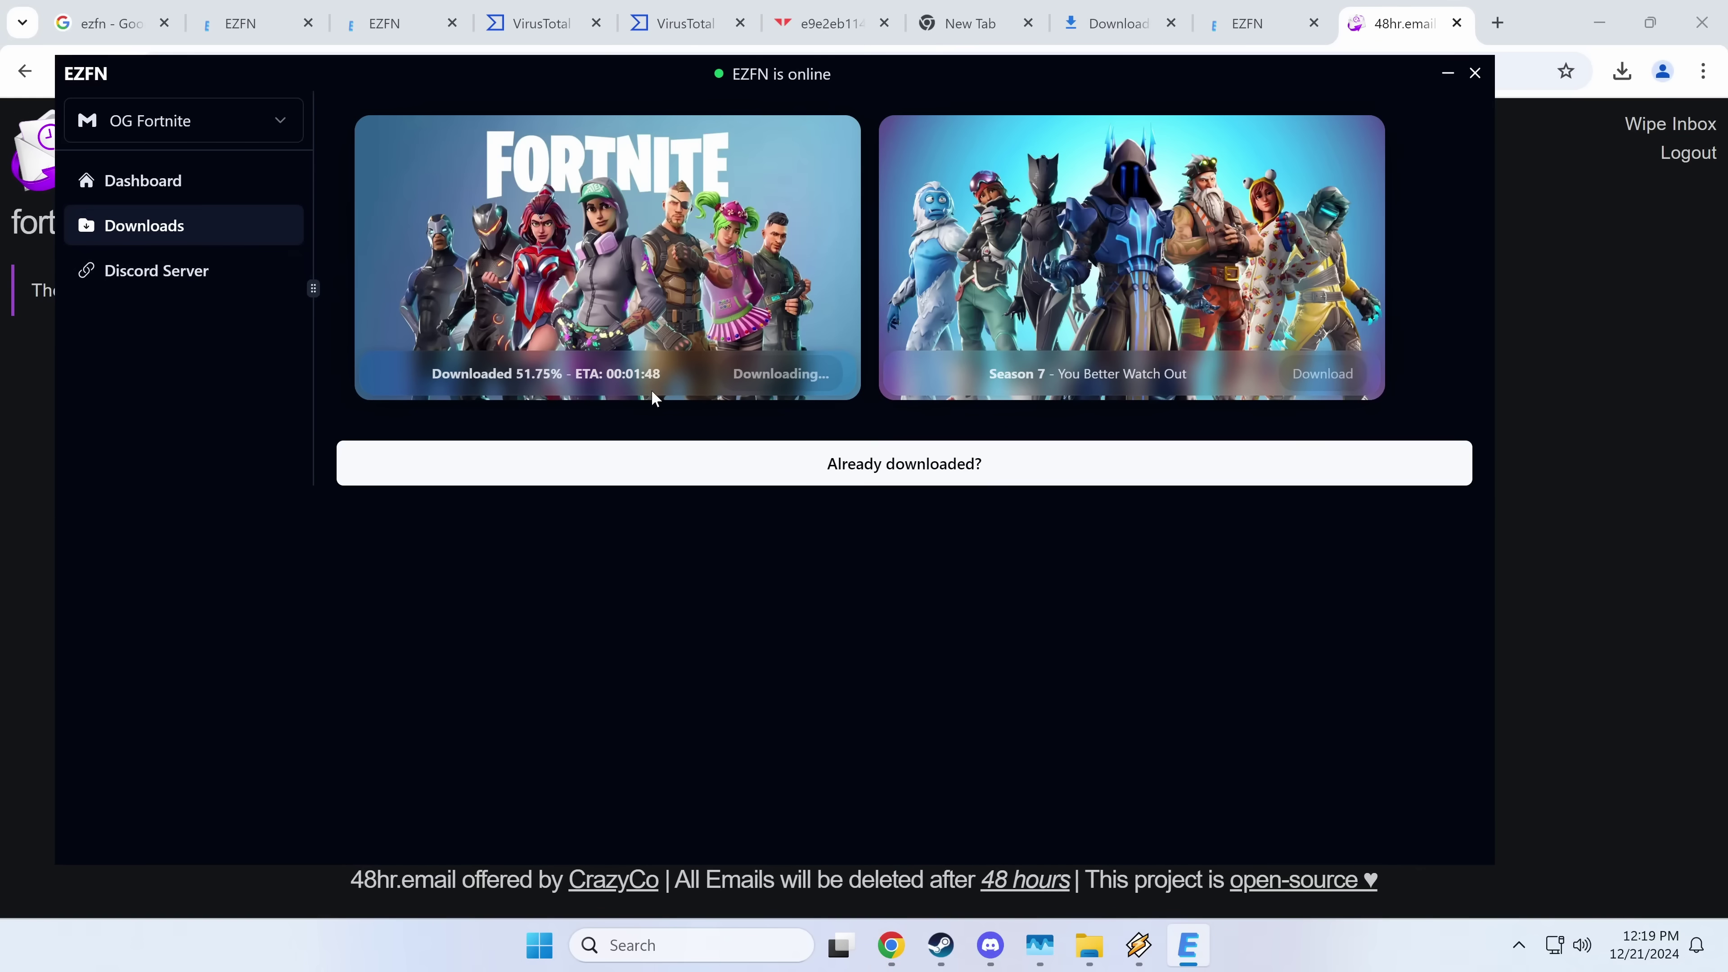
pyautogui.moveTo(658, 389); pyautogui.dragTo(619, 385)
pyautogui.click(621, 390)
# Open EZInstaller.exe's file location from Task Manager
pyautogui.rightClick(1283, 947)
pyautogui.click(1355, 858)
pyautogui.click(180, 462)
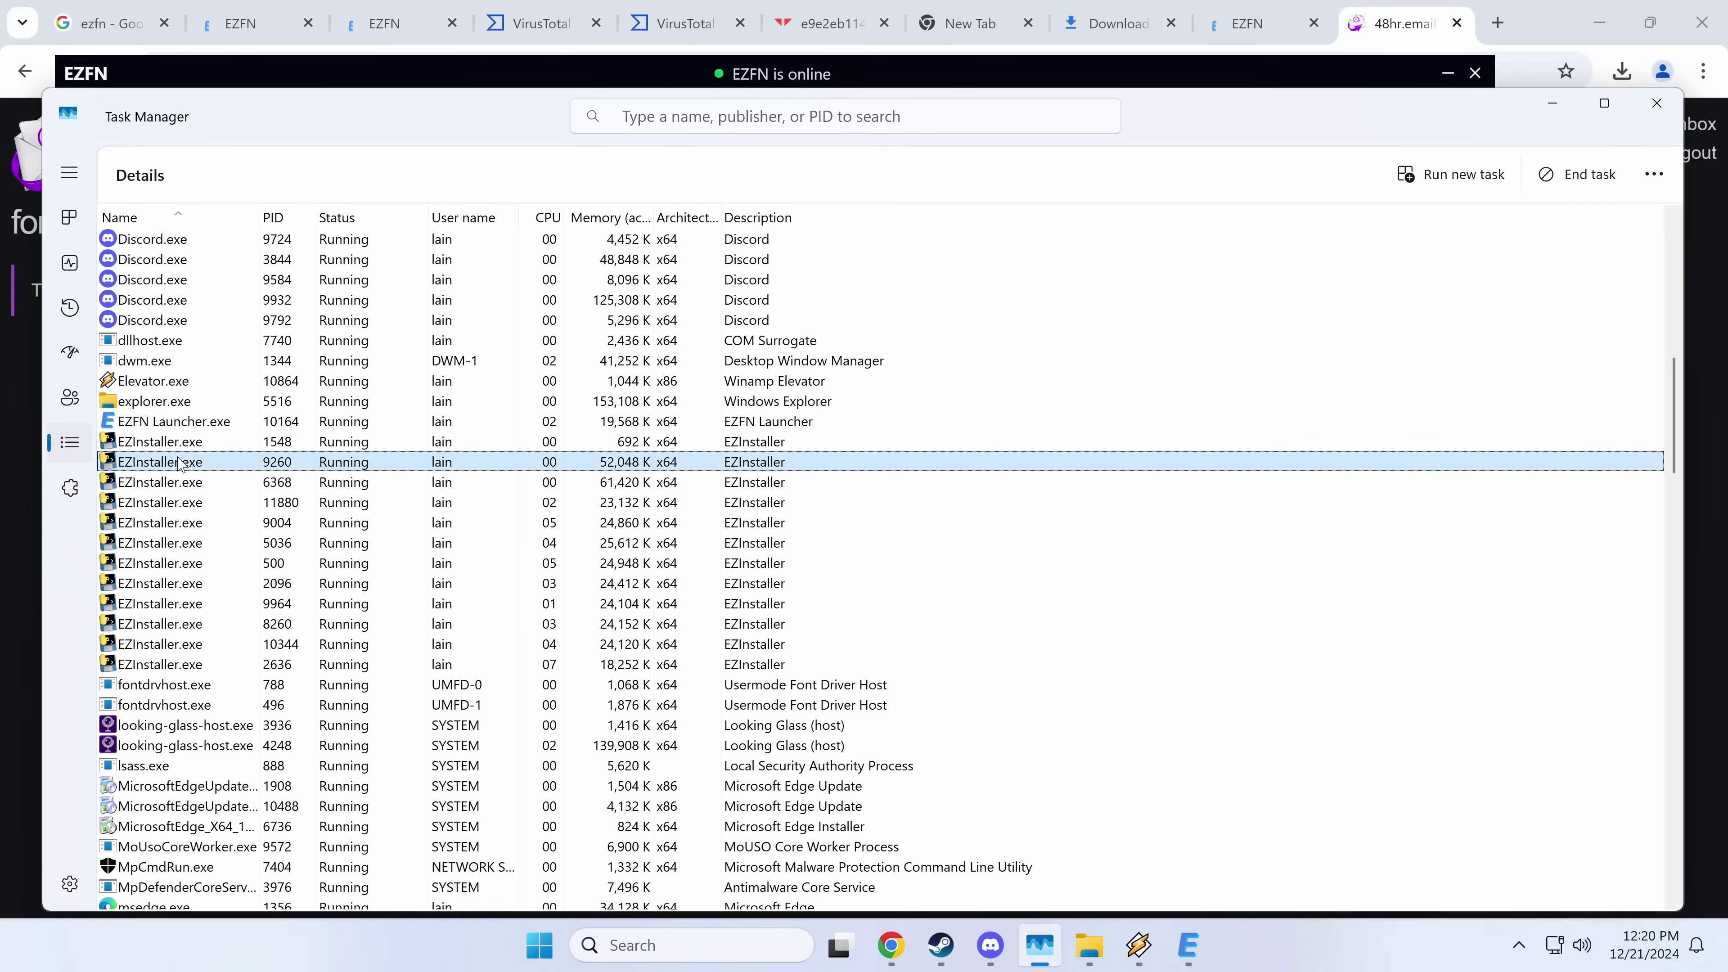
pyautogui.rightClick(180, 463)
pyautogui.click(258, 724)
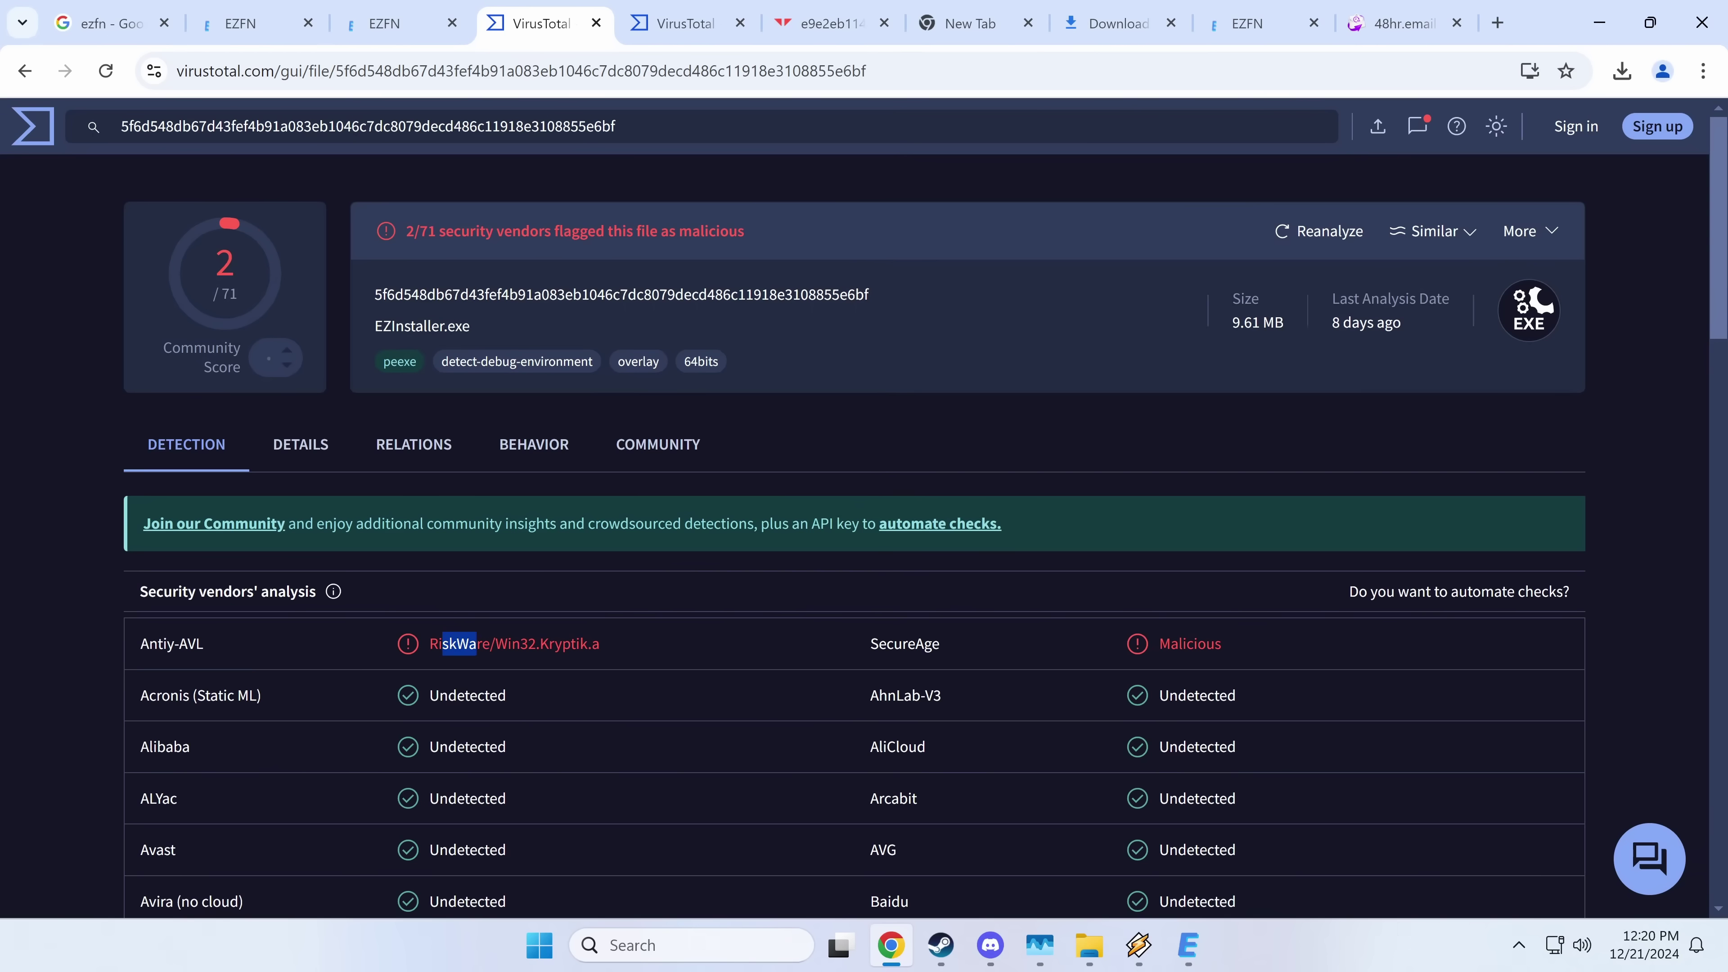
# Inspect the SecureAge RiskWare/Win32.Kryptik.a Malicious detection and the file's detailed properties
pyautogui.moveTo(476, 643); pyautogui.dragTo(1224, 646)
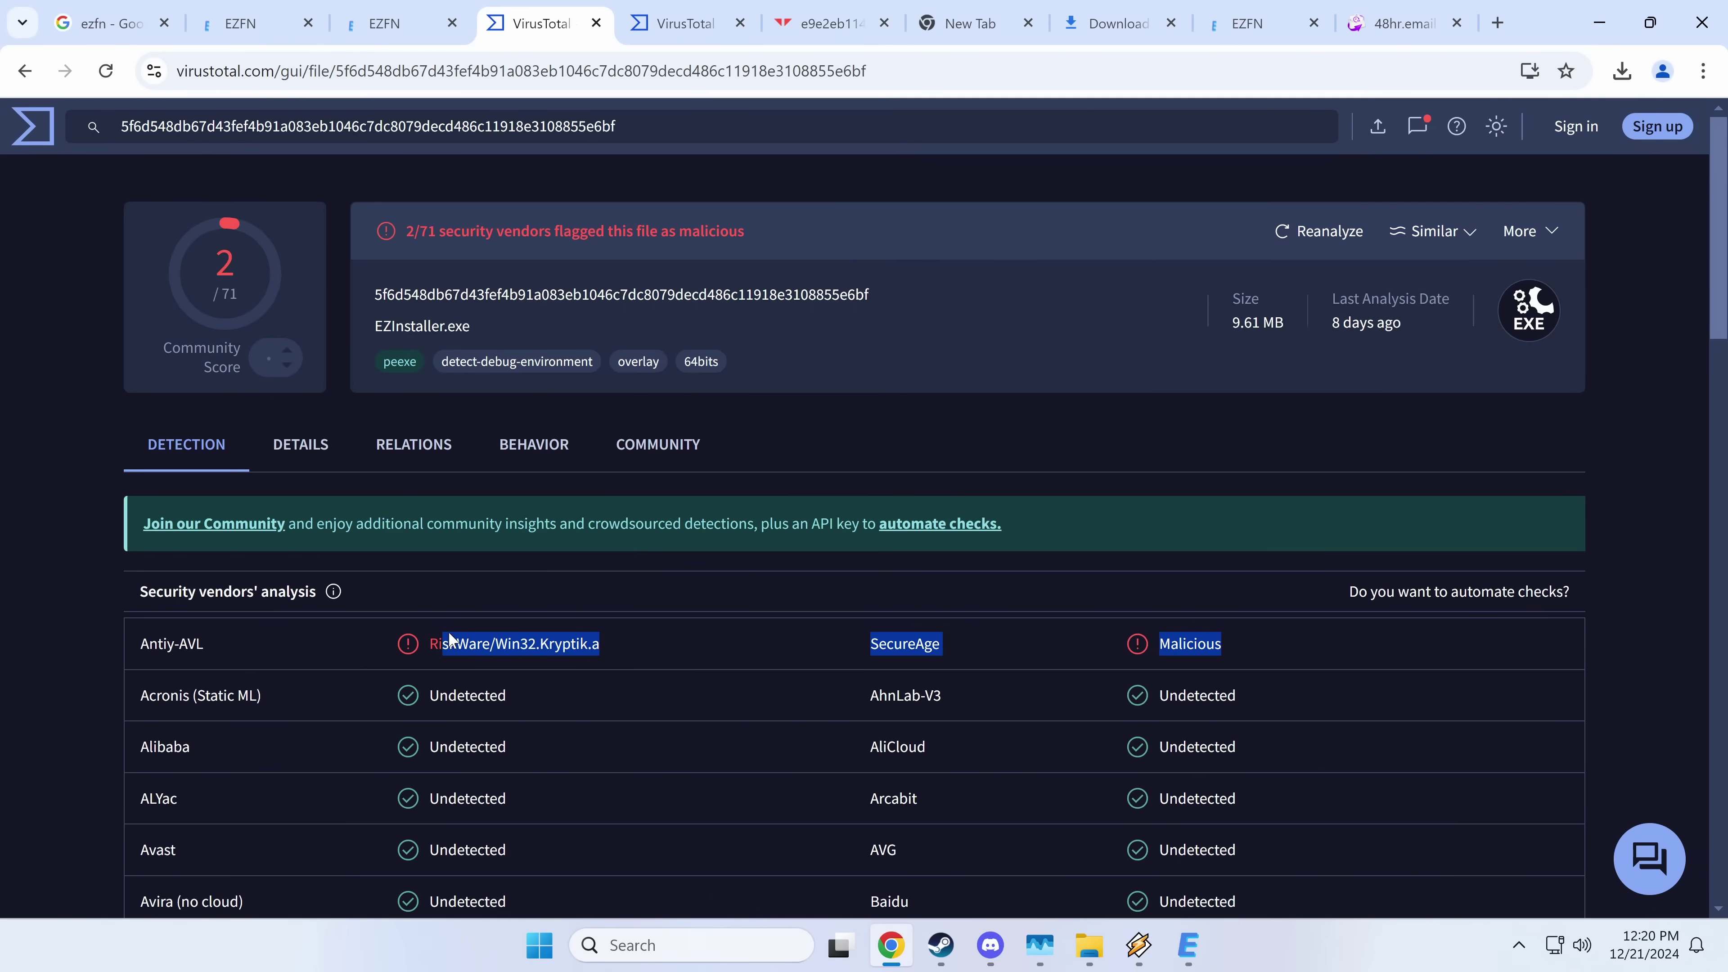
pyautogui.click(439, 661)
pyautogui.moveTo(619, 620); pyautogui.dragTo(424, 656)
pyautogui.doubleClick(905, 643)
pyautogui.moveTo(1225, 643); pyautogui.dragTo(1097, 664)
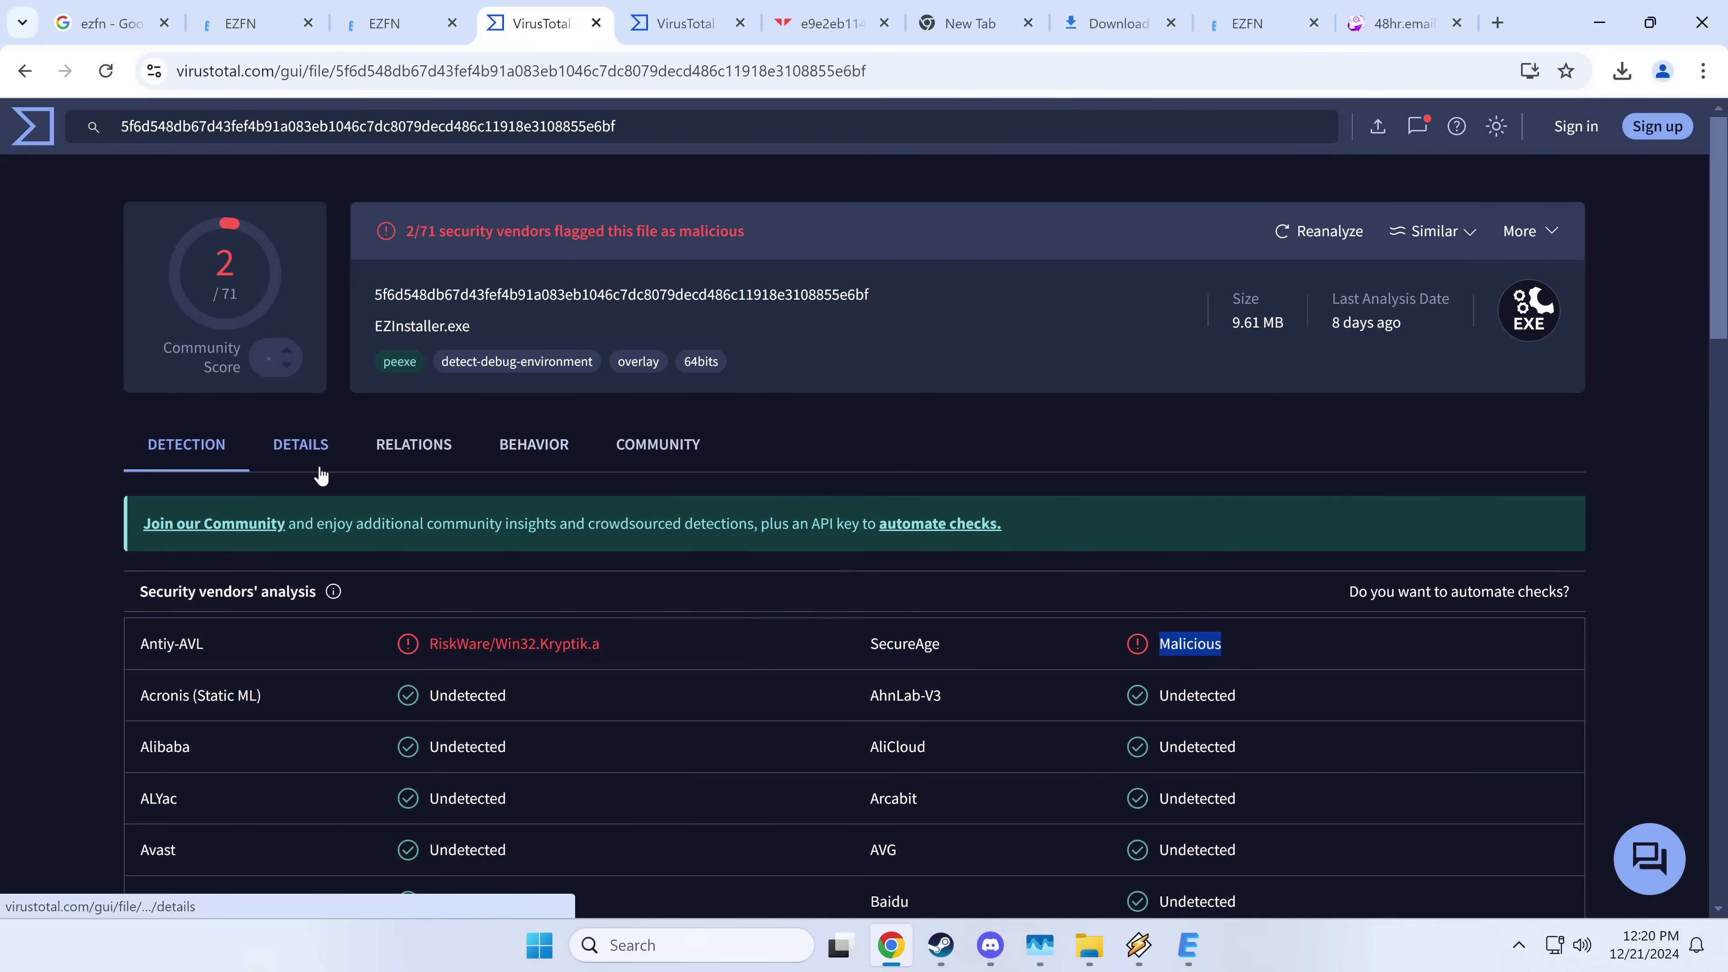
pyautogui.click(275, 456)
pyautogui.scroll(-4, 272, 470)
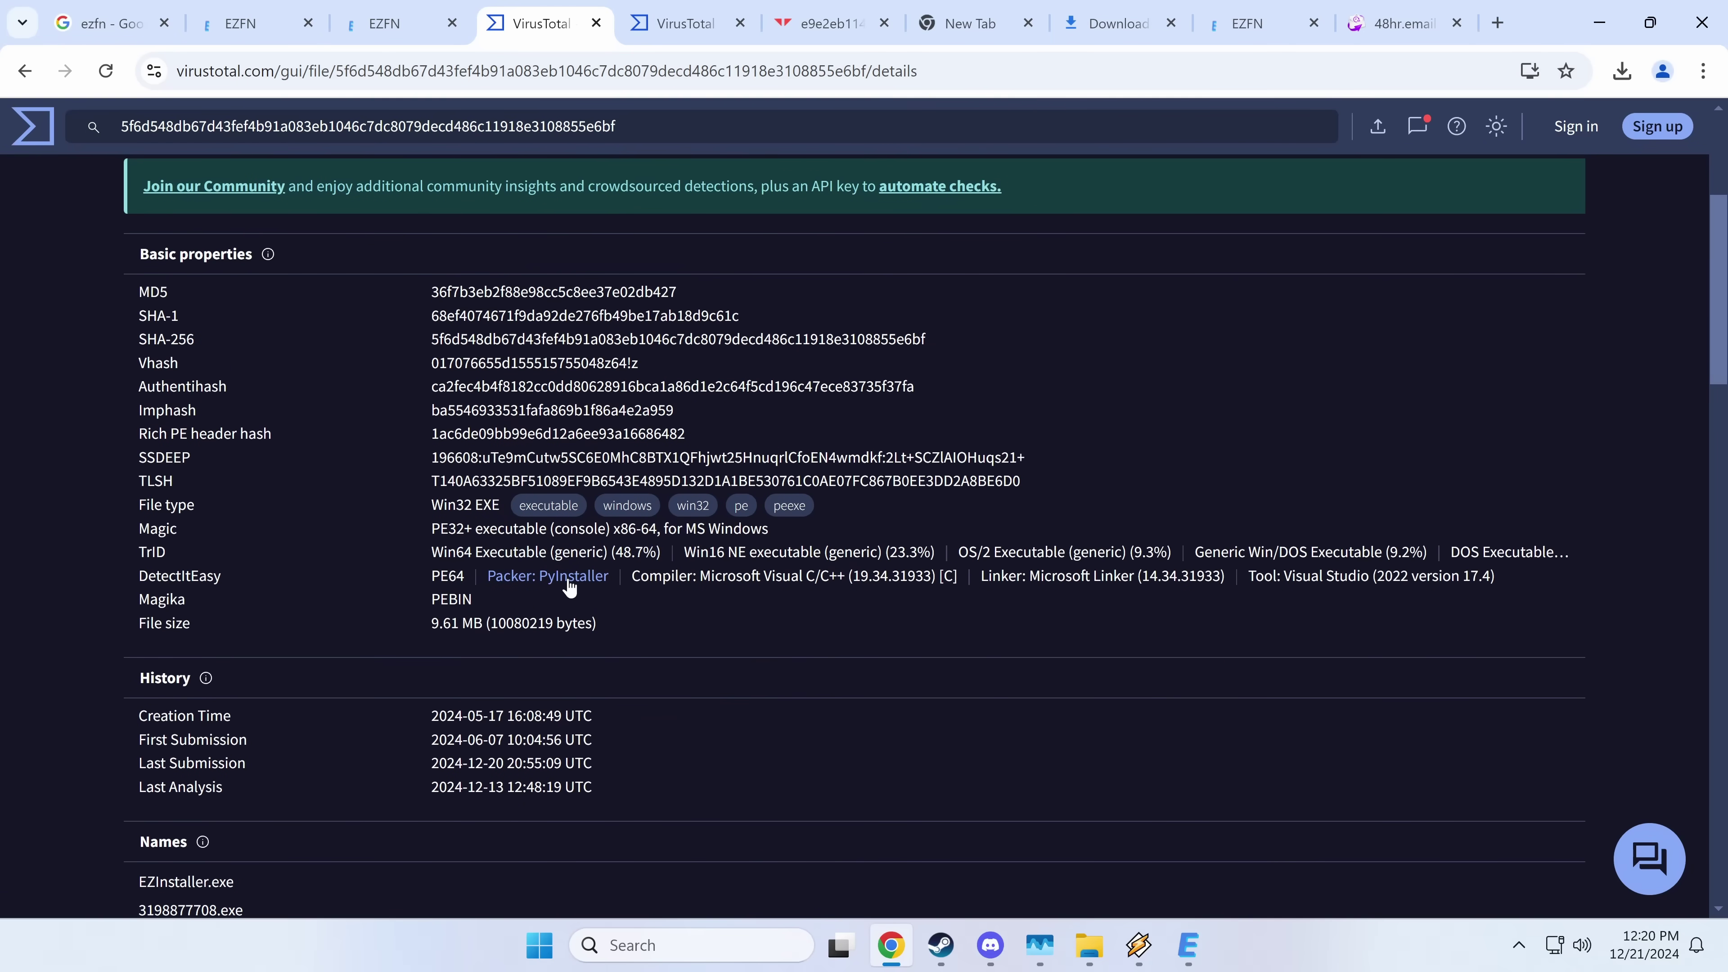
pyautogui.scroll(-1, 1086, 623)
pyautogui.scroll(2, 1087, 623)
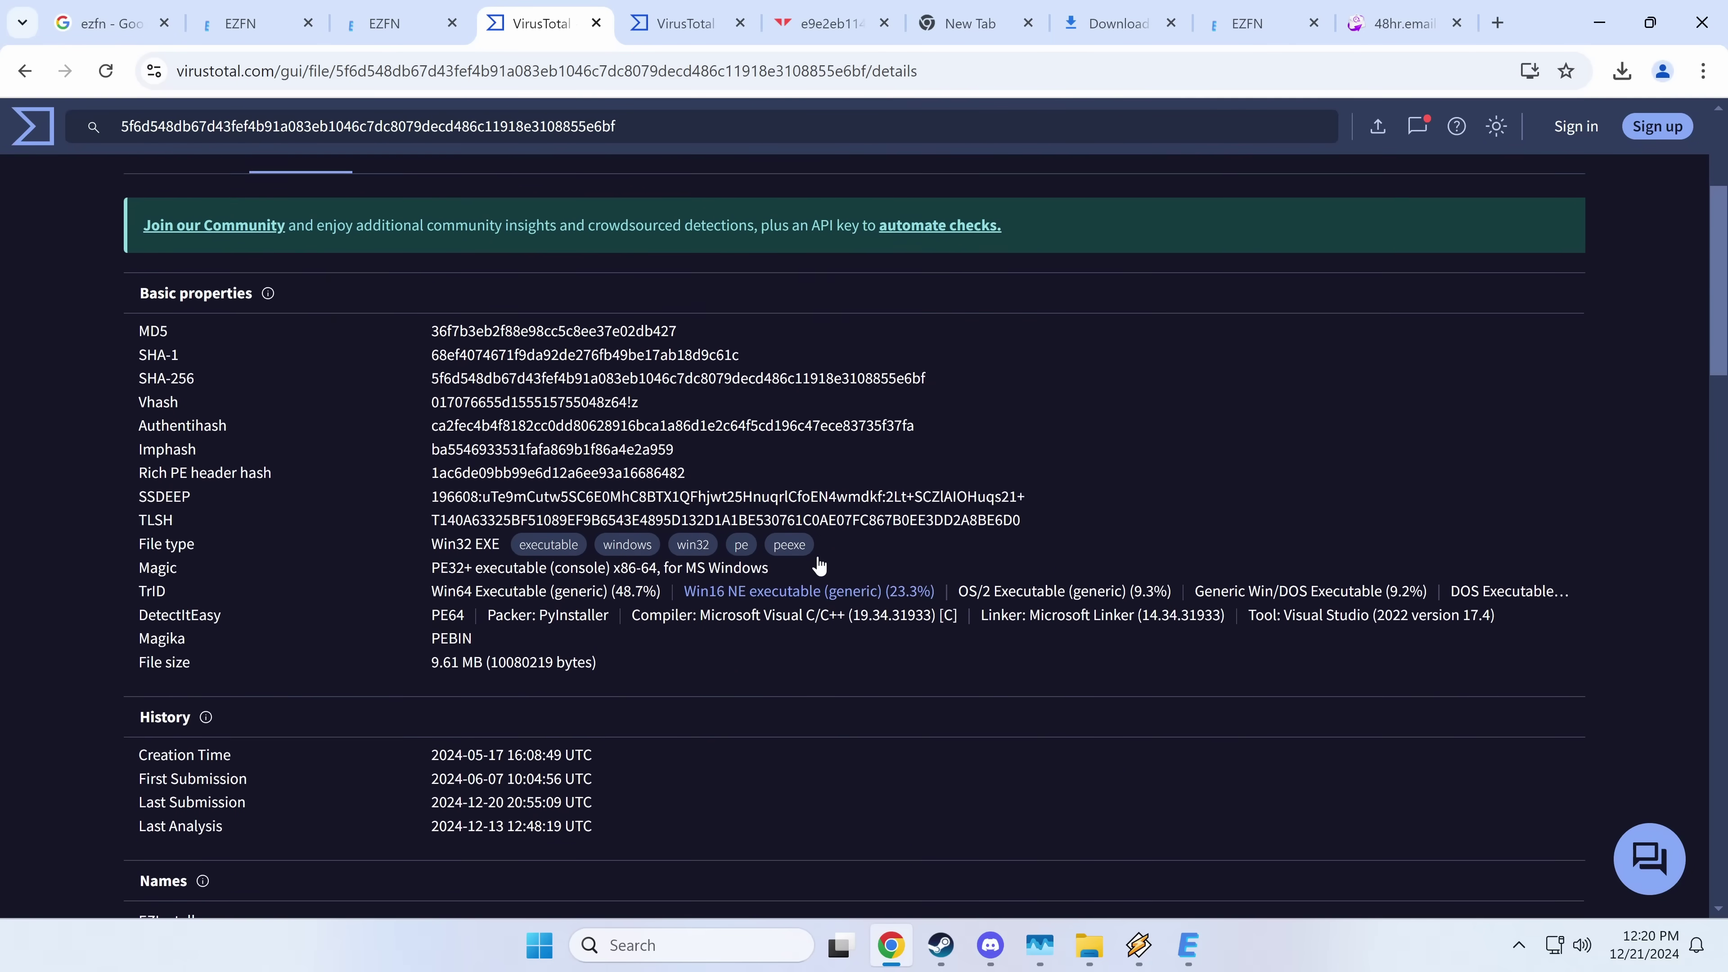
# Go back to Downloads, select EZInstaller, and return to the VirusTotal details page
pyautogui.hotkey('alt', 'Tab')
pyautogui.rightClick(574, 430)
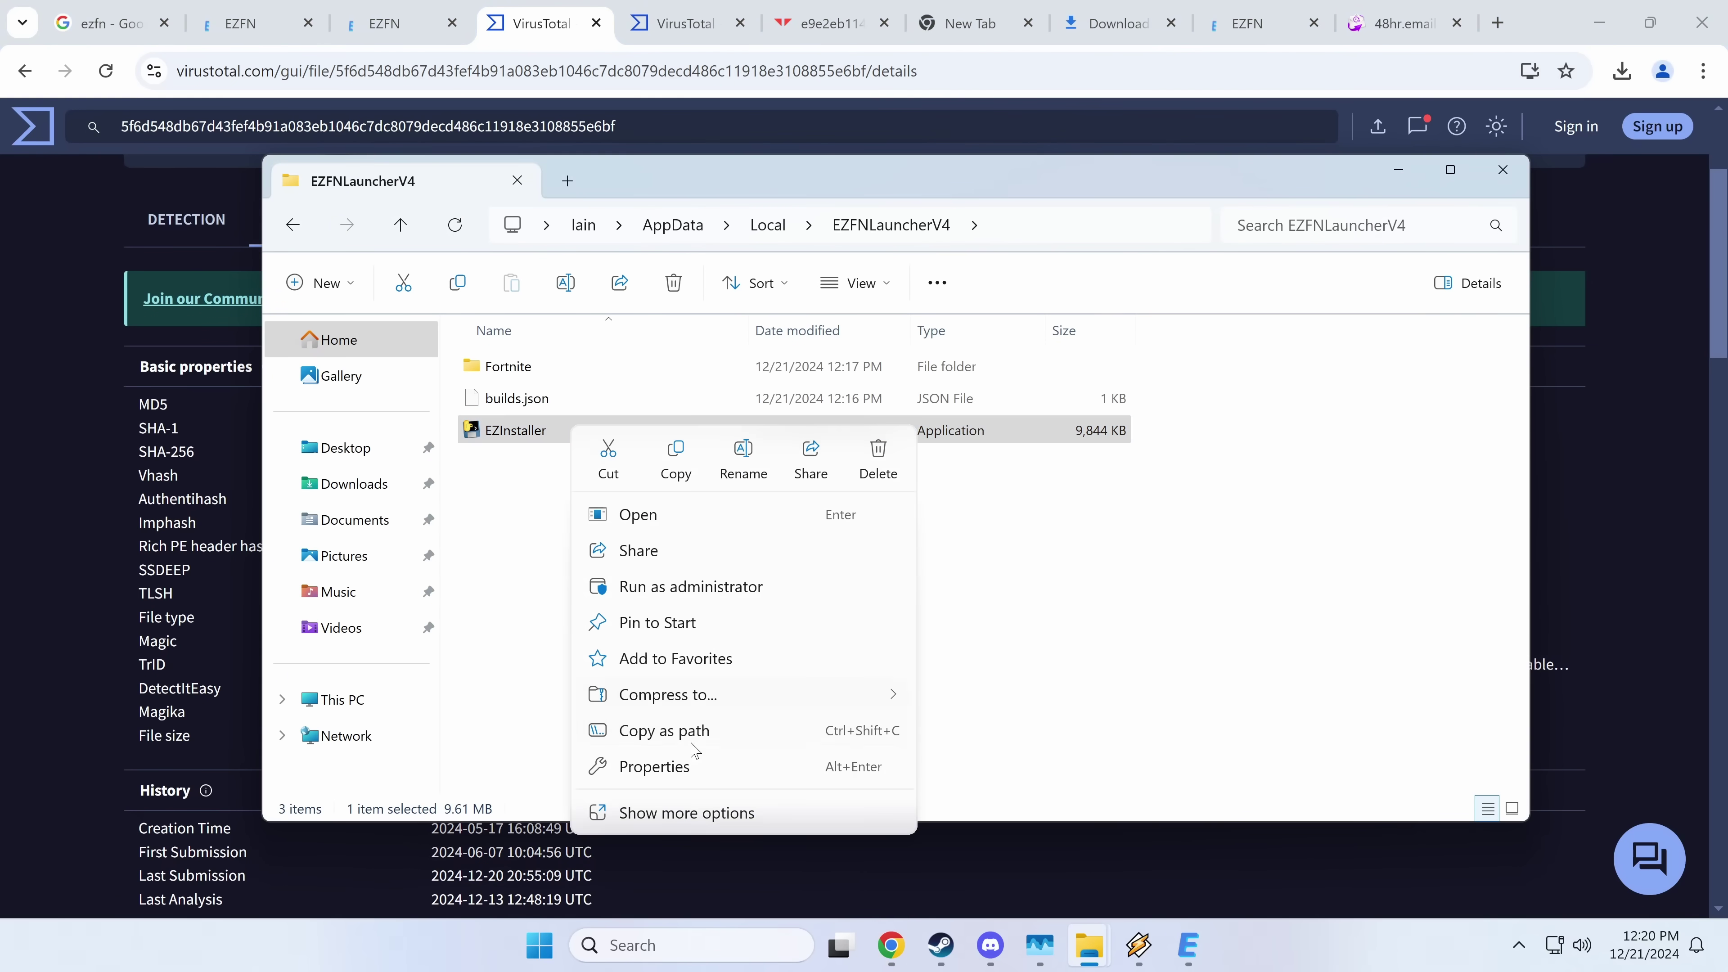
pyautogui.click(674, 816)
pyautogui.press('Escape')
pyautogui.hotkey('alt', 'Left')
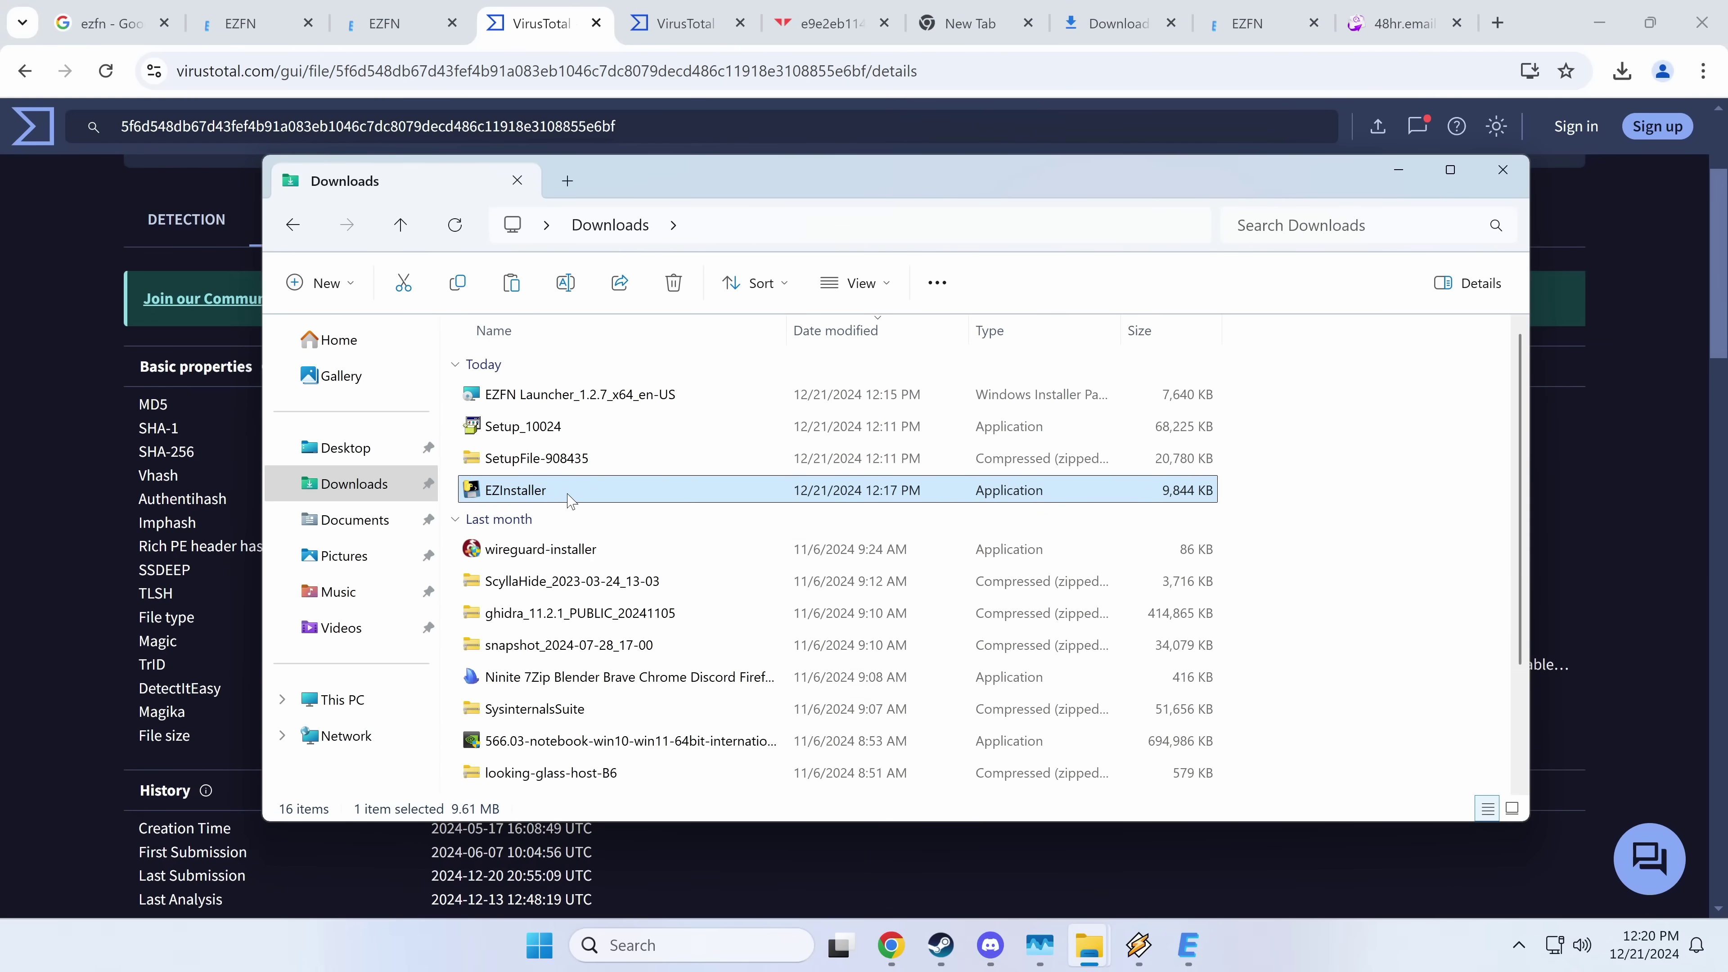
pyautogui.click(538, 490)
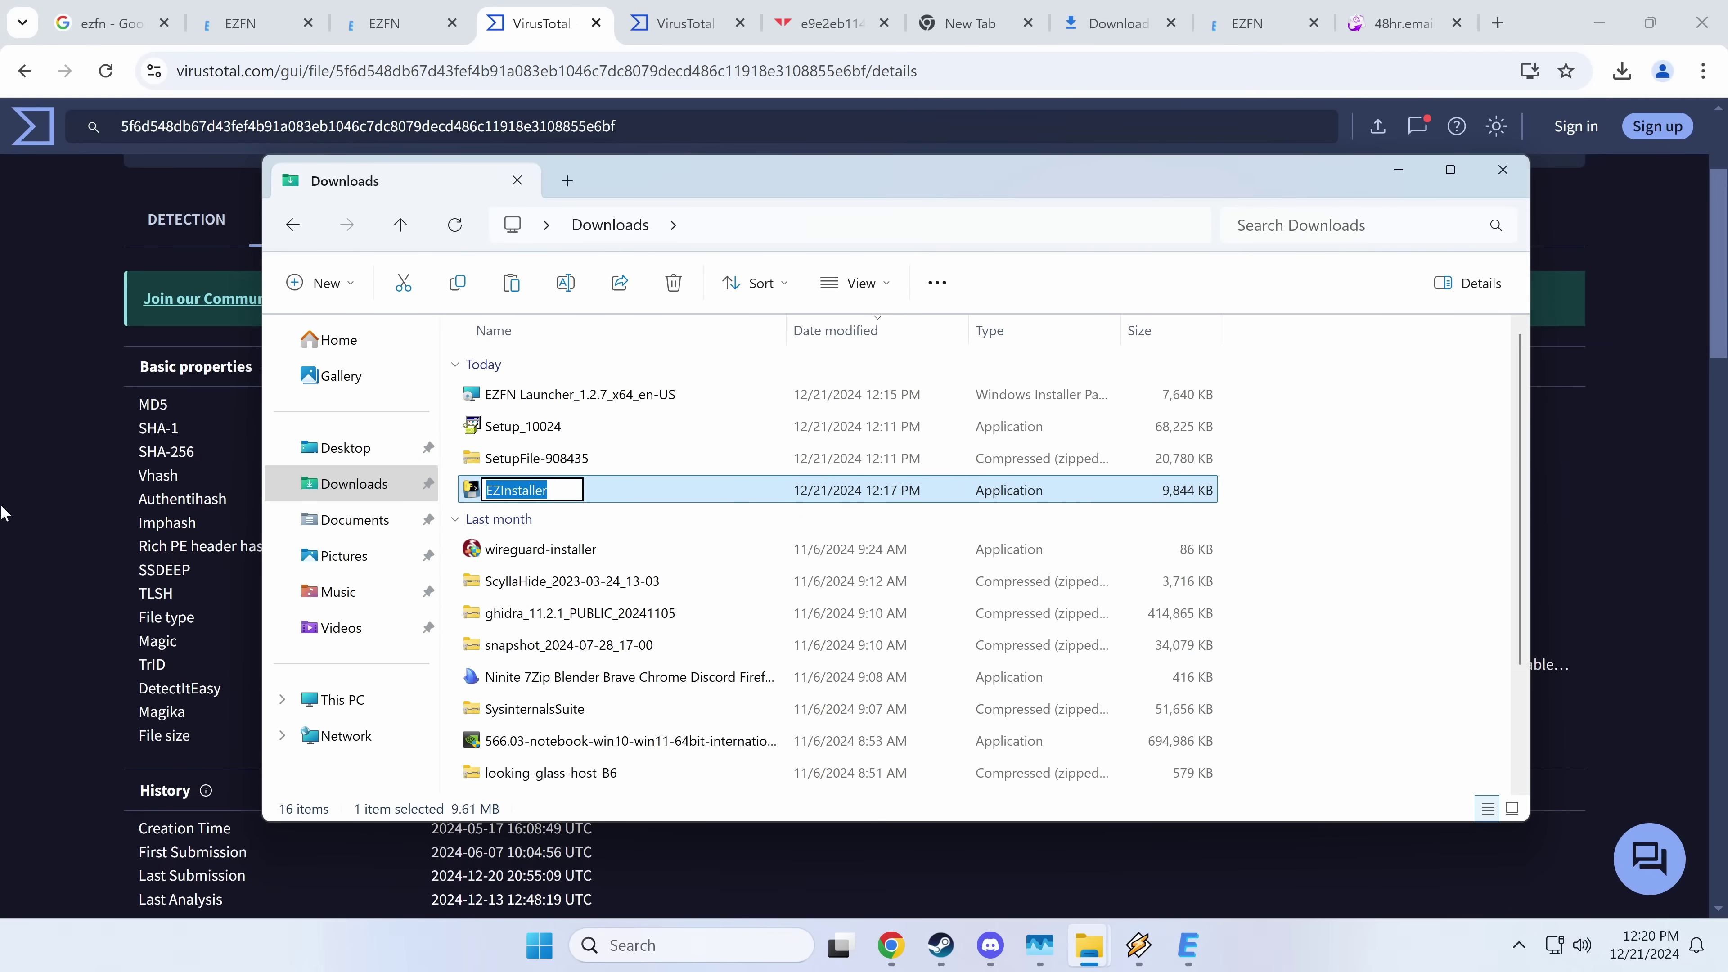
pyautogui.click(98, 569)
pyautogui.scroll(-7, 510, 584)
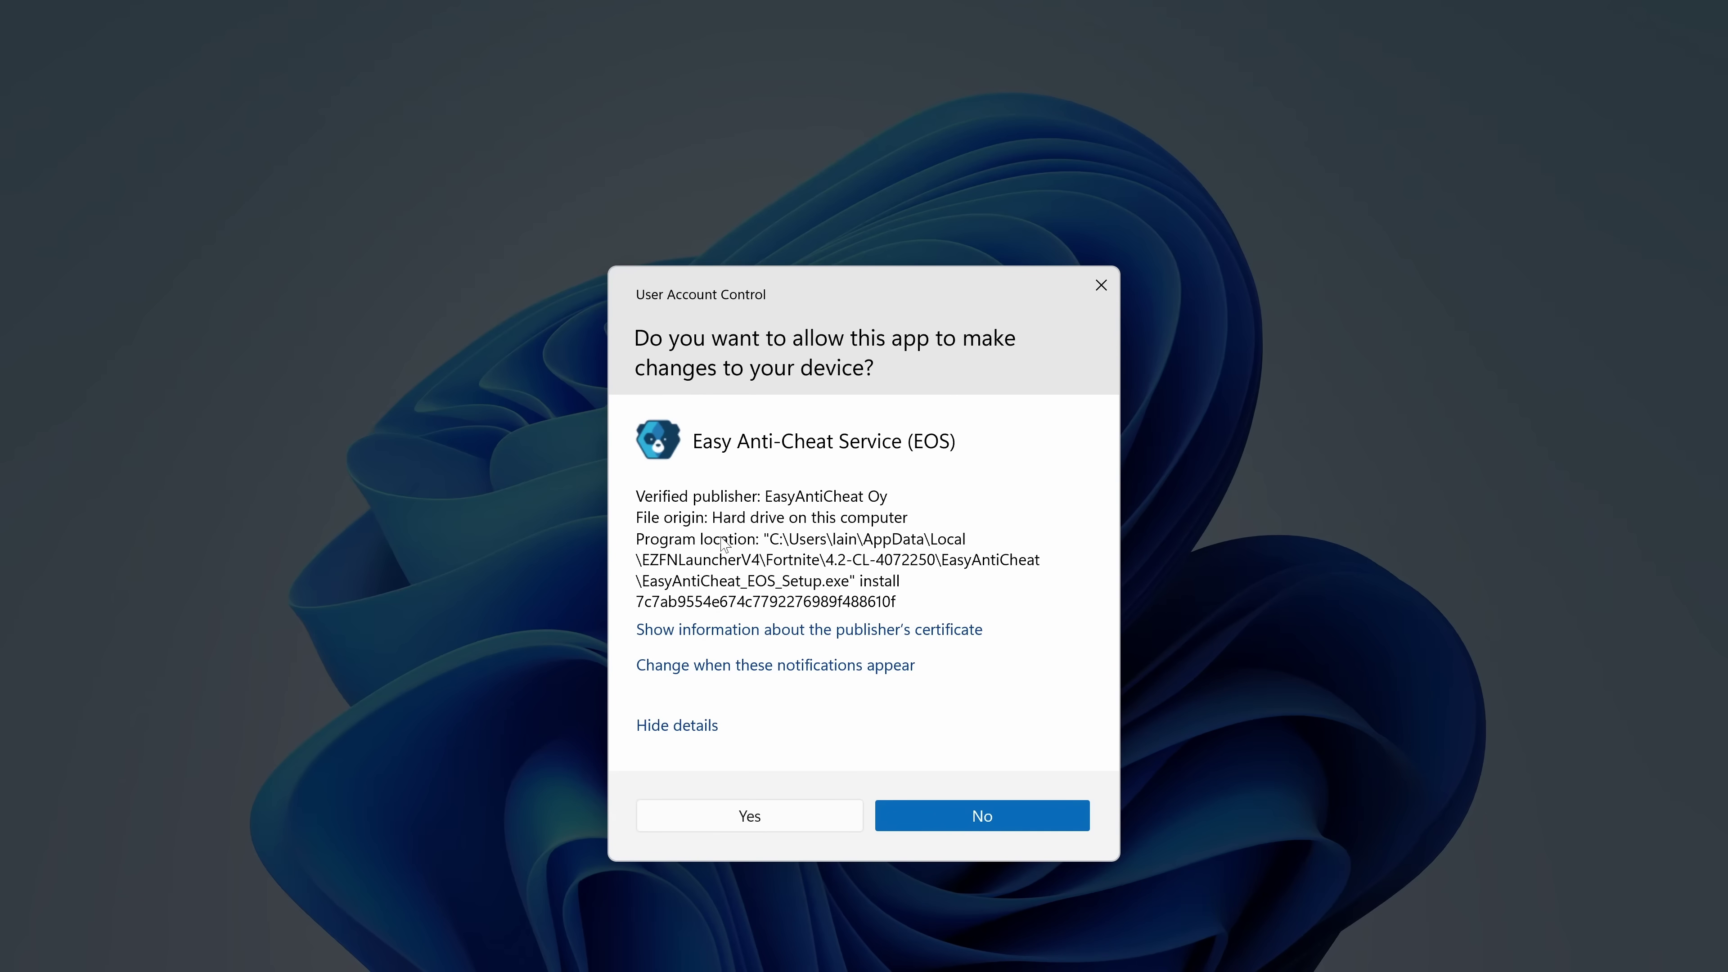
# Allow Easy Anti-Cheat to install and accept the automatic best settings
pyautogui.click(773, 815)
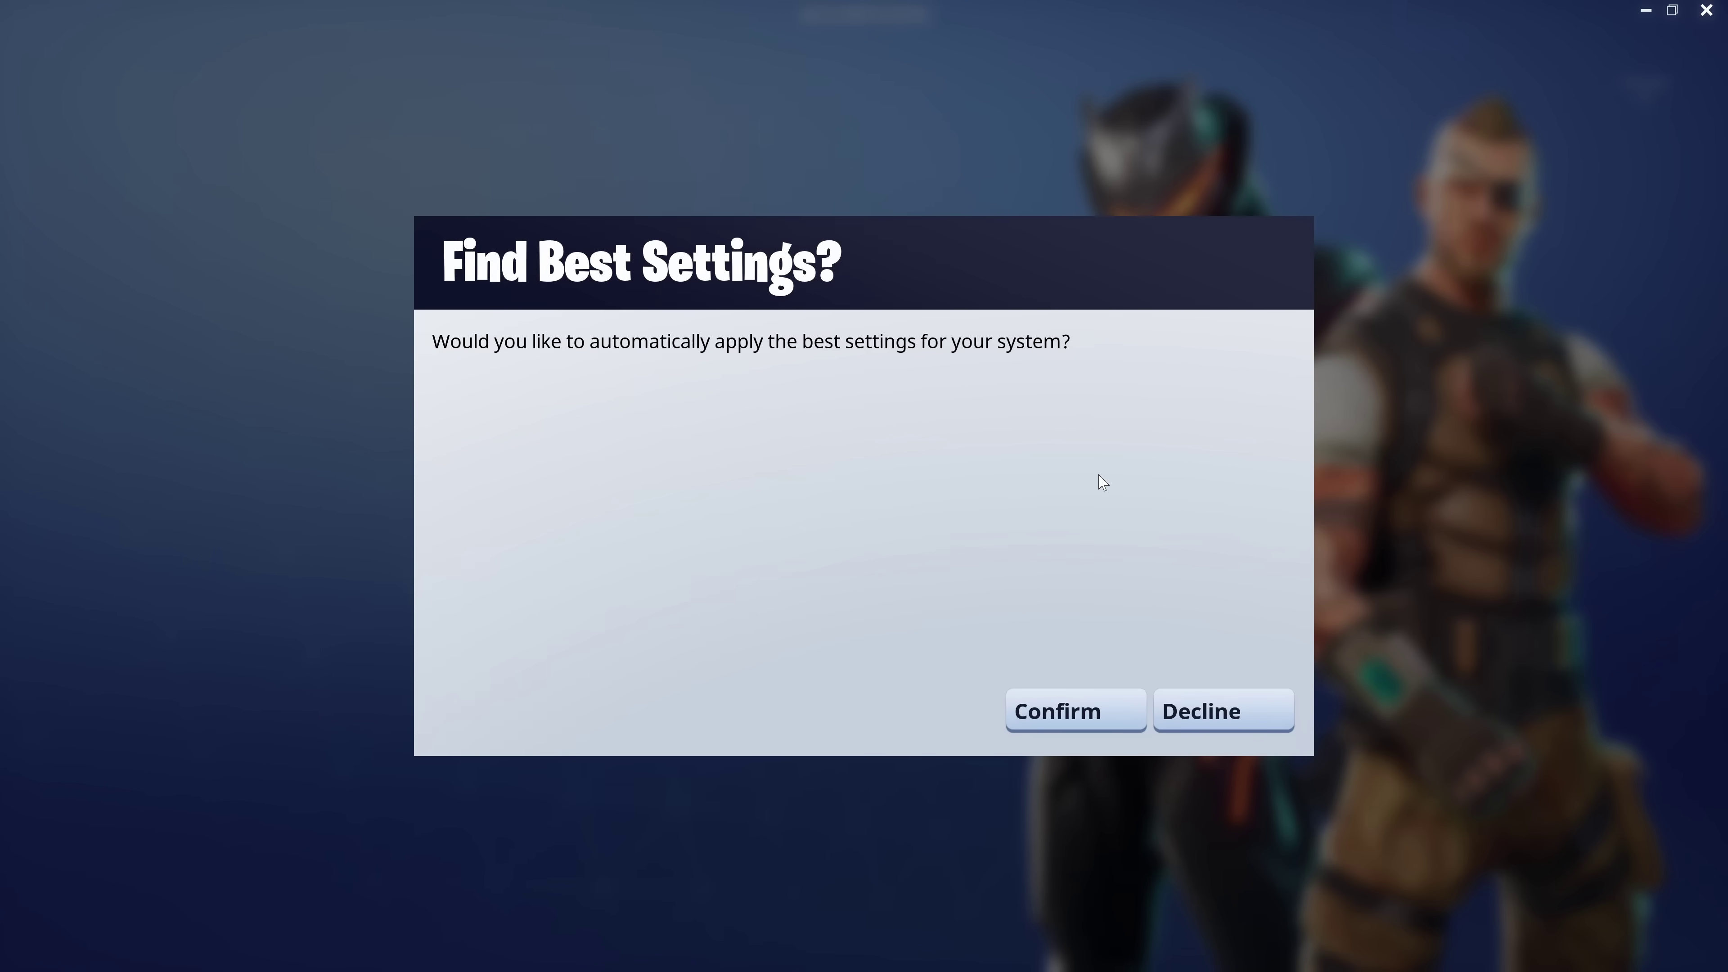
pyautogui.click(1094, 721)
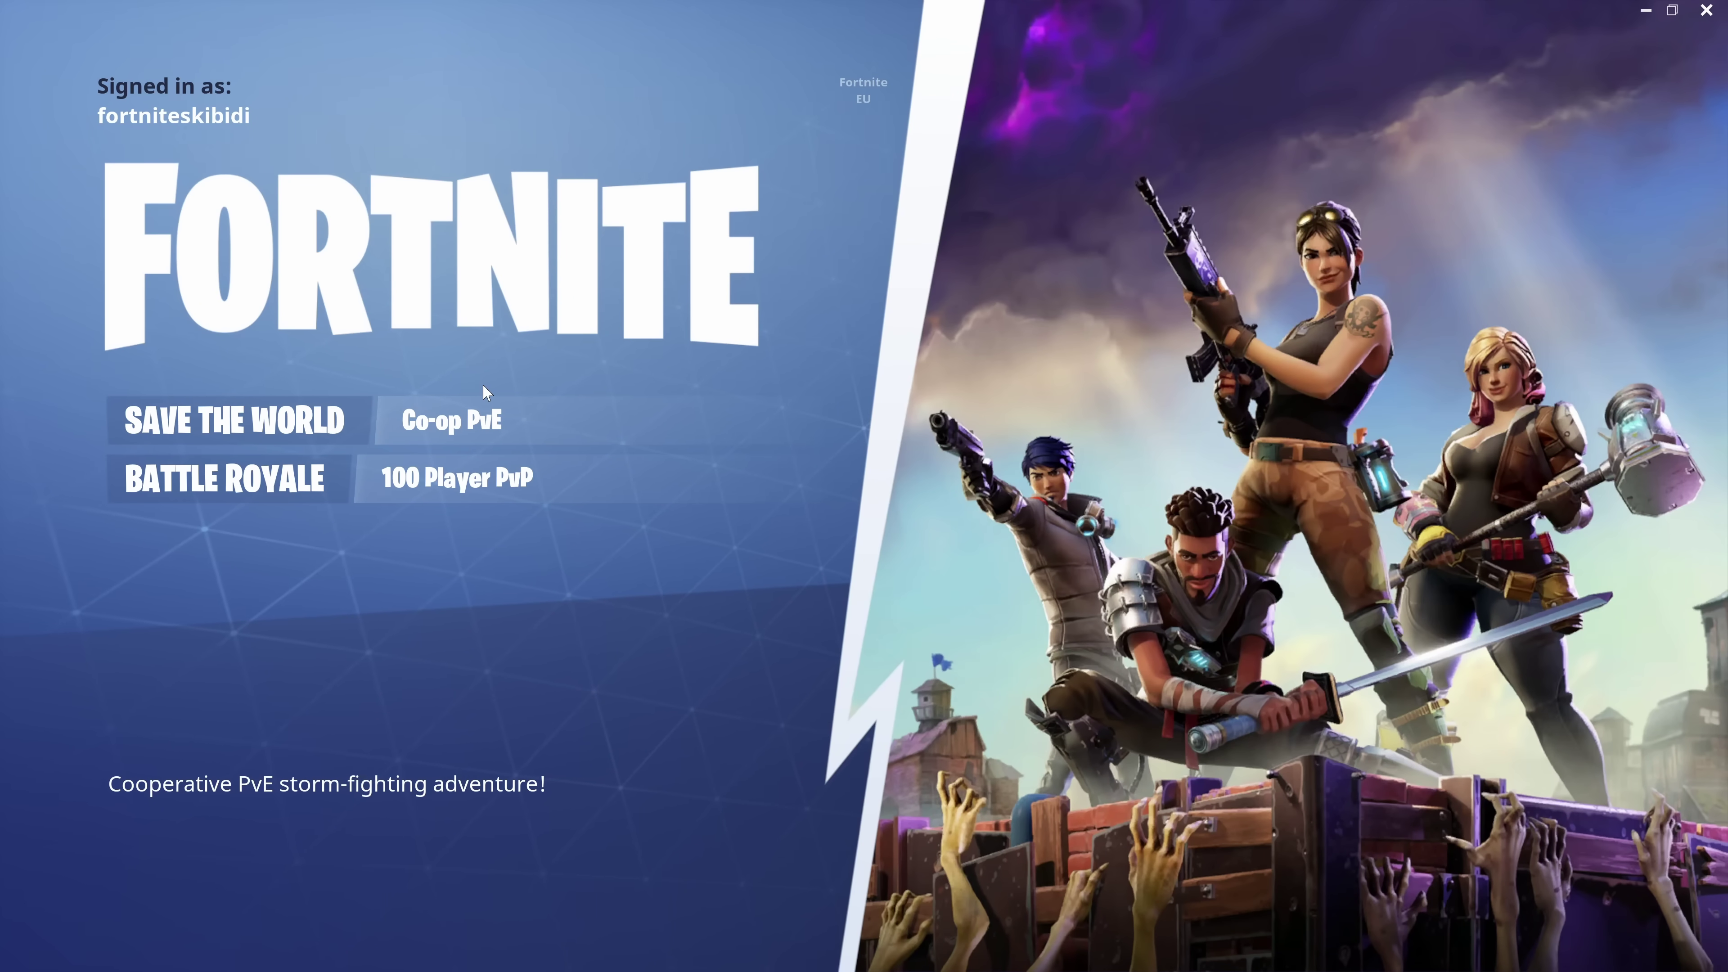
# Pick a game mode and dismiss the New Updates notice
pyautogui.click(485, 409)
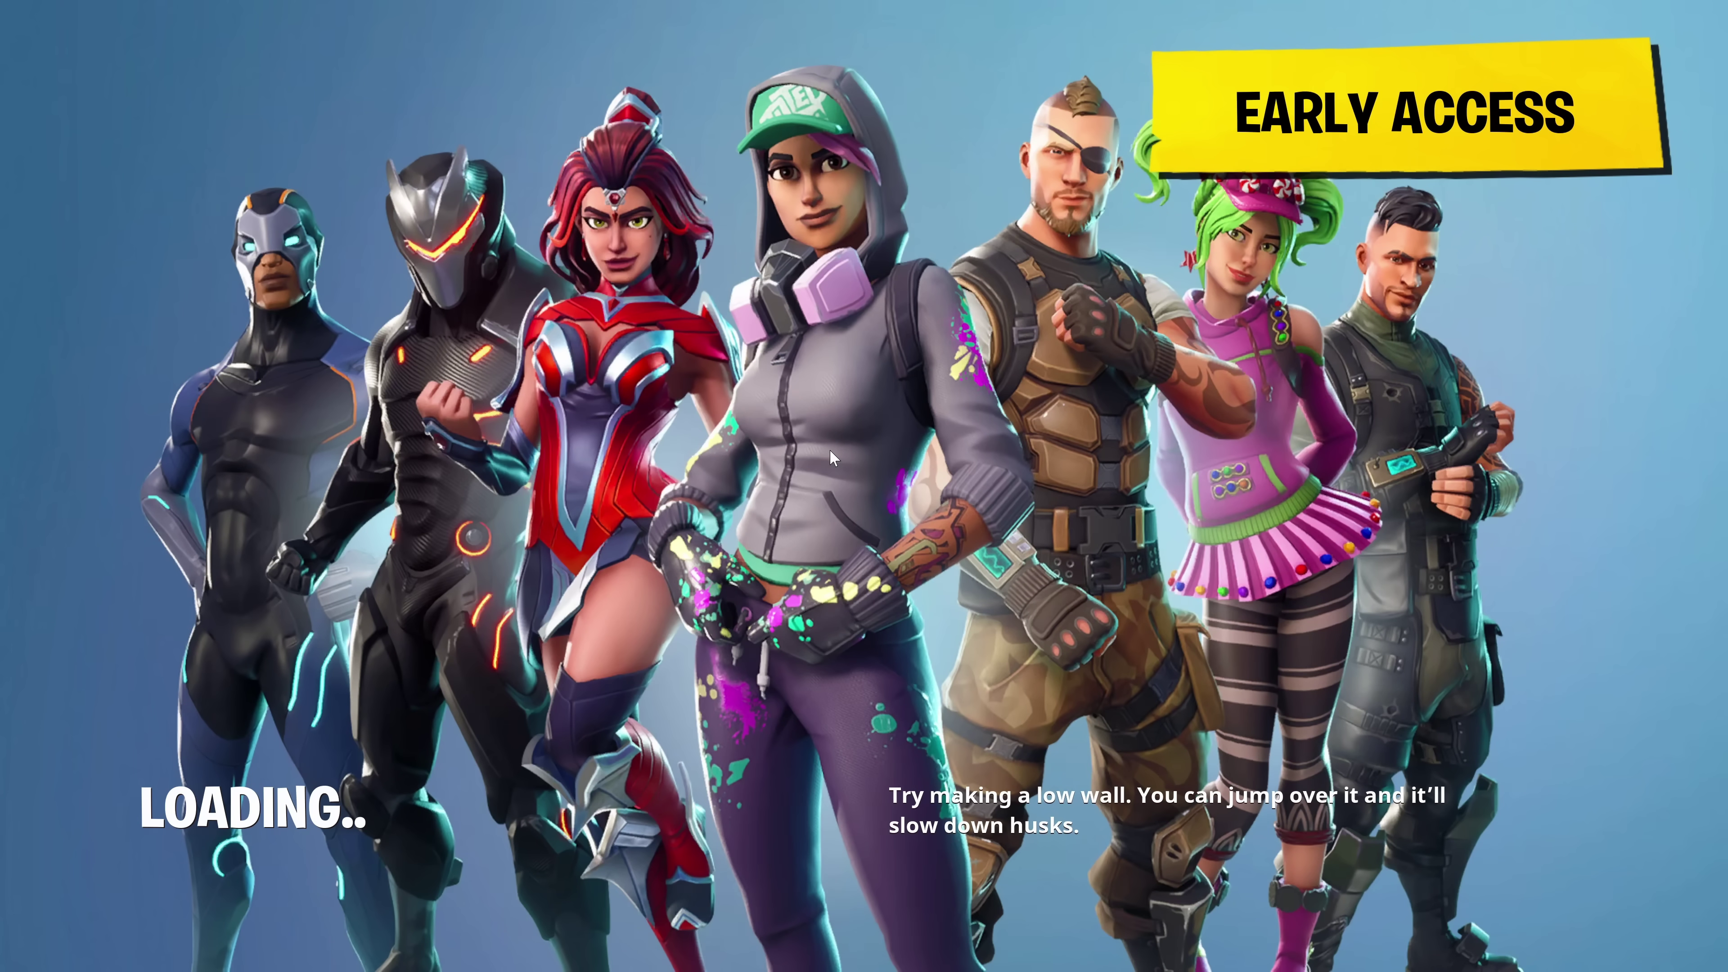
pyautogui.press('Escape')
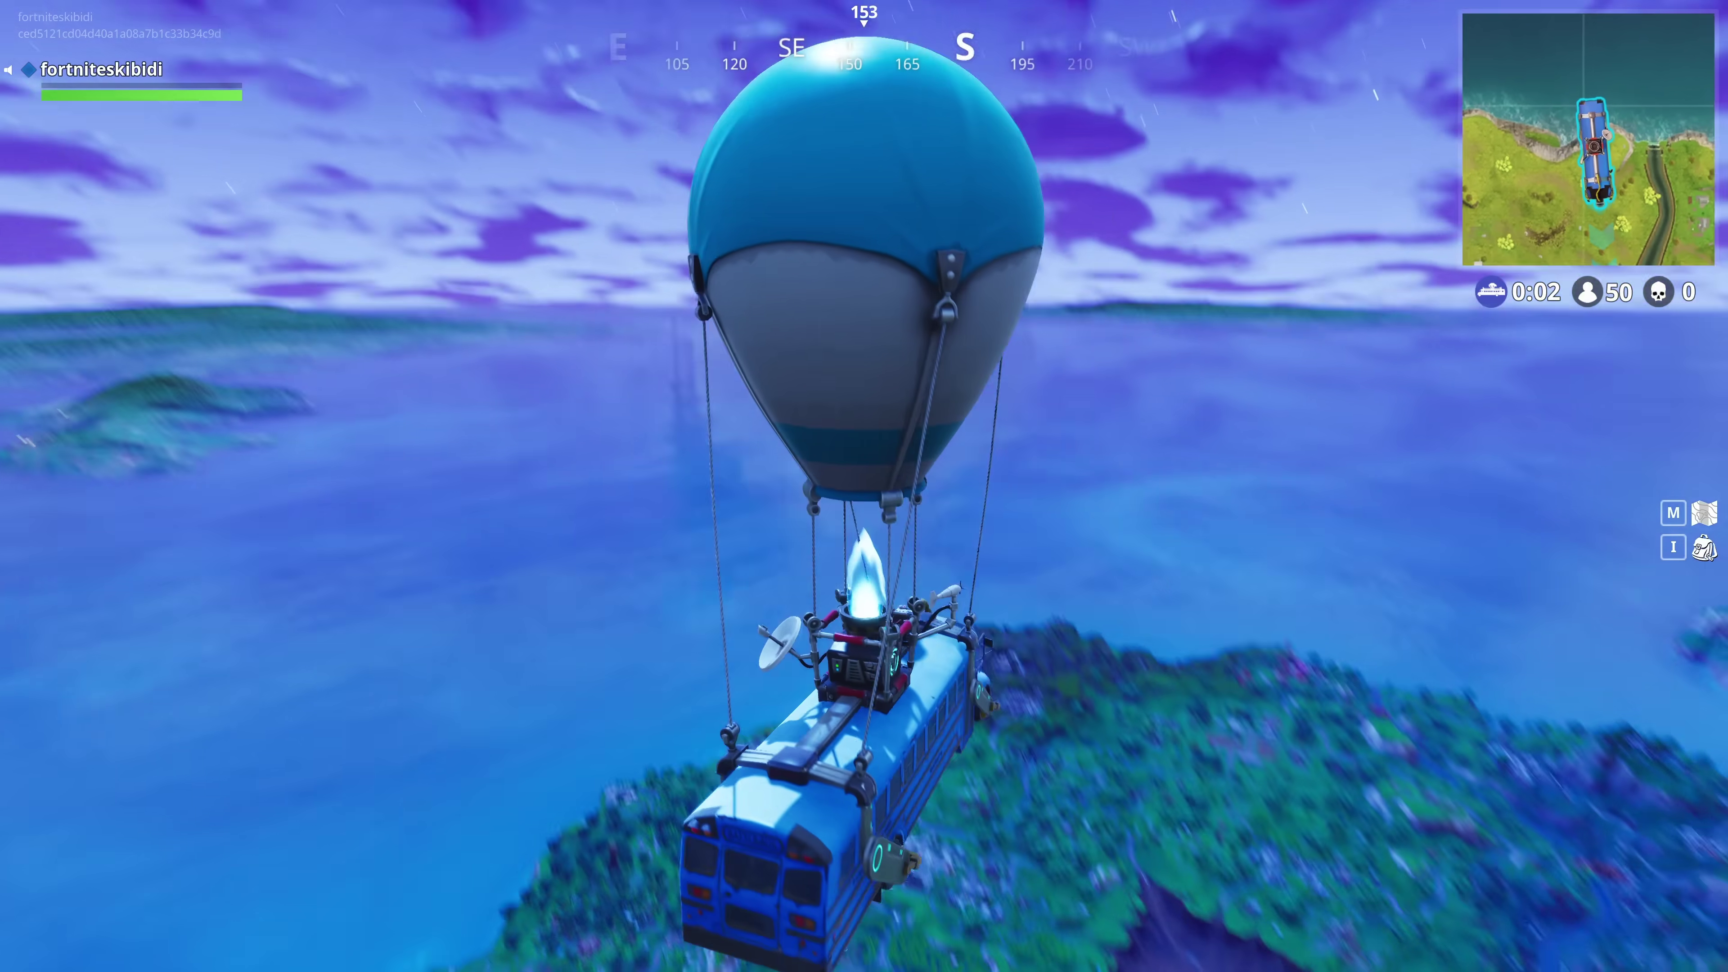
# Skydive from the Battle Bus and loot bandages, medium ammo and the assault rifle
pyautogui.press('space')
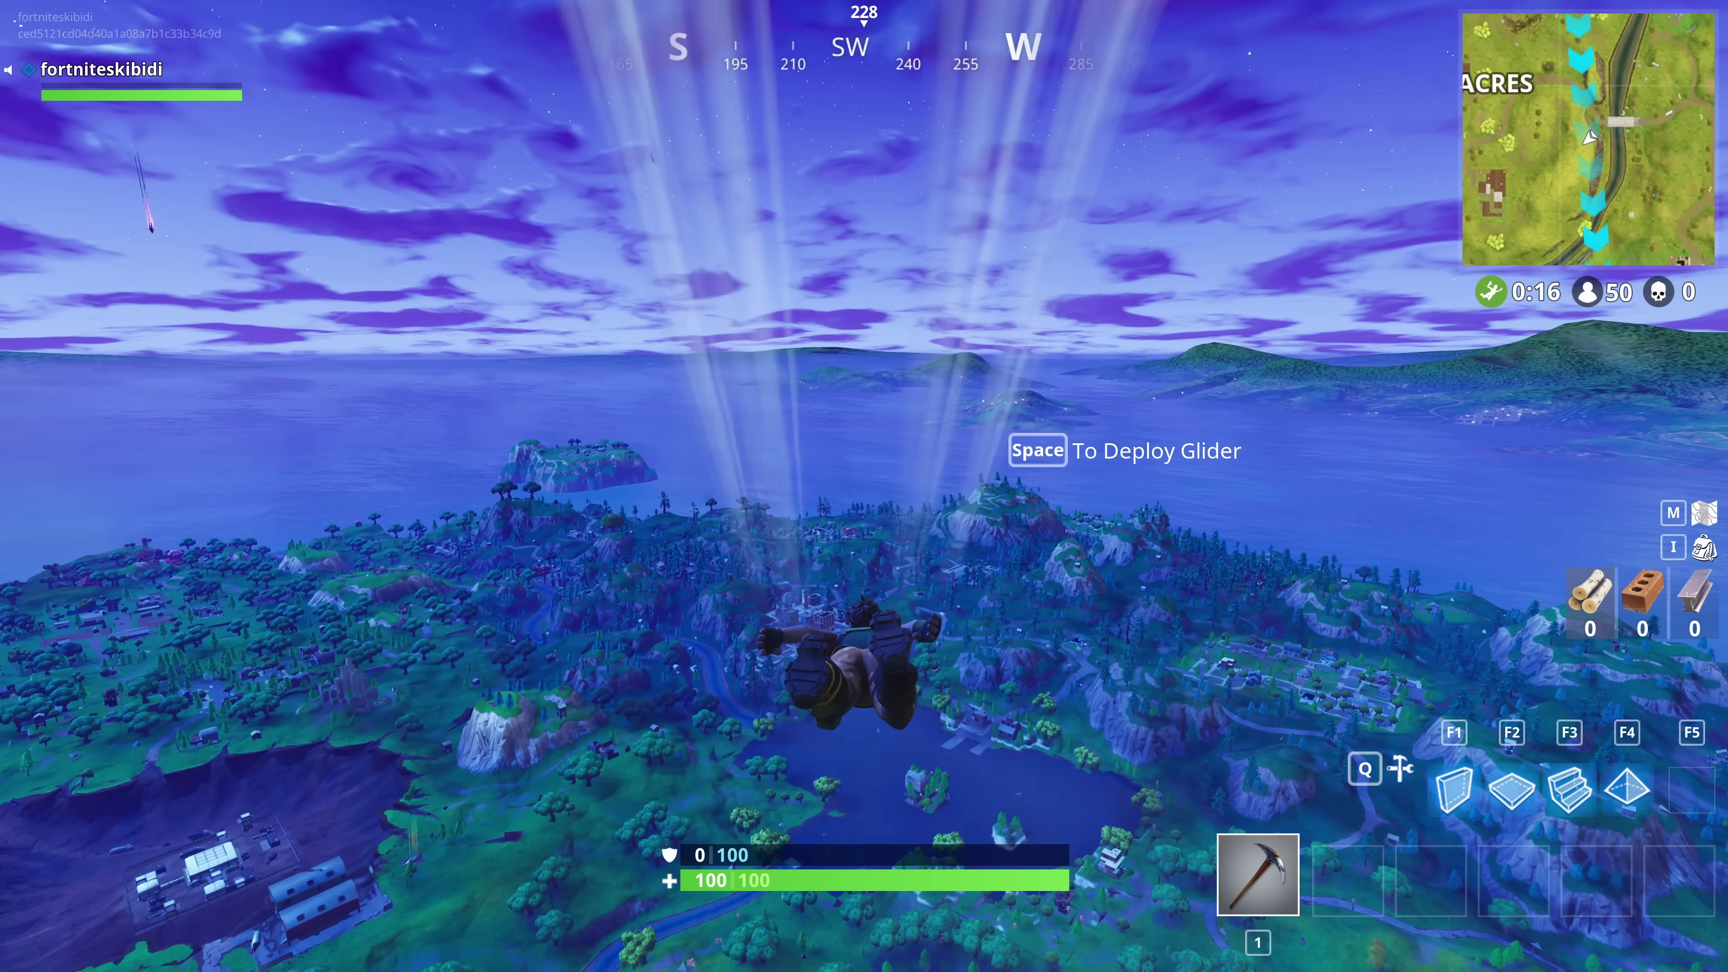
pyautogui.press('space')
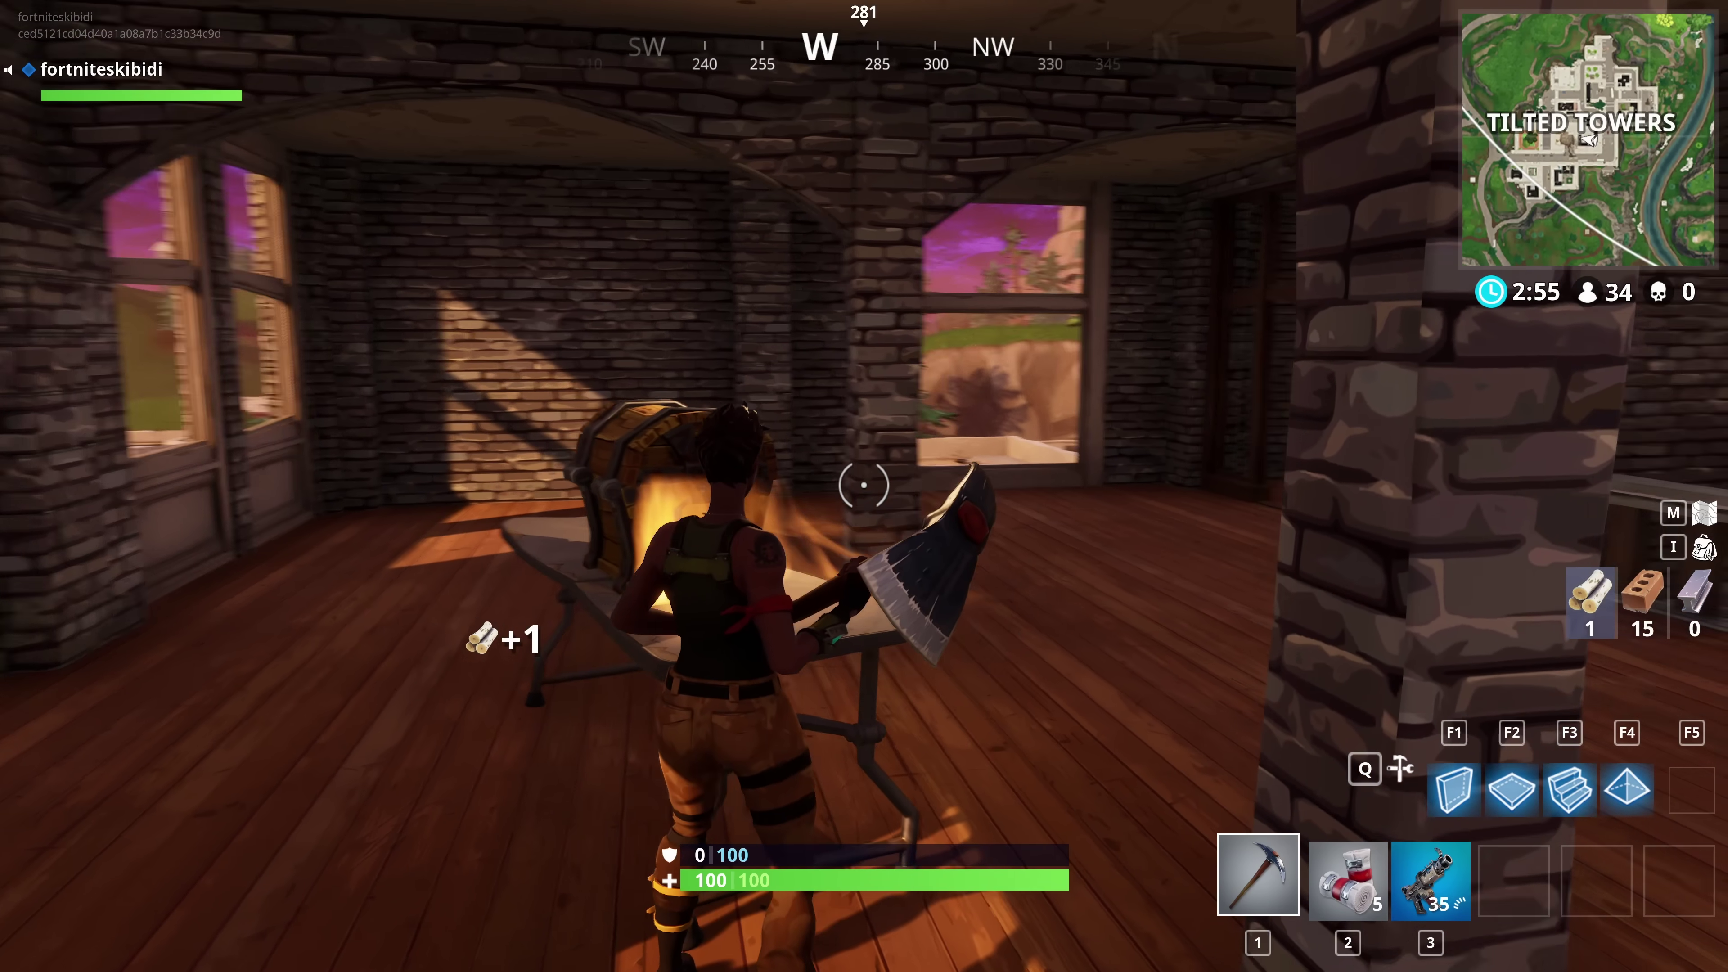
pyautogui.press('w')
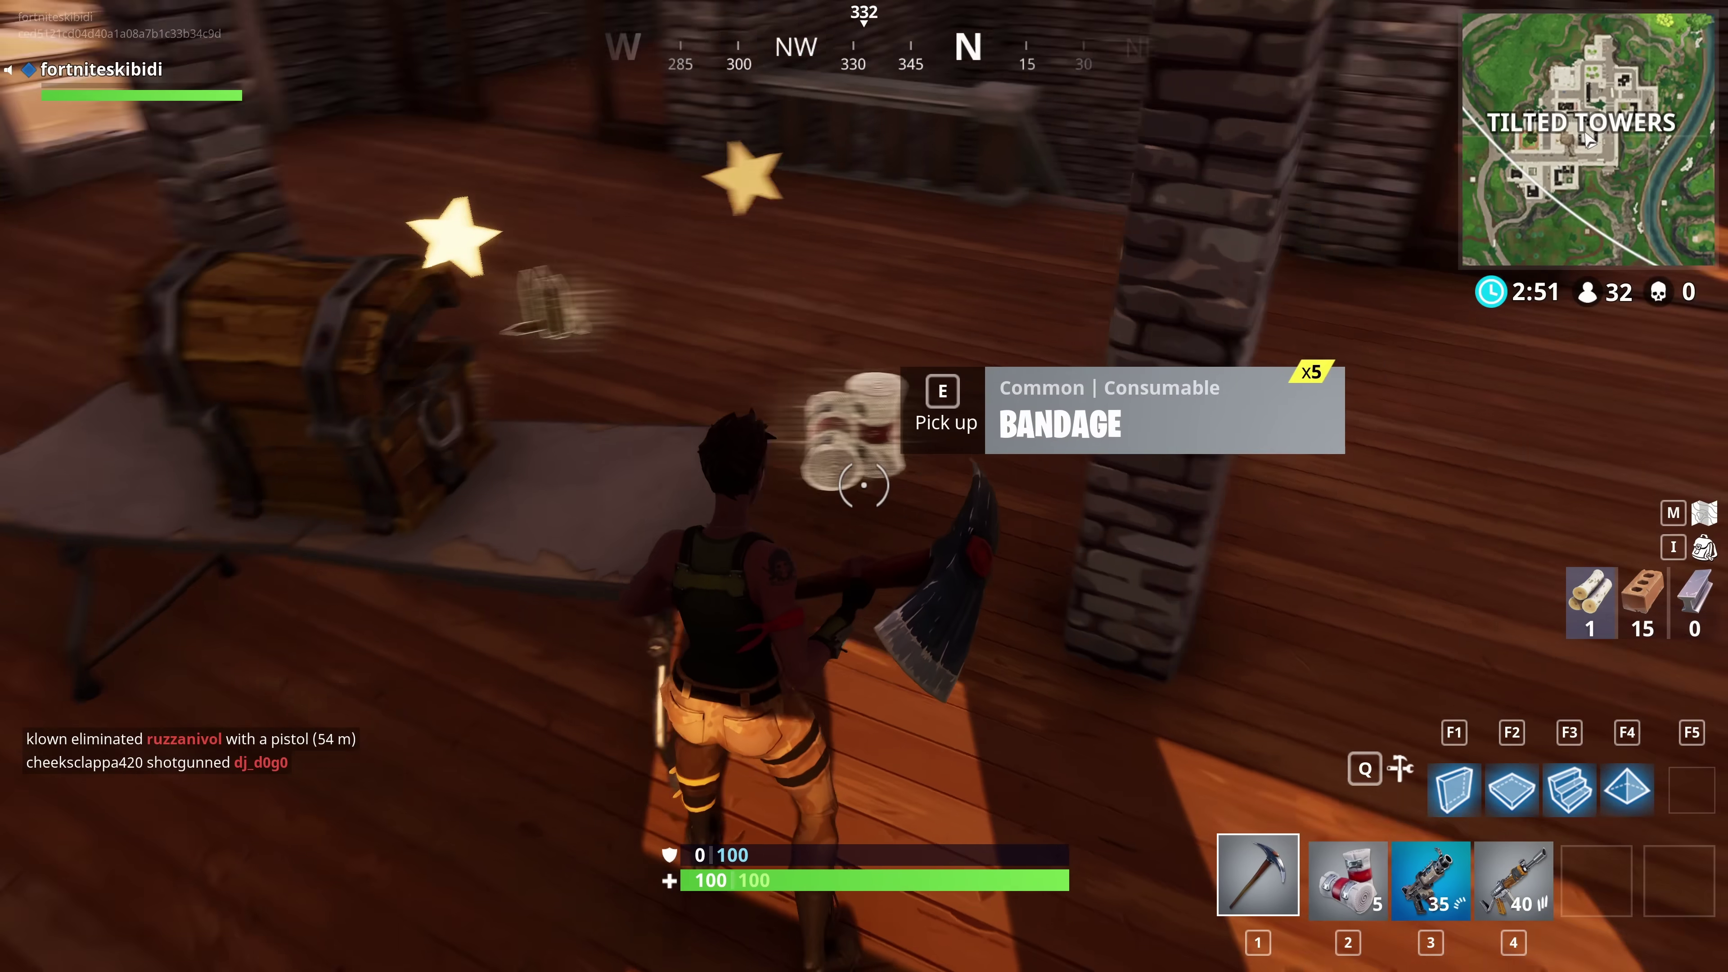
pyautogui.press('e')
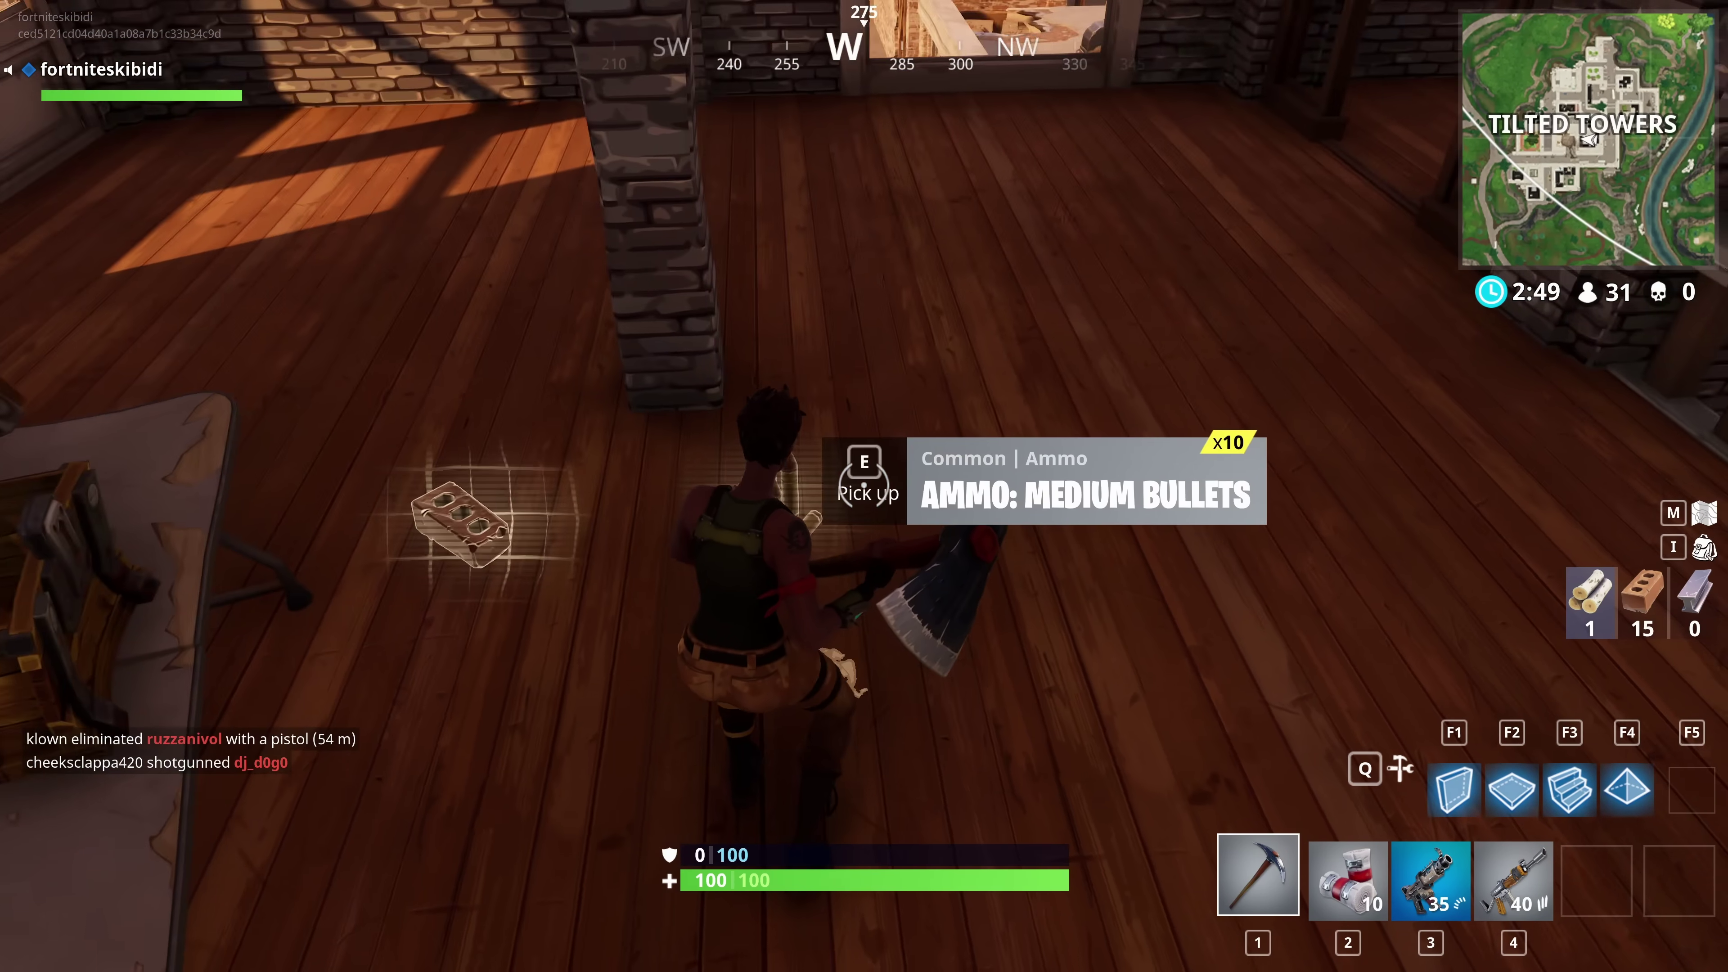
pyautogui.press('e')
pyautogui.press('e')
pyautogui.press('4')
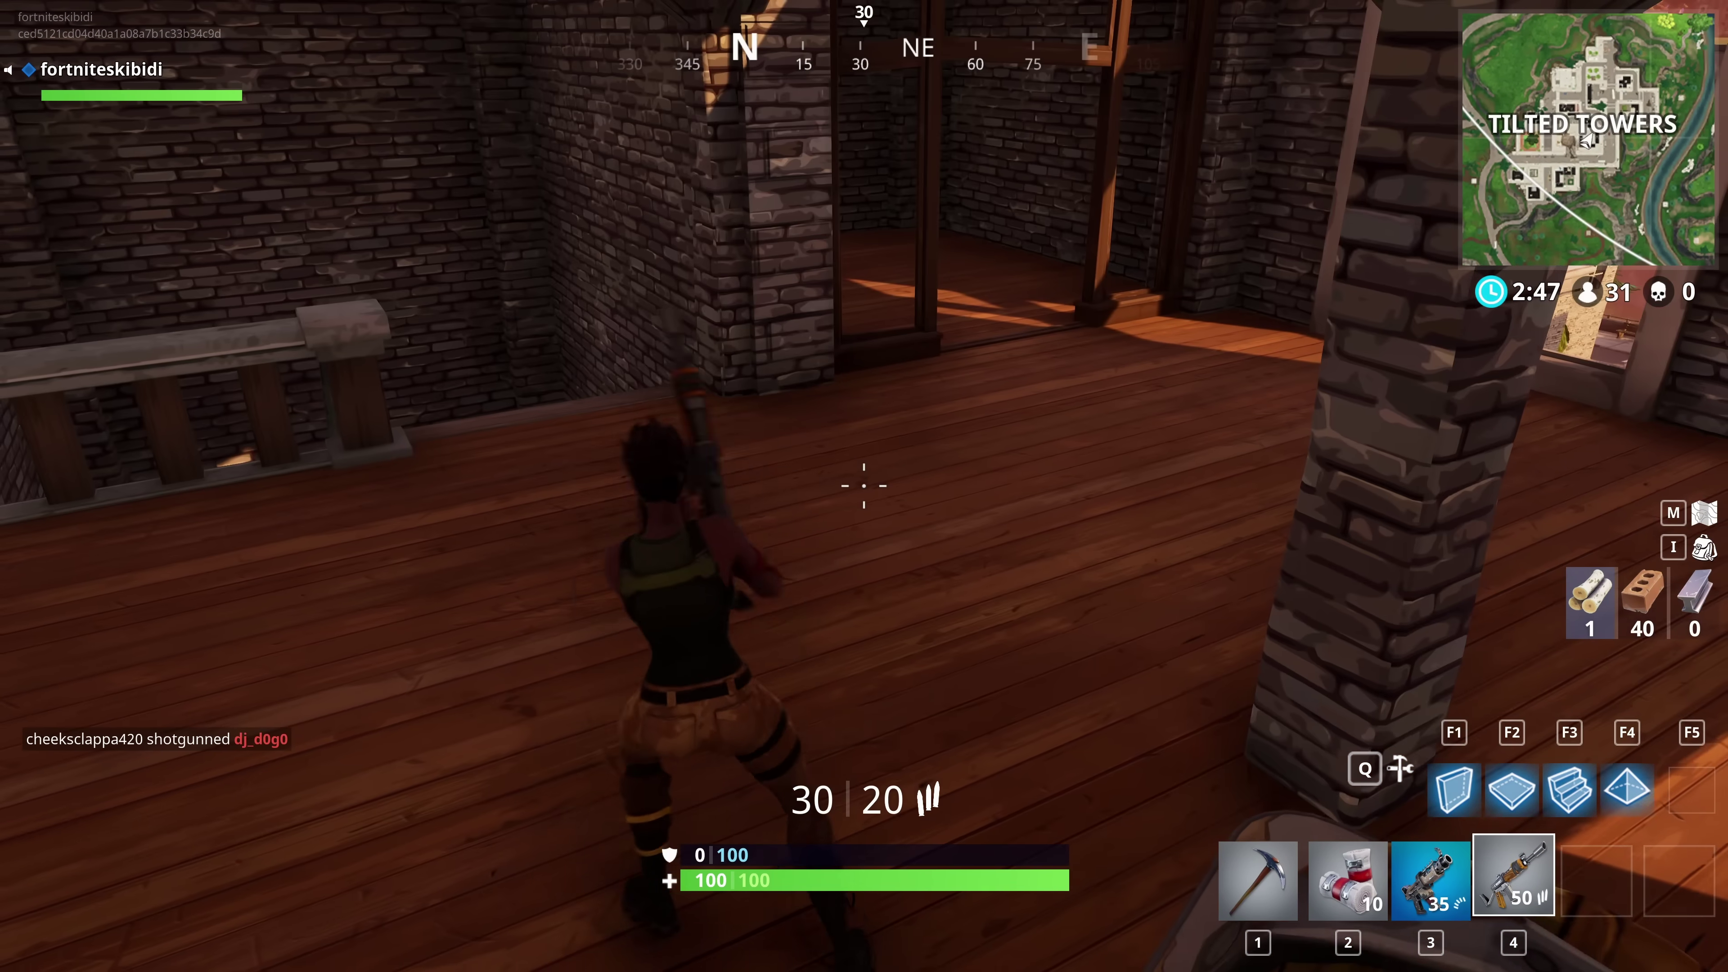
# Head down the stairwell to the lower room, then exit the game from the main menu
pyautogui.press('w')
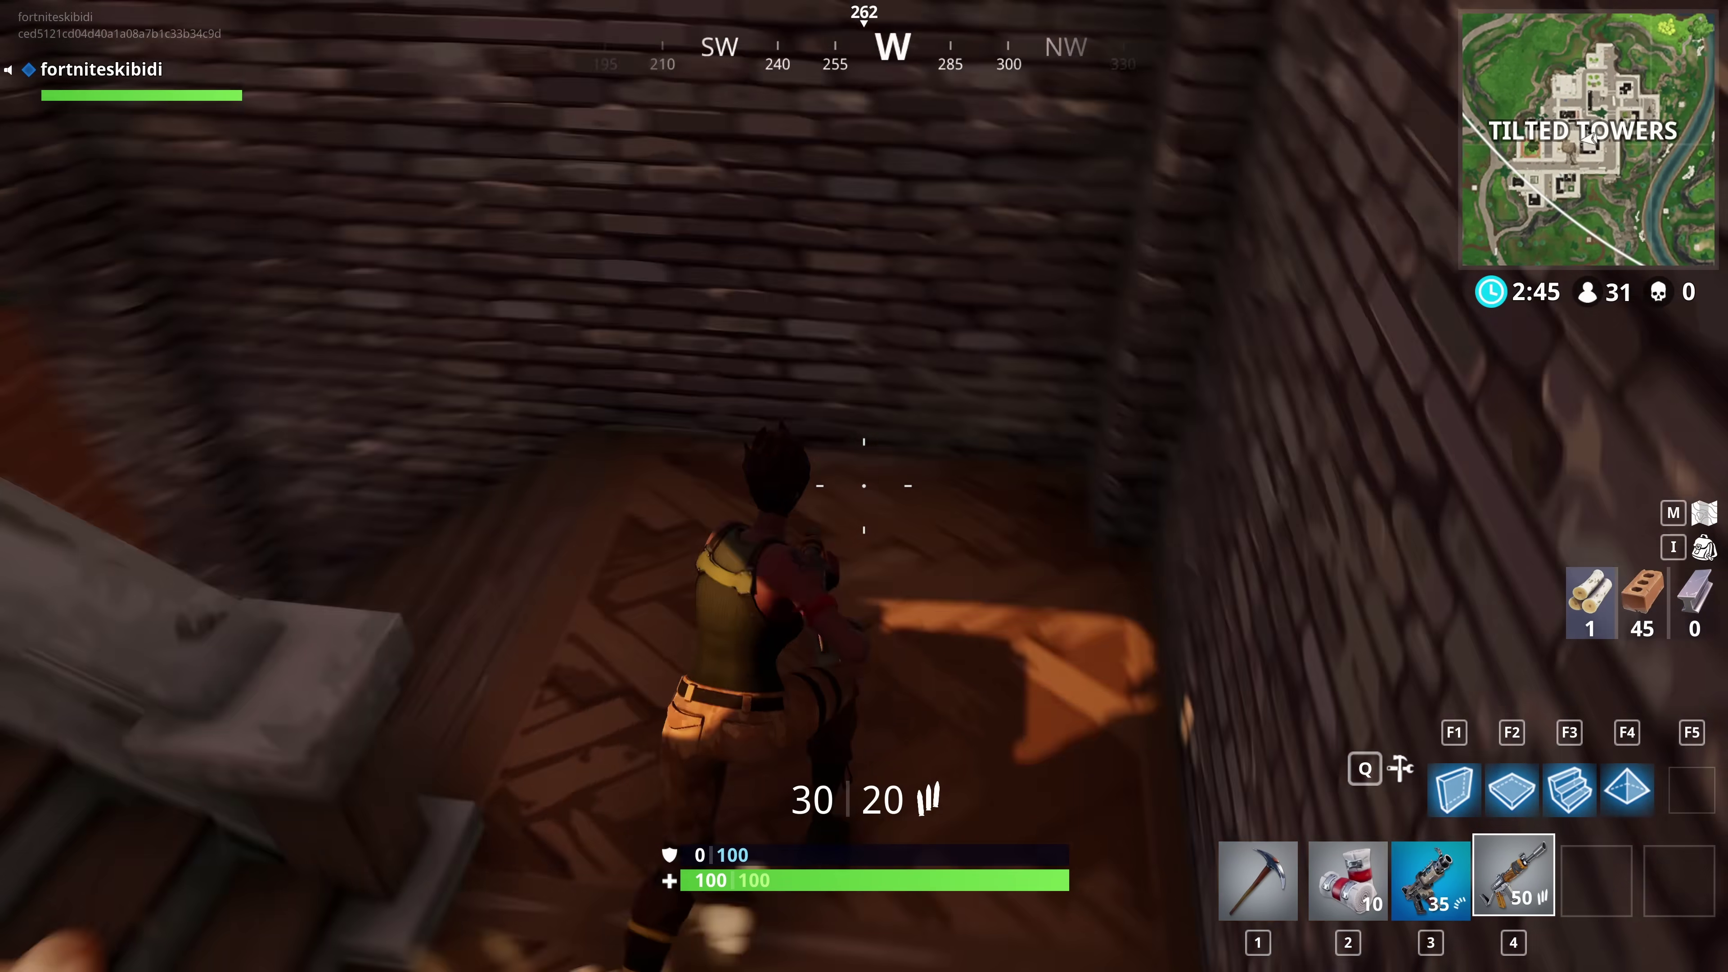
pyautogui.press('w')
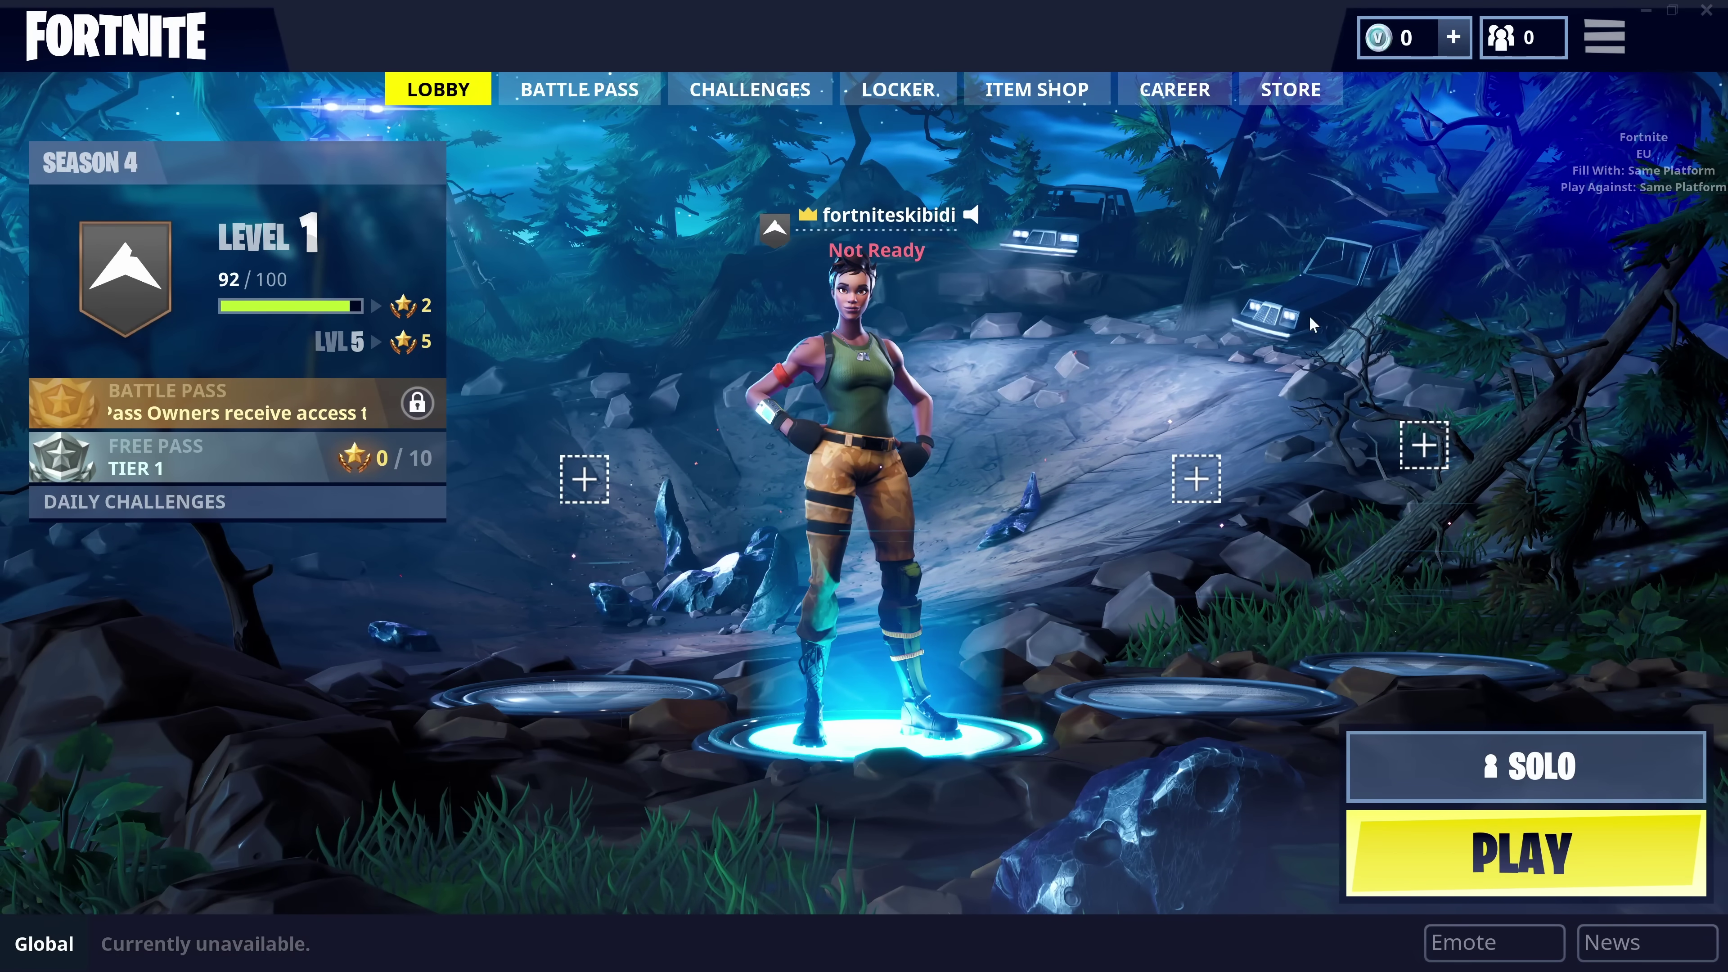
pyautogui.click(1605, 37)
pyautogui.click(1691, 314)
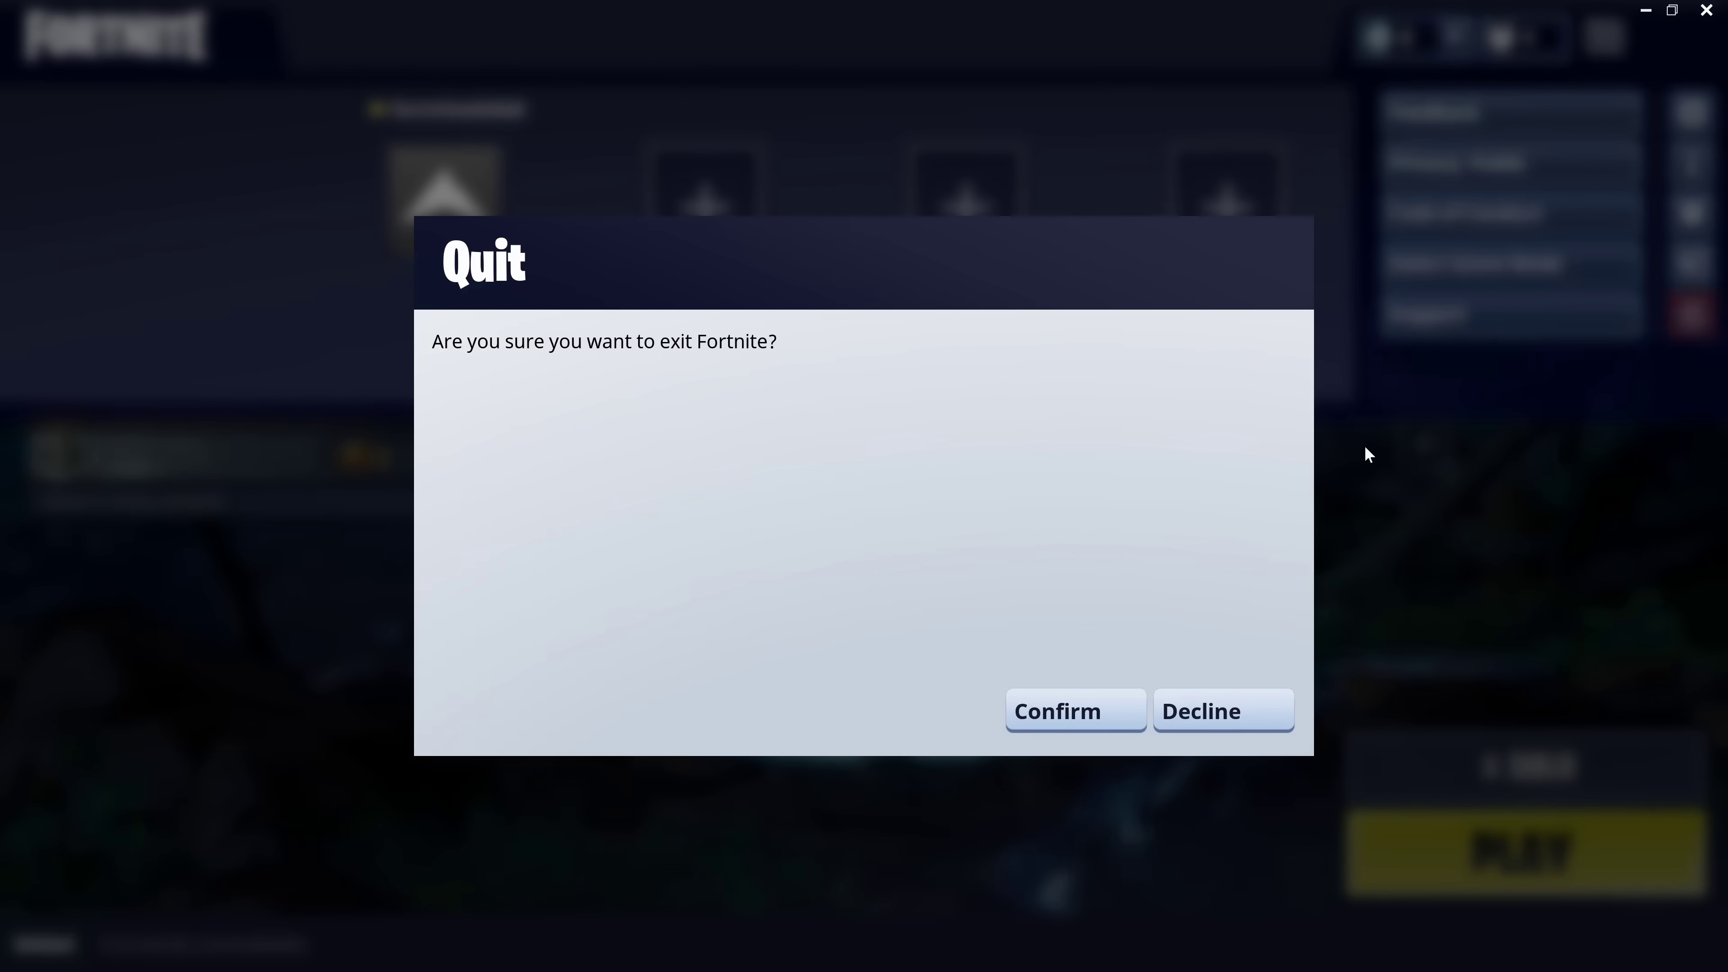
# Confirm quitting Fortnite and read through the EZFN download instructions and FAQs
pyautogui.click(1091, 708)
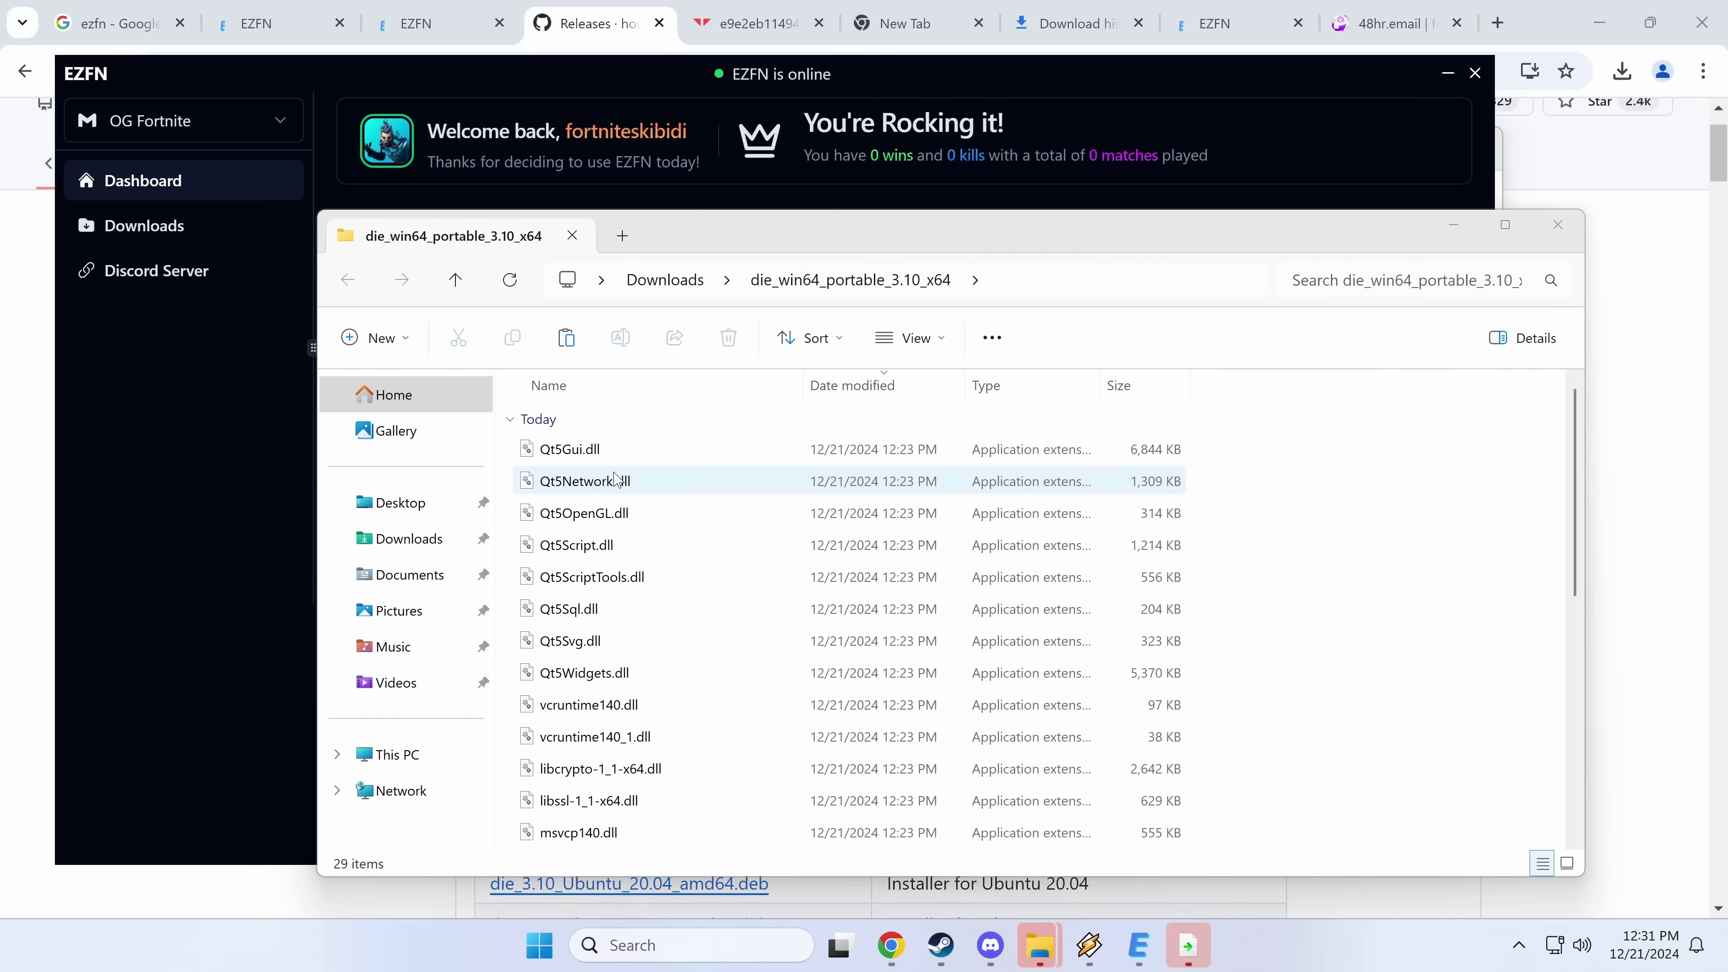
pyautogui.click(500, 8)
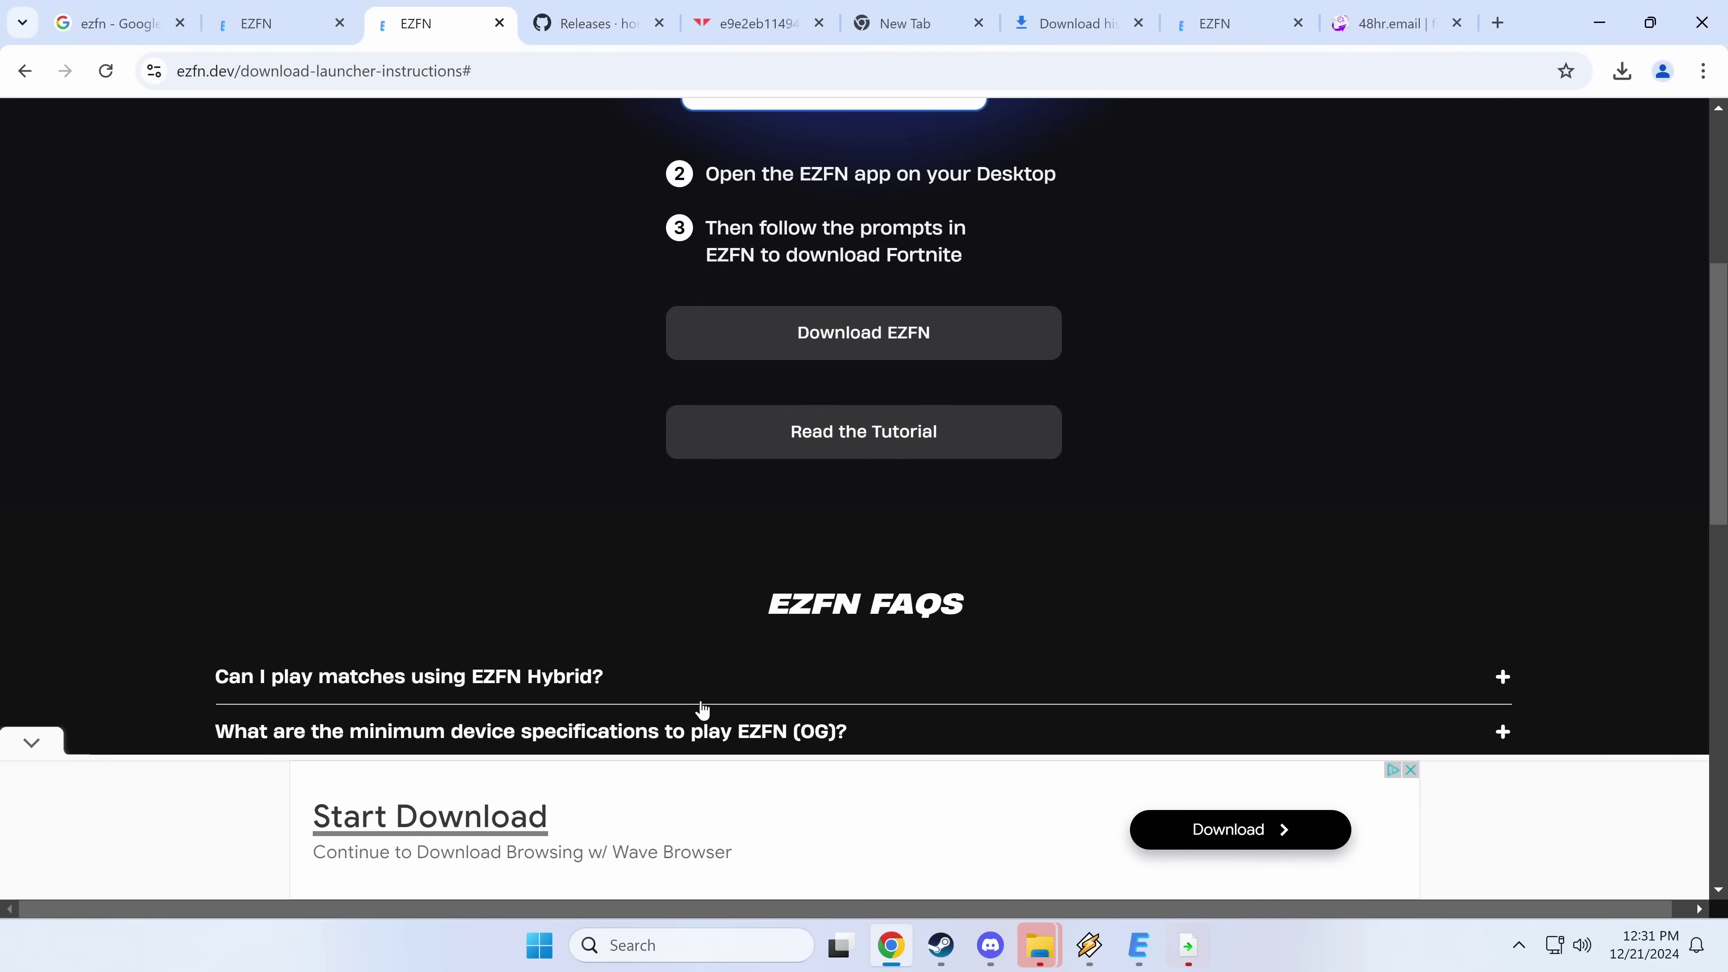
pyautogui.scroll(-8, 732, 735)
pyautogui.scroll(-5, 756, 617)
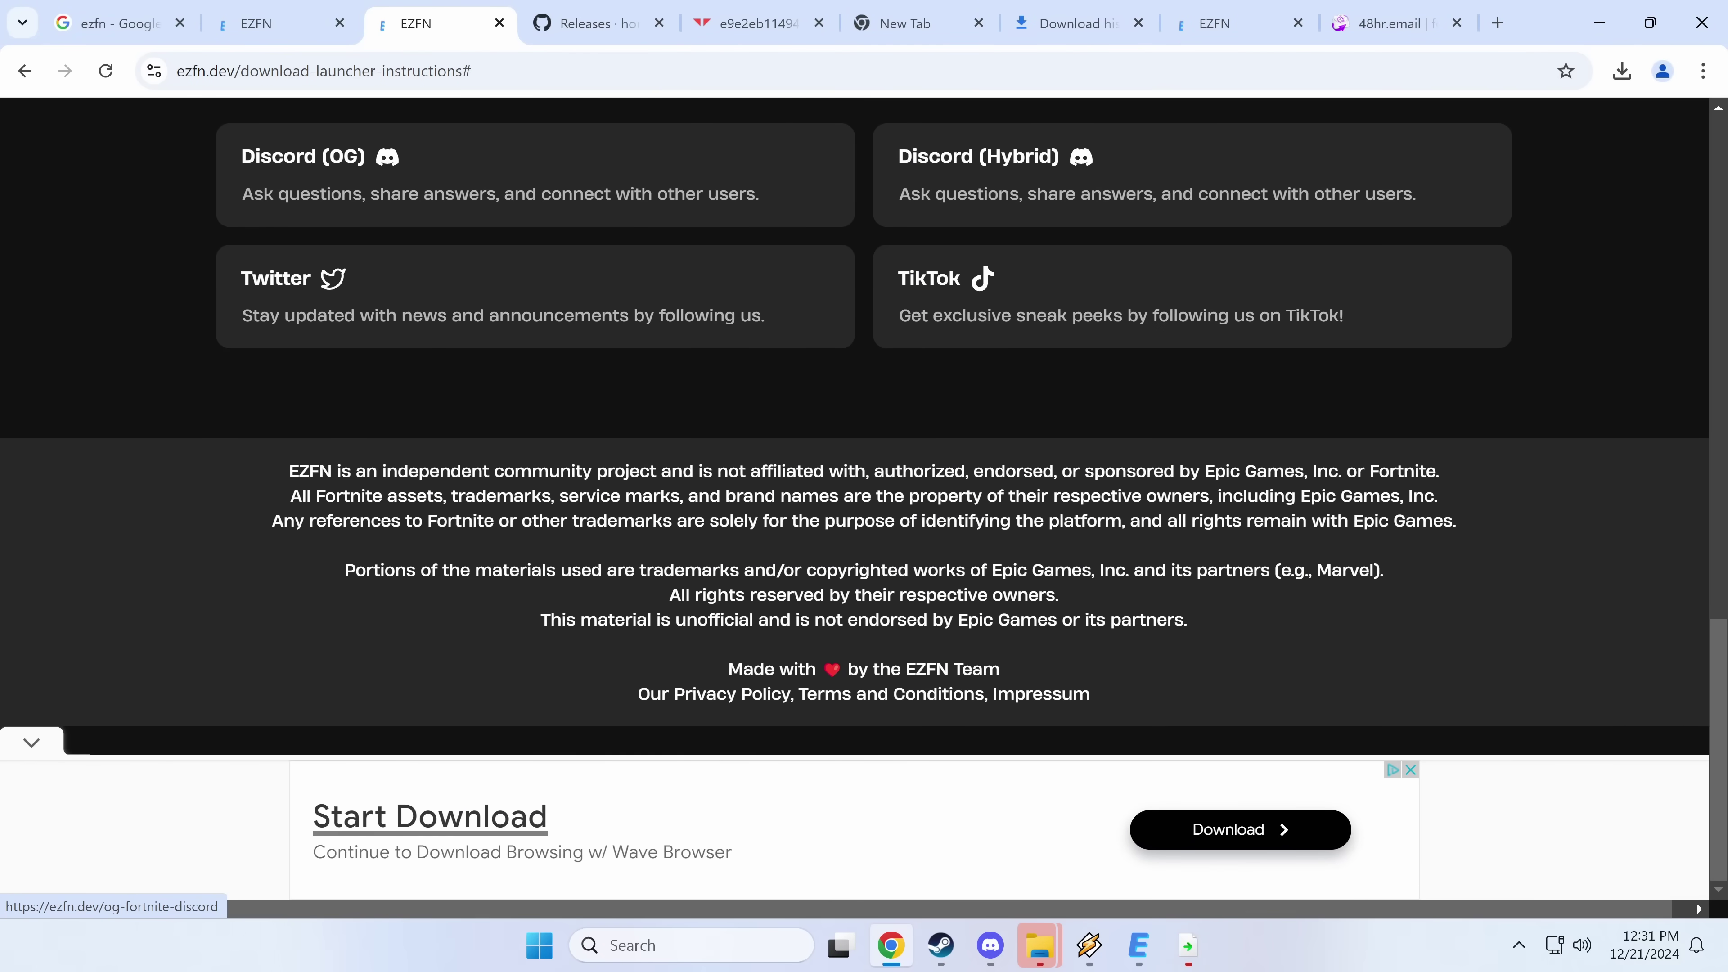
pyautogui.scroll(15, 498, 439)
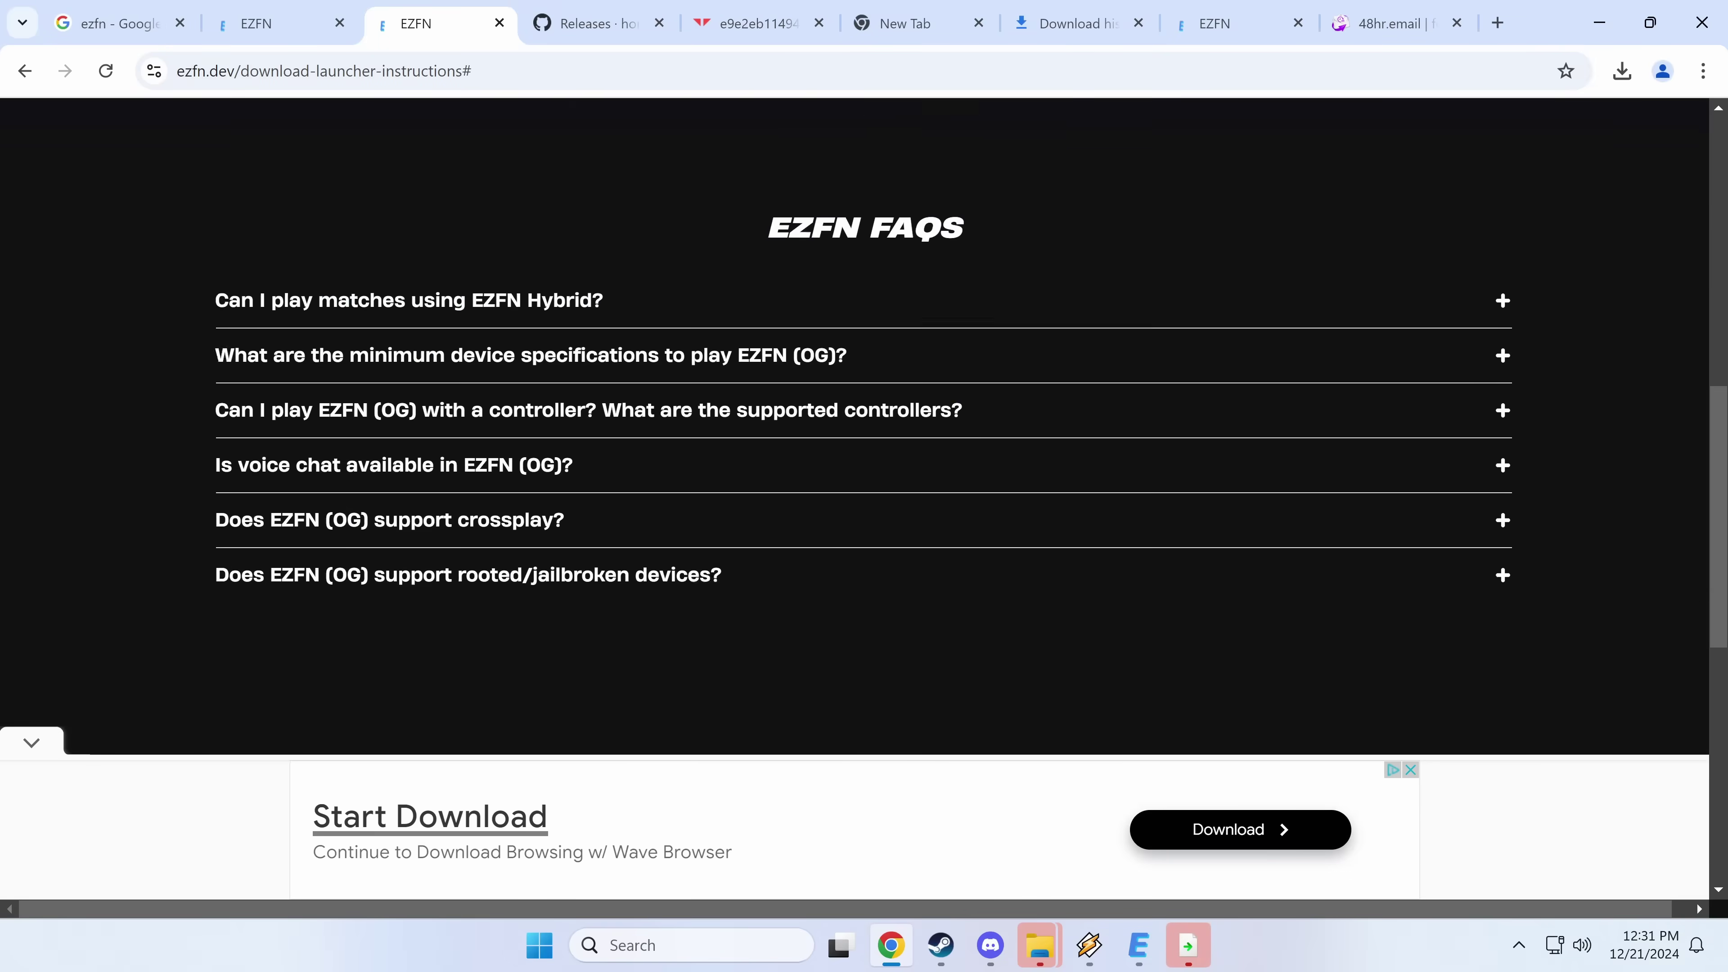
pyautogui.scroll(-3, 767, 452)
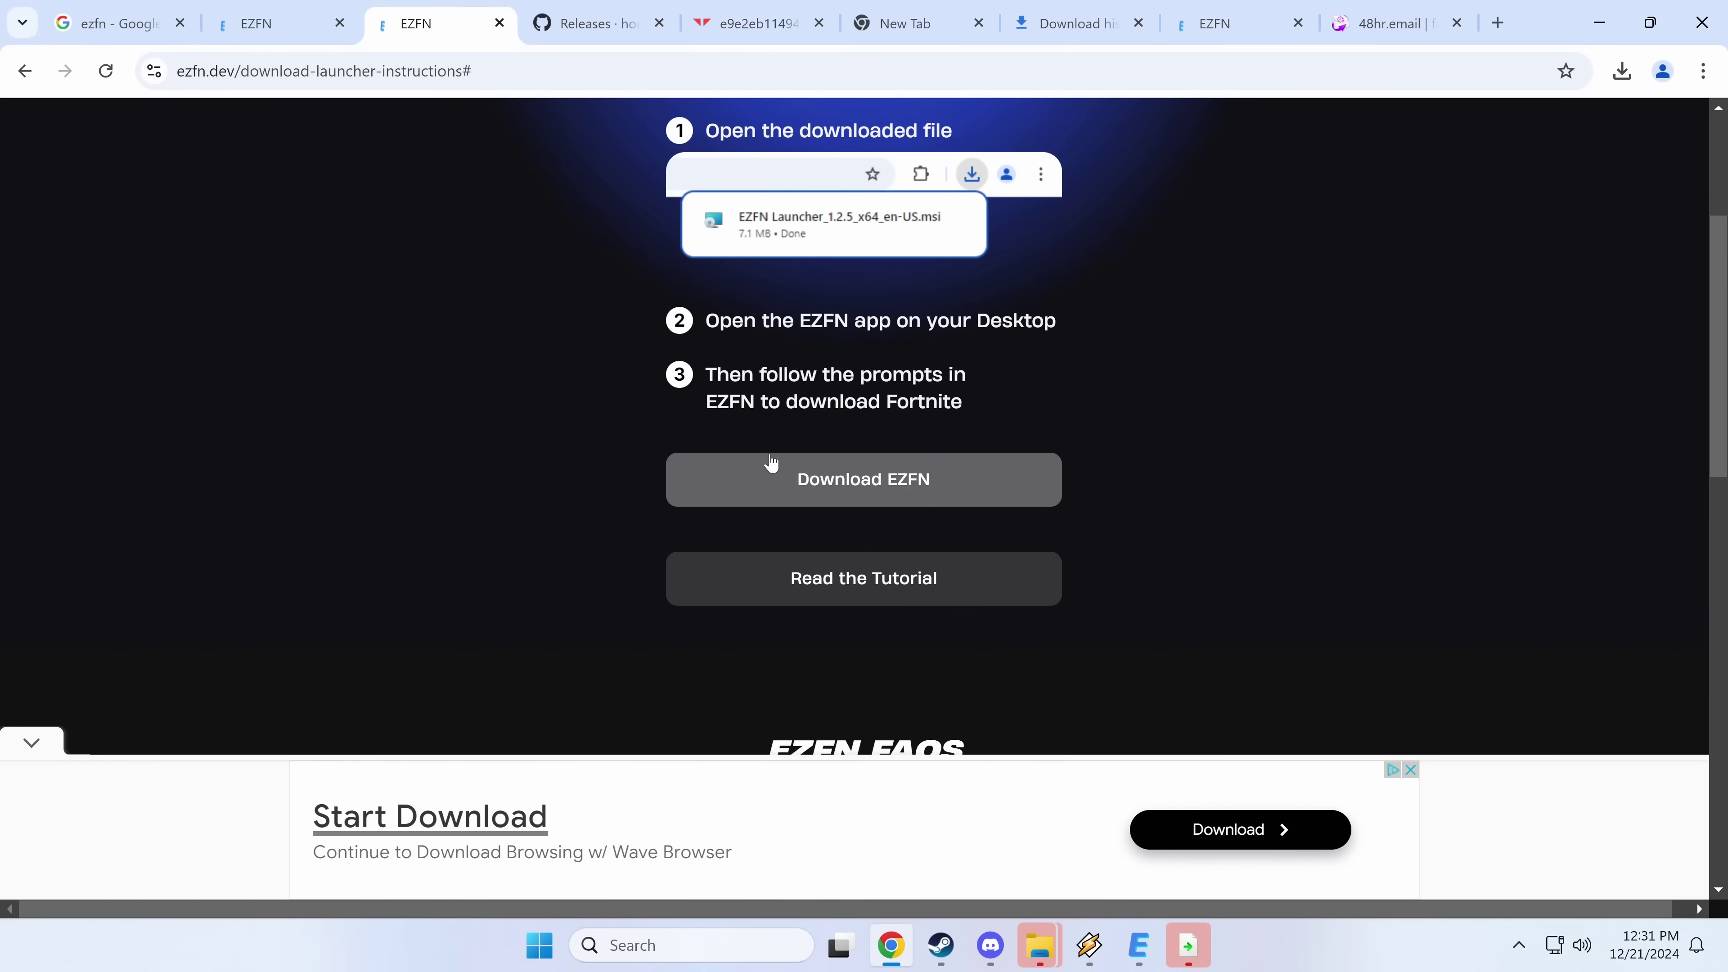
pyautogui.scroll(4, 885, 490)
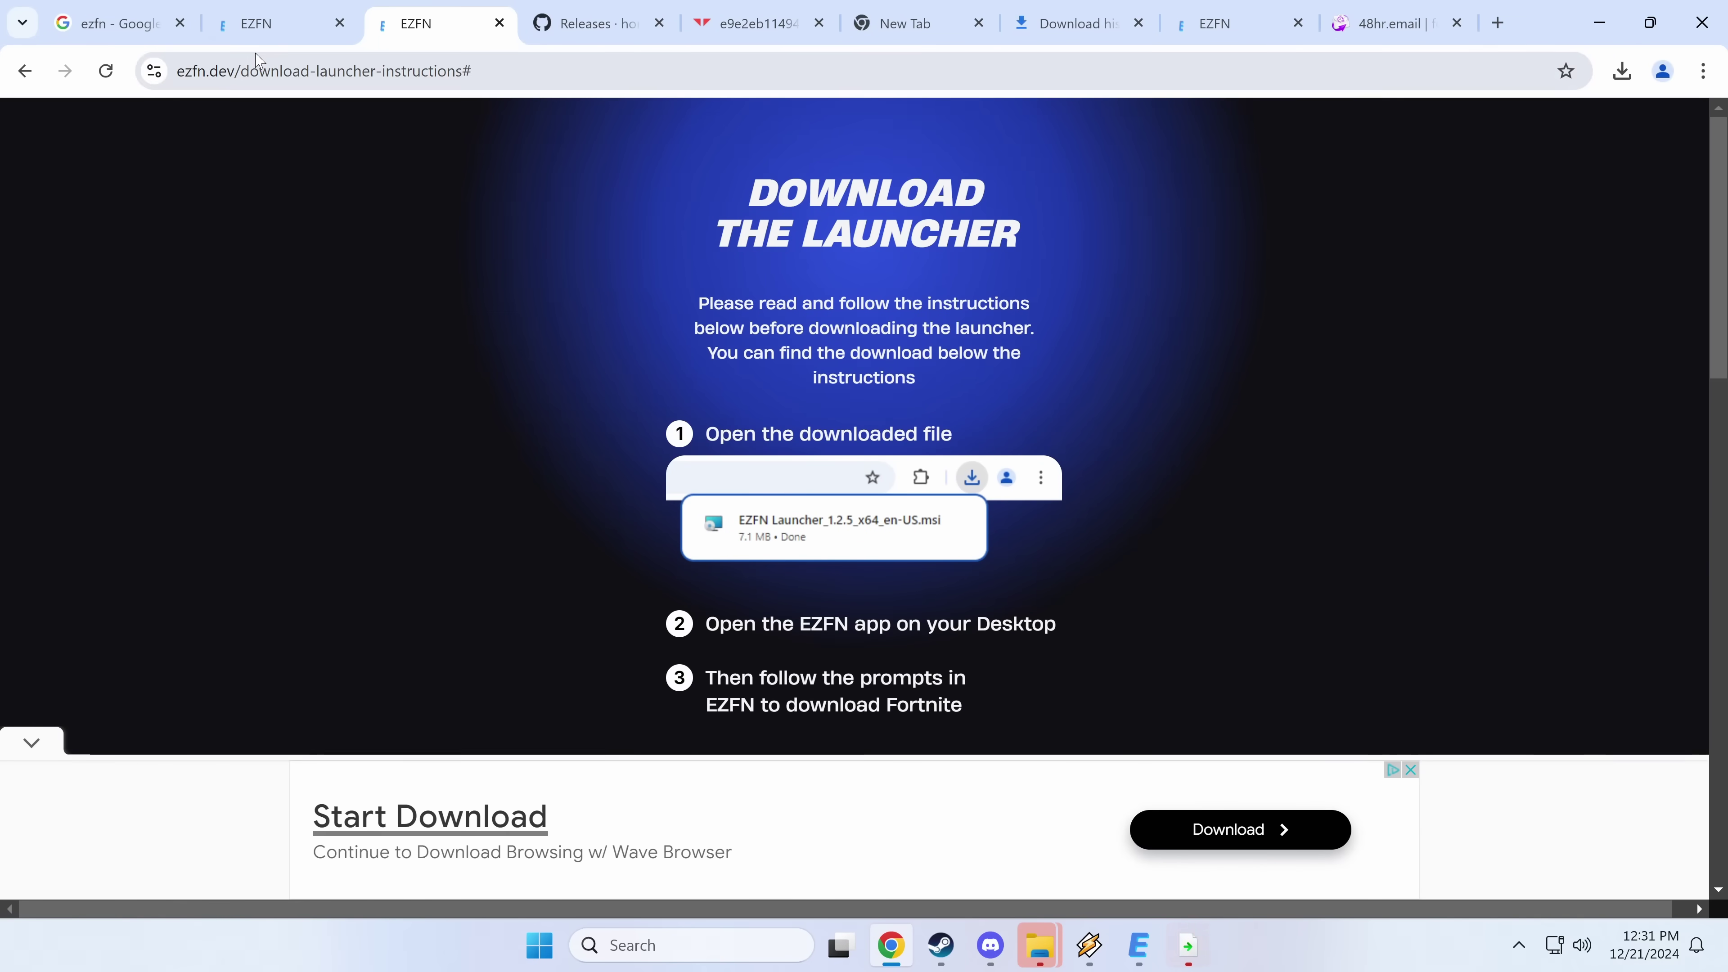
# Bring up the supported platforms section on the other EZFN page
pyautogui.hotkey('ctrl', 'shift', 'Tab')
pyautogui.scroll(5, 1018, 543)
pyautogui.moveTo(526, 326); pyautogui.dragTo(702, 346)
pyautogui.scroll(10, 719, 478)
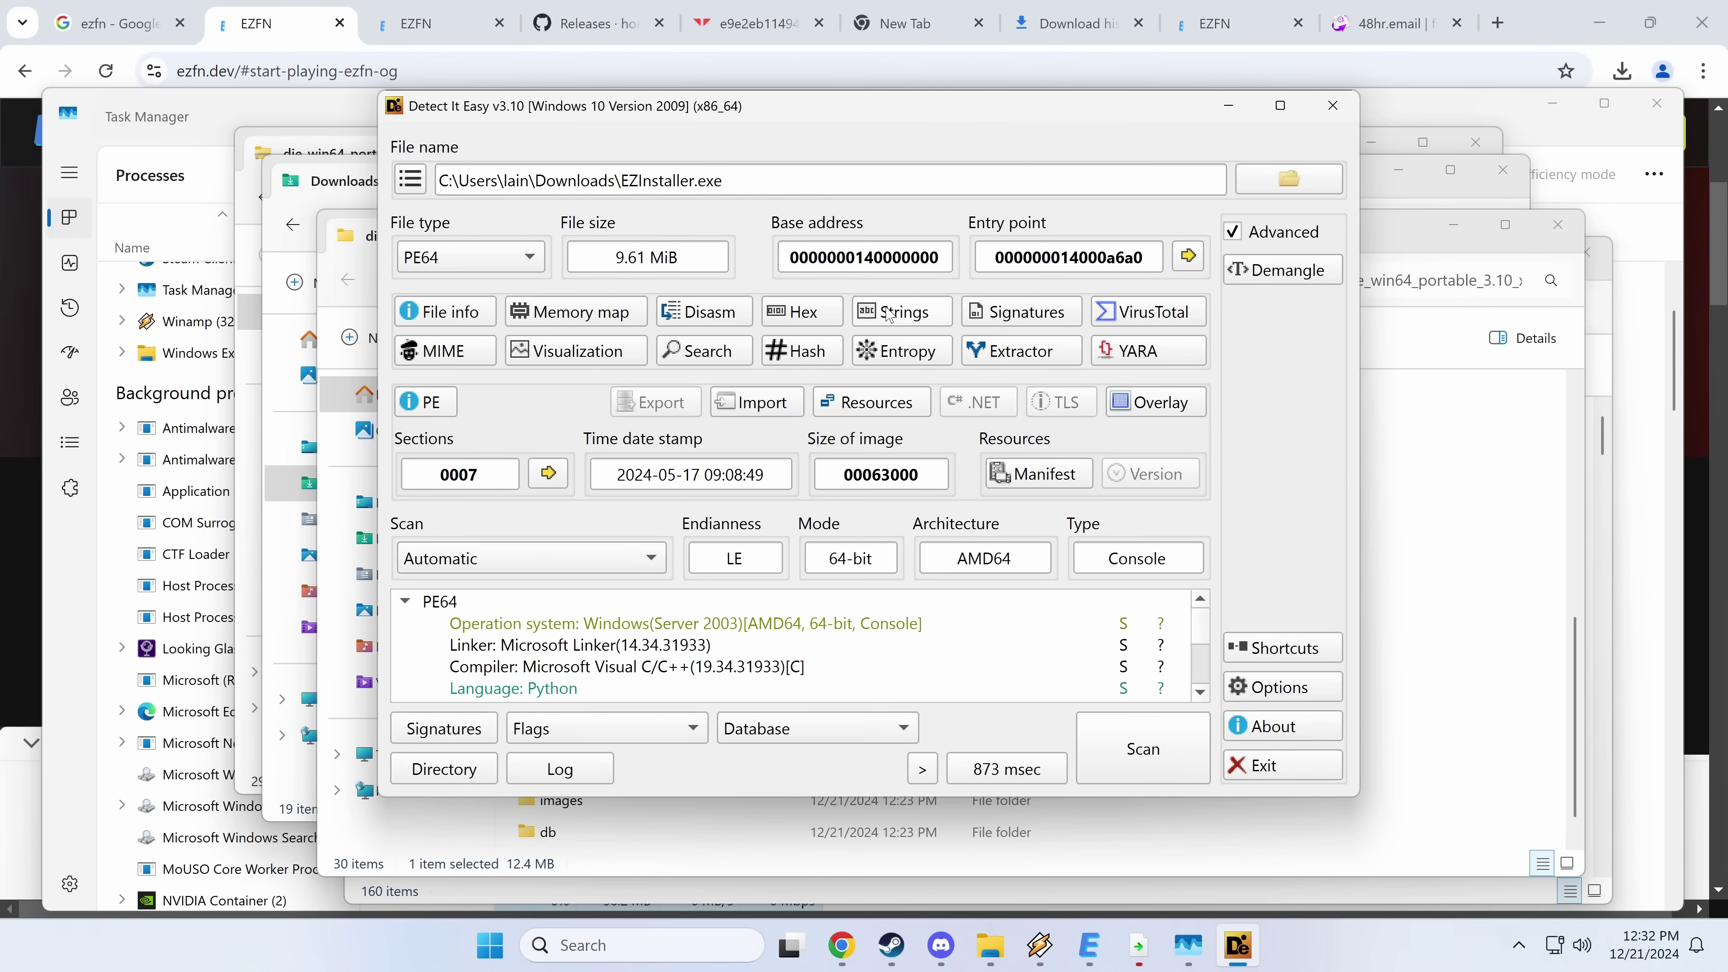
# List the installer's embedded strings, filtering for 'htp' and toggling the links-only view
pyautogui.click(888, 315)
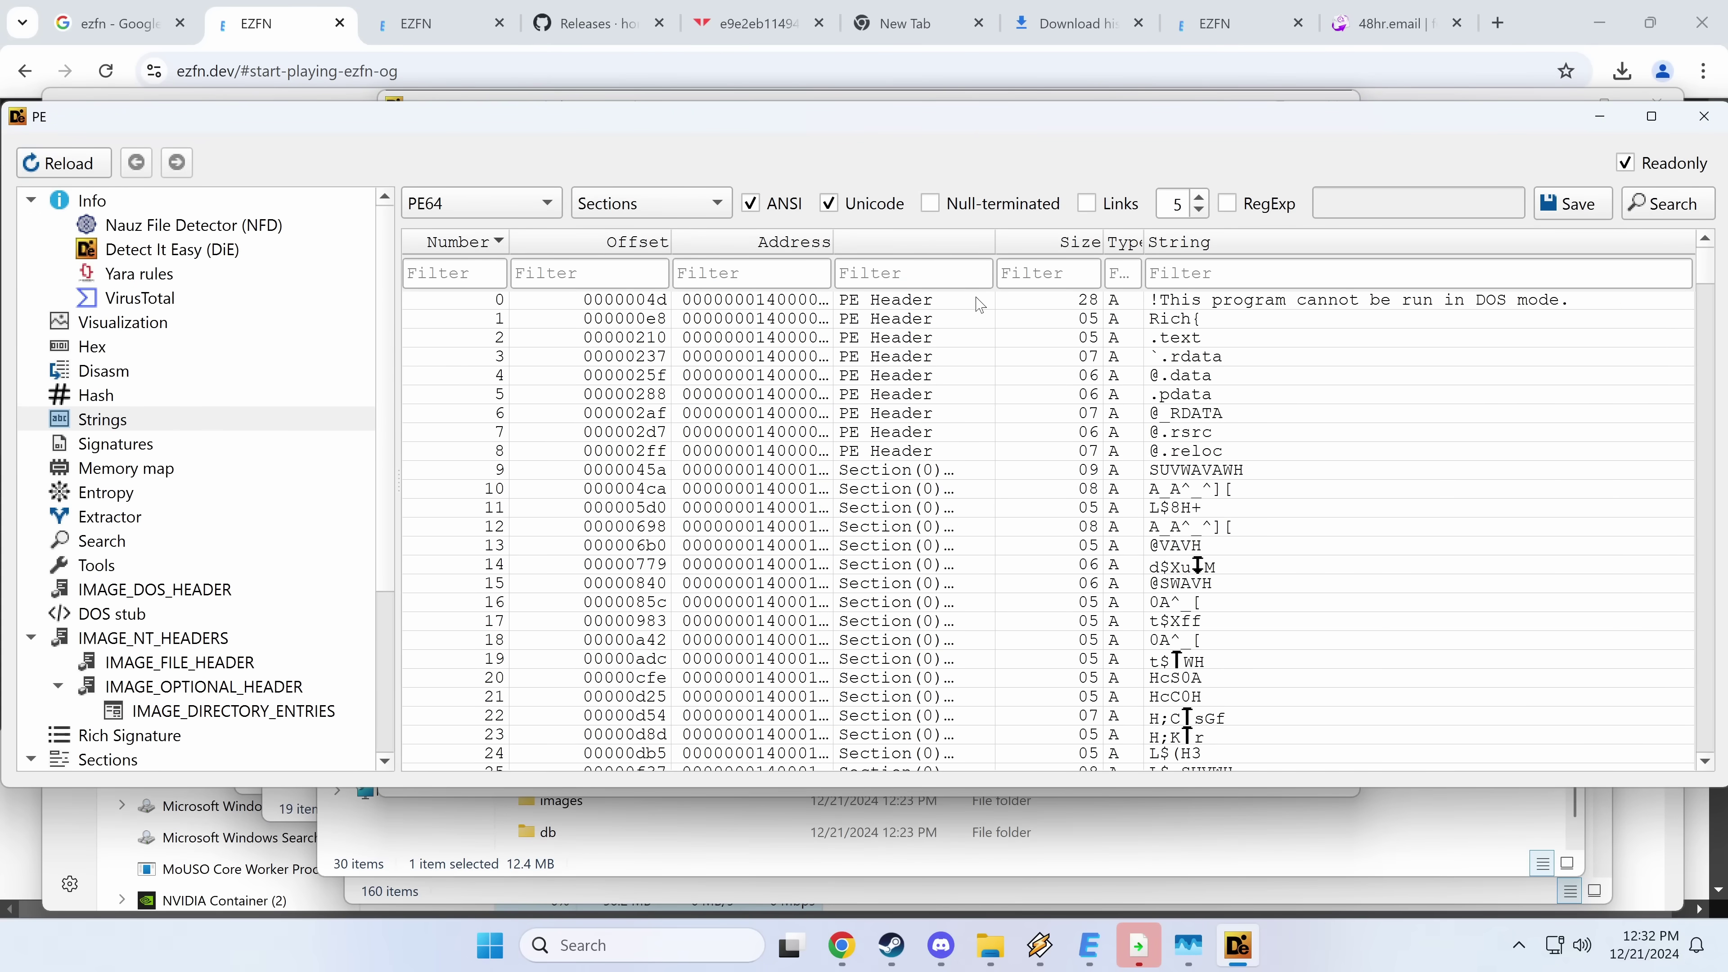
pyautogui.scroll(-20, 1208, 490)
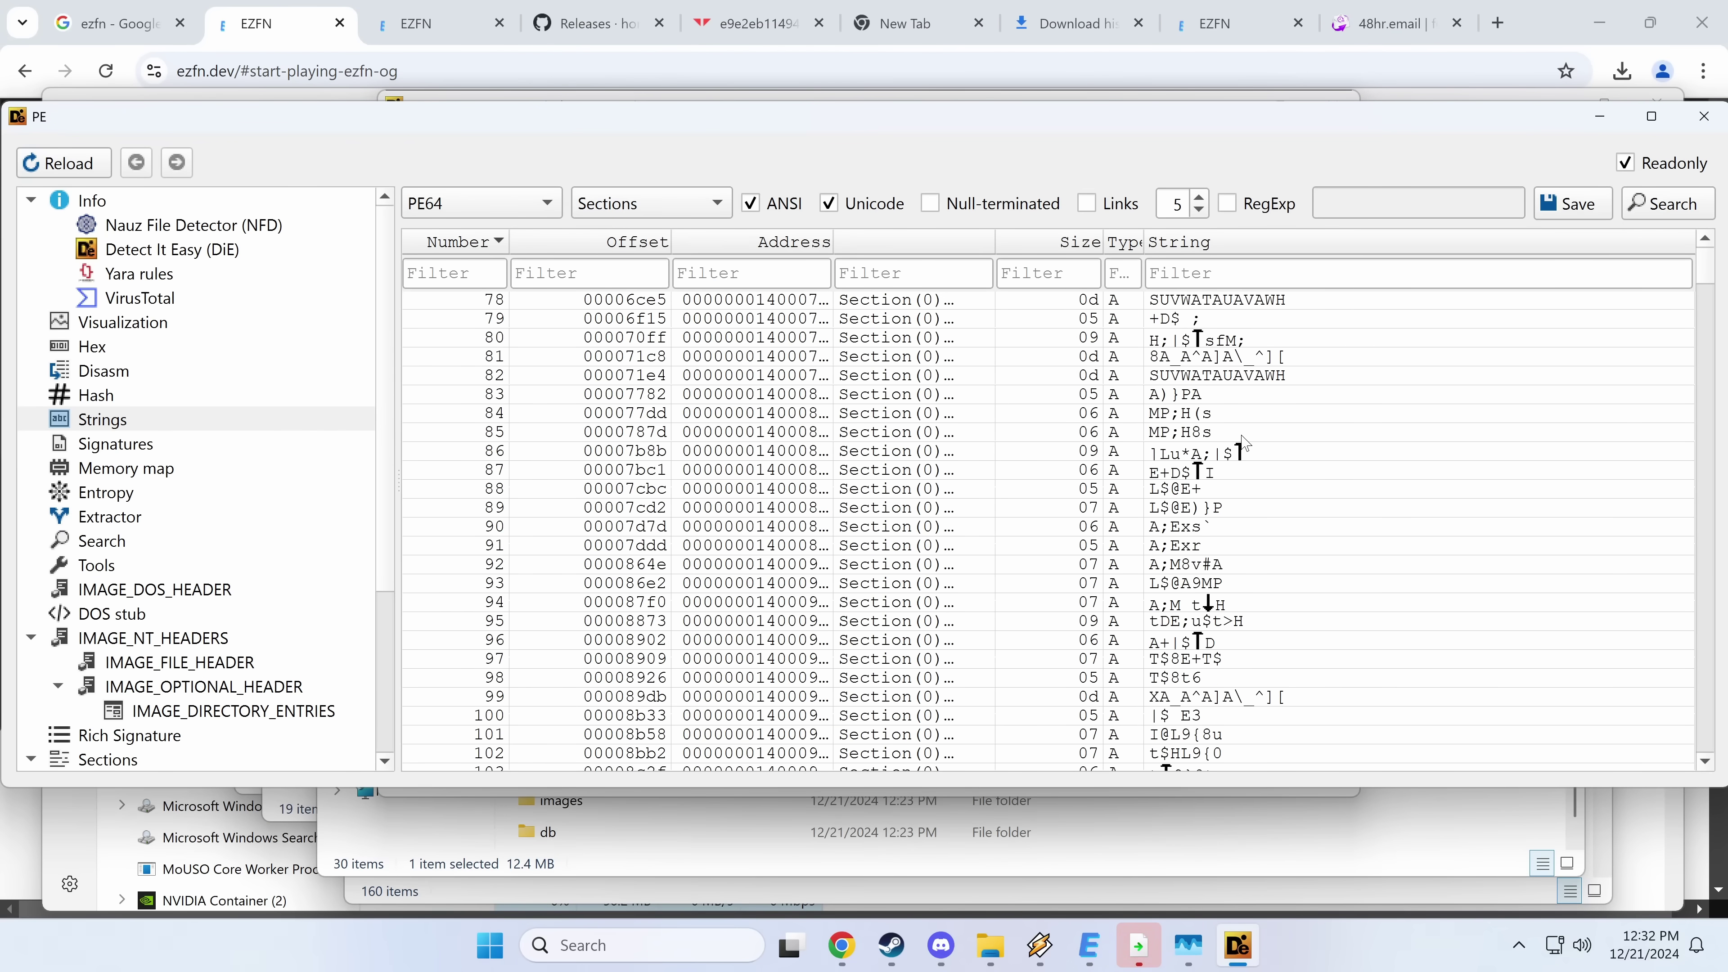
pyautogui.scroll(-10, 1246, 442)
pyautogui.click(1256, 279)
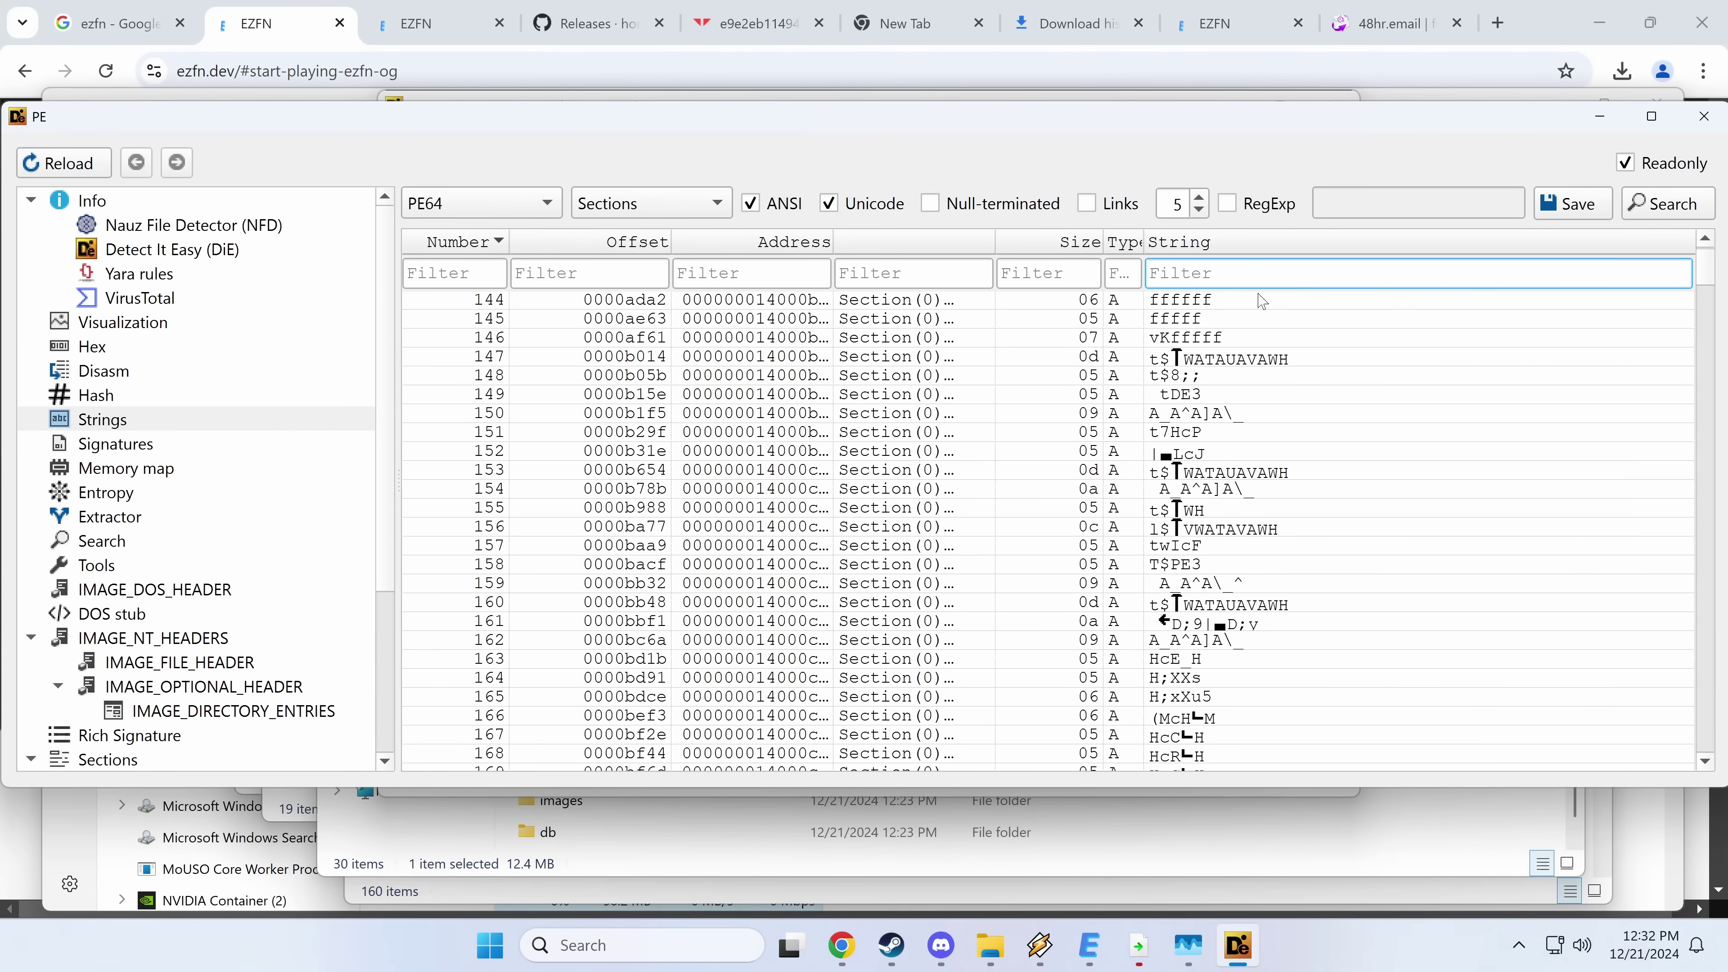
pyautogui.write('htp')
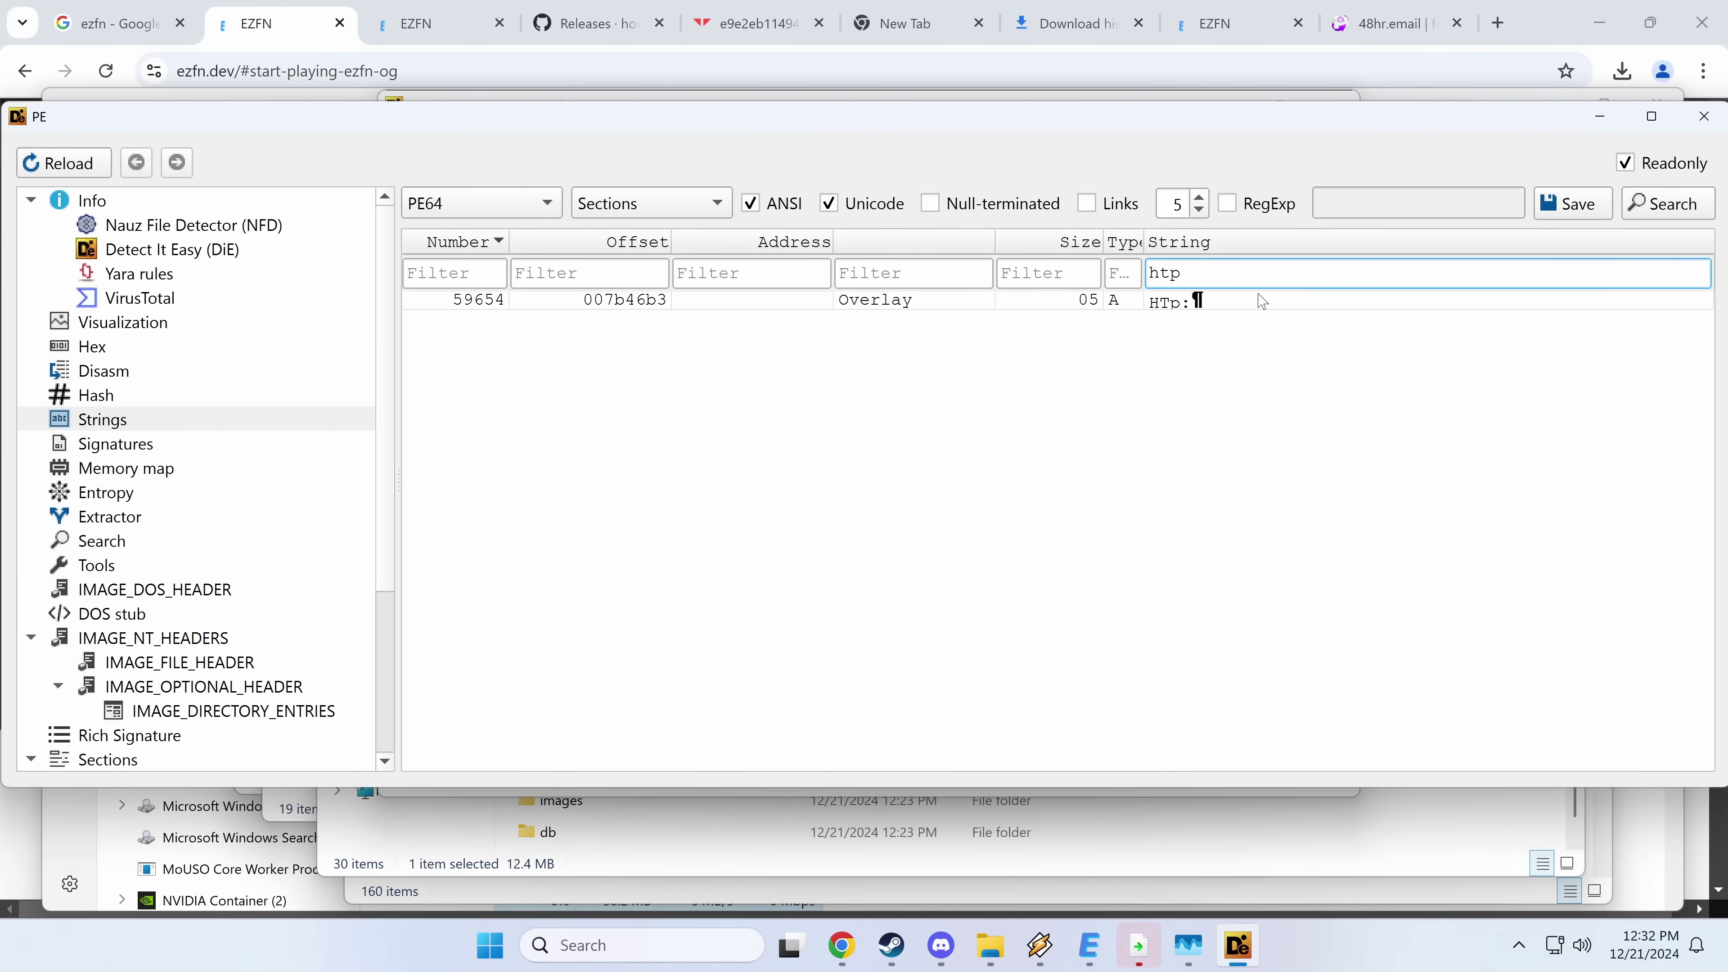
pyautogui.press('BackSpace')
pyautogui.press('BackSpace')
pyautogui.press('BackSpace')
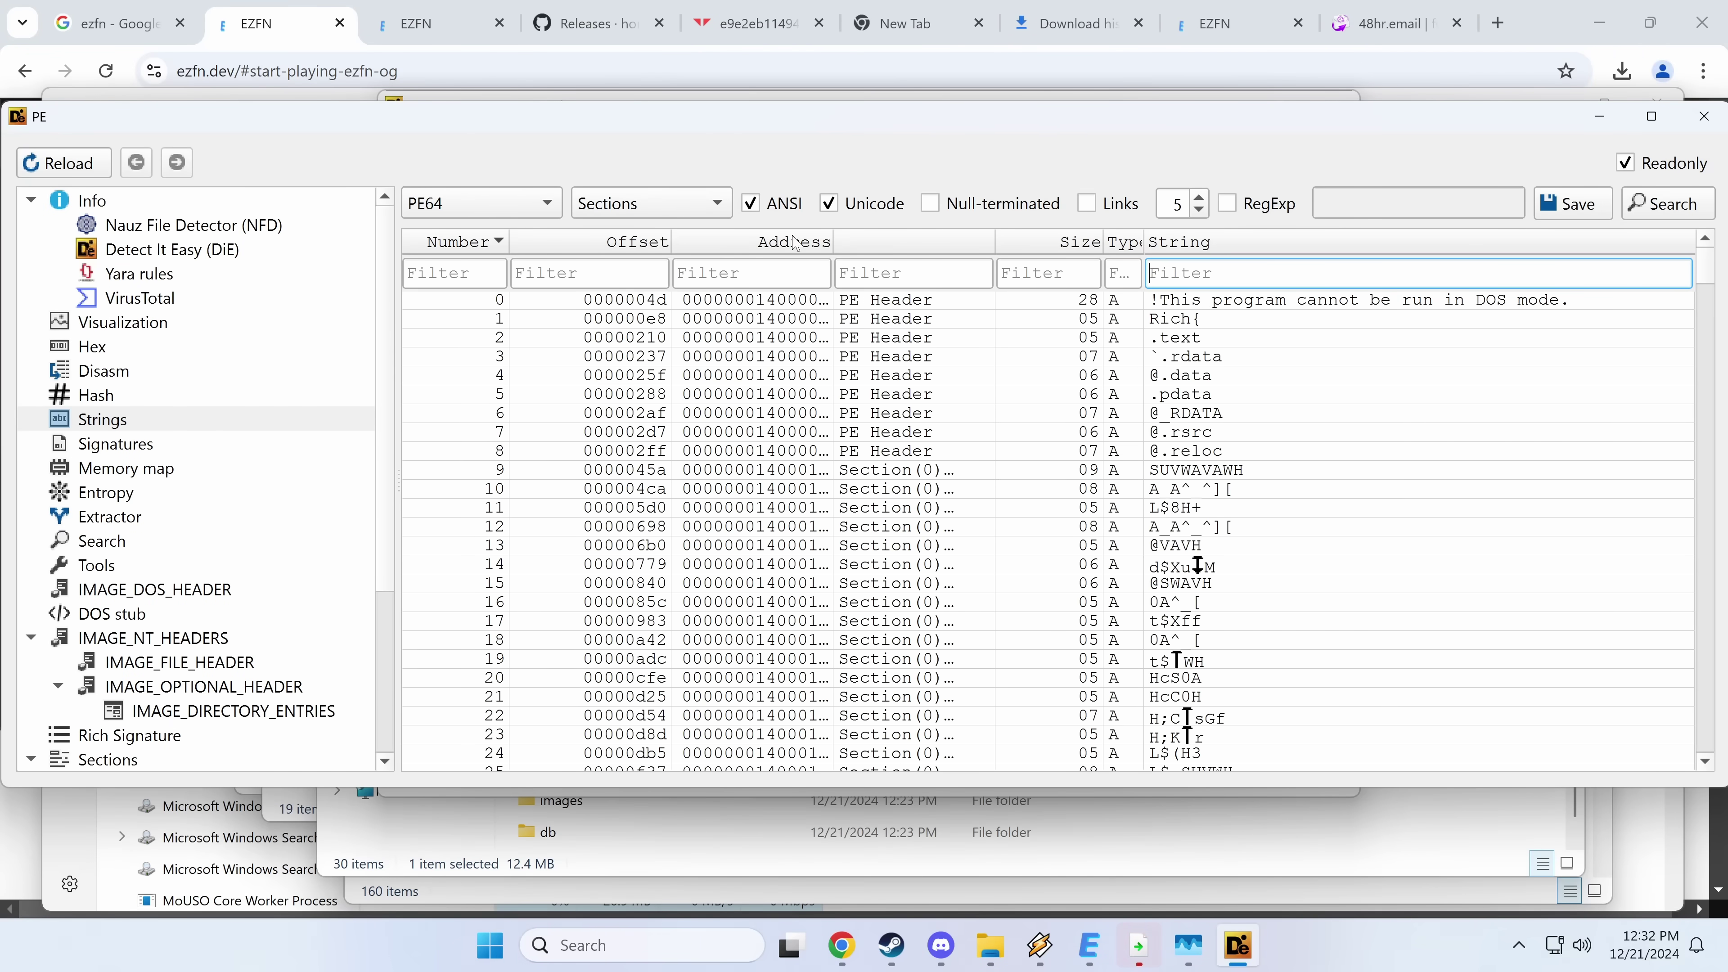
pyautogui.click(1086, 205)
pyautogui.click(1086, 204)
# Close the strings window and scroll the scan results to reveal the PyInstaller packer
pyautogui.moveTo(1120, 122); pyautogui.dragTo(628, 392)
pyautogui.click(1217, 386)
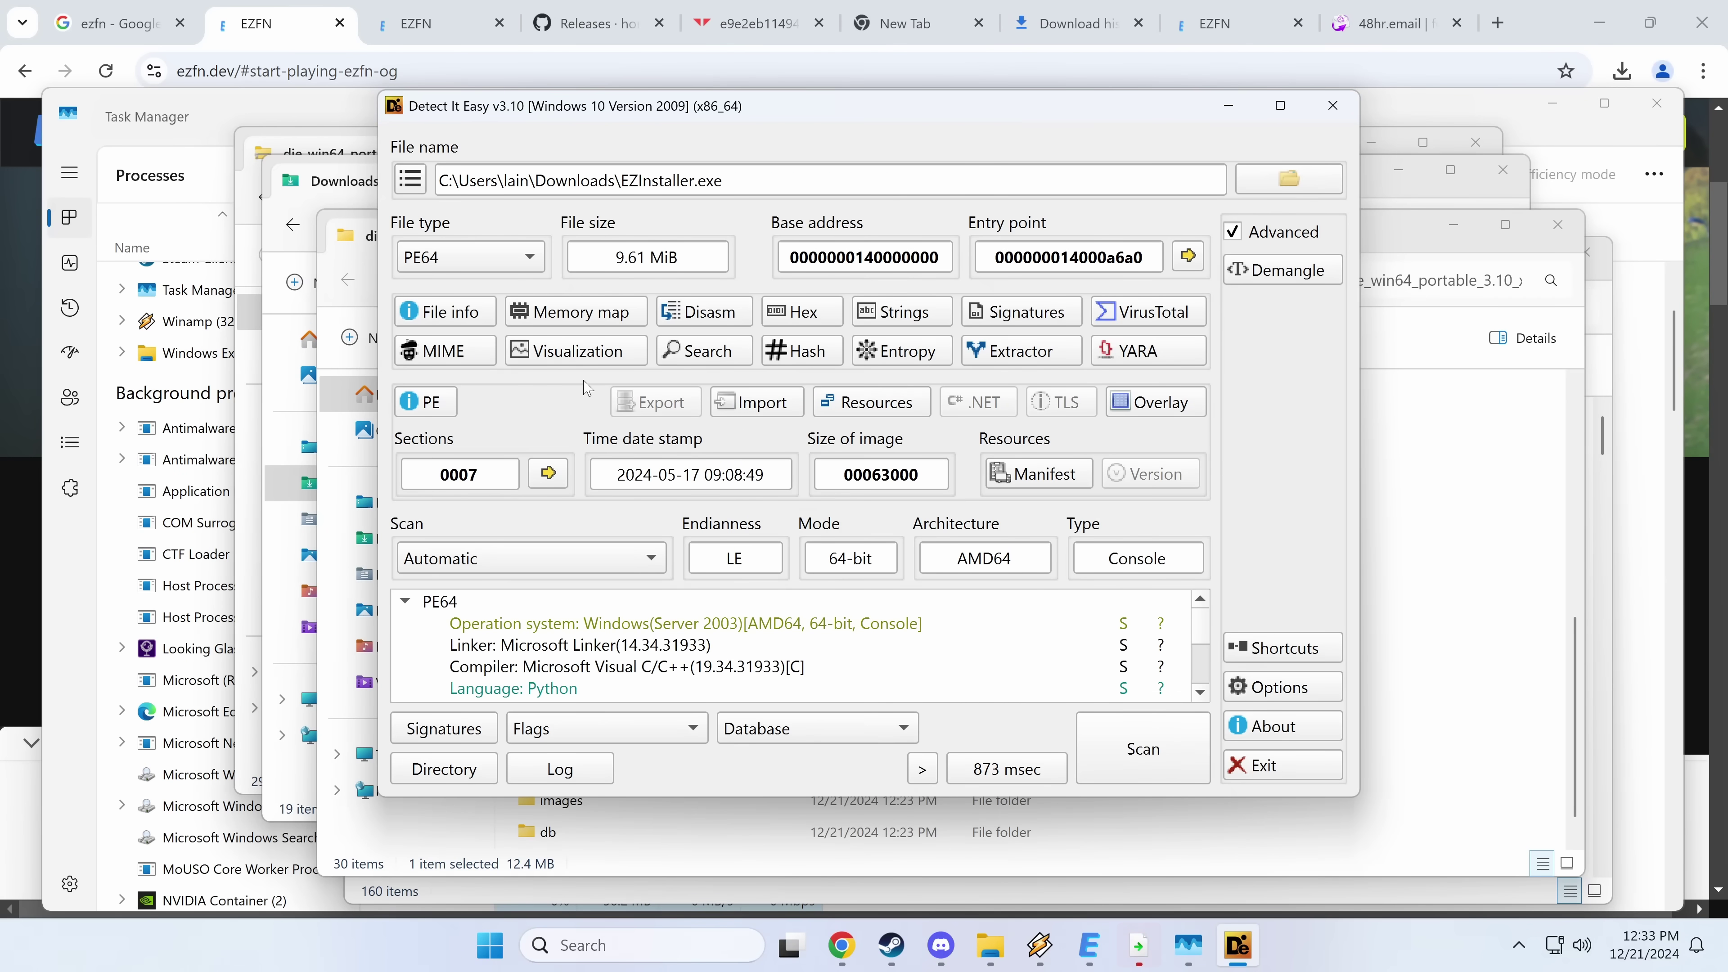
pyautogui.scroll(-3, 532, 684)
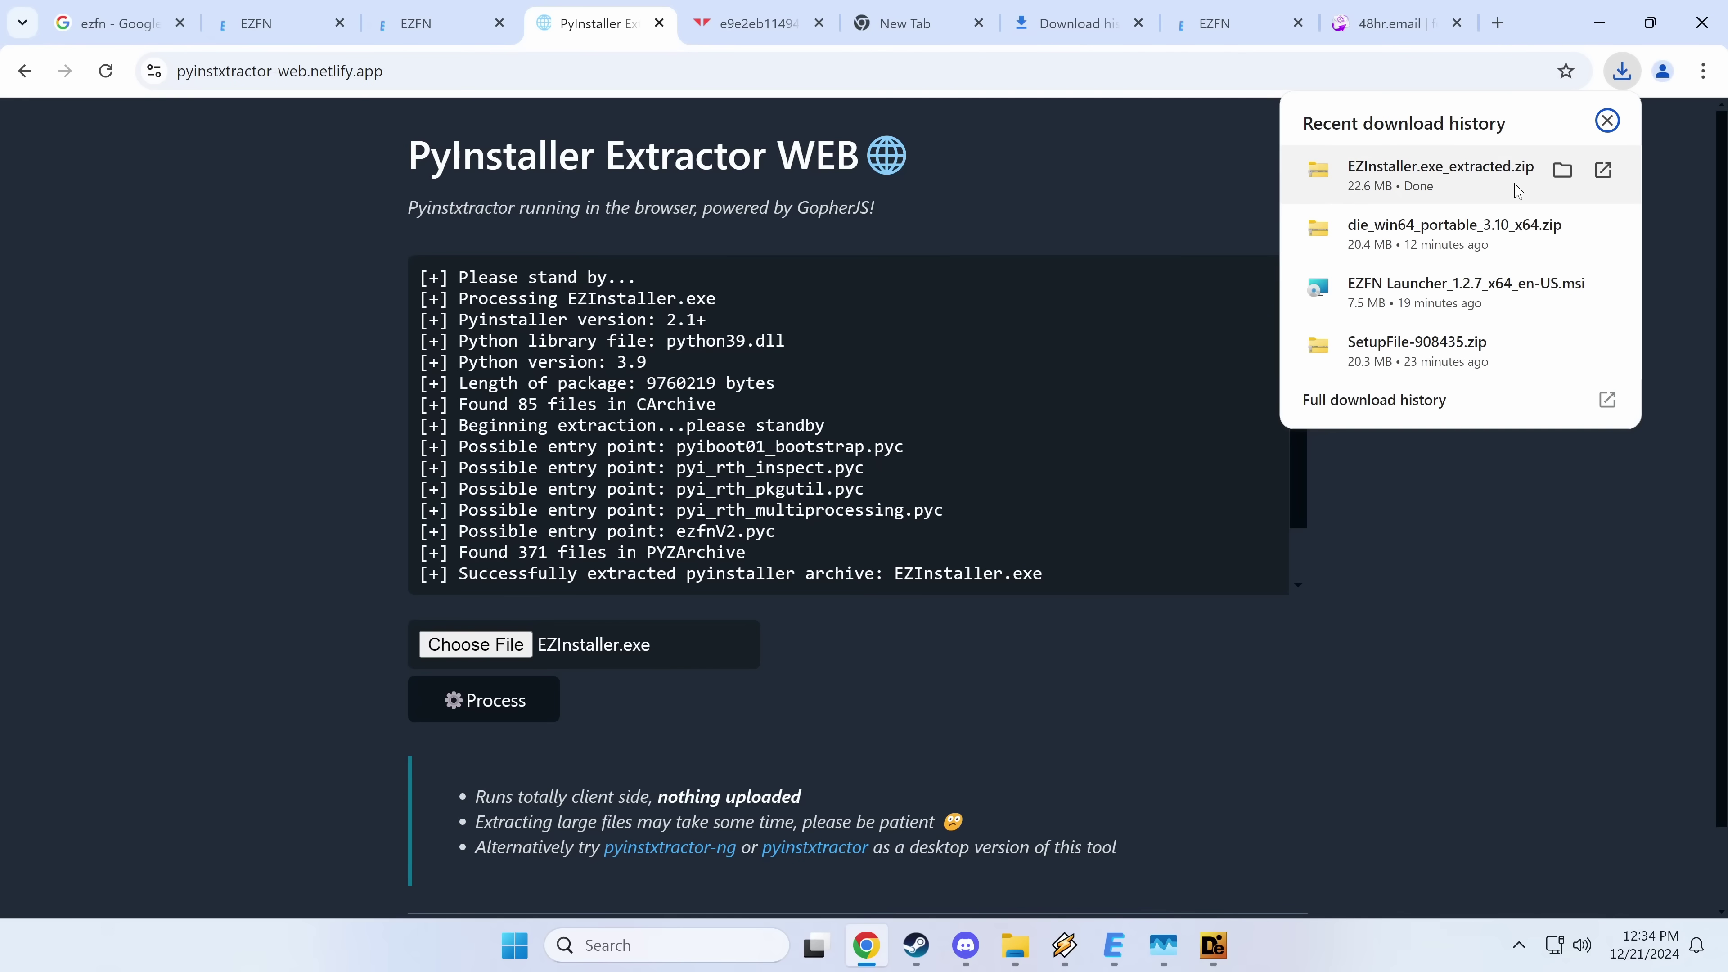
# Extract all 505 items of the EZInstaller.exe_extracted zip into a regular folder
pyautogui.click(1518, 192)
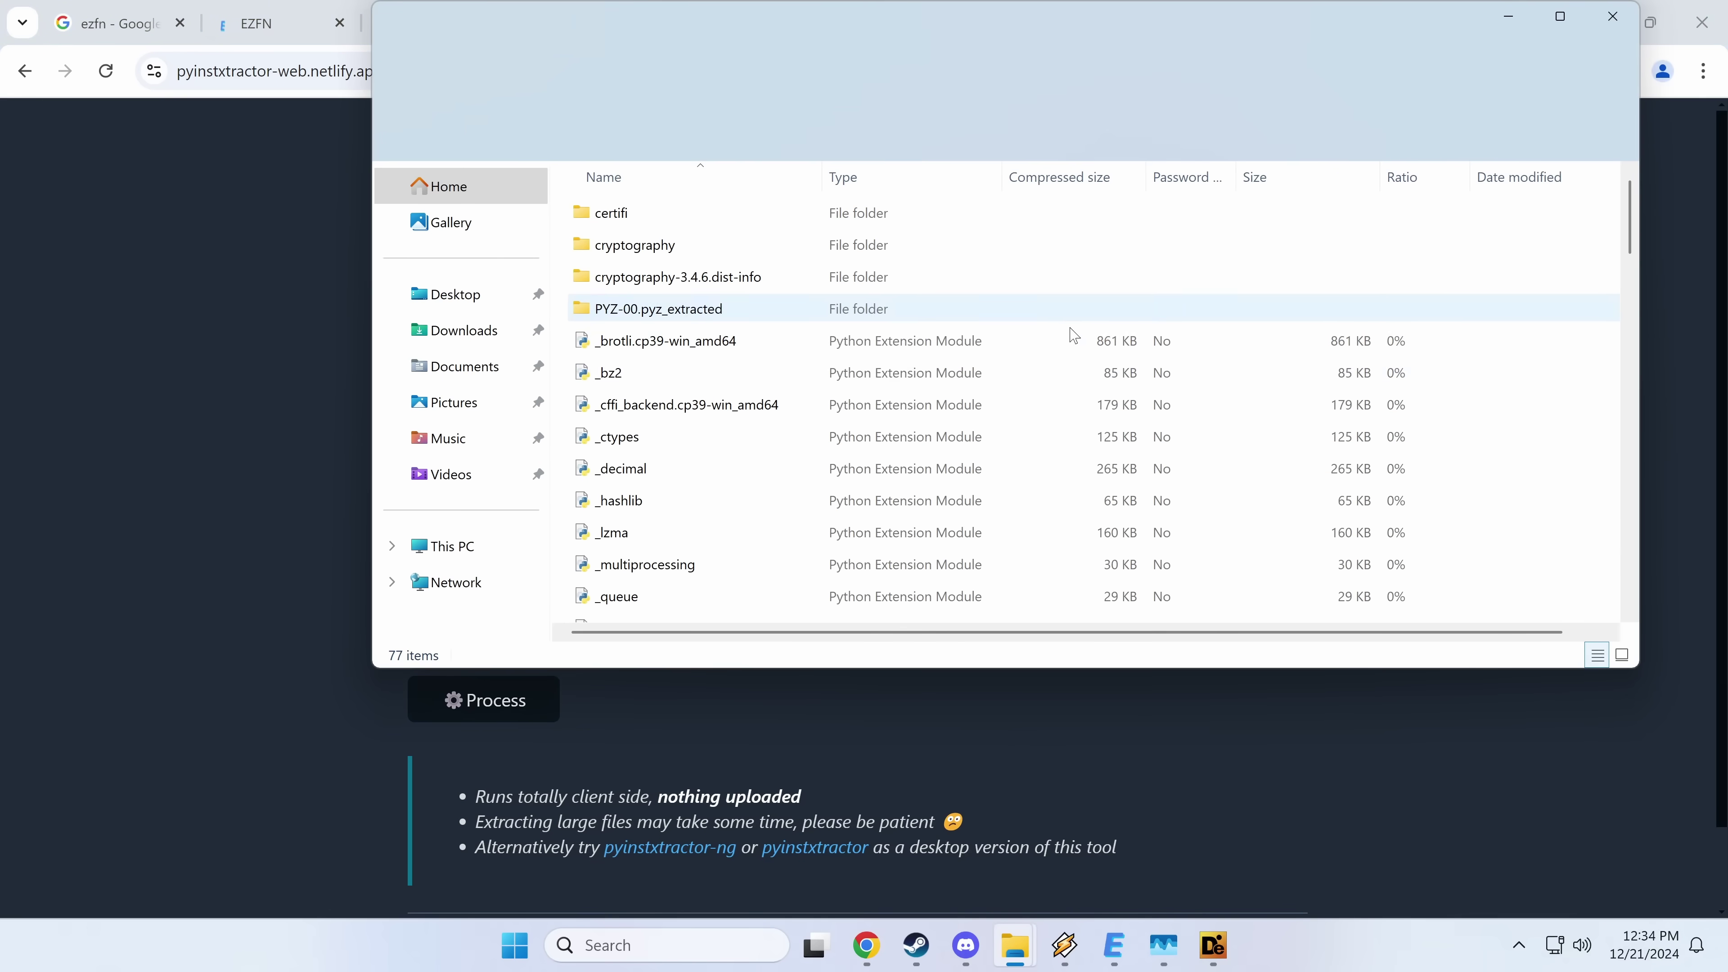
pyautogui.rightClick(1423, 443)
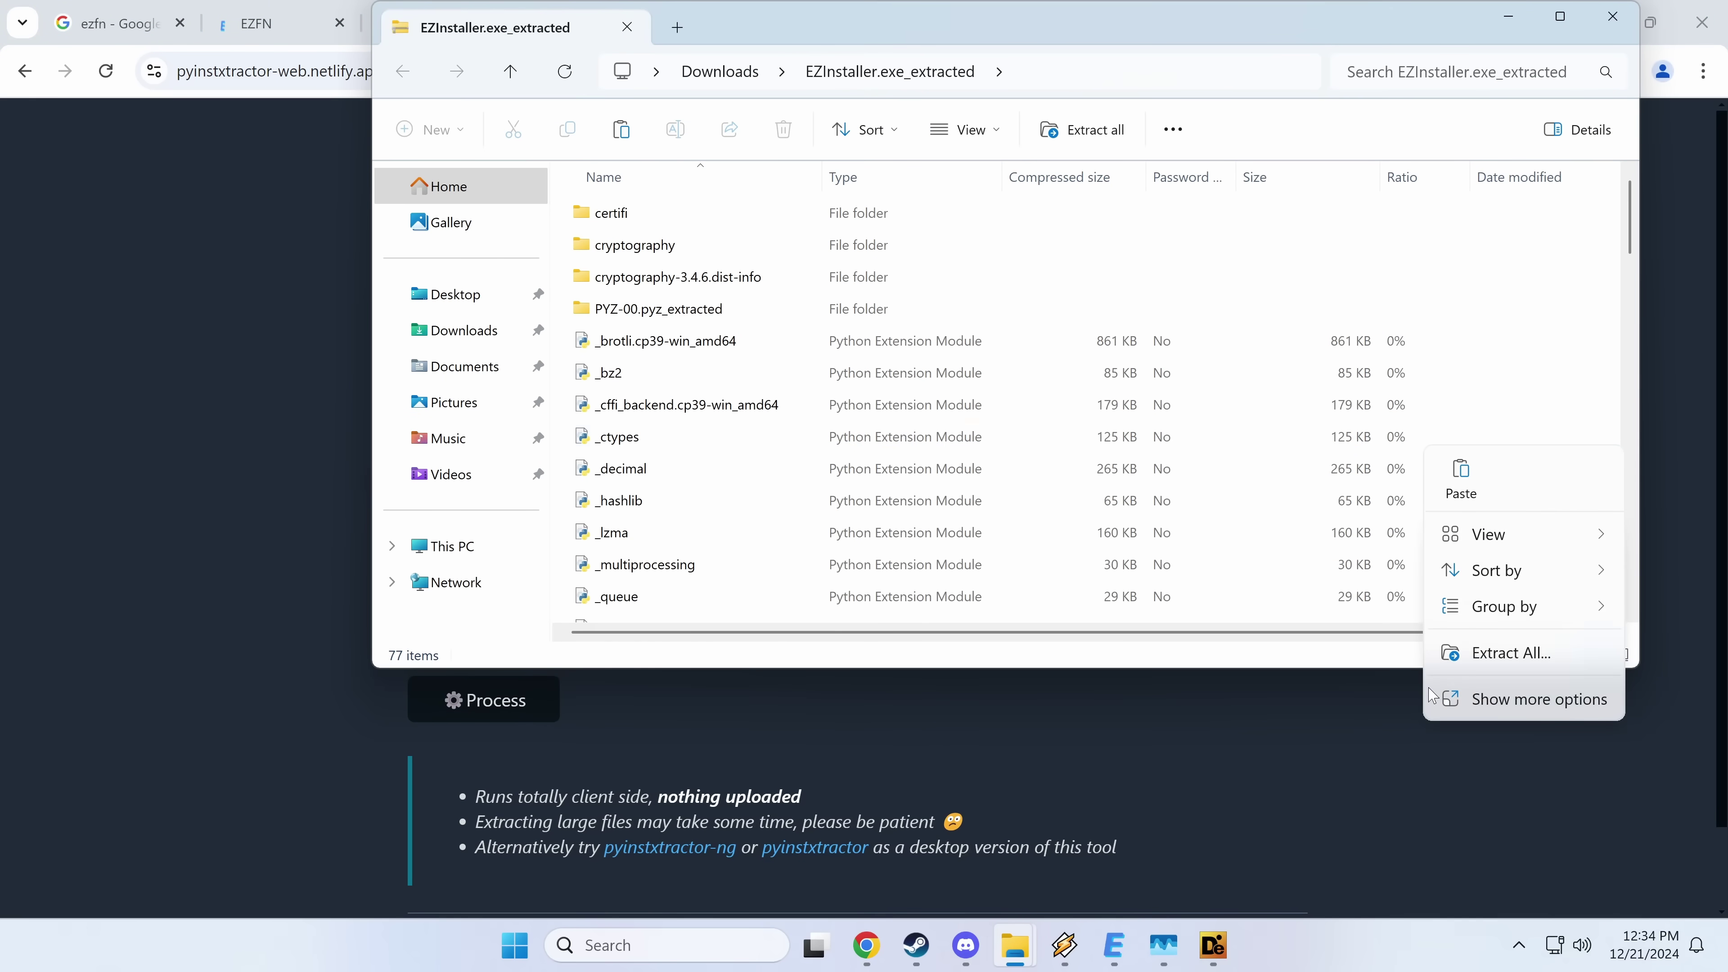
pyautogui.click(1500, 652)
pyautogui.click(1060, 701)
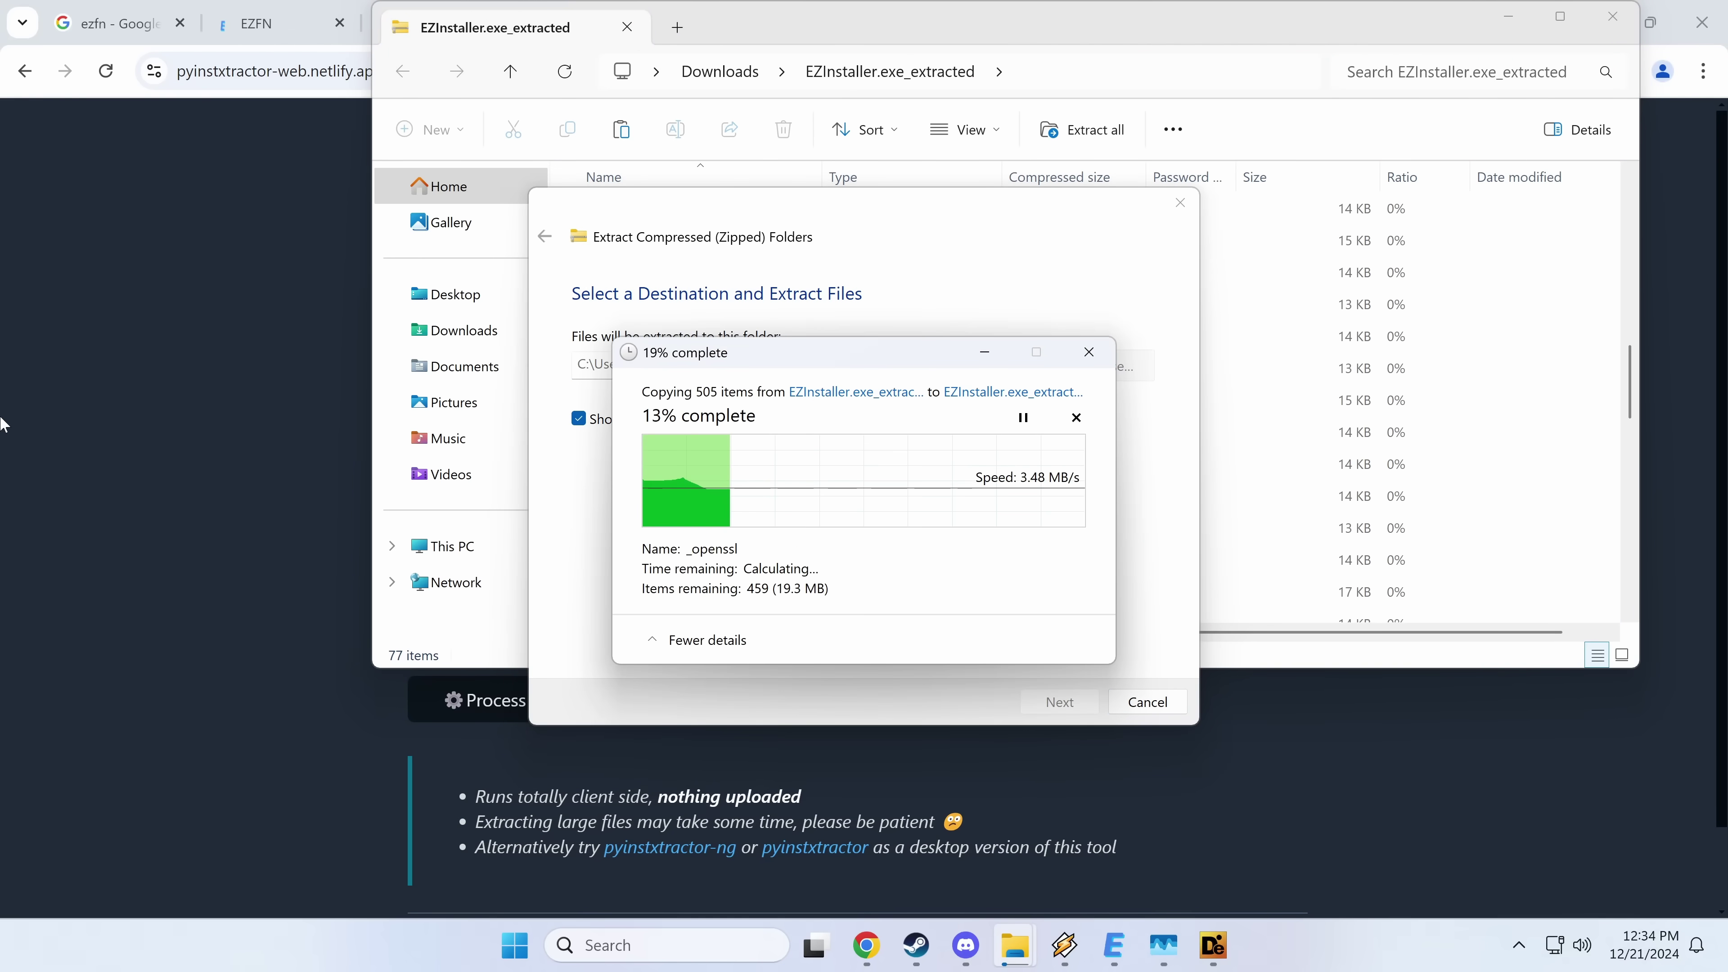
pyautogui.click(145, 392)
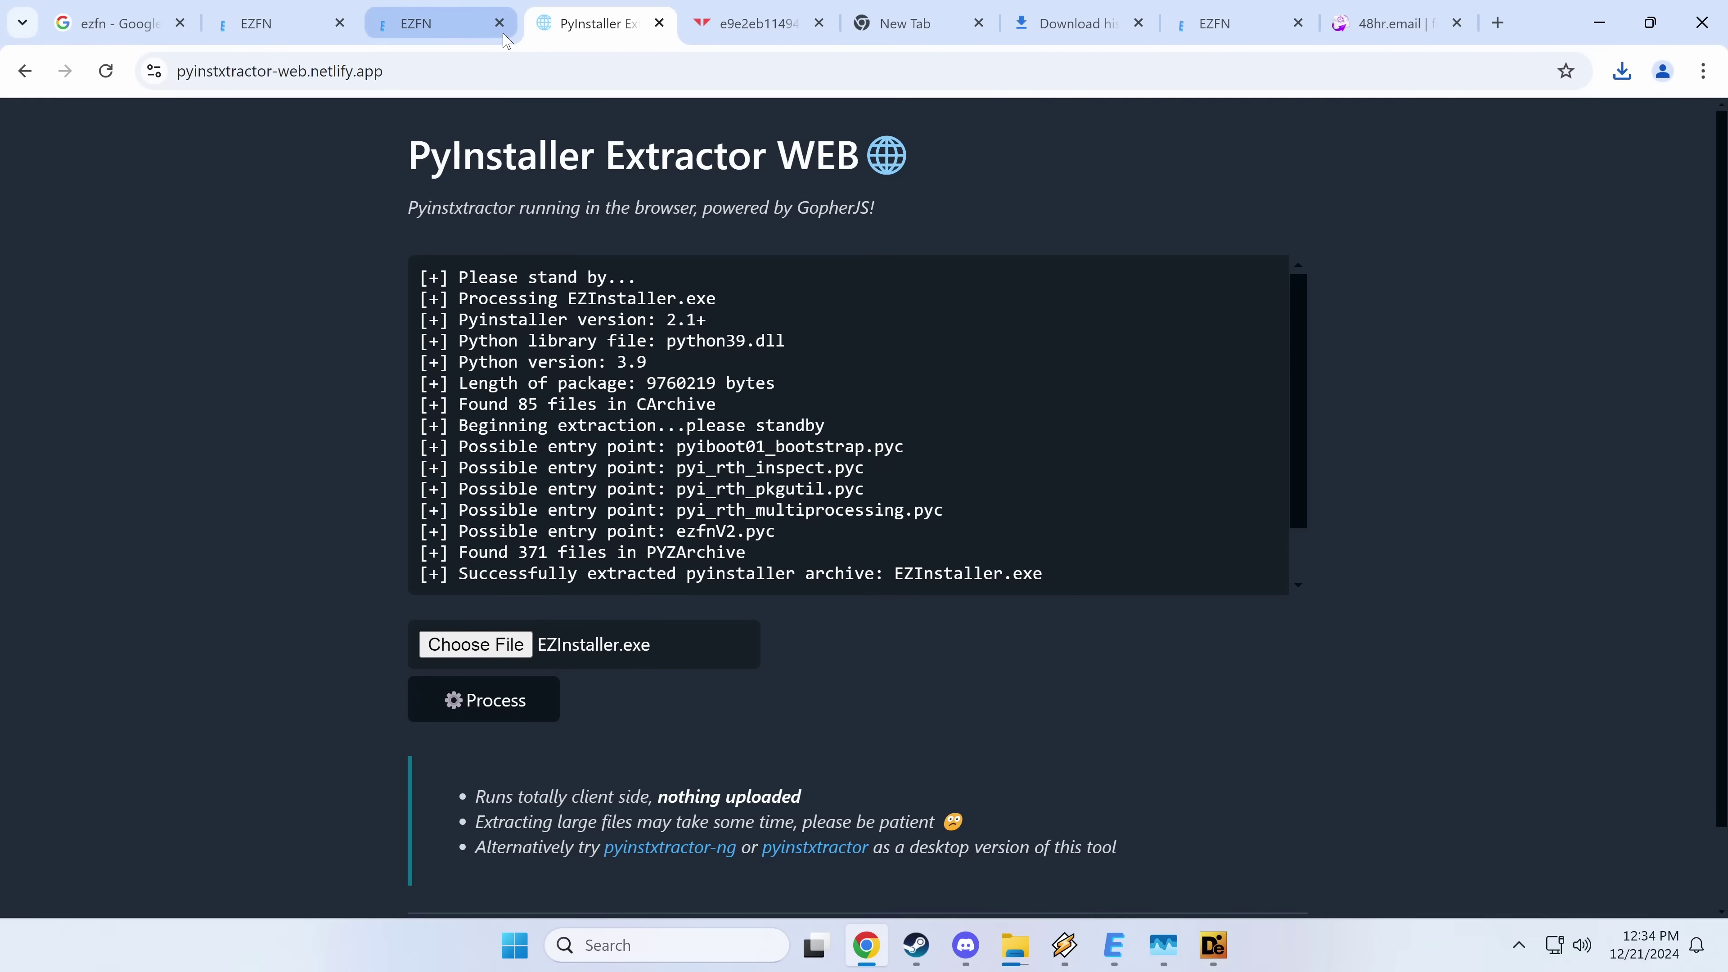
# Search 'pylingual' and open the PyLingual decompiler site twice, getting only a 502 Bad gateway
pyautogui.click(340, 71)
pyautogui.write('pylingual')
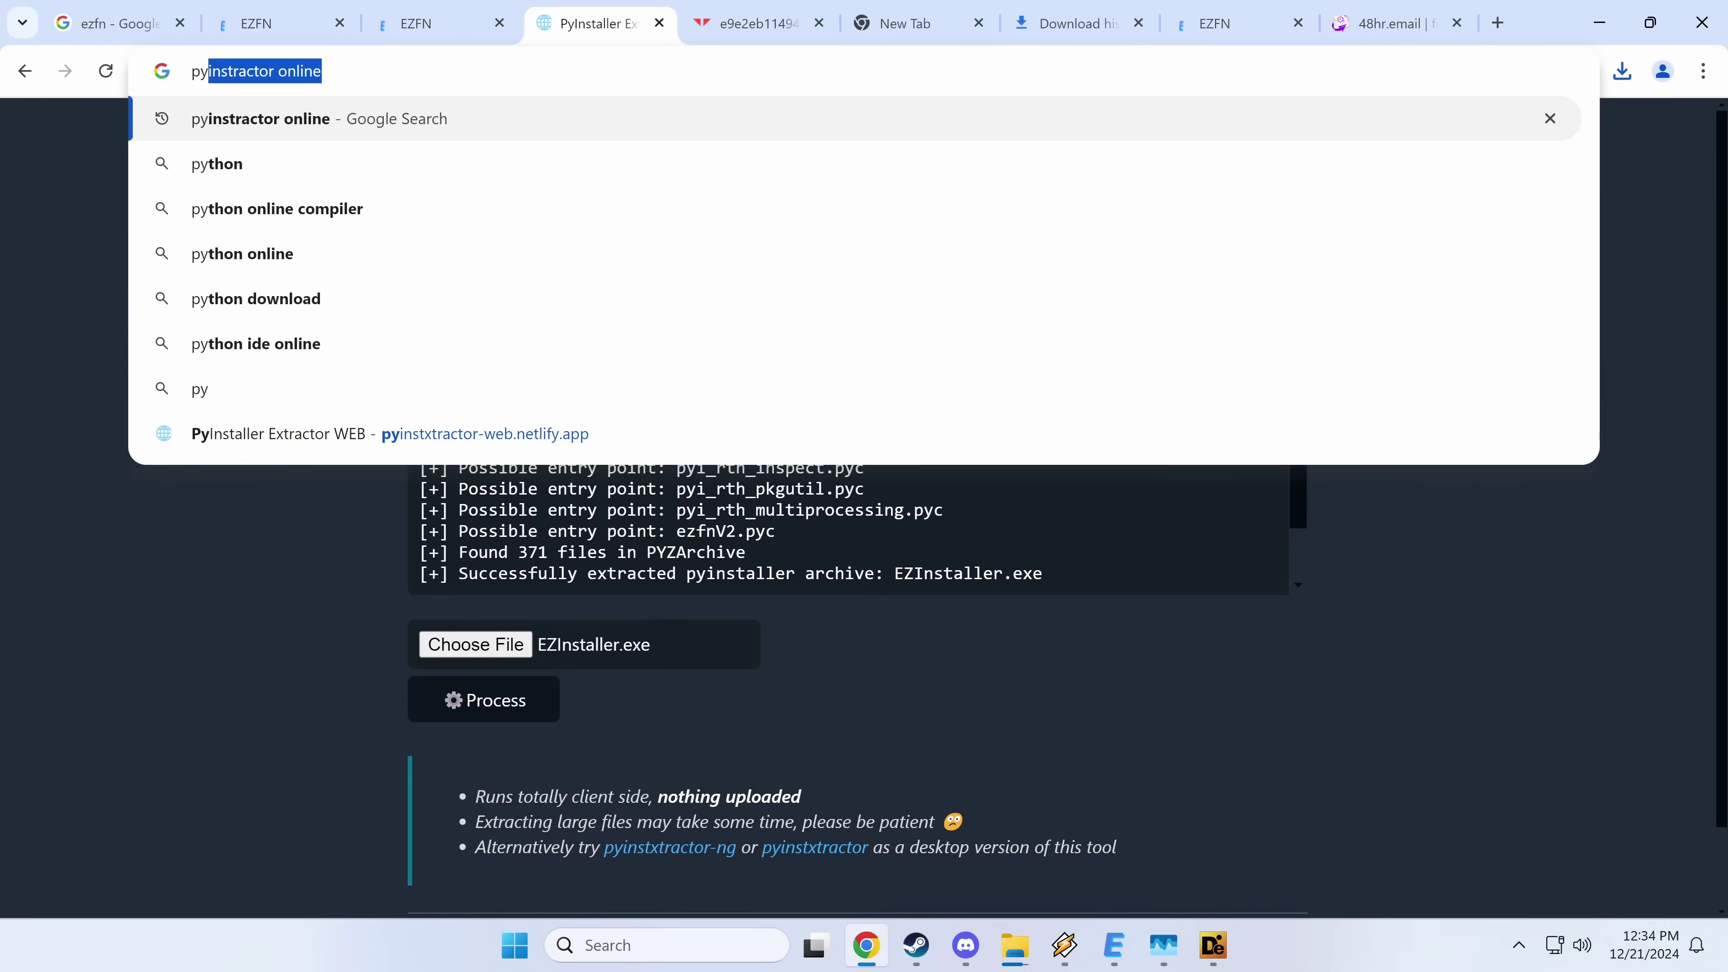
pyautogui.press('Return')
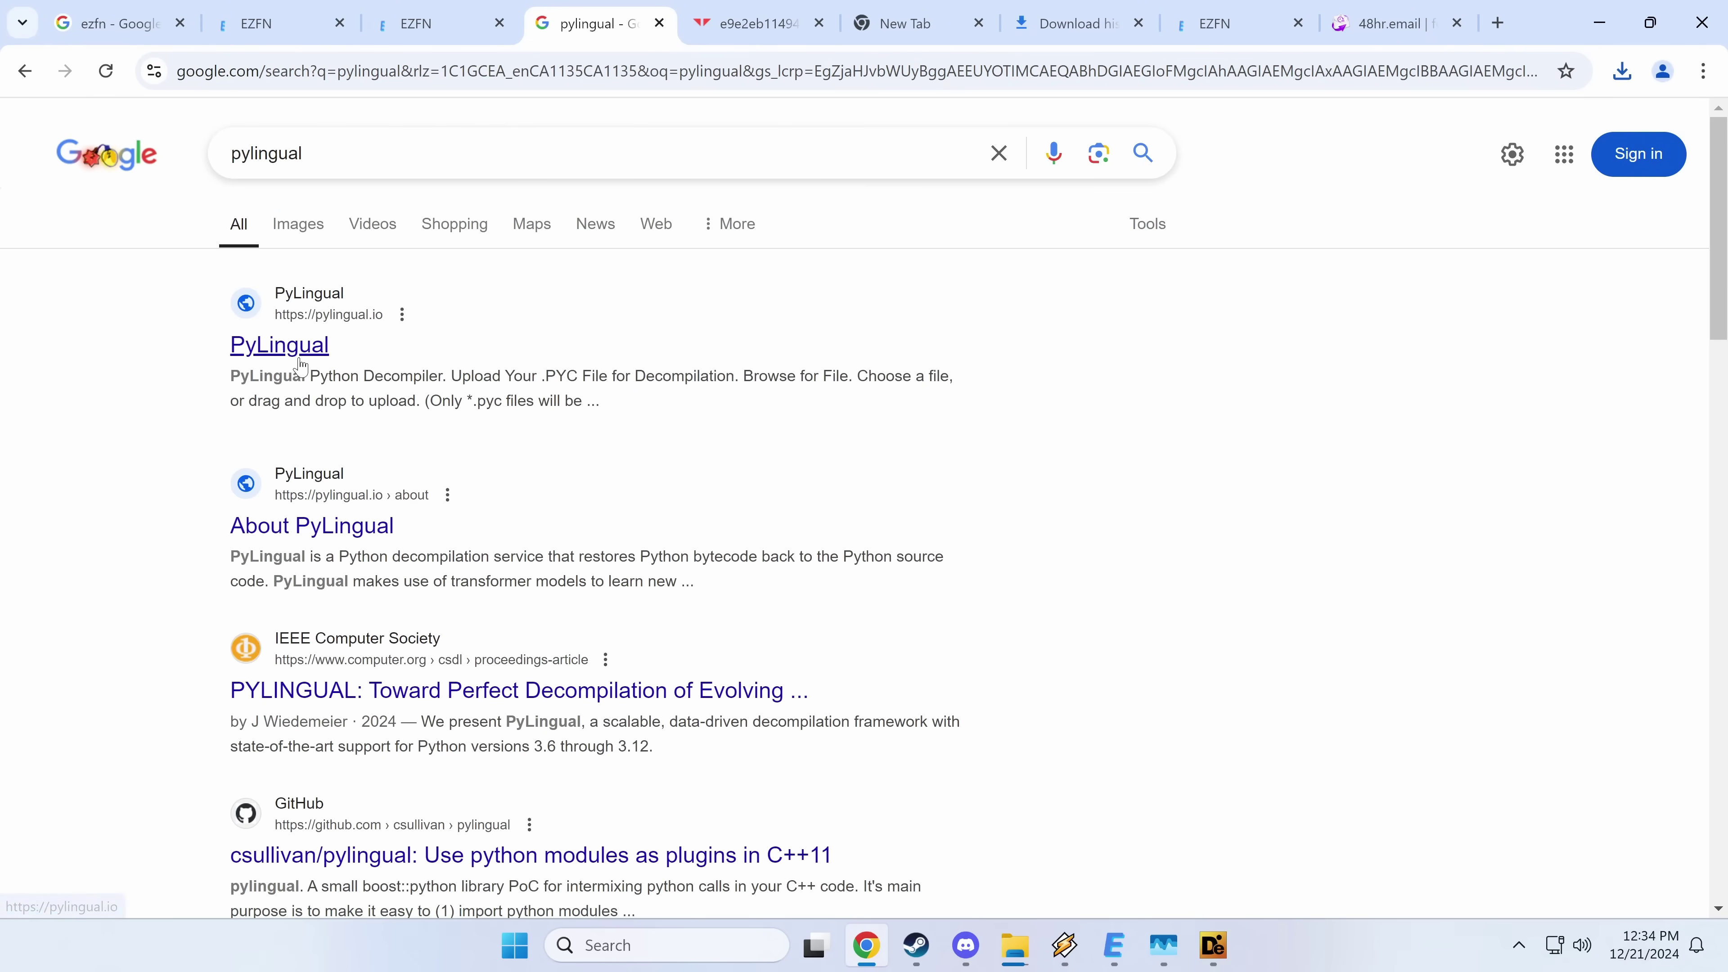
pyautogui.click(298, 351)
pyautogui.hotkey('alt', 'Left')
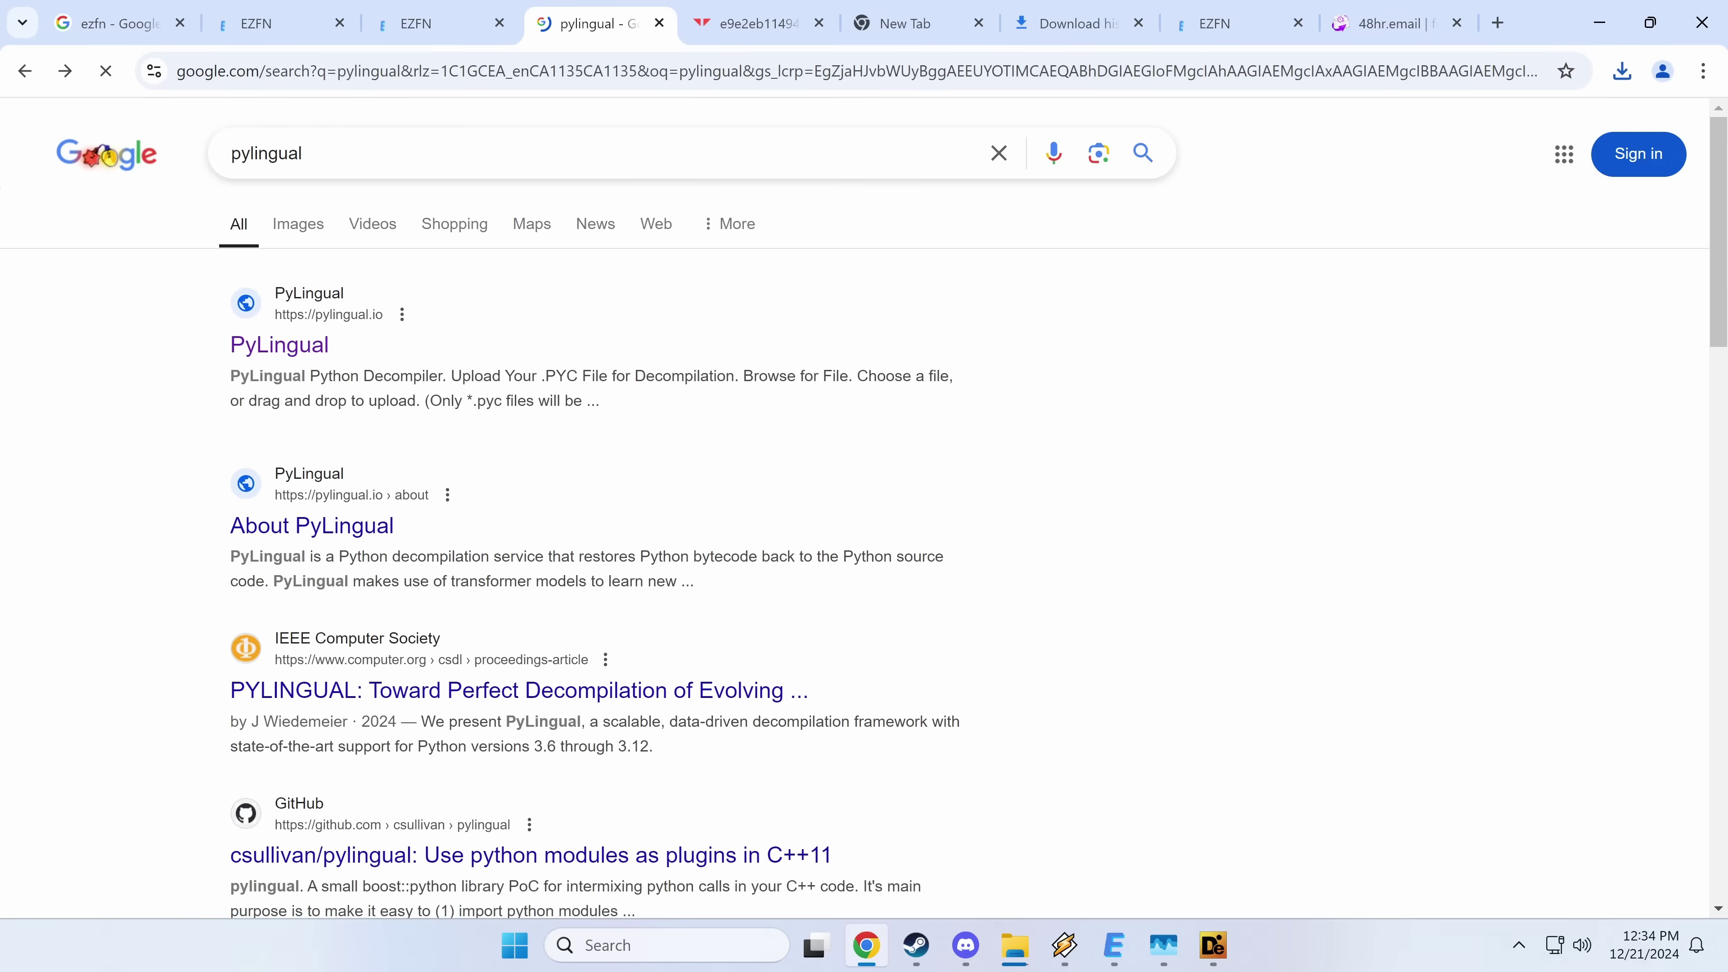
pyautogui.click(282, 338)
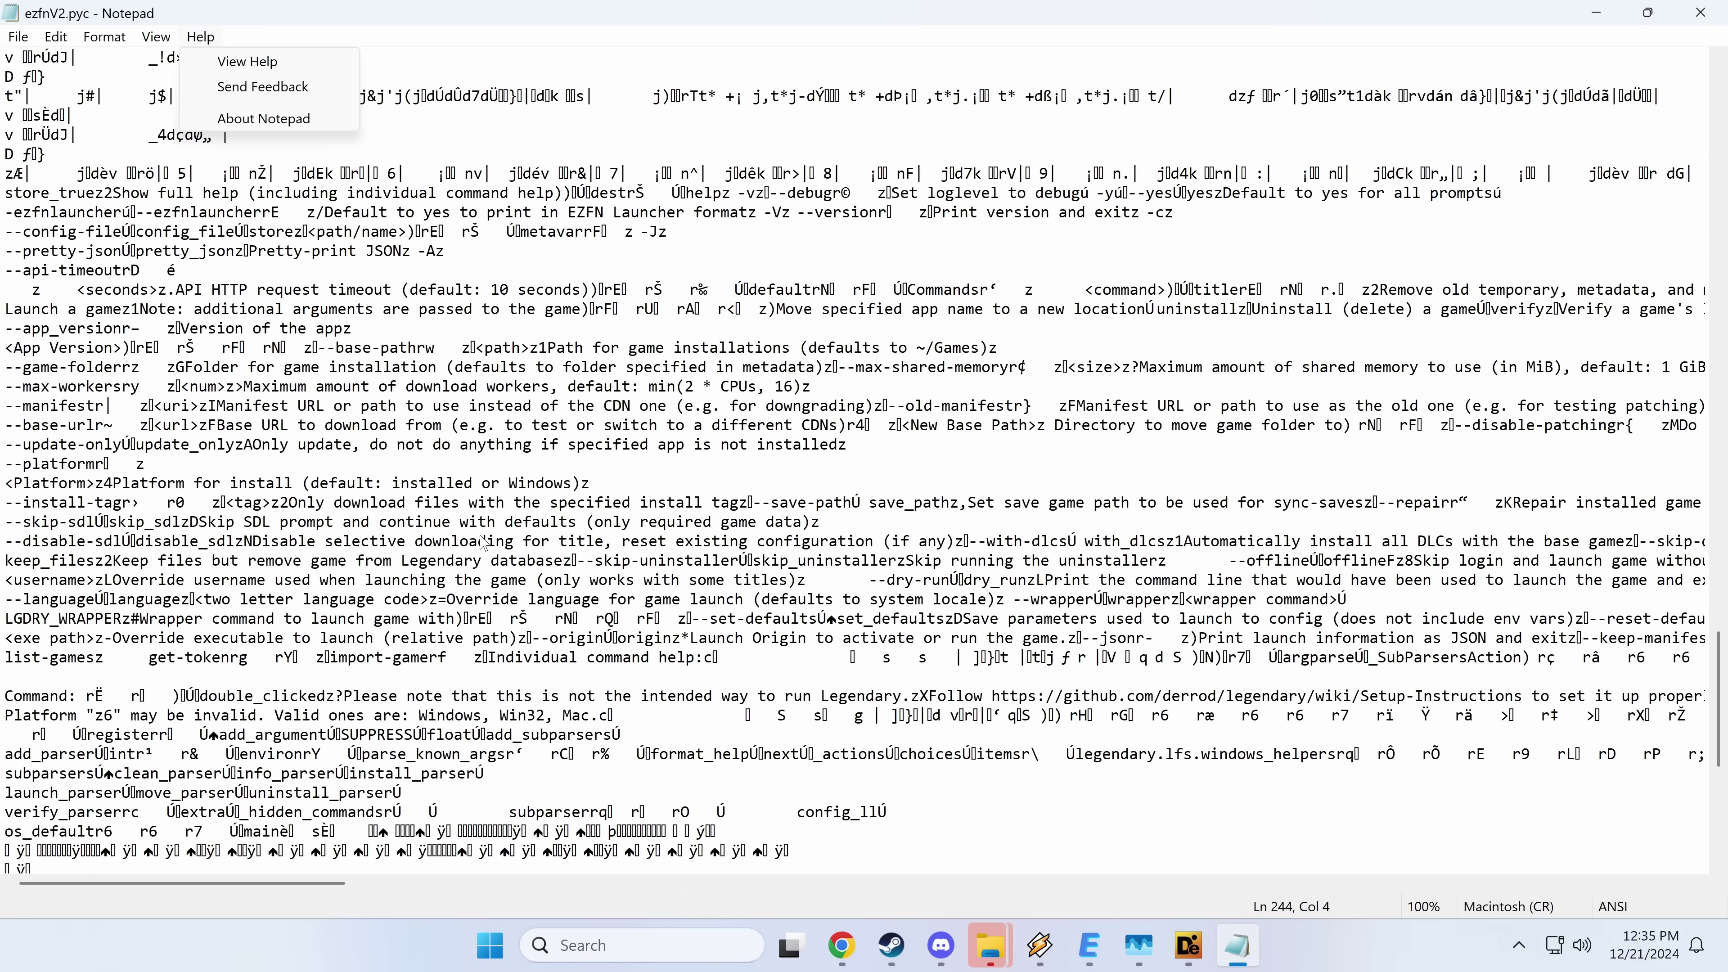
pyautogui.press('Escape')
# Review EZInstaller.exe's Legendary v0.20.34 help output, selecting the command list and cleanup lines
pyautogui.doubleClick(473, 27)
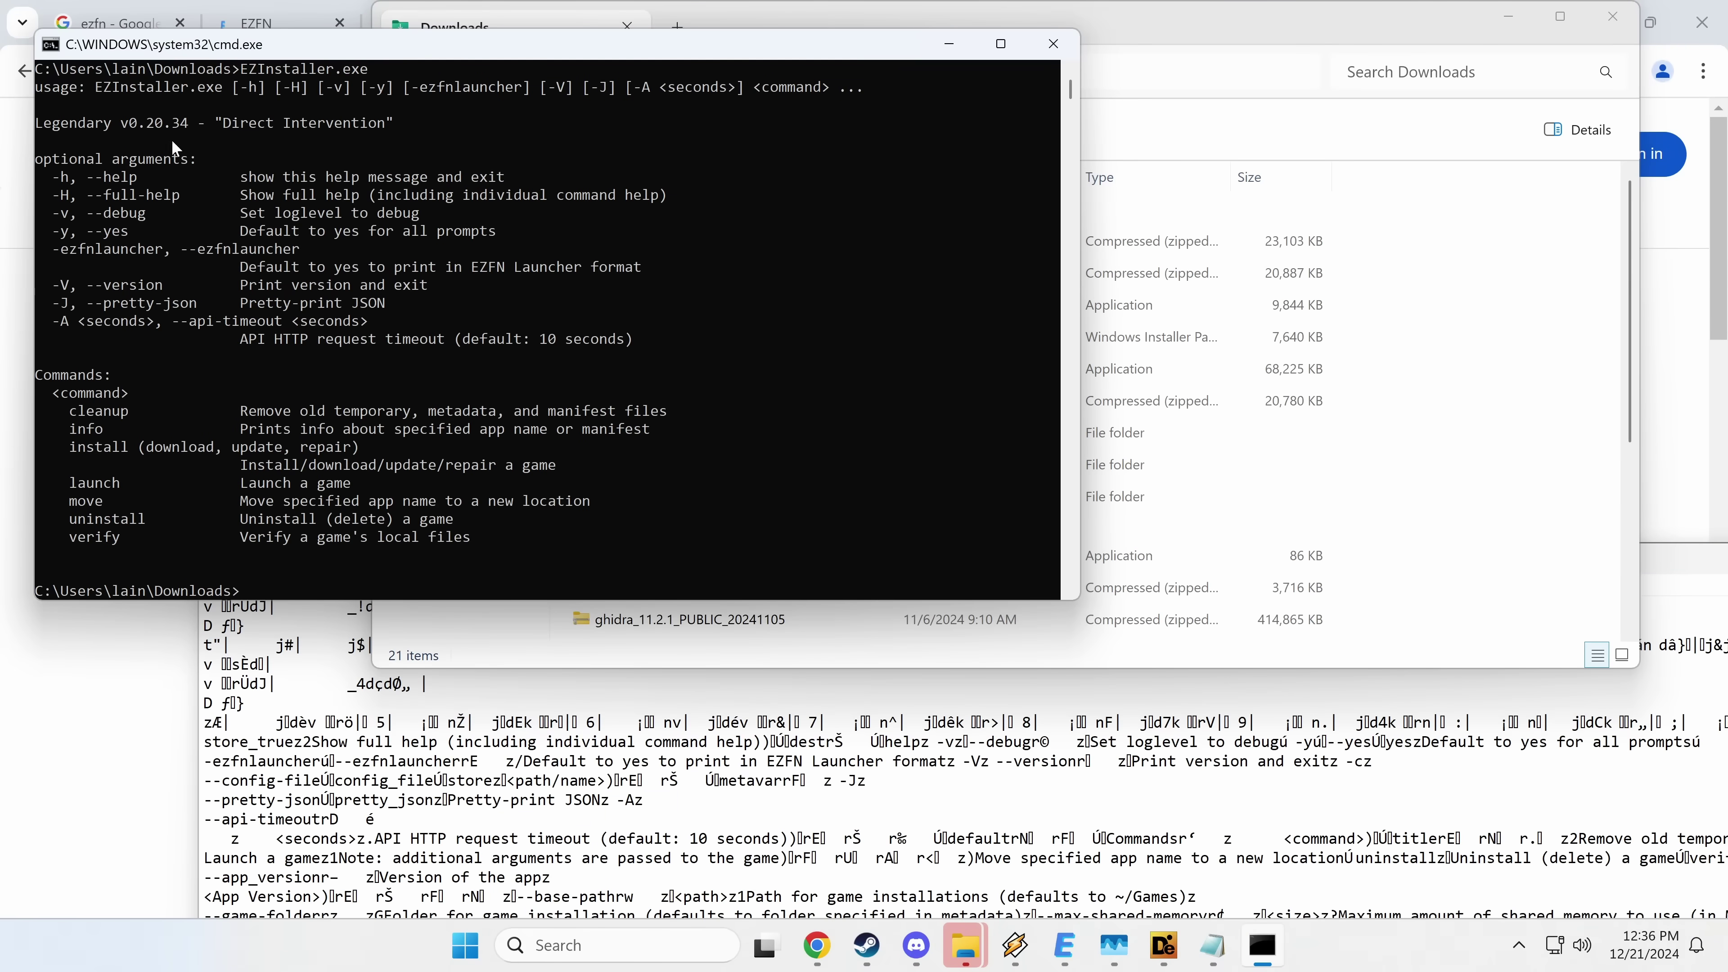
pyautogui.click(272, 249)
pyautogui.moveTo(429, 140); pyautogui.dragTo(407, 320)
pyautogui.click(456, 305)
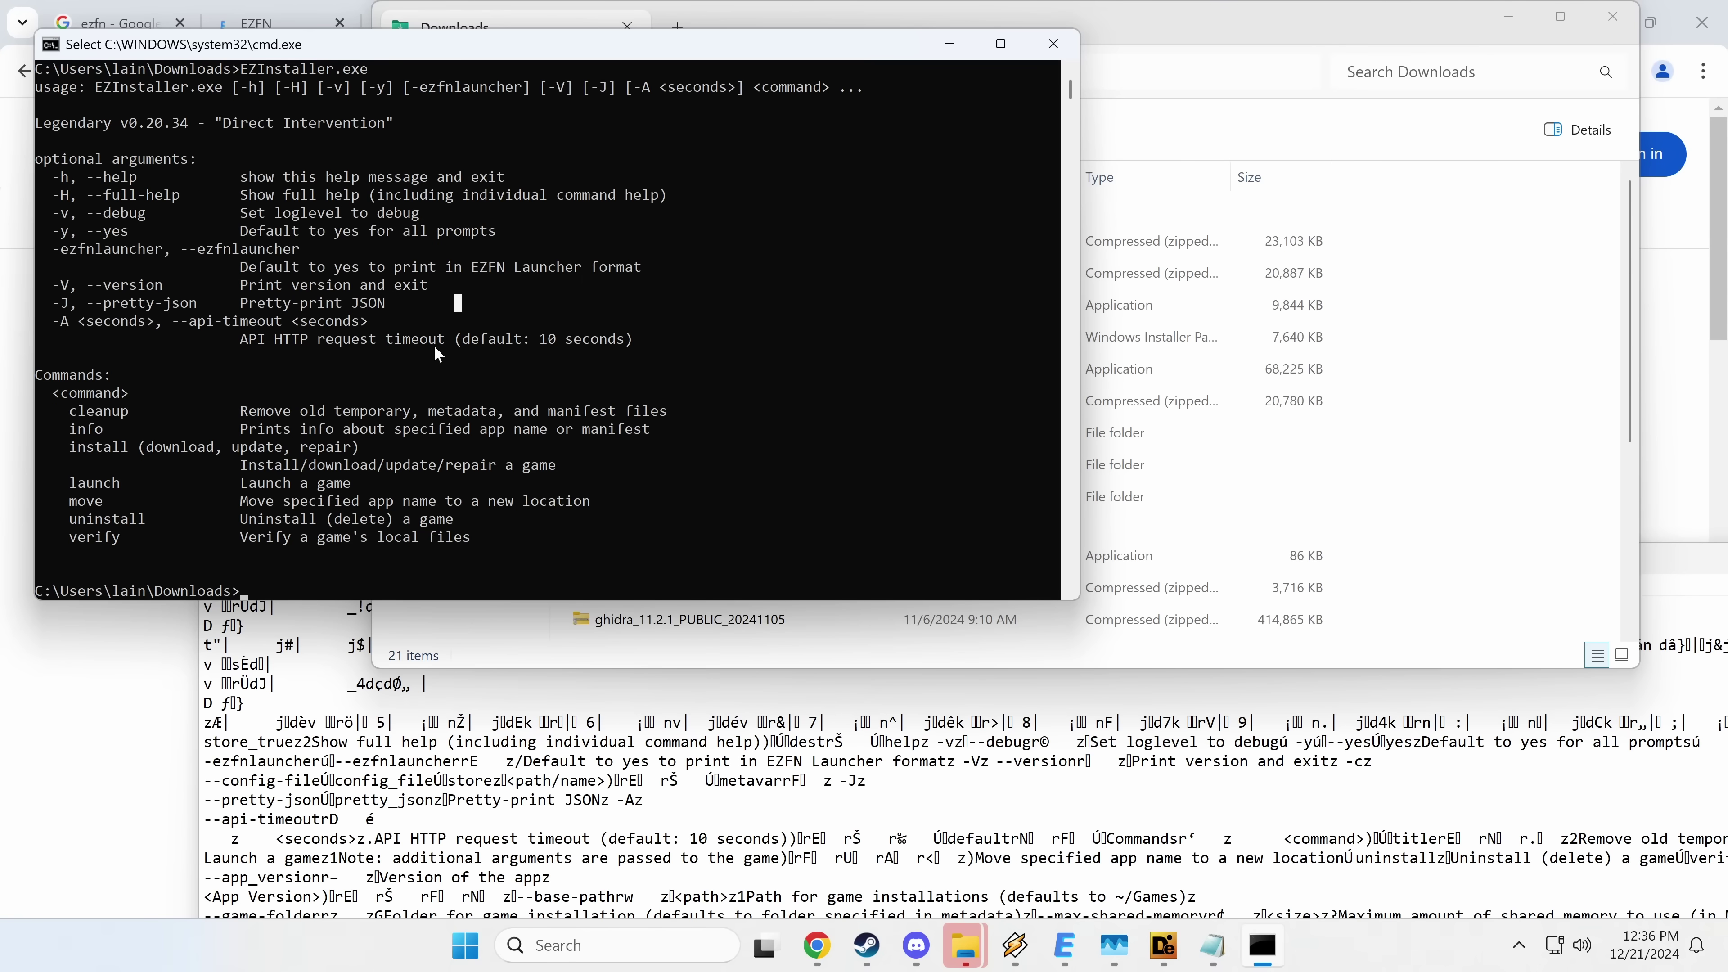
pyautogui.moveTo(265, 398); pyautogui.dragTo(302, 416)
pyautogui.click(383, 330)
pyautogui.hotkey('alt', 'Tab')
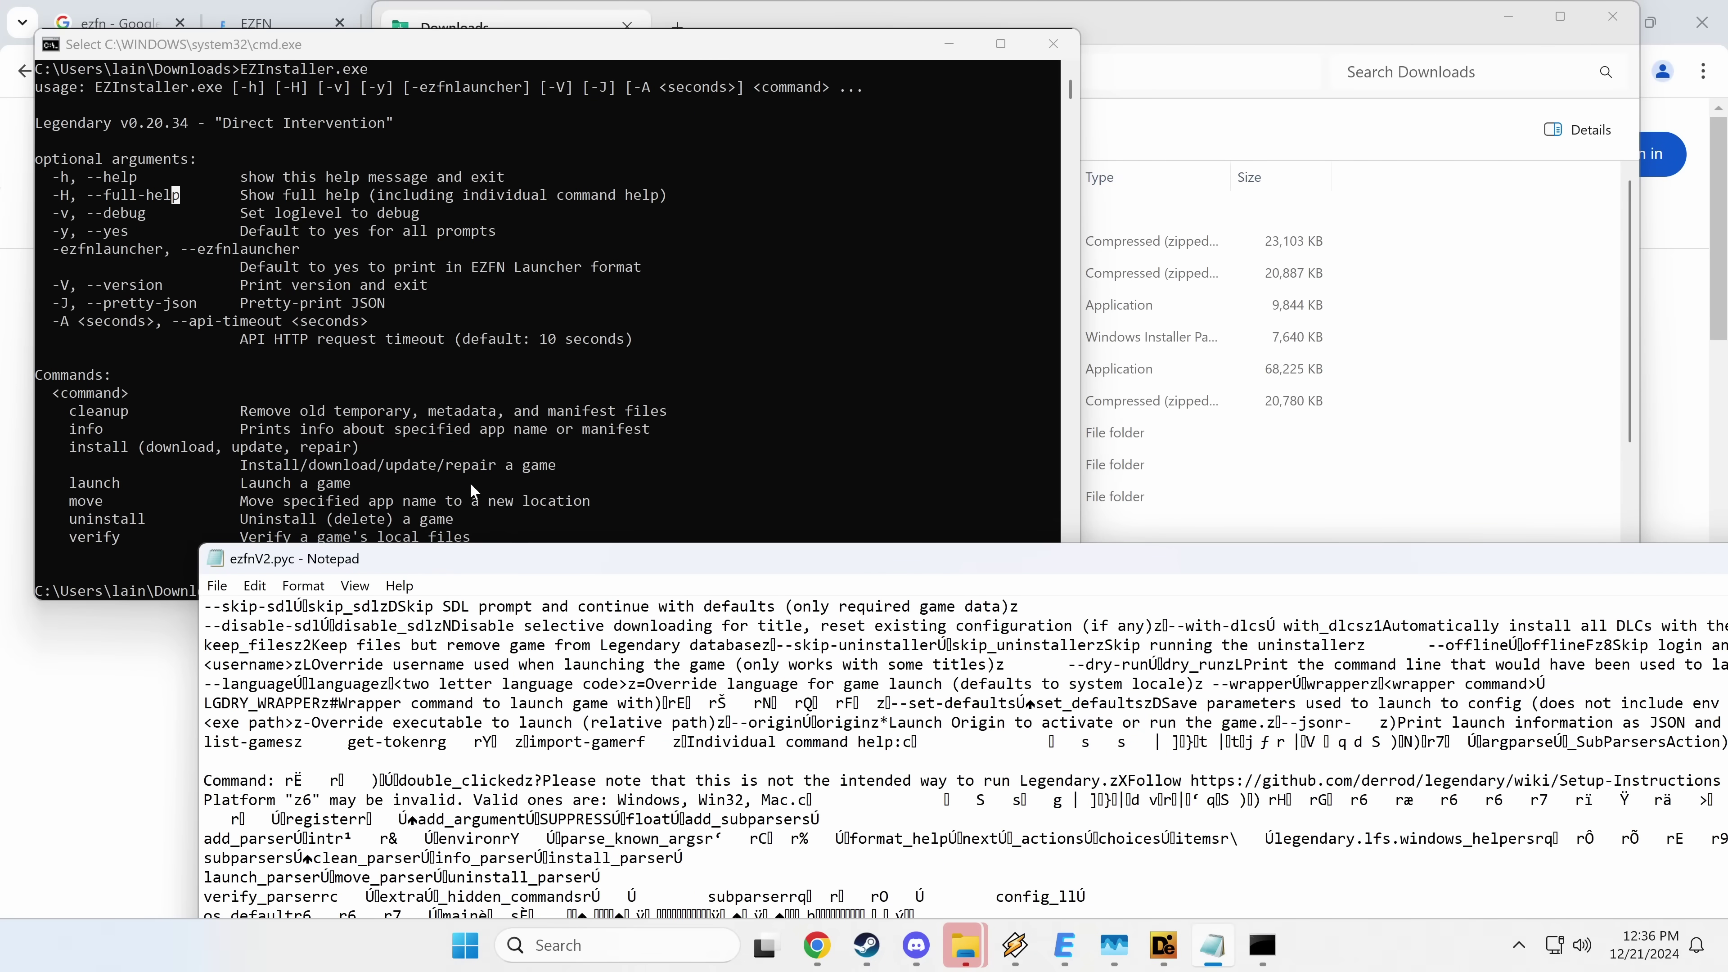
pyautogui.hotkey('alt', 'Tab')
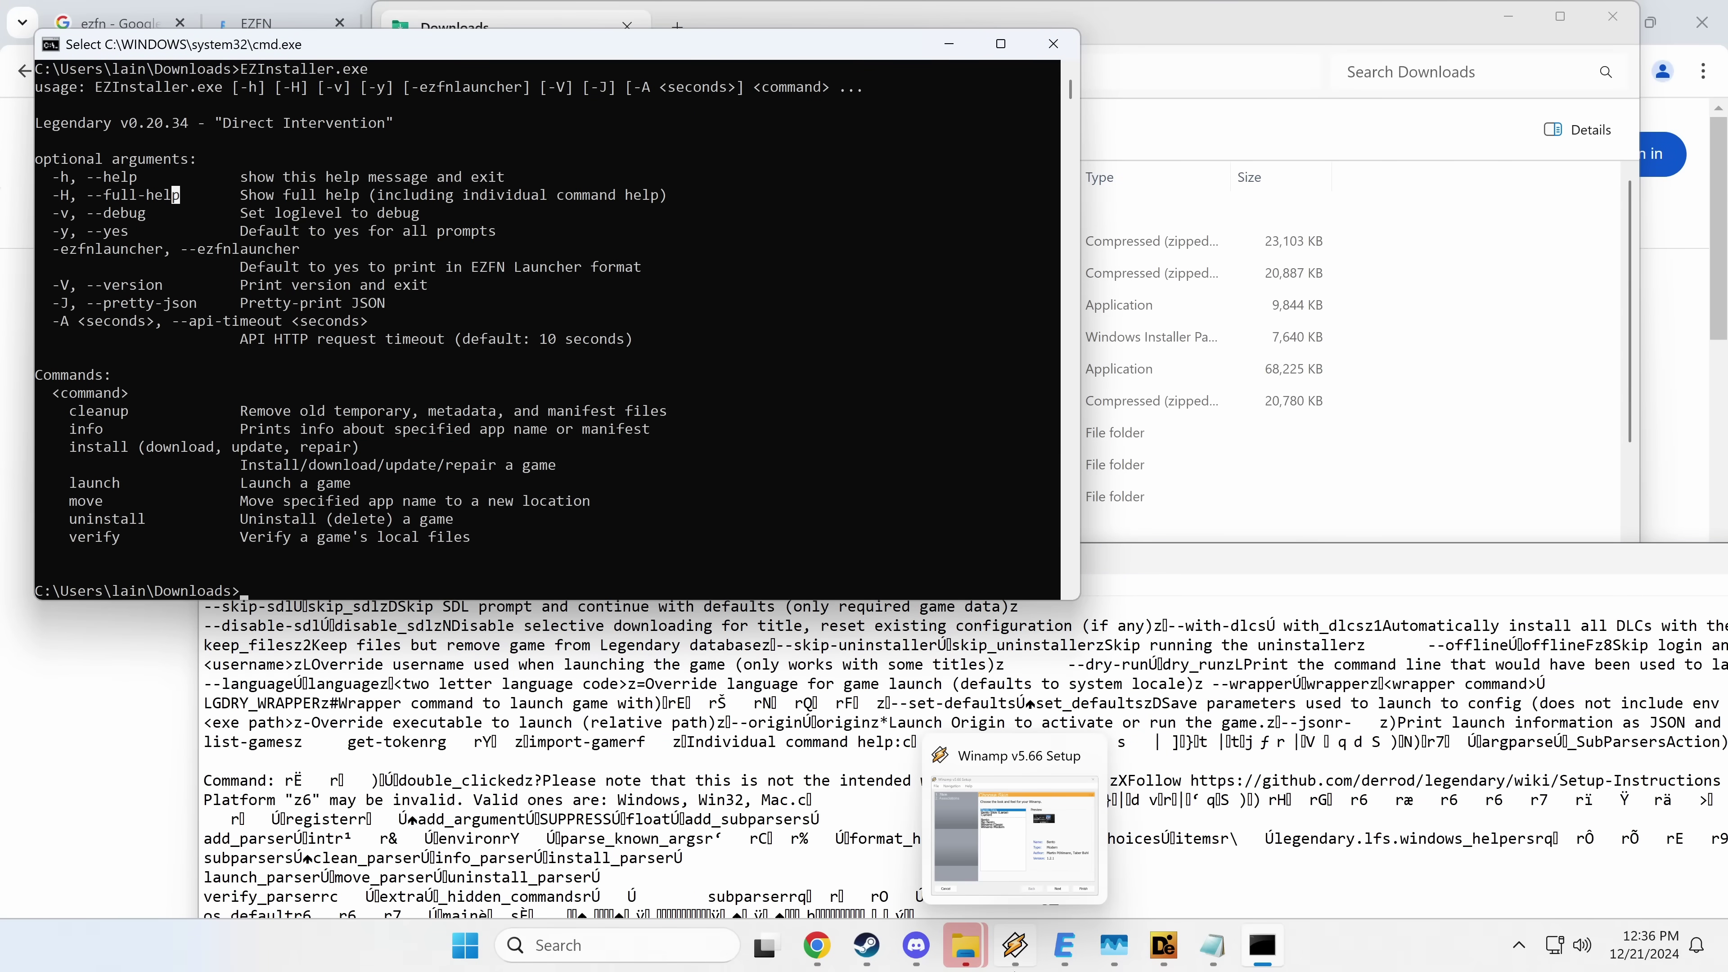
# Activate the MITMPROXY tunnel in WireGuard from the system tray, then minimize WireGuard
pyautogui.click(1065, 945)
pyautogui.click(1519, 945)
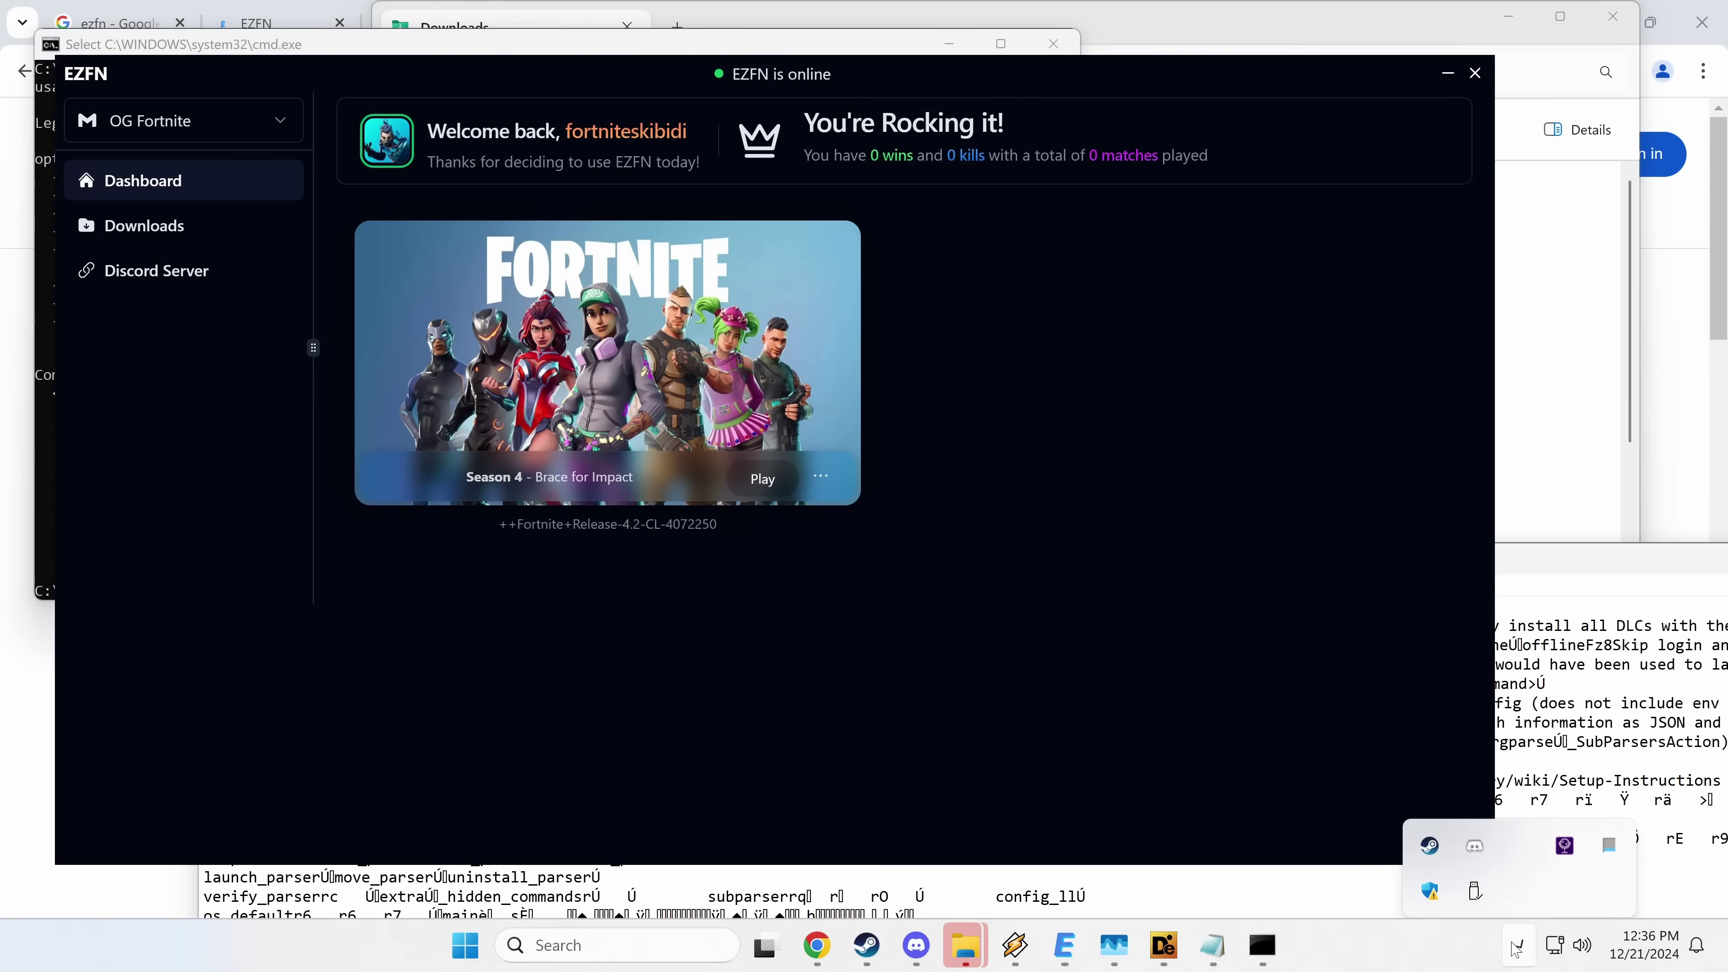
pyautogui.click(1523, 839)
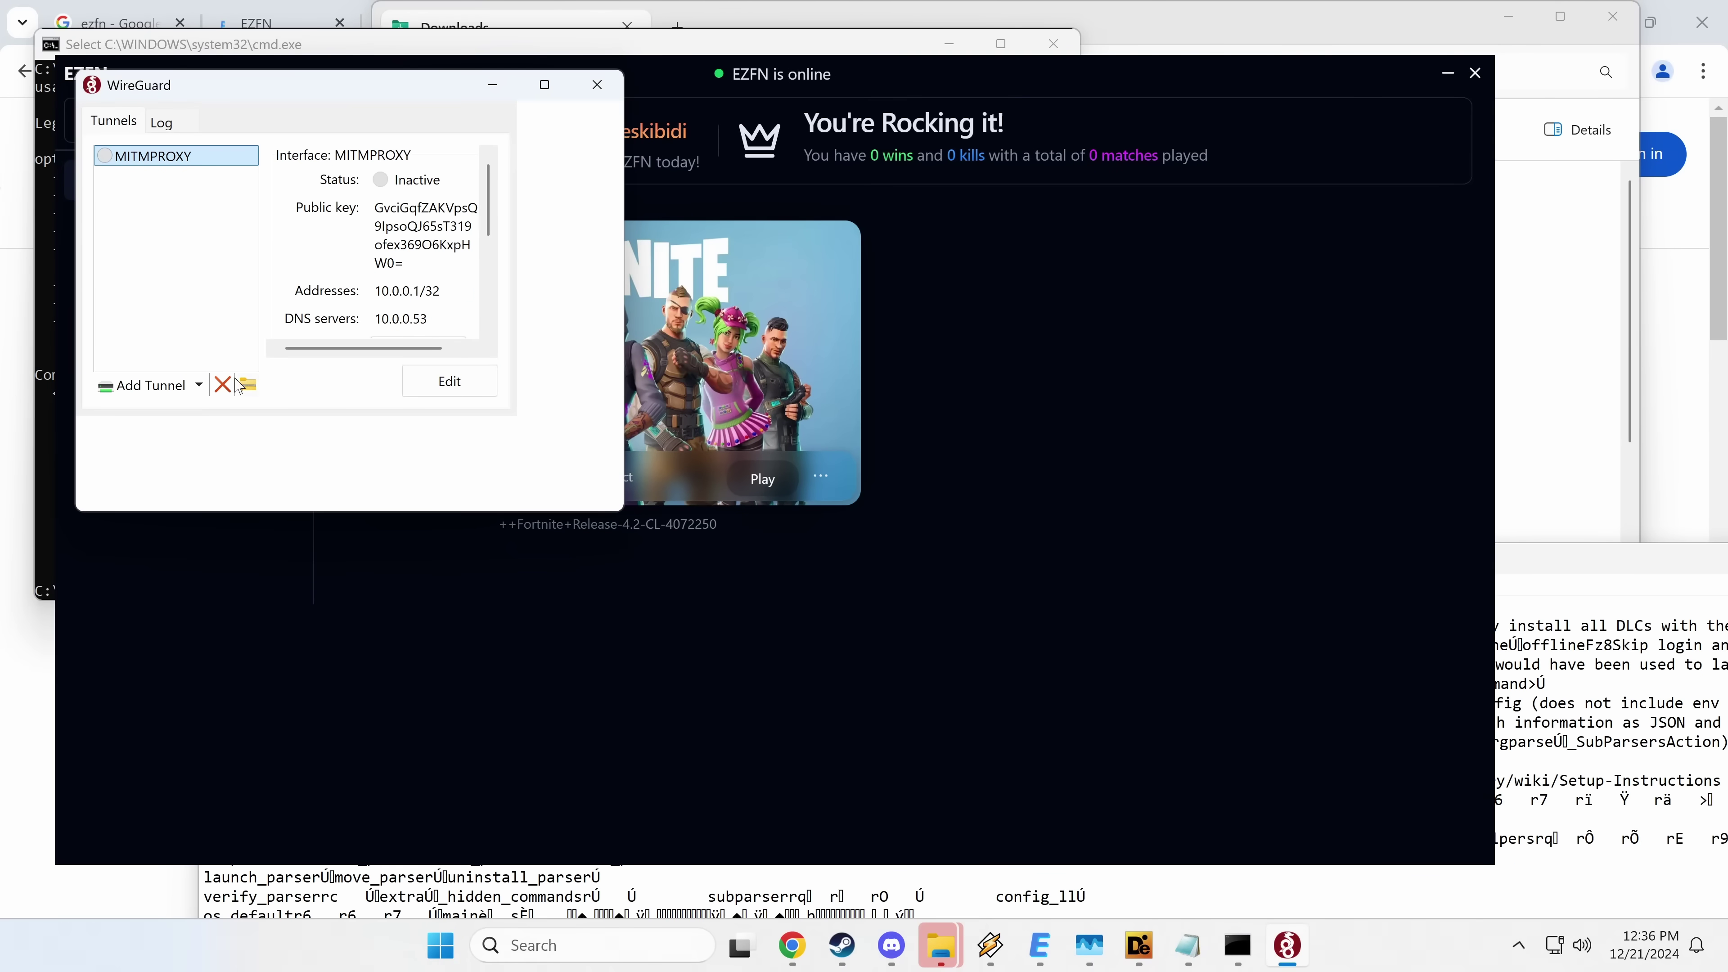
pyautogui.doubleClick(158, 162)
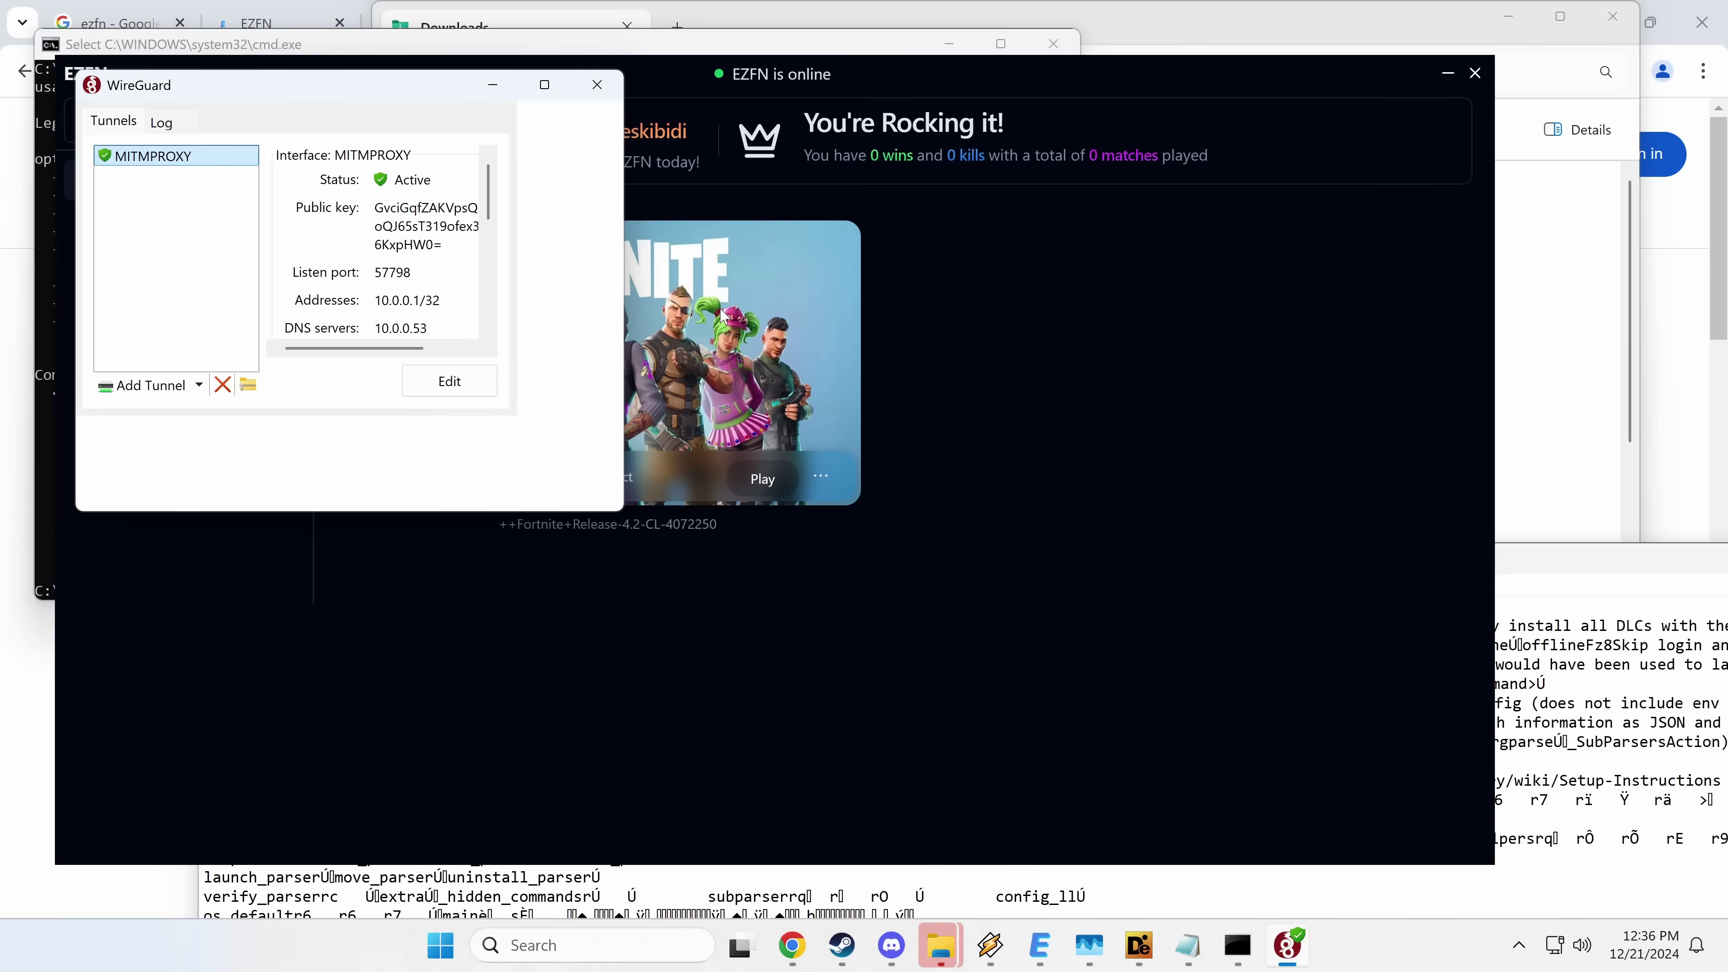
pyautogui.moveTo(230, 85); pyautogui.dragTo(926, 421)
pyautogui.click(1191, 417)
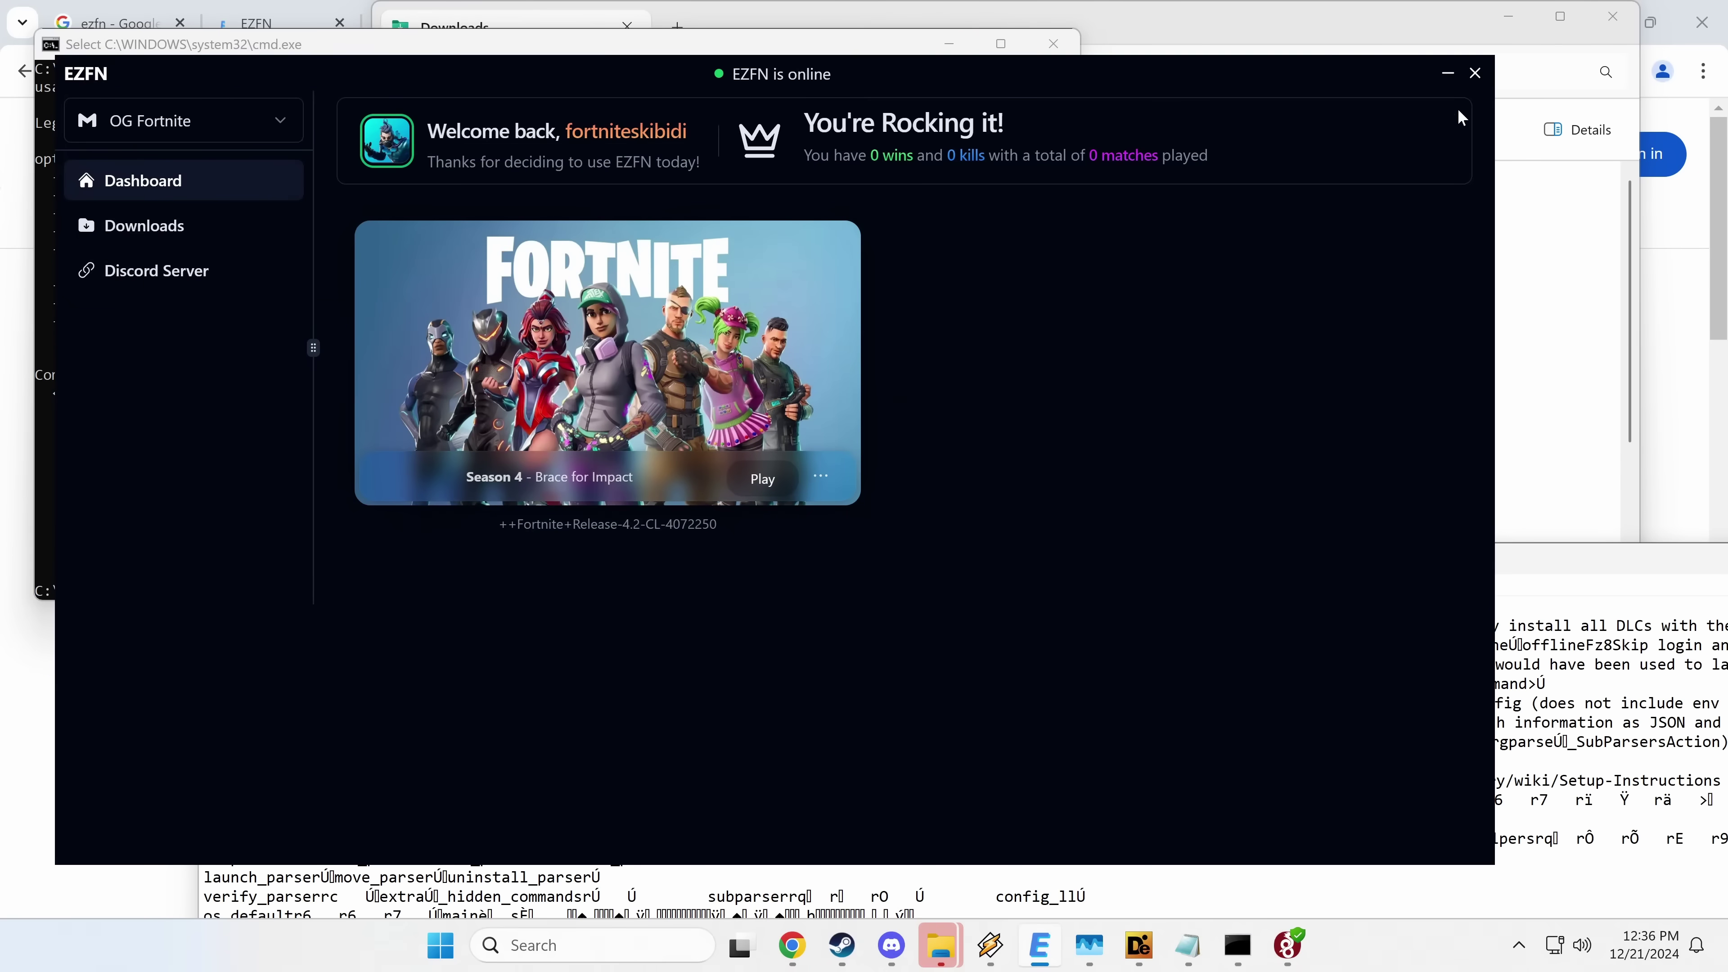
# Close the EZFN launcher, Command Prompt, Downloads folder, Chrome and an extracted-files folder
pyautogui.click(1488, 73)
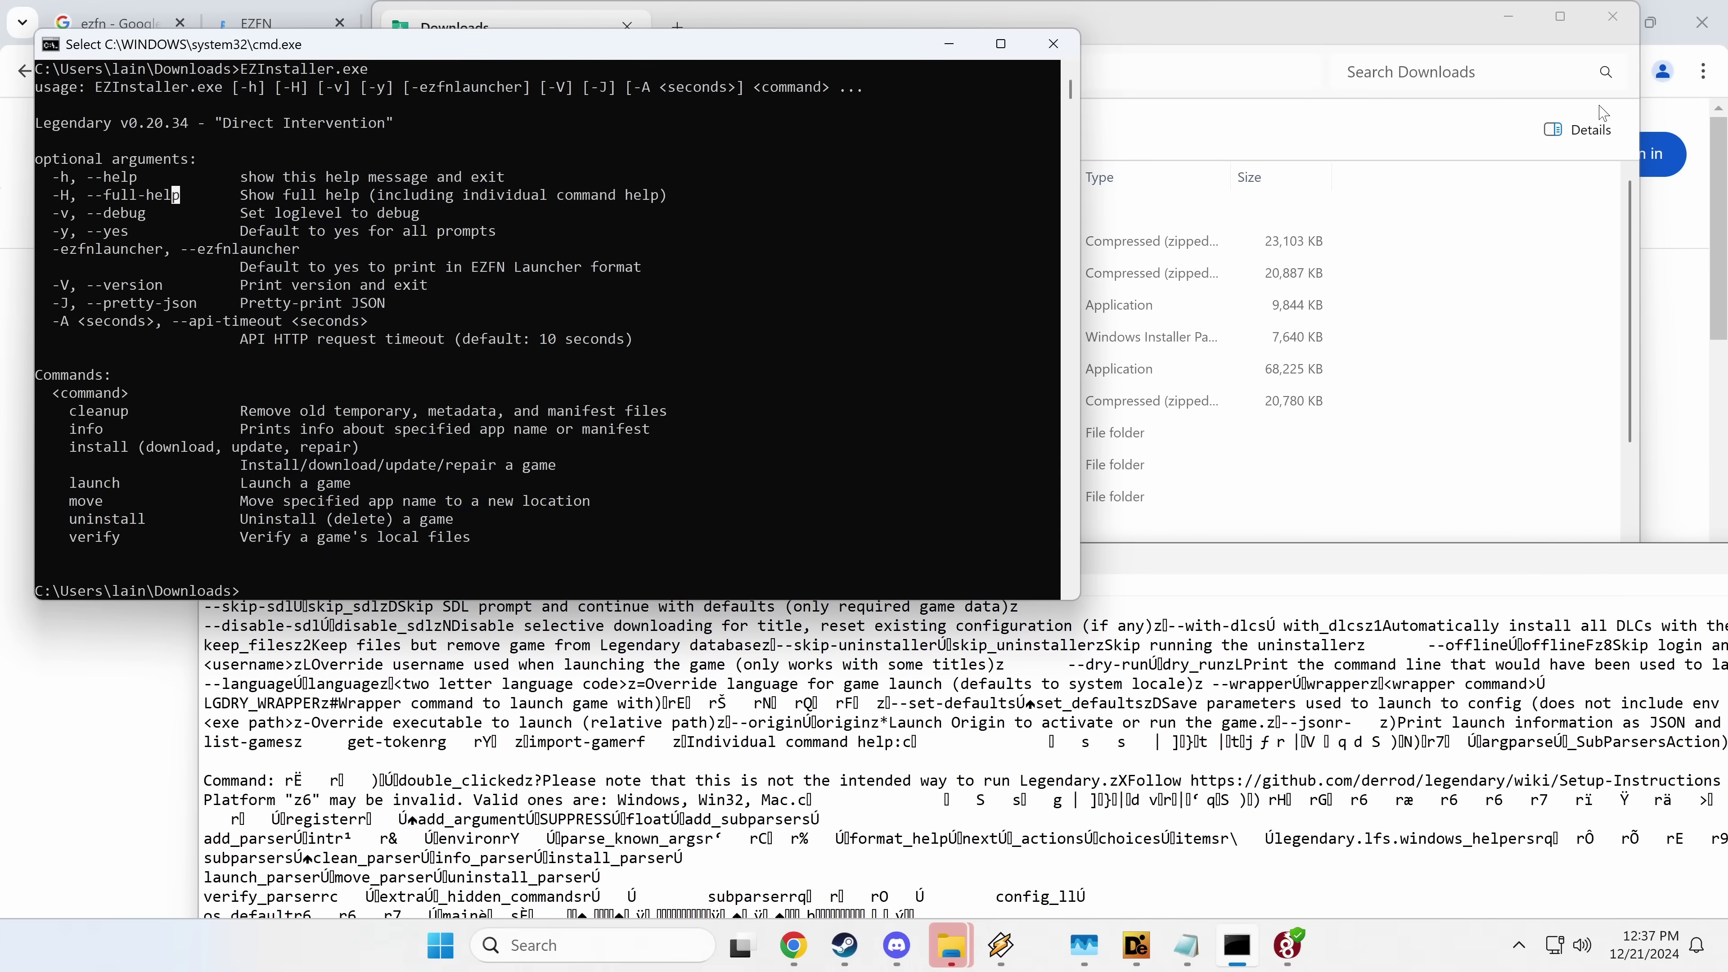
pyautogui.click(1062, 48)
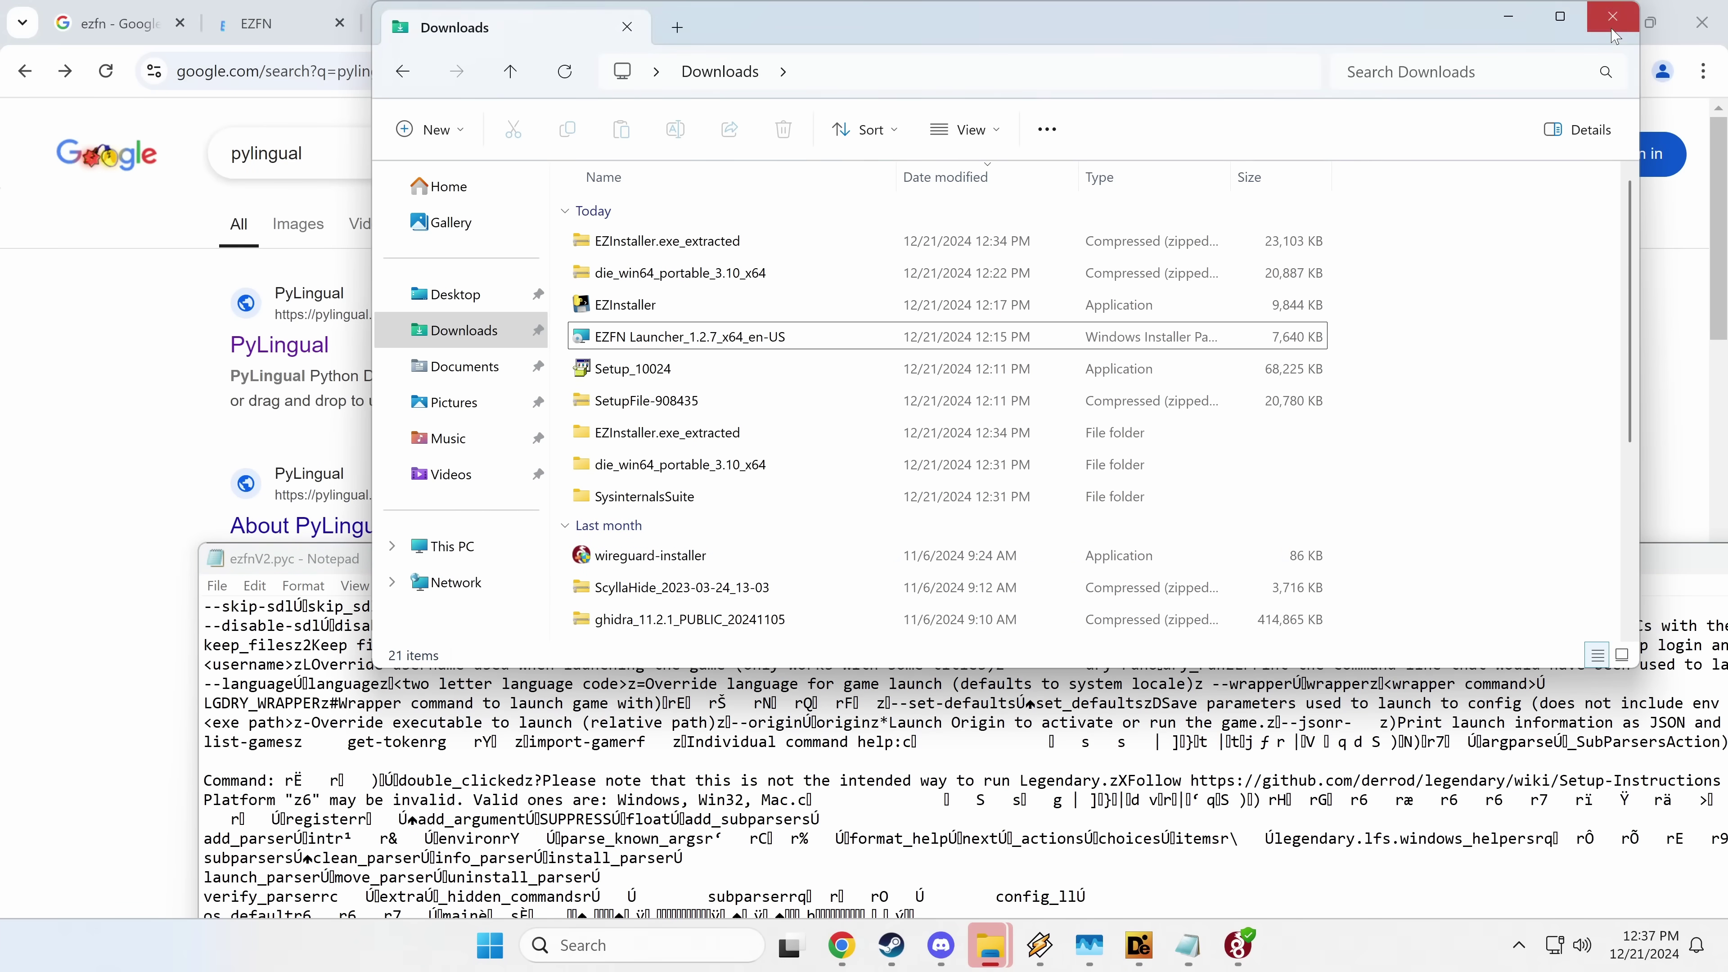
pyautogui.click(1613, 16)
pyautogui.click(1699, 23)
pyautogui.click(1642, 50)
# Close the leftover folder and ezfnV2.pyc, then show Task Manager's Details list with explorer.exe selected
pyautogui.click(1642, 50)
pyautogui.click(1114, 945)
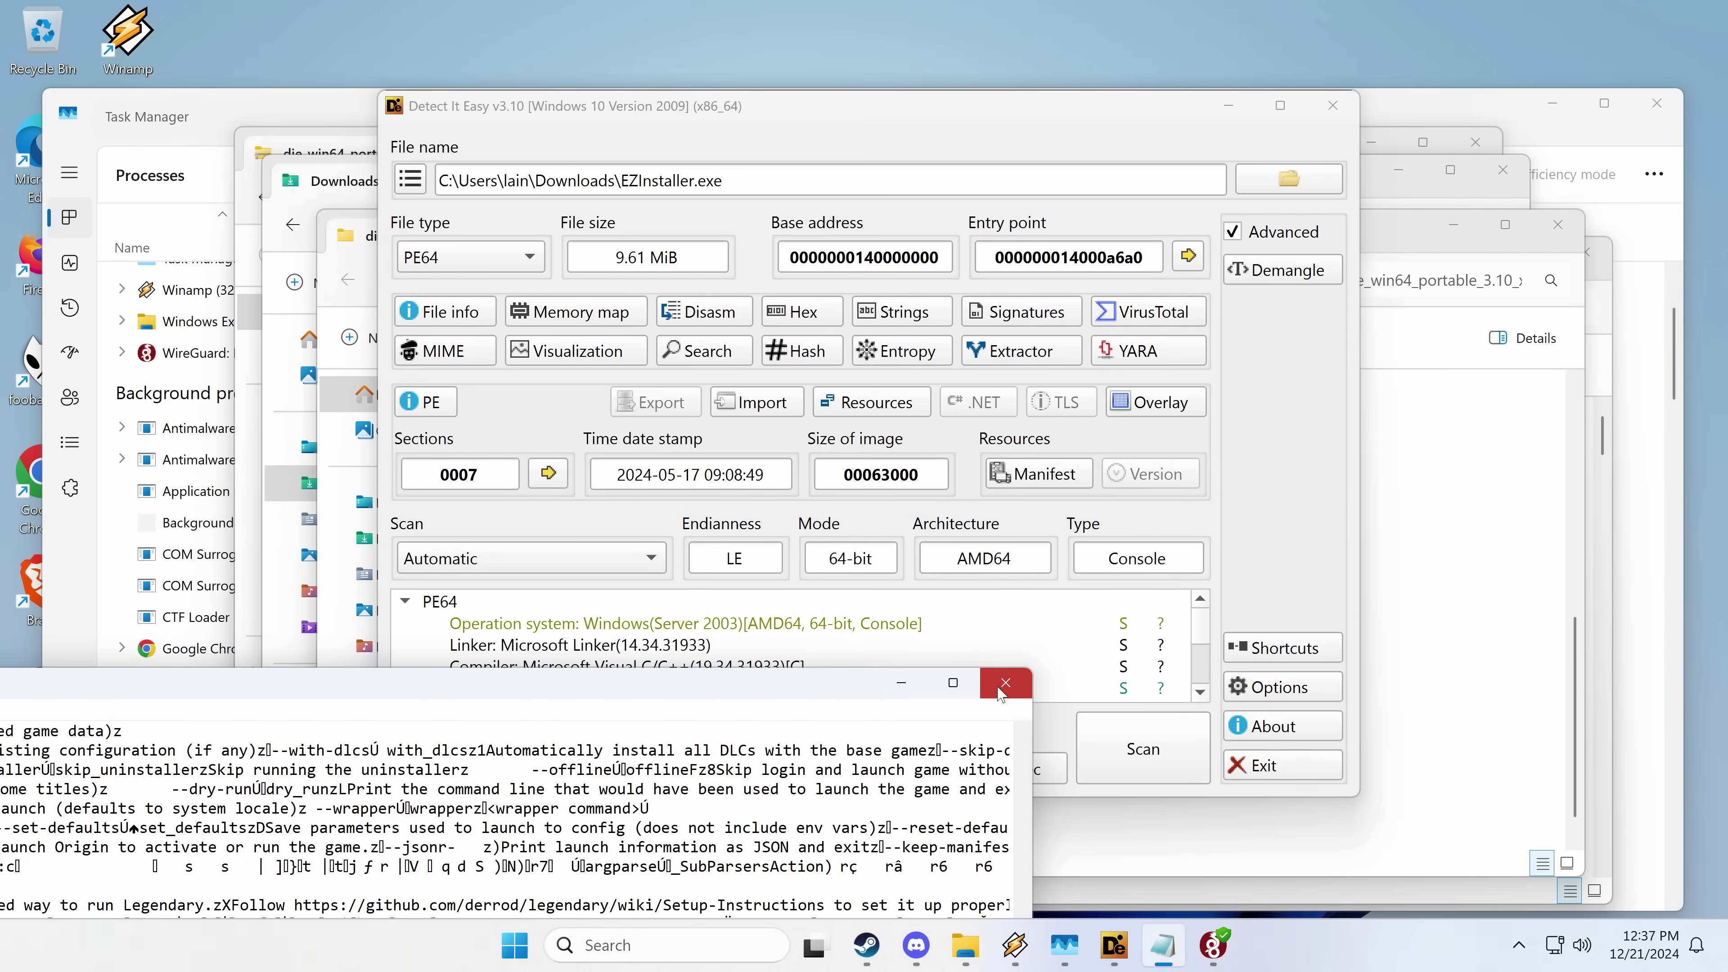
pyautogui.click(1097, 953)
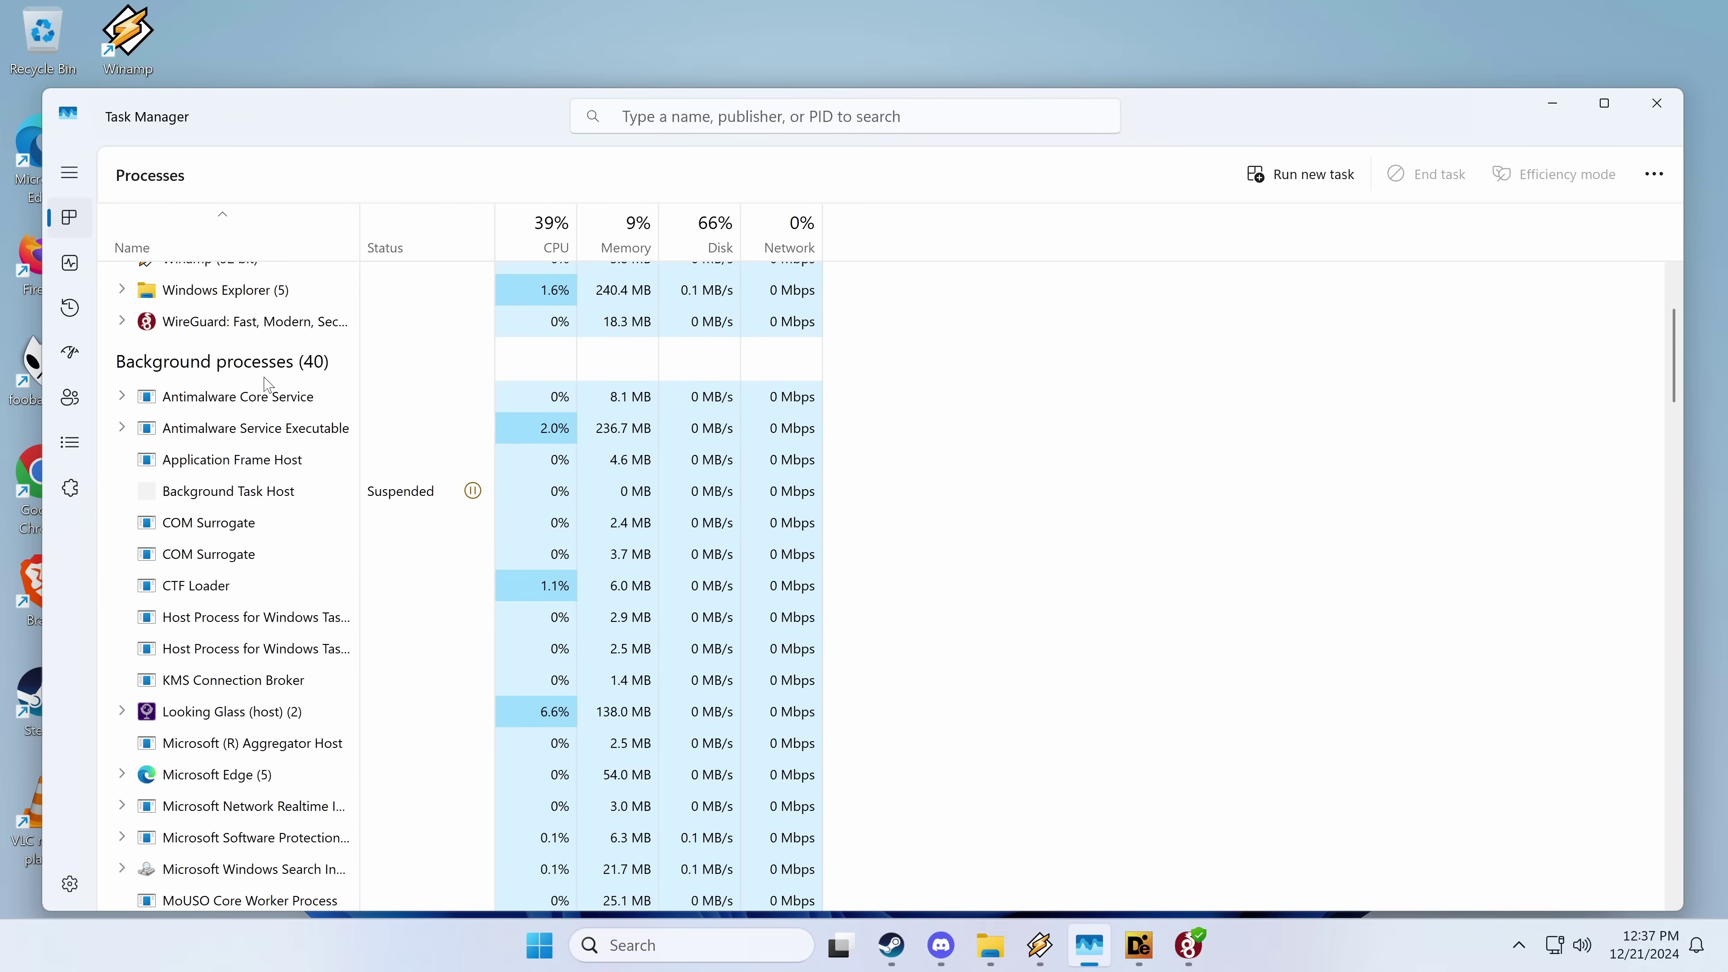
pyautogui.click(69, 442)
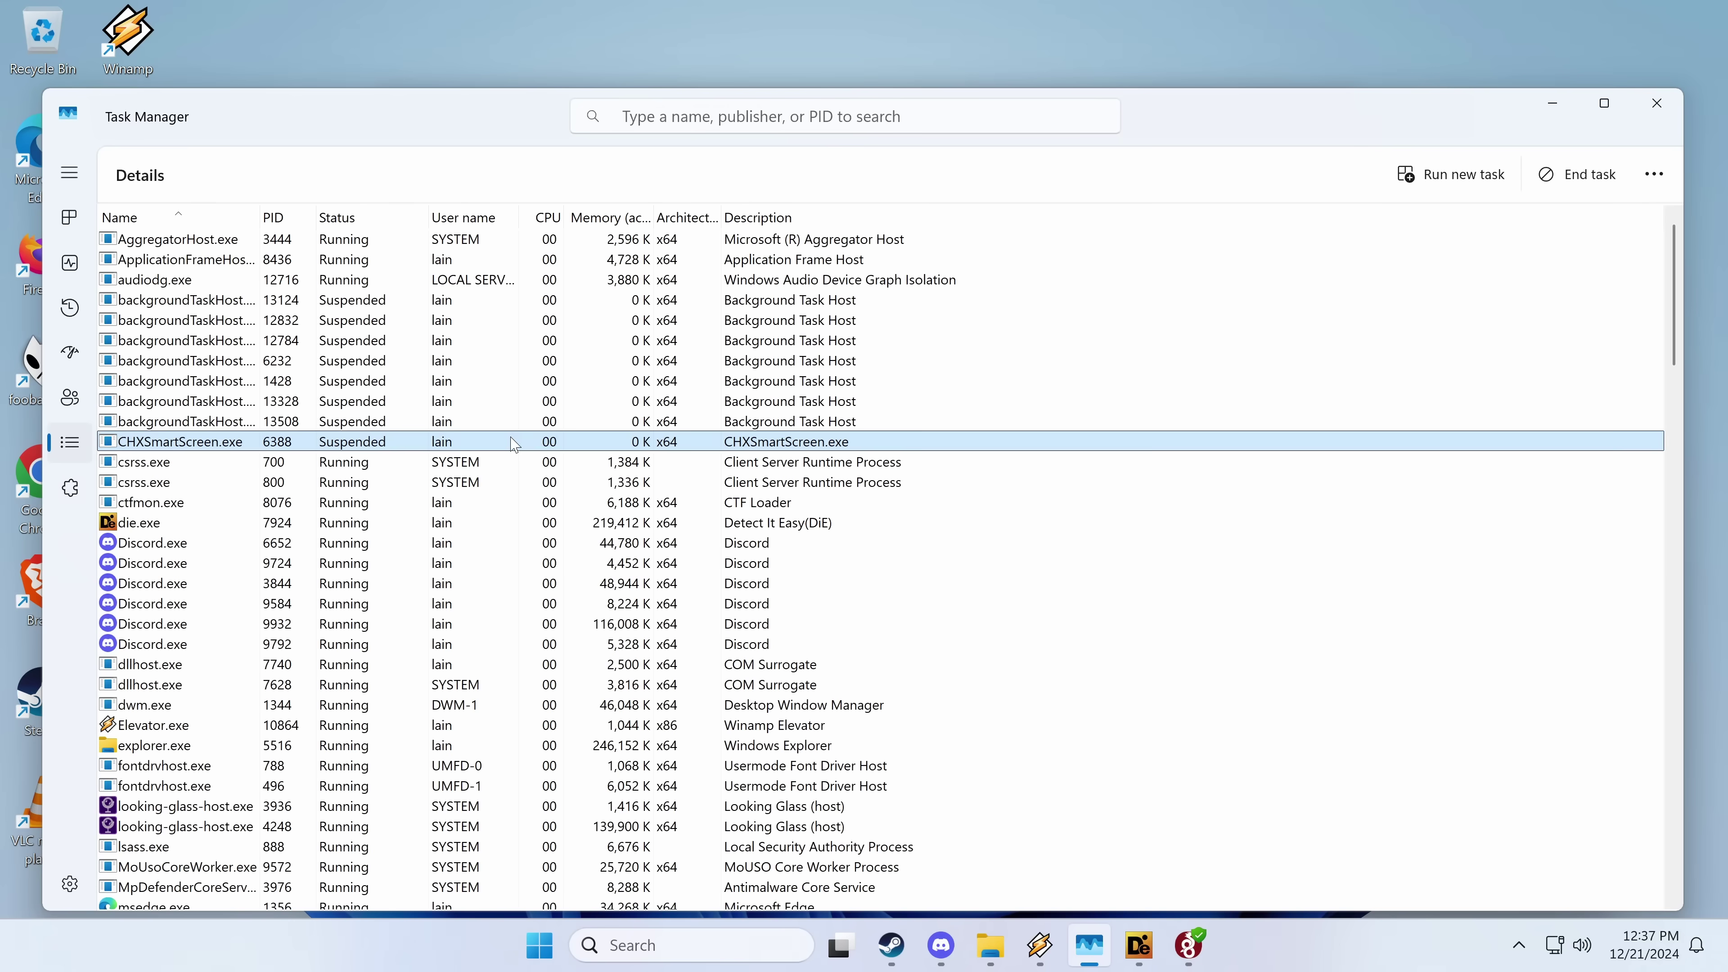
pyautogui.click(157, 745)
pyautogui.click(633, 945)
pyautogui.write('ez')
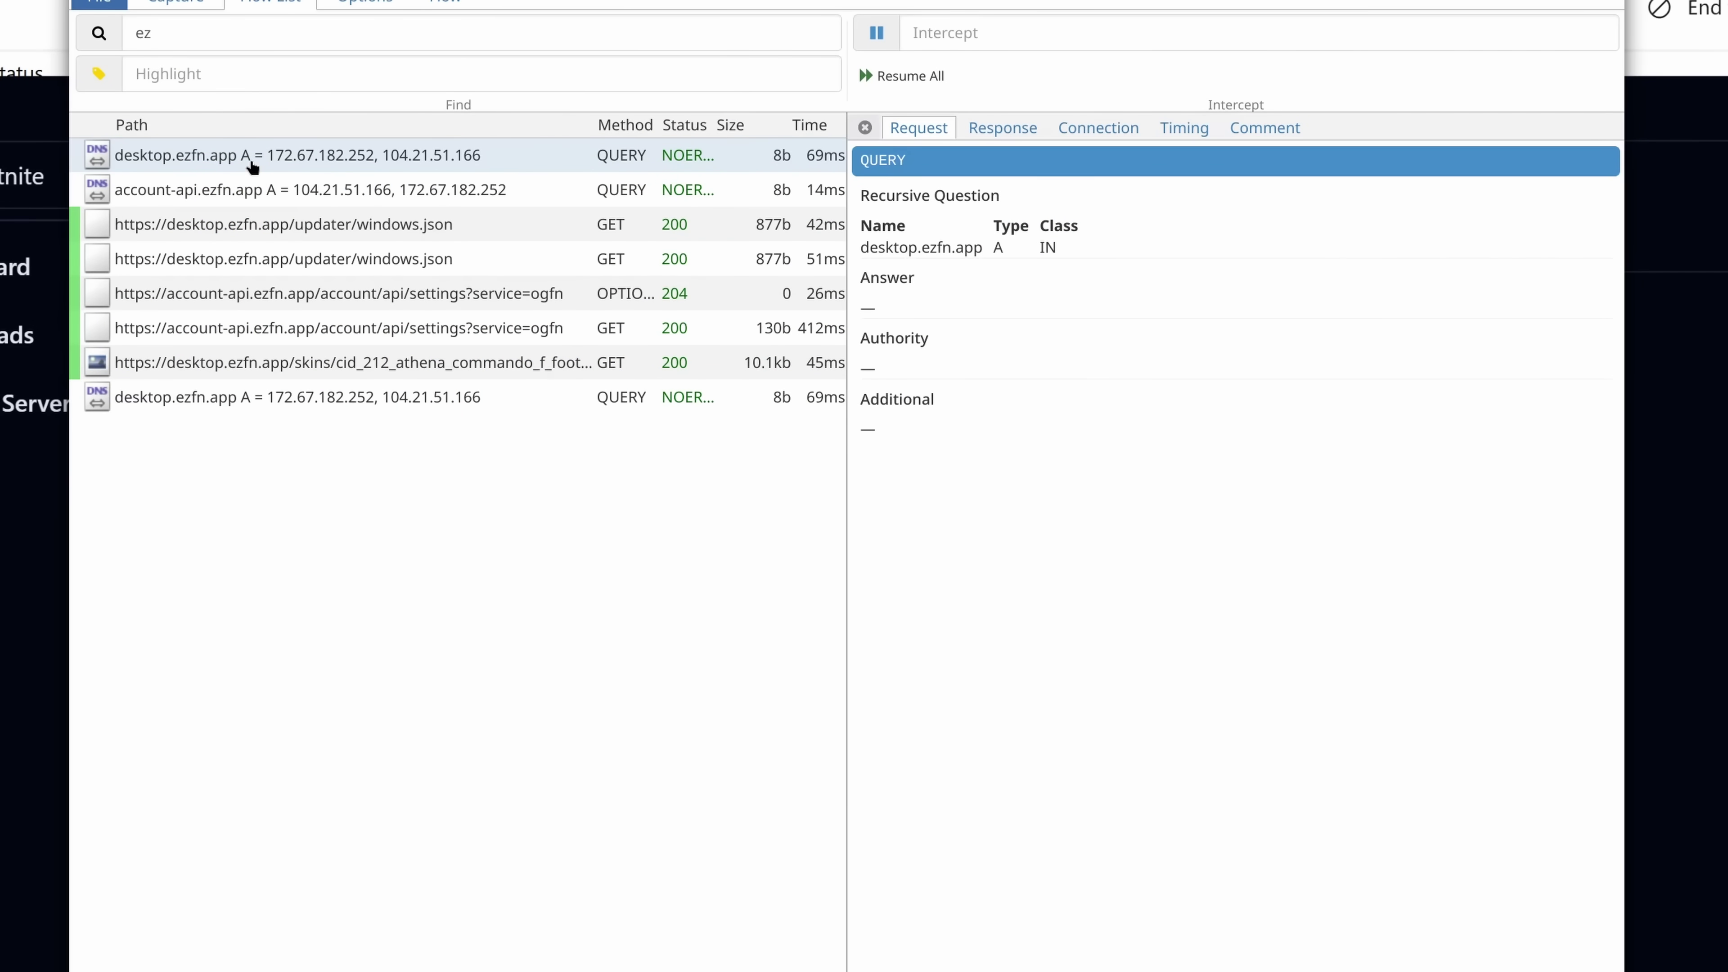
# Inspect the updater windows.json request and its response, highlighting the JSON signature value
pyautogui.click(304, 202)
pyautogui.click(306, 218)
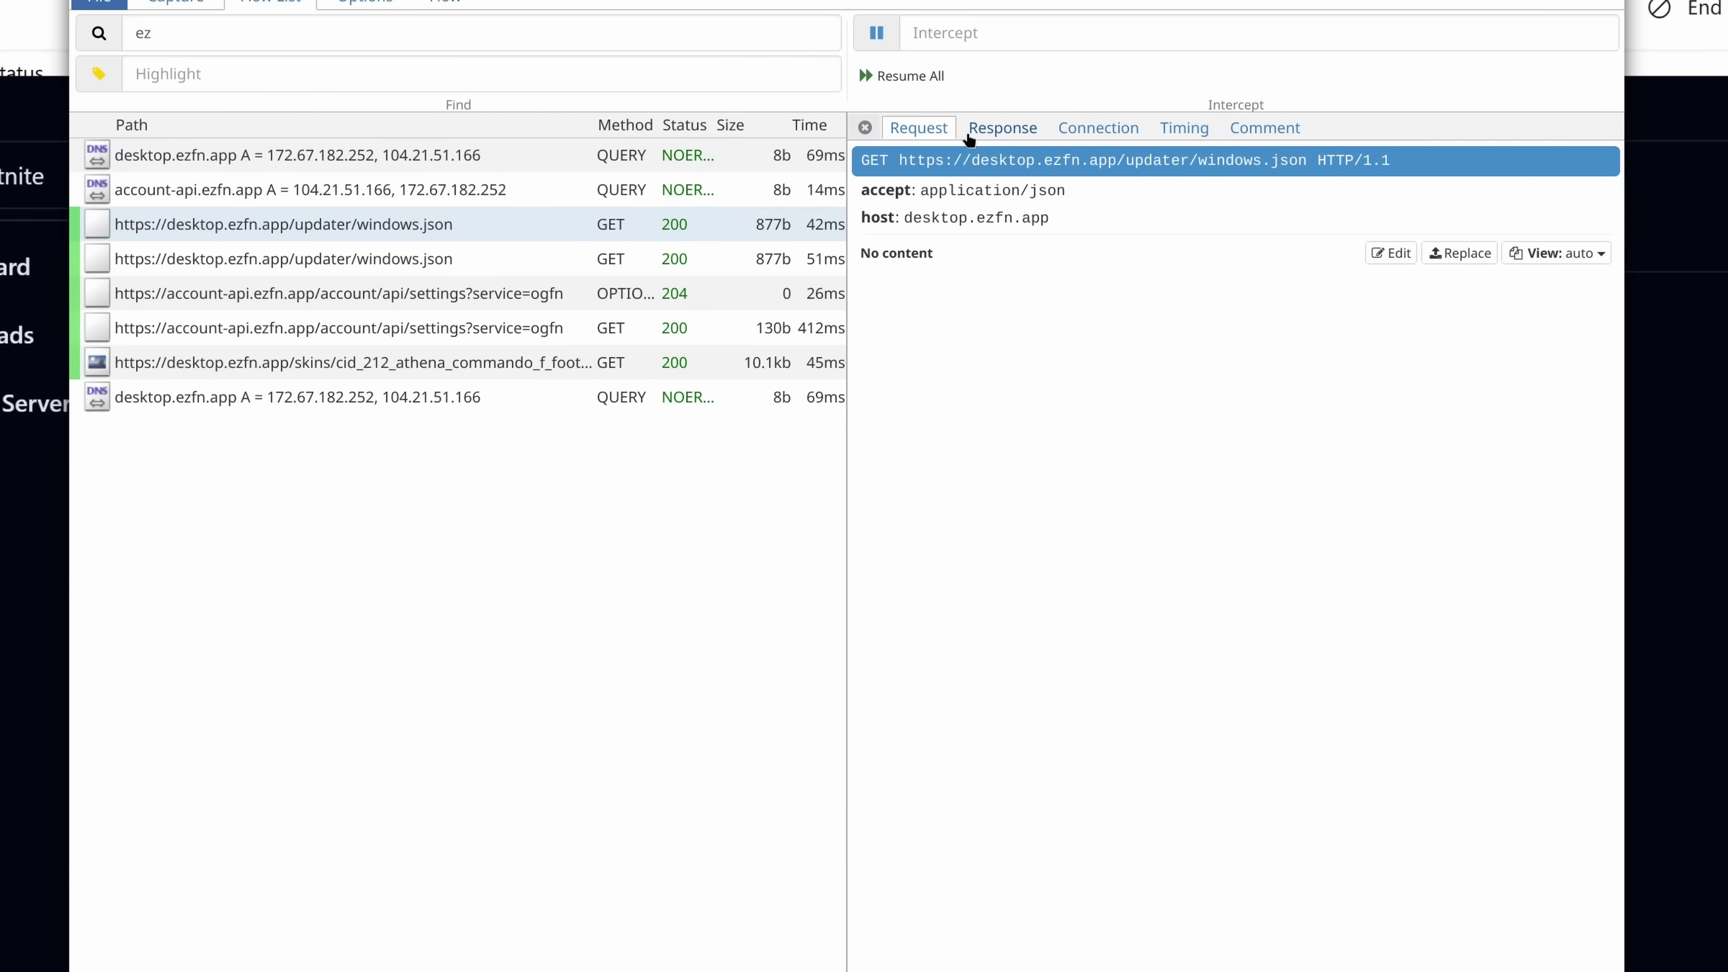
pyautogui.click(993, 133)
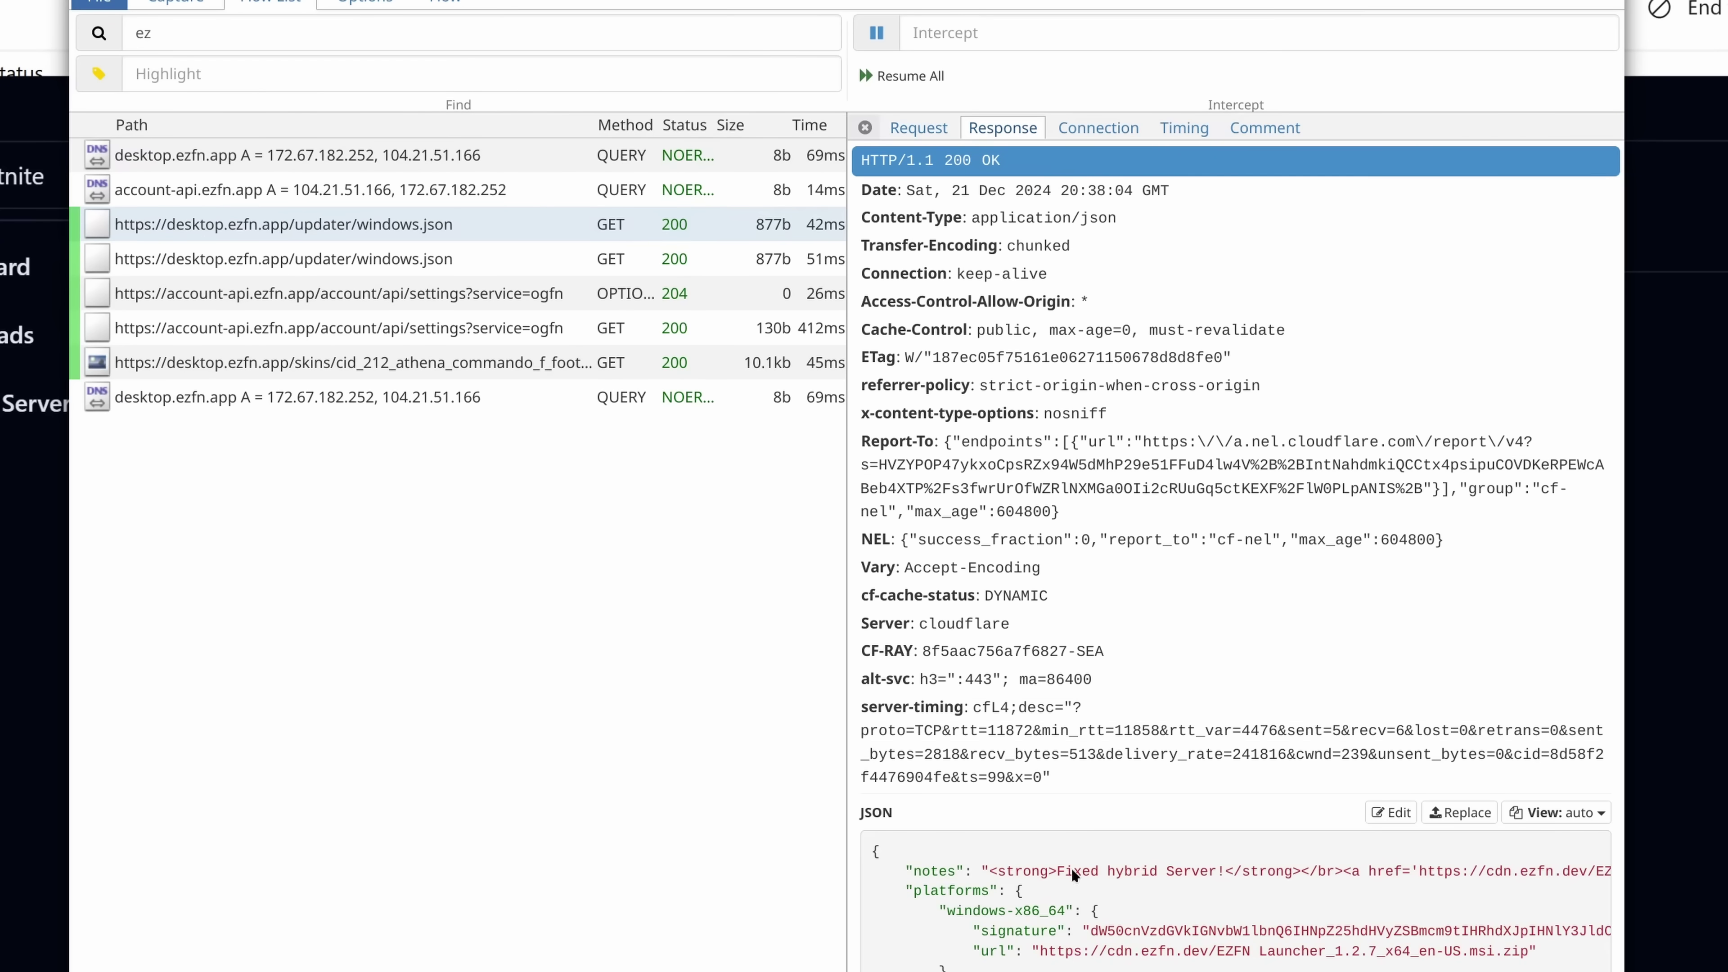
pyautogui.moveTo(1065, 931)
pyautogui.mouseDown()
pyautogui.moveTo(1129, 931)
pyautogui.moveTo(1133, 916)
pyautogui.mouseUp()
# Inspect the OPTIONS (204) and GET account-api settings flows, their headers and settings response
pyautogui.click(824, 294)
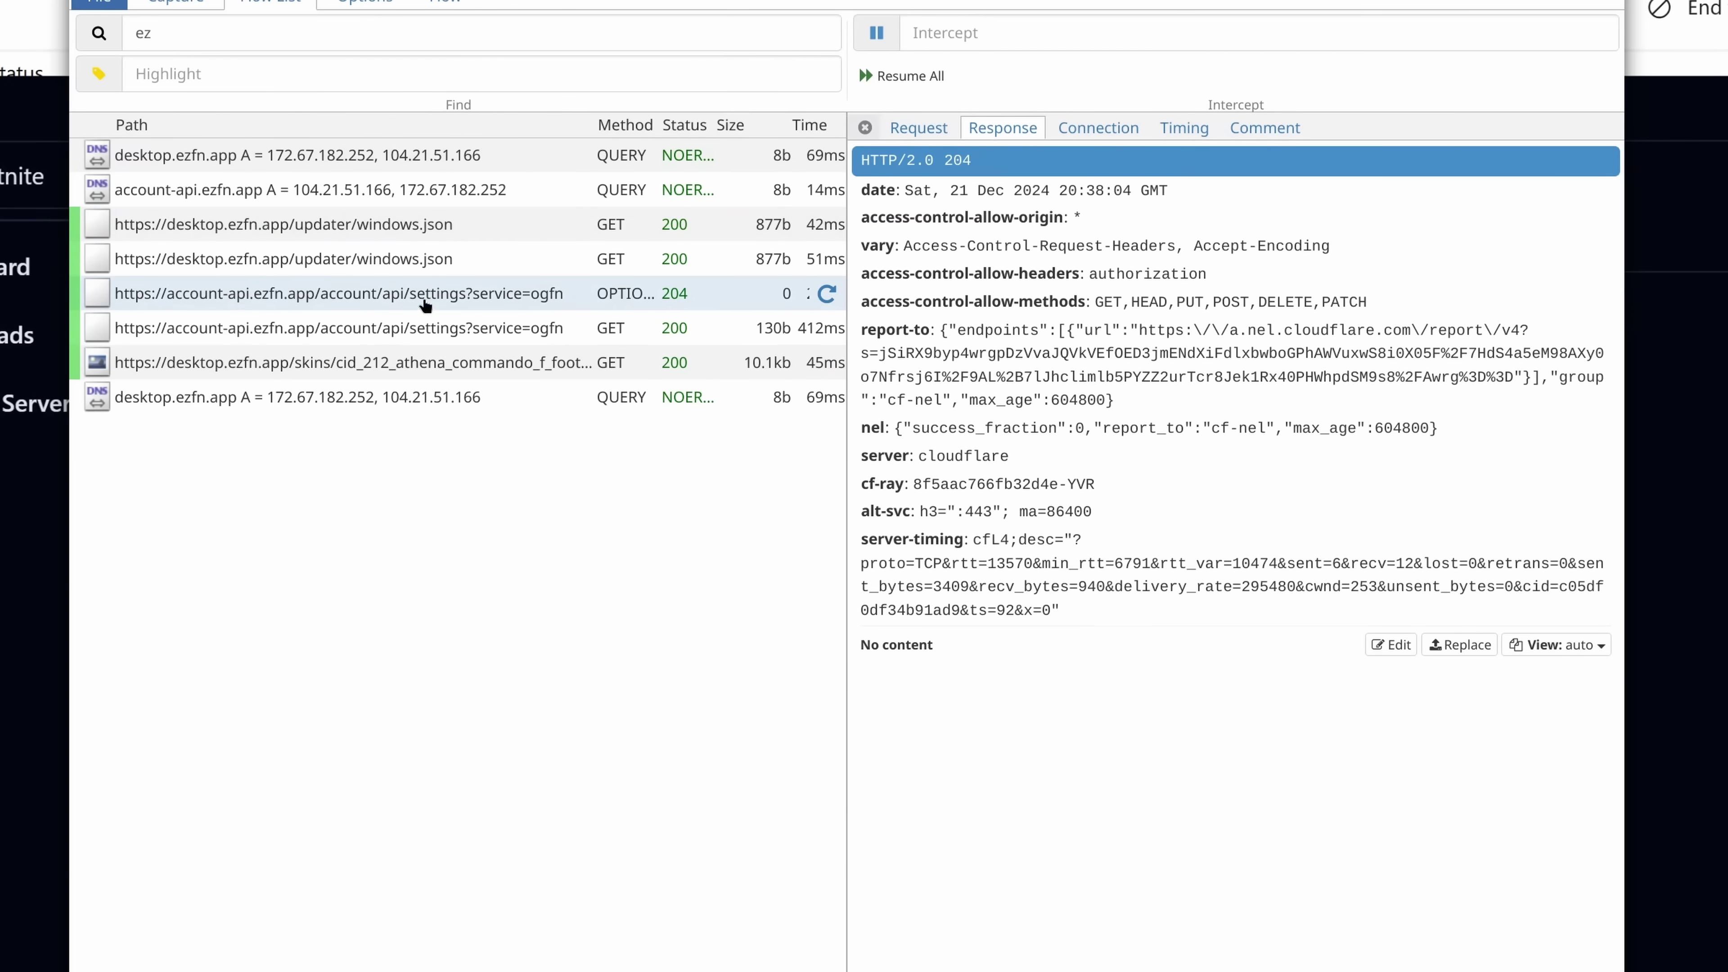
pyautogui.click(940, 130)
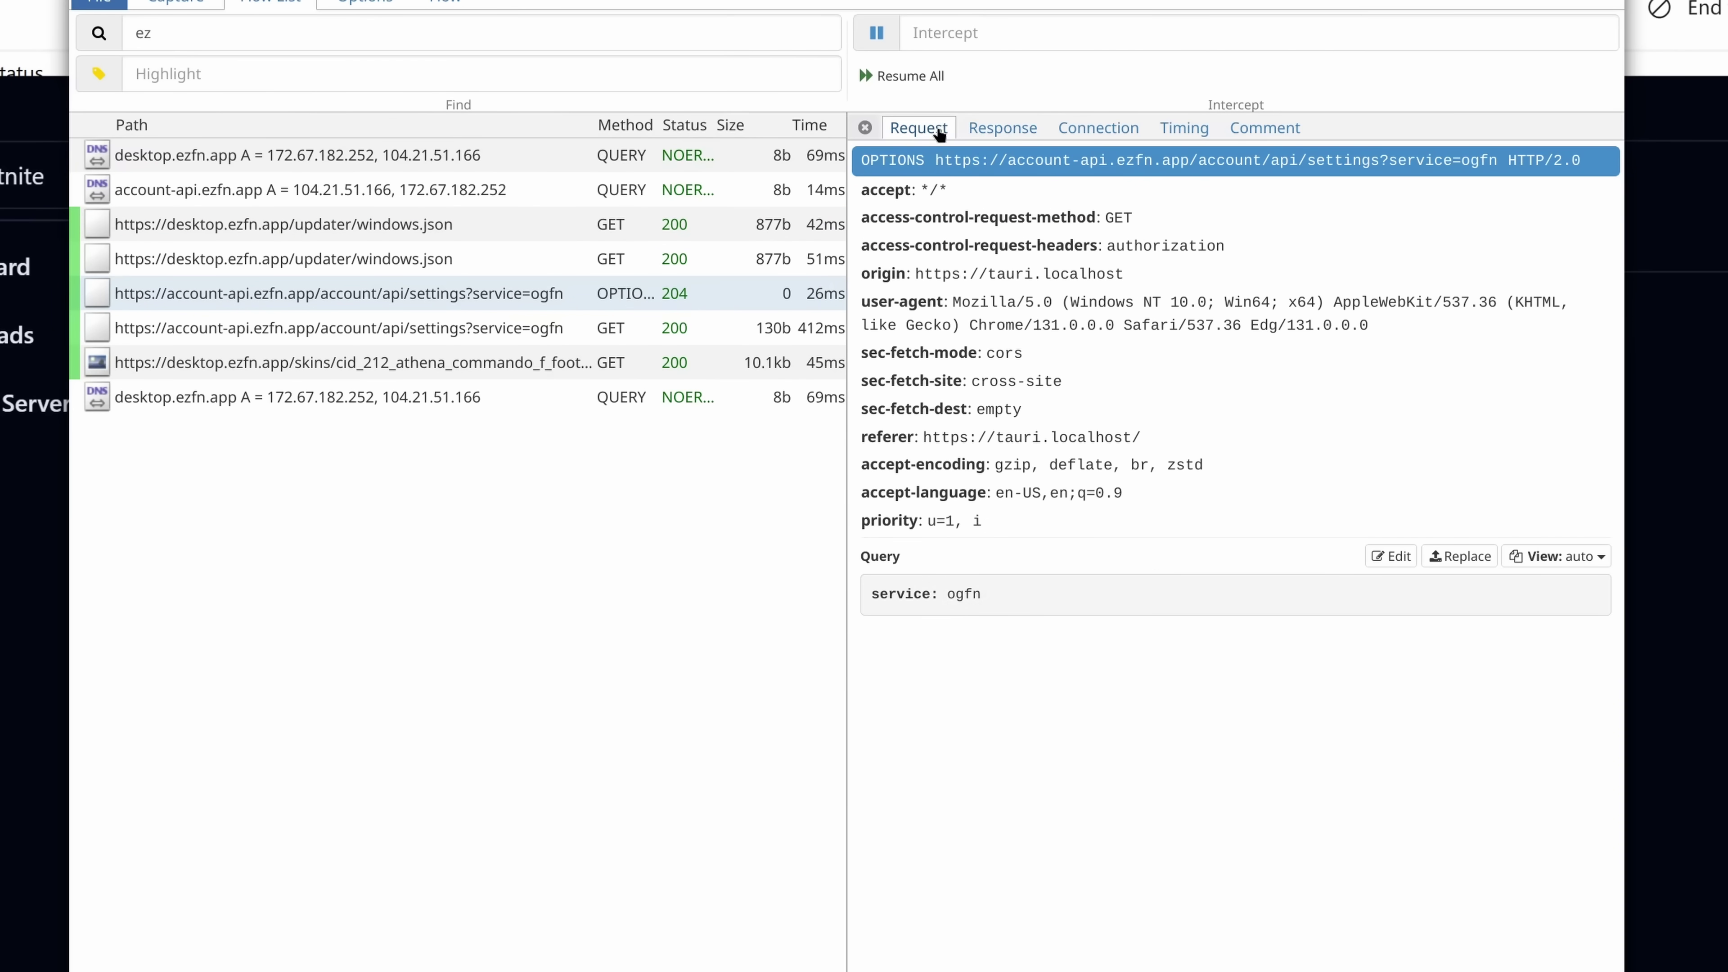
pyautogui.click(398, 331)
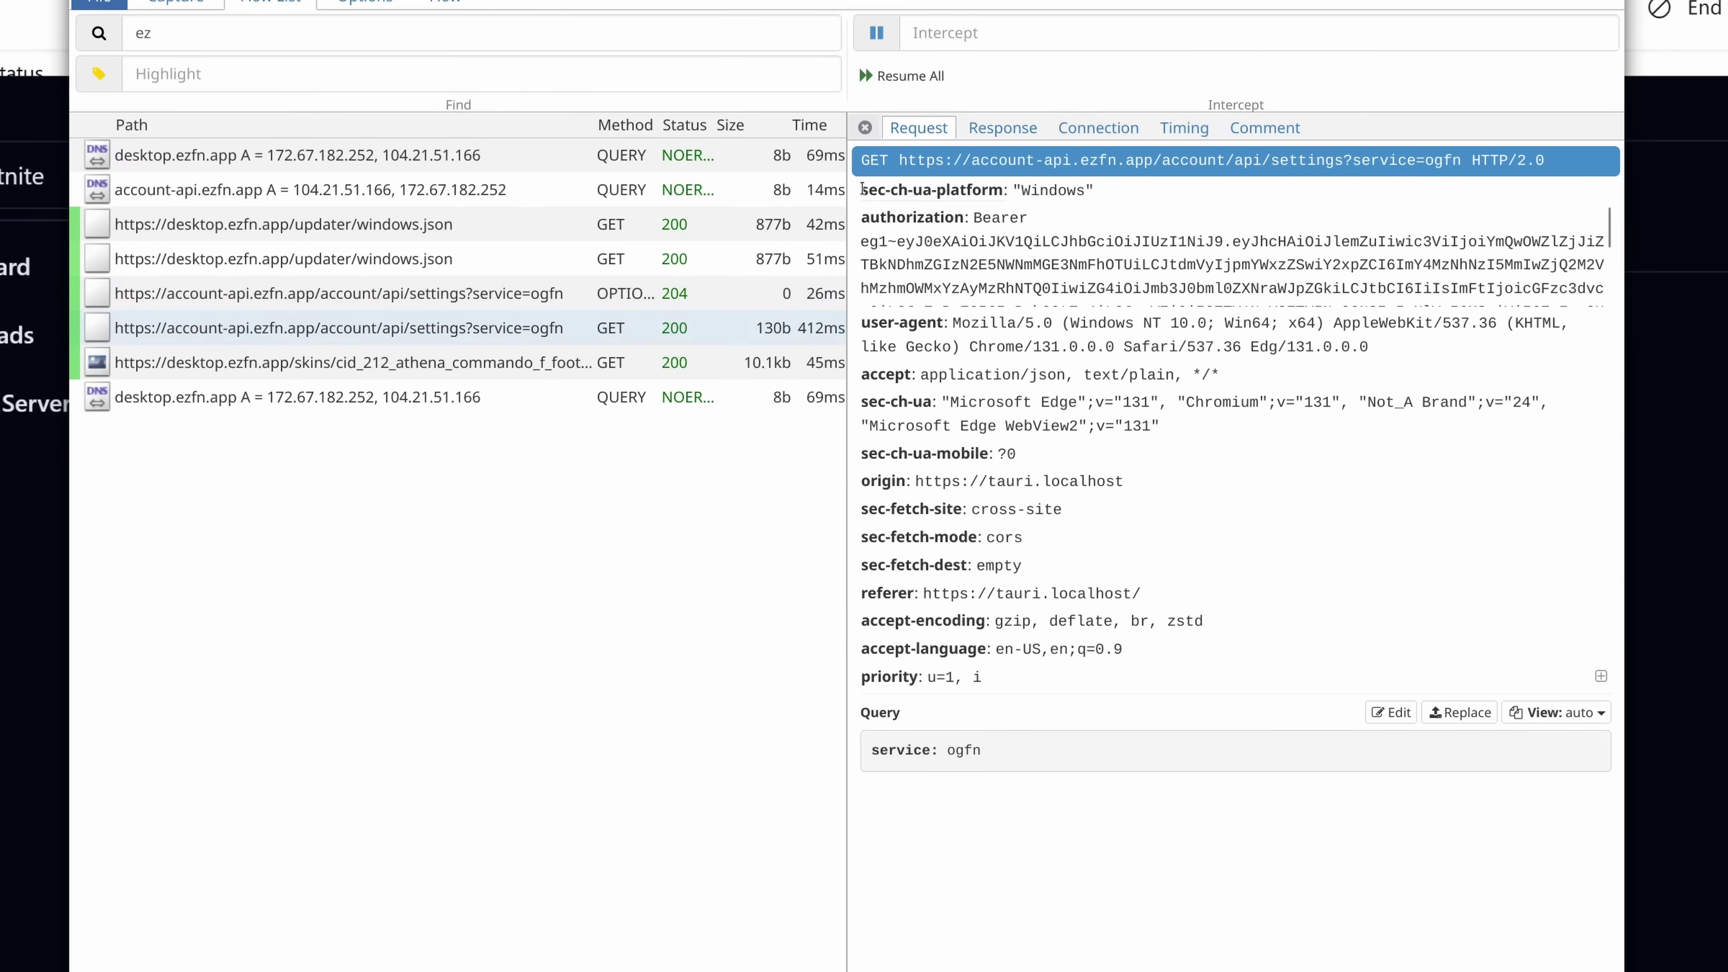
pyautogui.click(1002, 129)
pyautogui.click(917, 136)
pyautogui.moveTo(1174, 599); pyautogui.dragTo(856, 605)
pyautogui.click(935, 599)
pyautogui.press('Return')
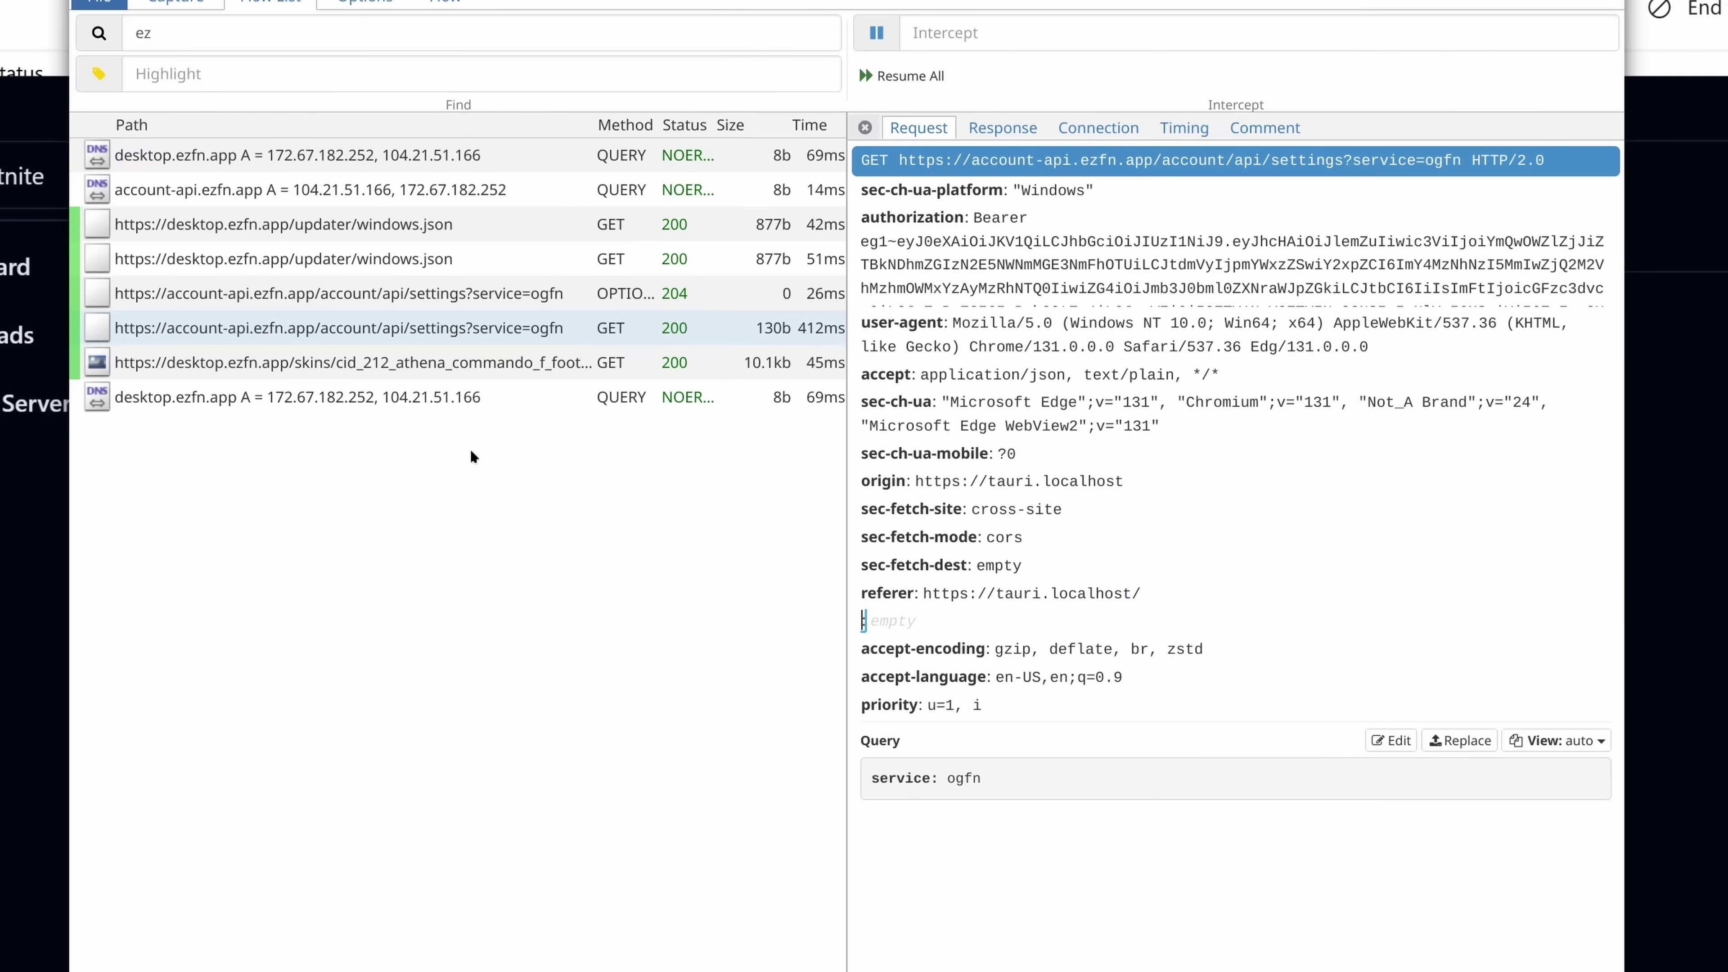
pyautogui.click(416, 292)
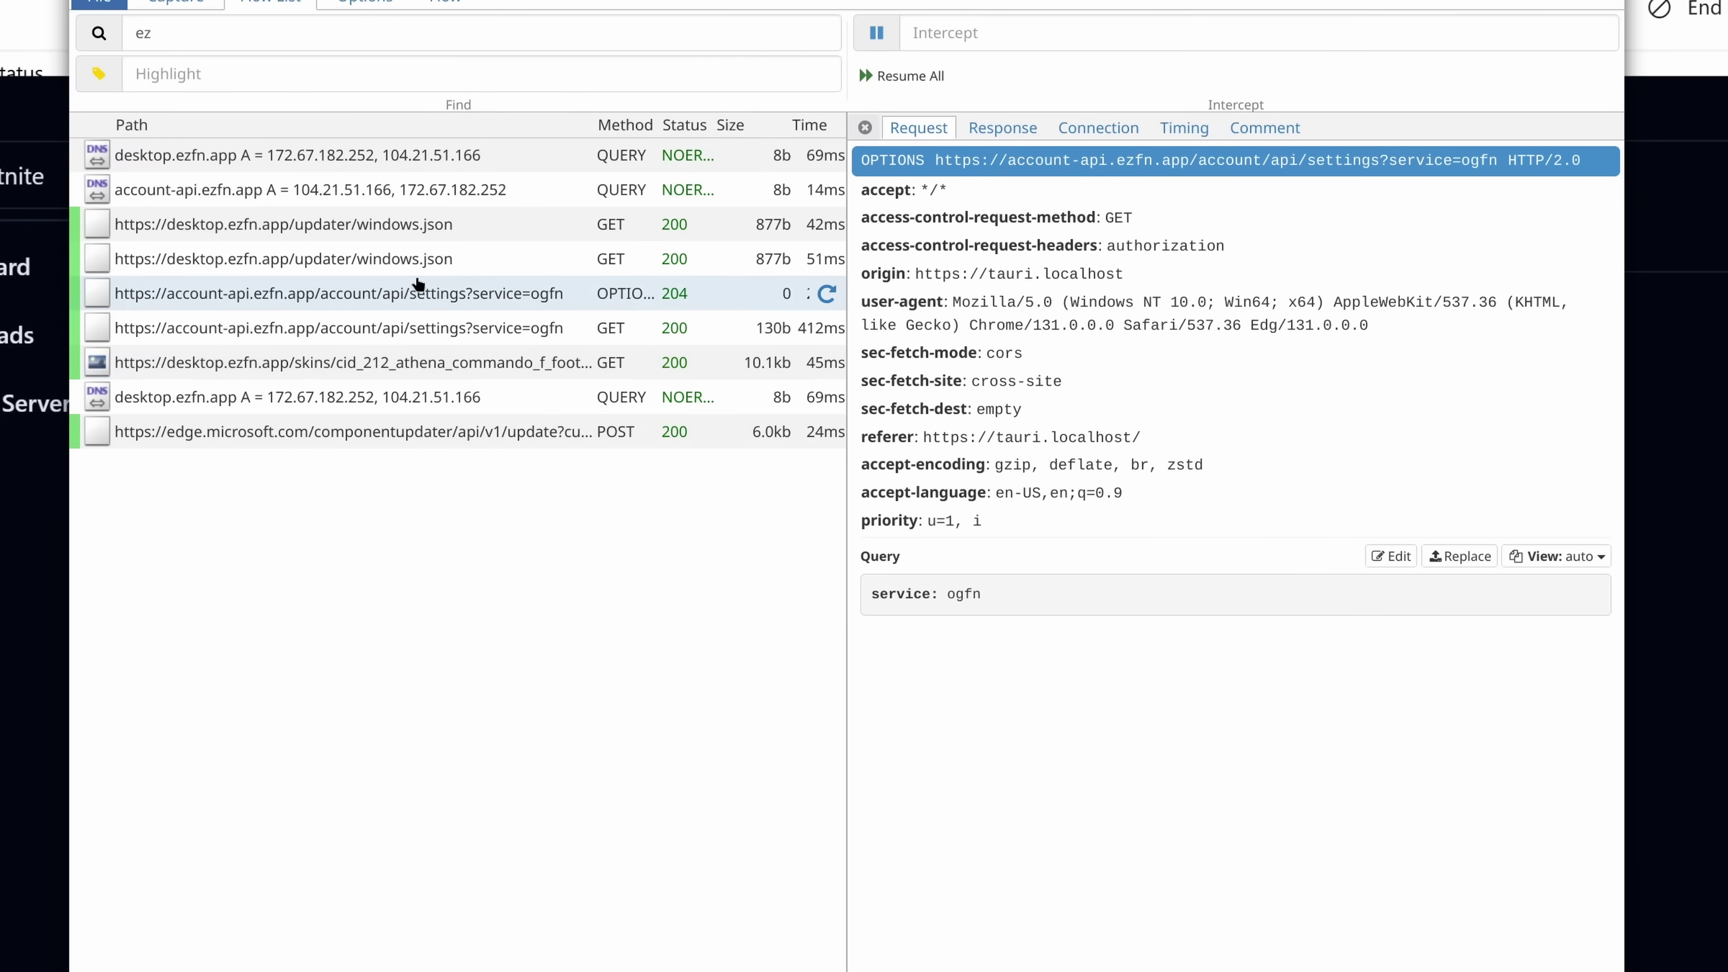